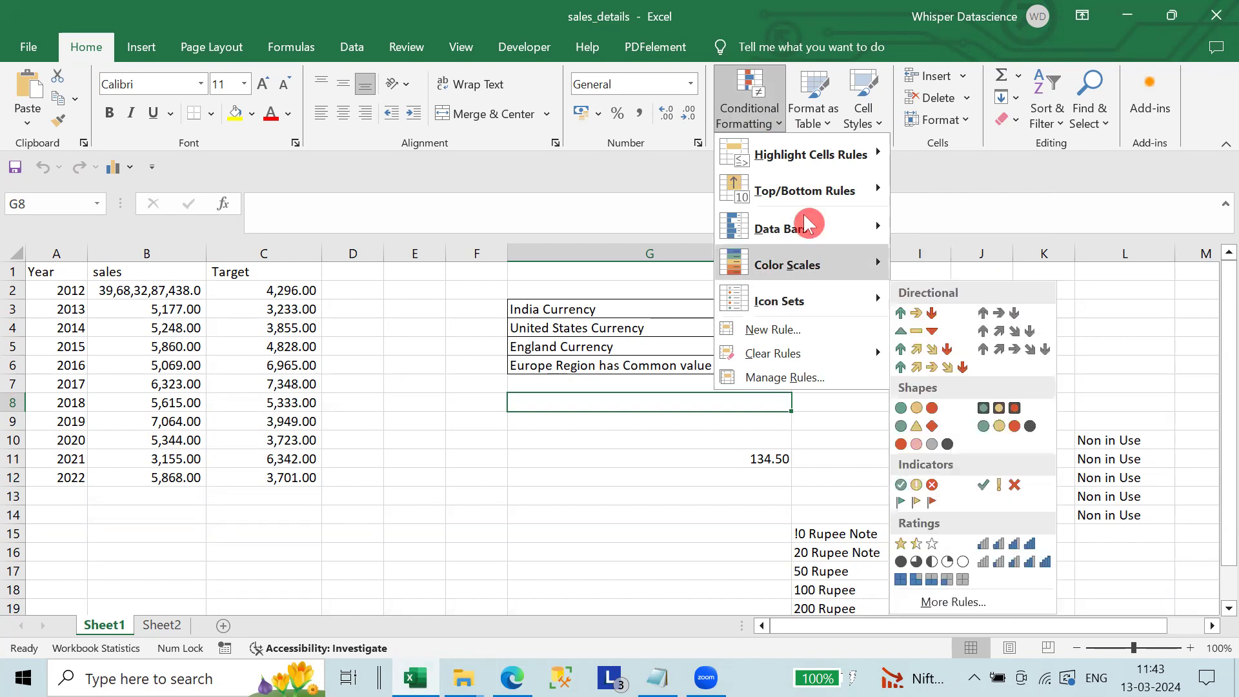
Format the range A1:C12 as a table with headers, using the orange light table style with gridlines.
click(810, 106)
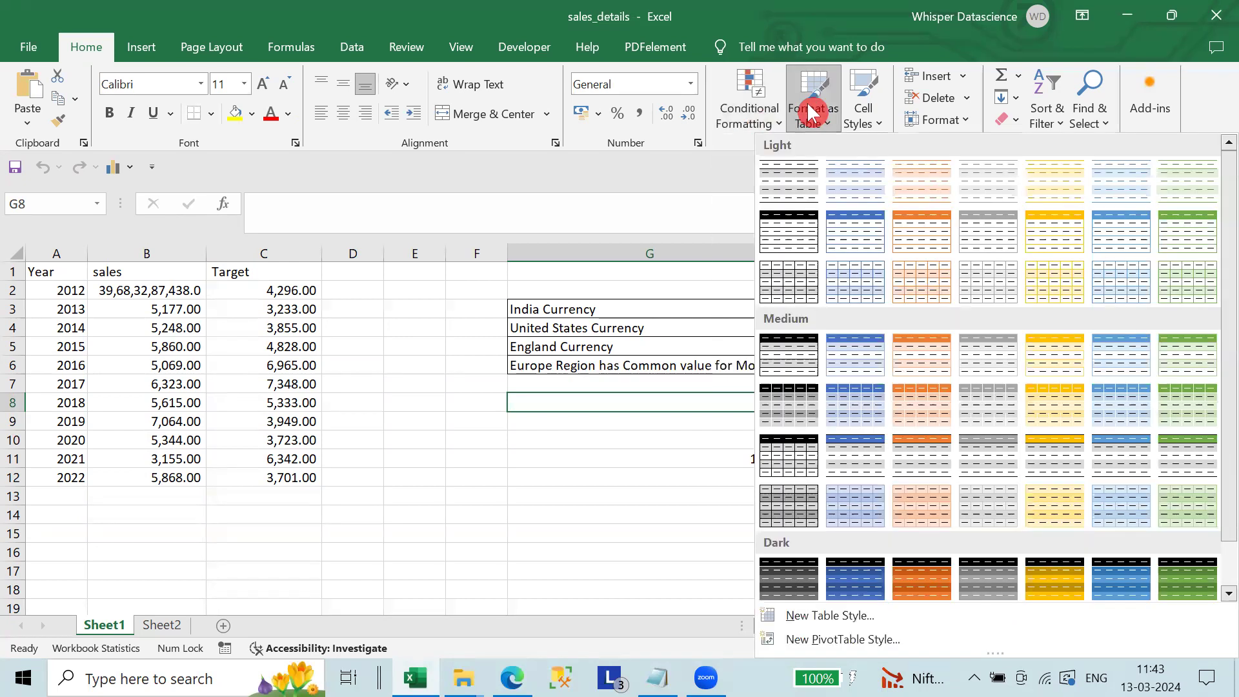
click(915, 223)
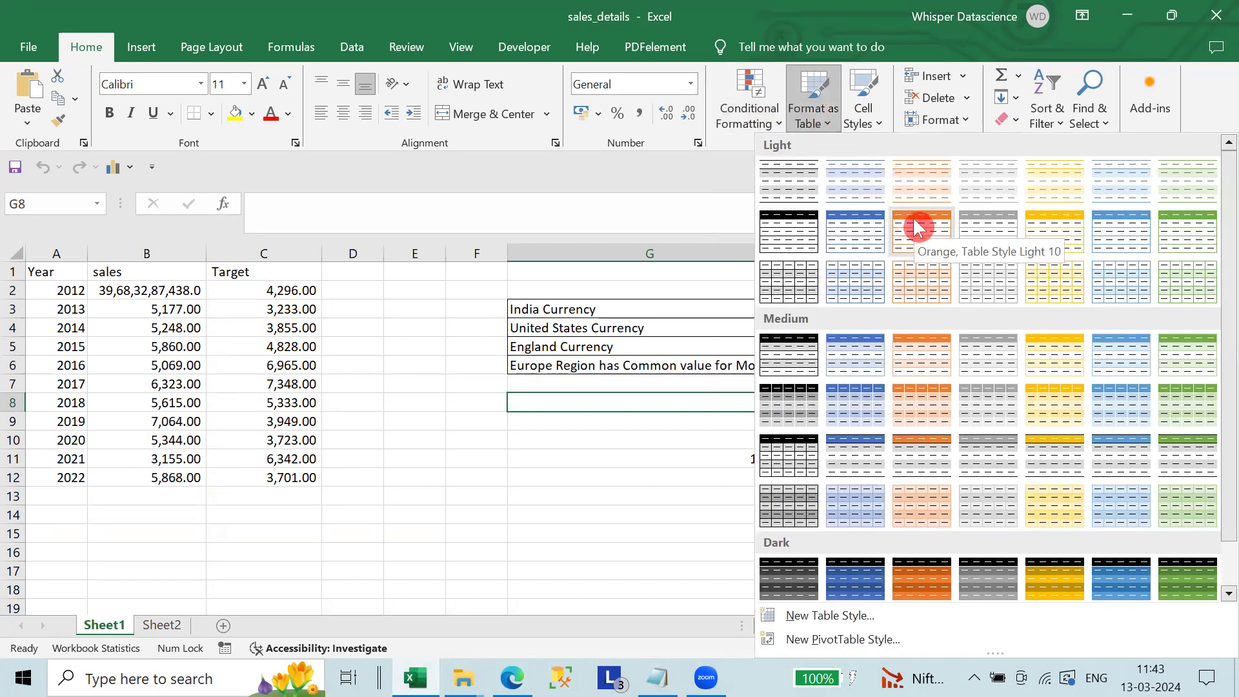
click(57, 275)
drag(57, 274, 291, 478)
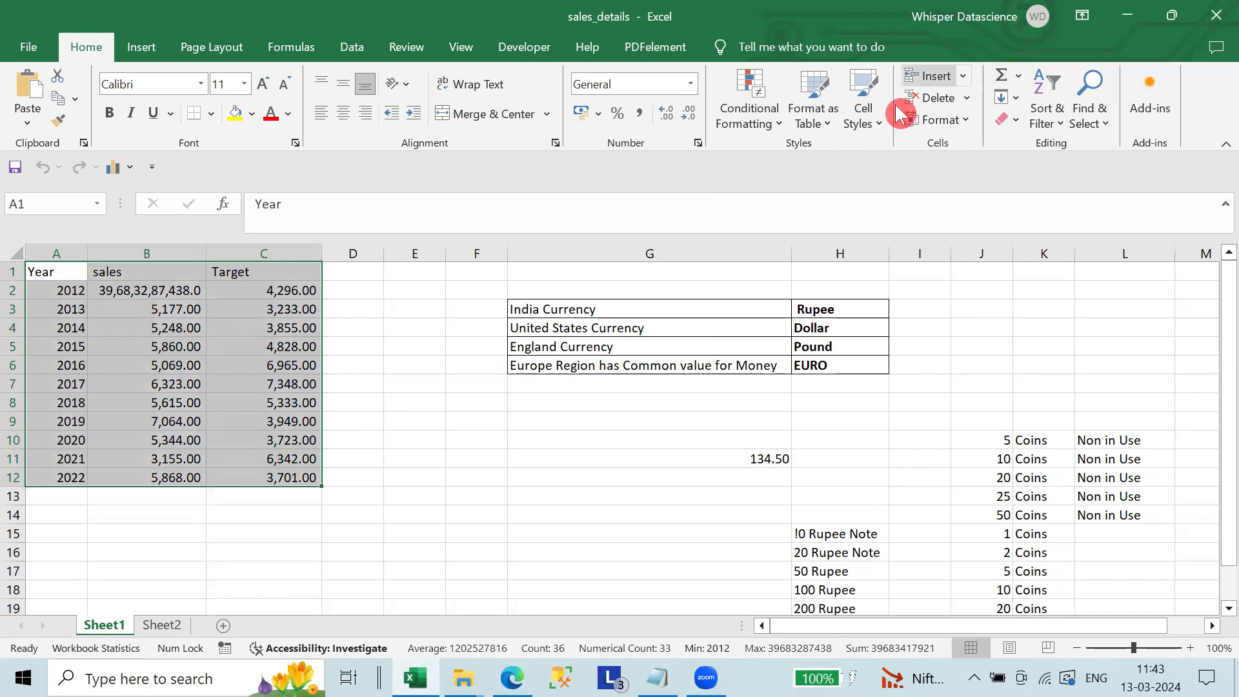
click(814, 113)
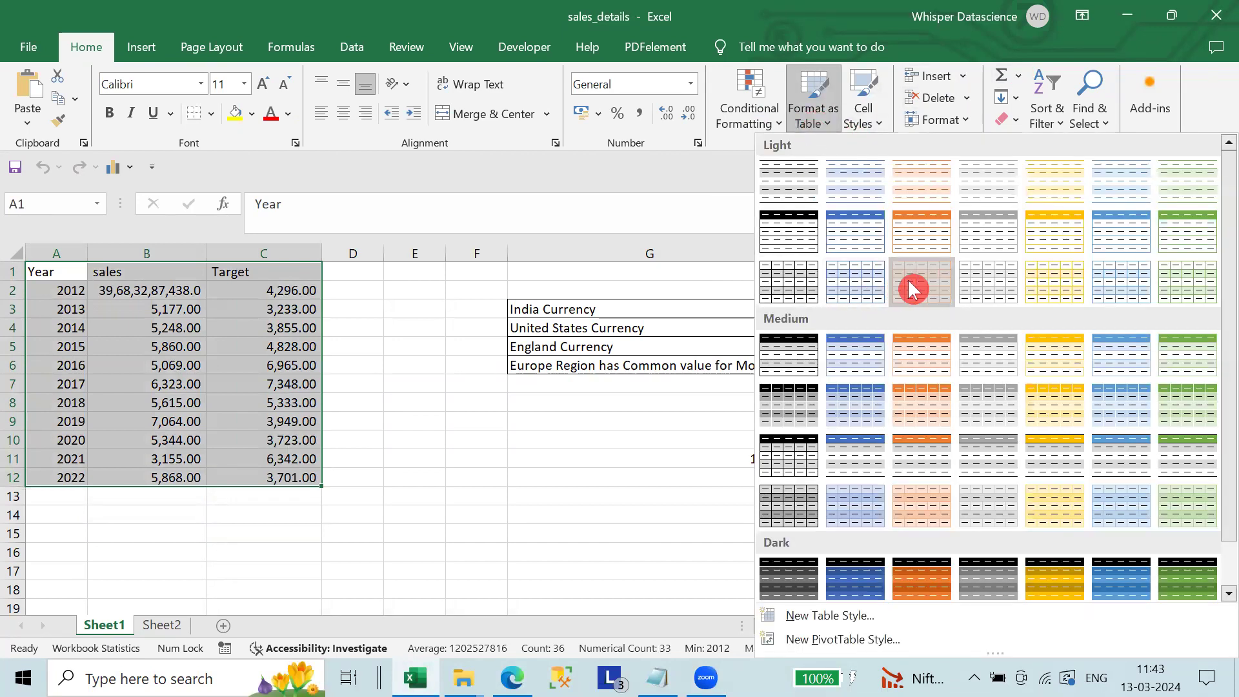
click(913, 288)
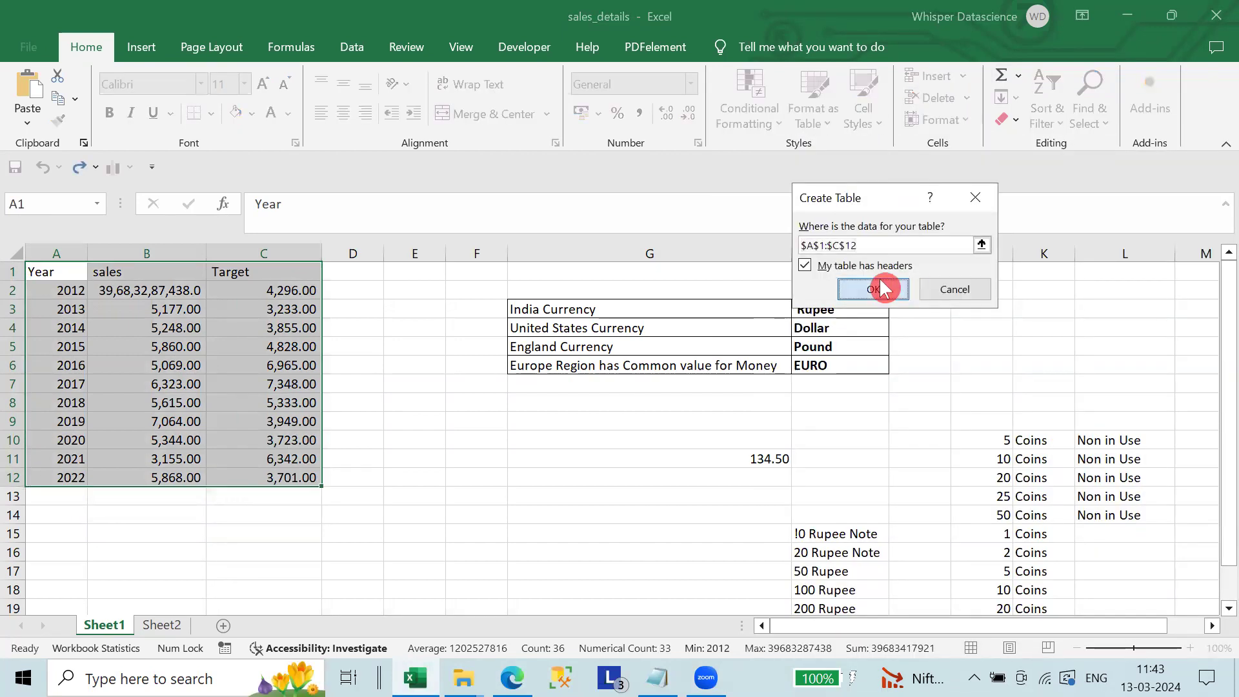
click(883, 289)
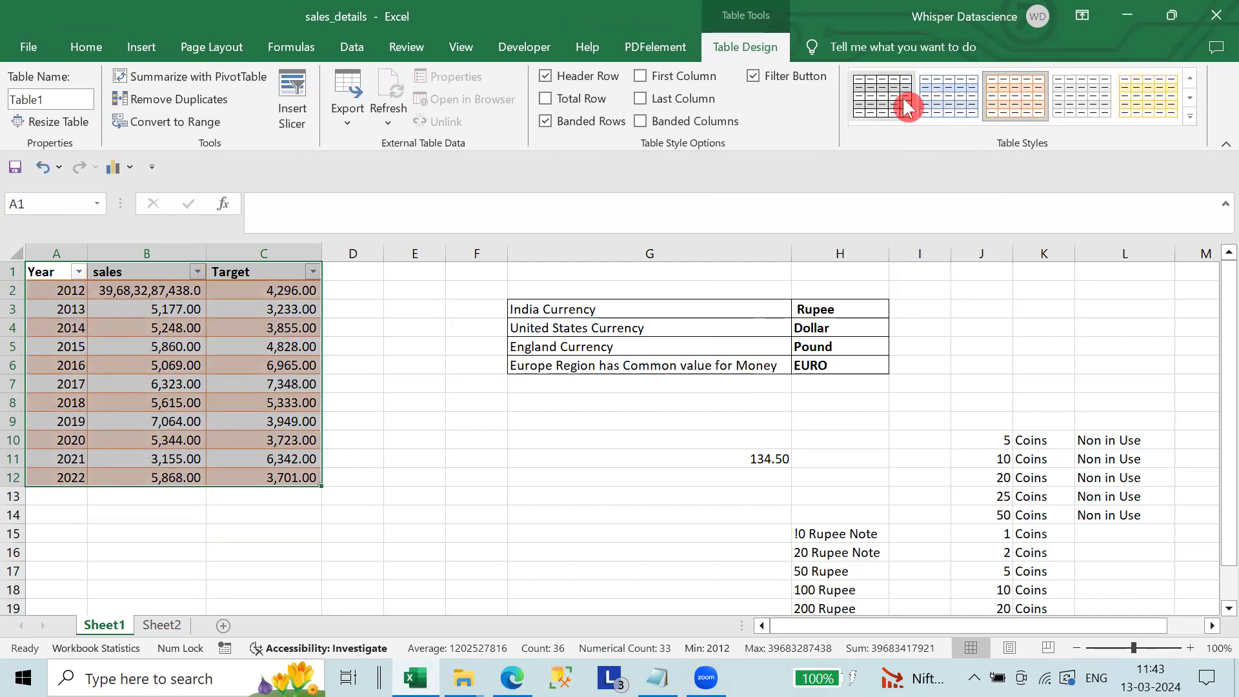
Try the blue and black light styles on the sales table, ending with the medium style that has a gray header.
click(939, 101)
click(879, 101)
click(1189, 103)
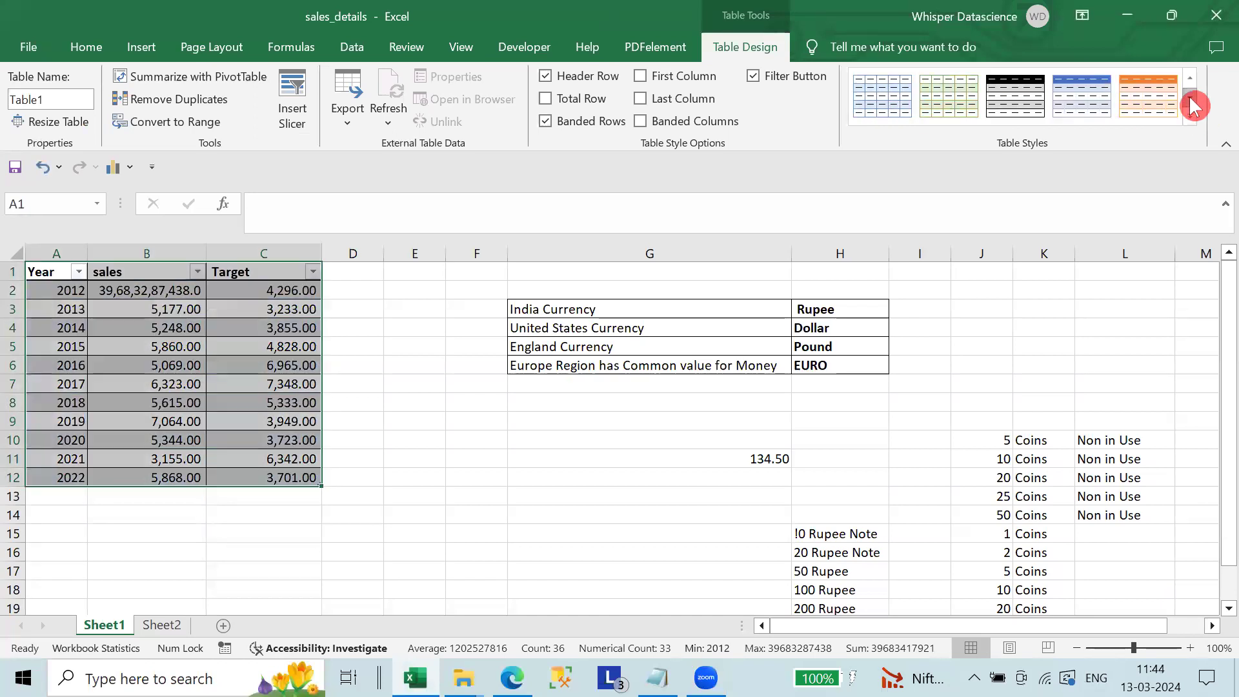
click(1151, 84)
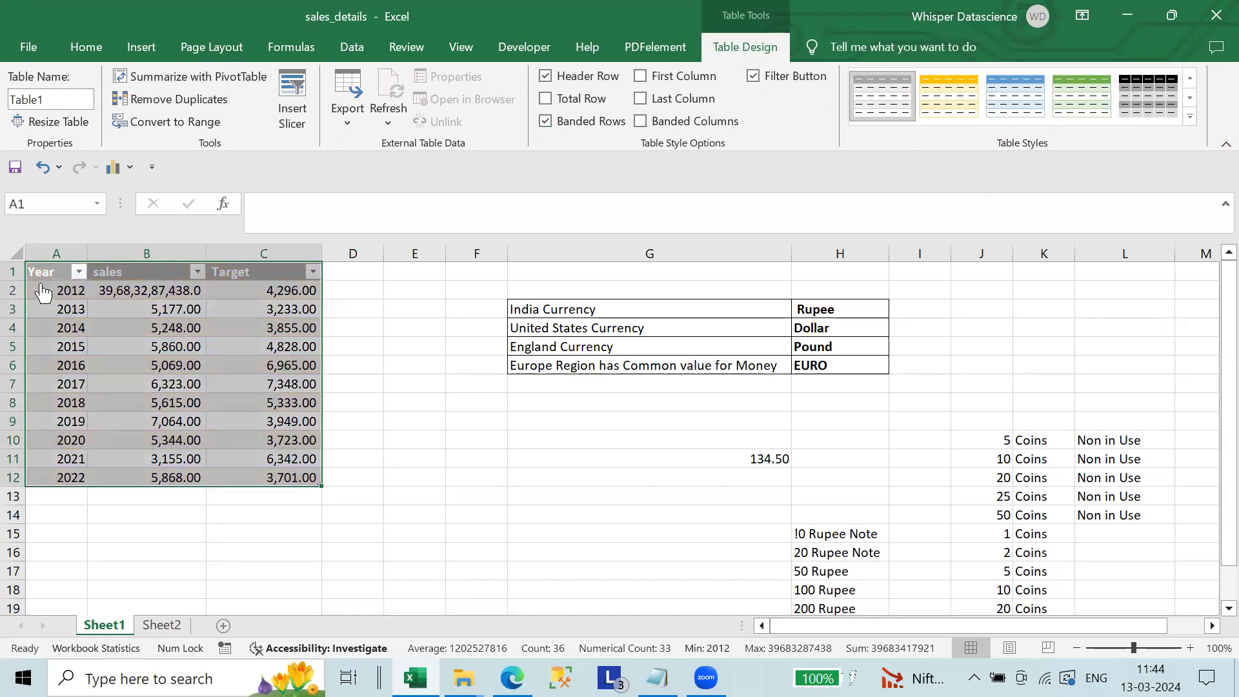
Restyle the sales table with the medium table style that has a blue header and gray banded rows.
click(90, 47)
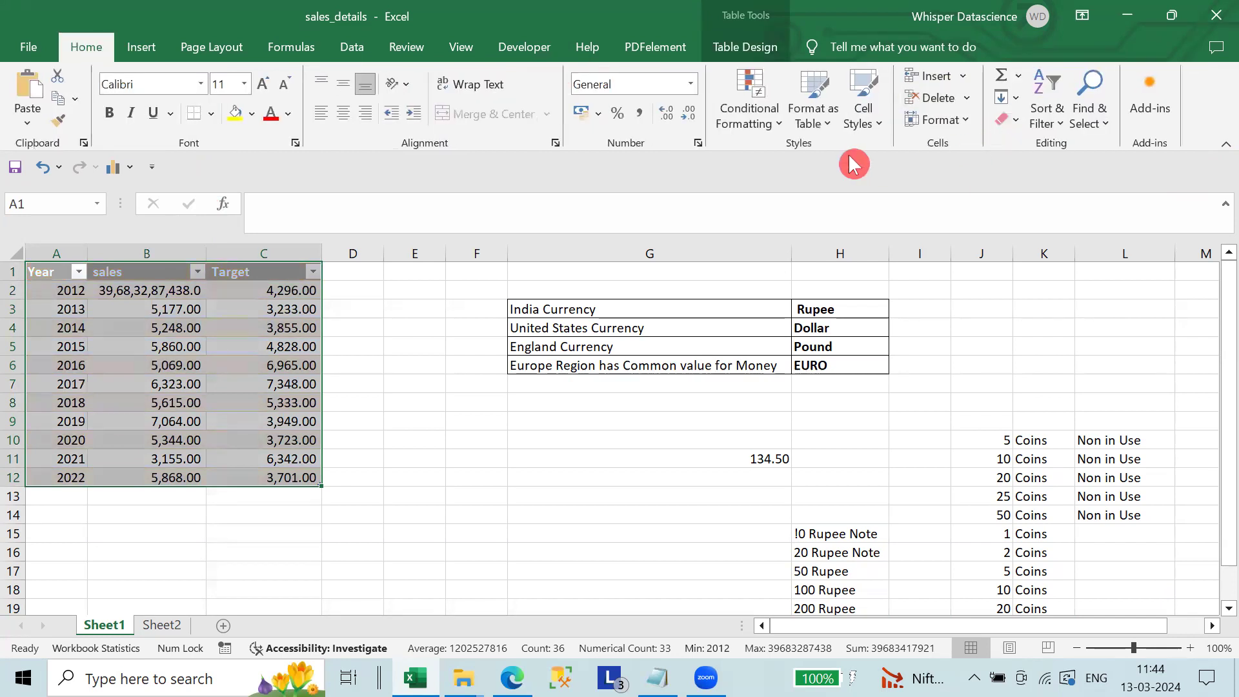
click(827, 124)
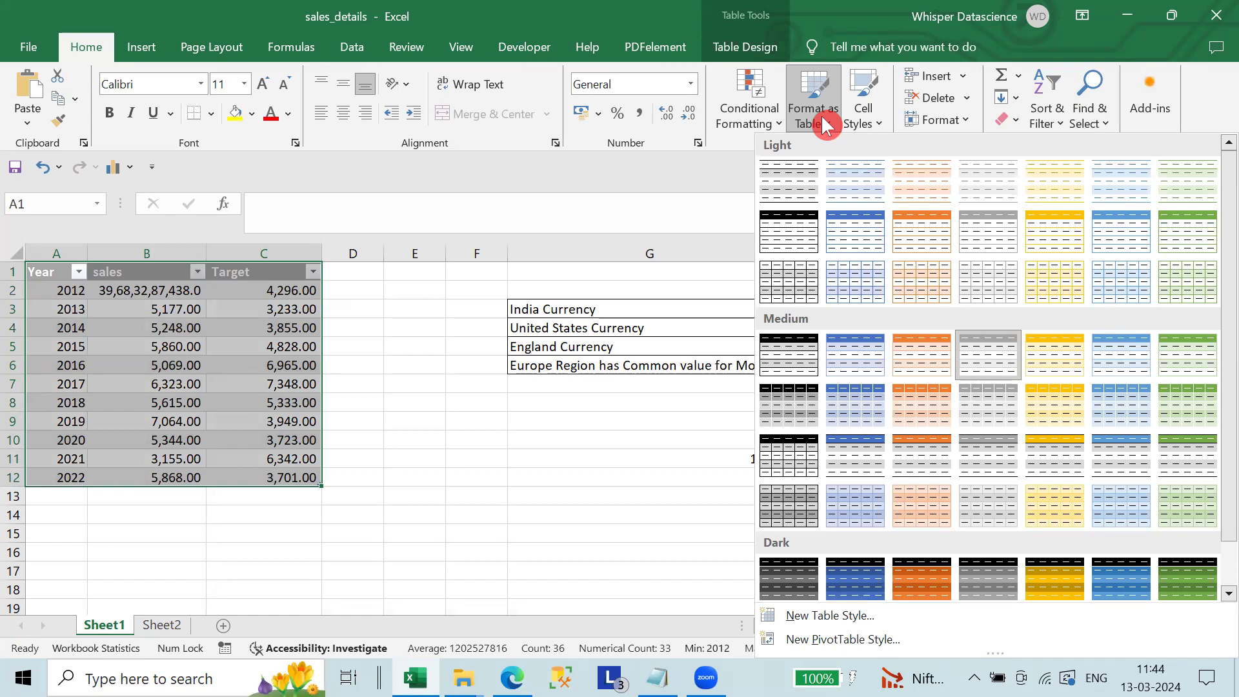
click(824, 119)
click(824, 115)
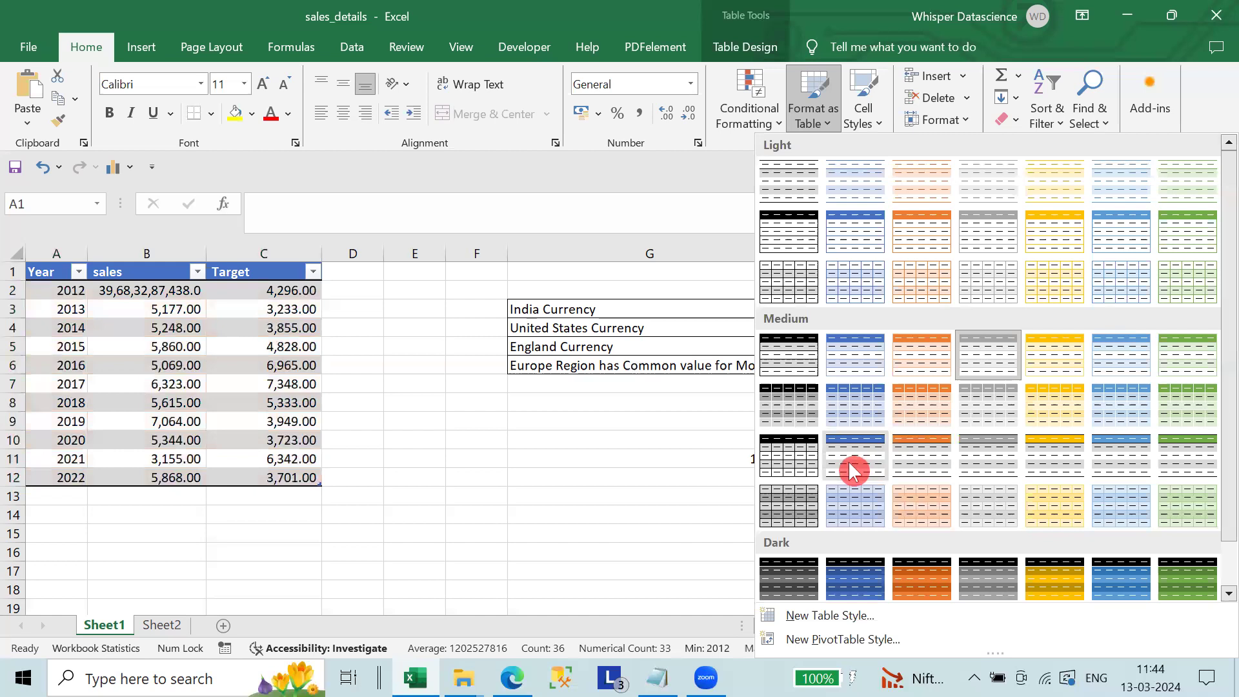
click(848, 460)
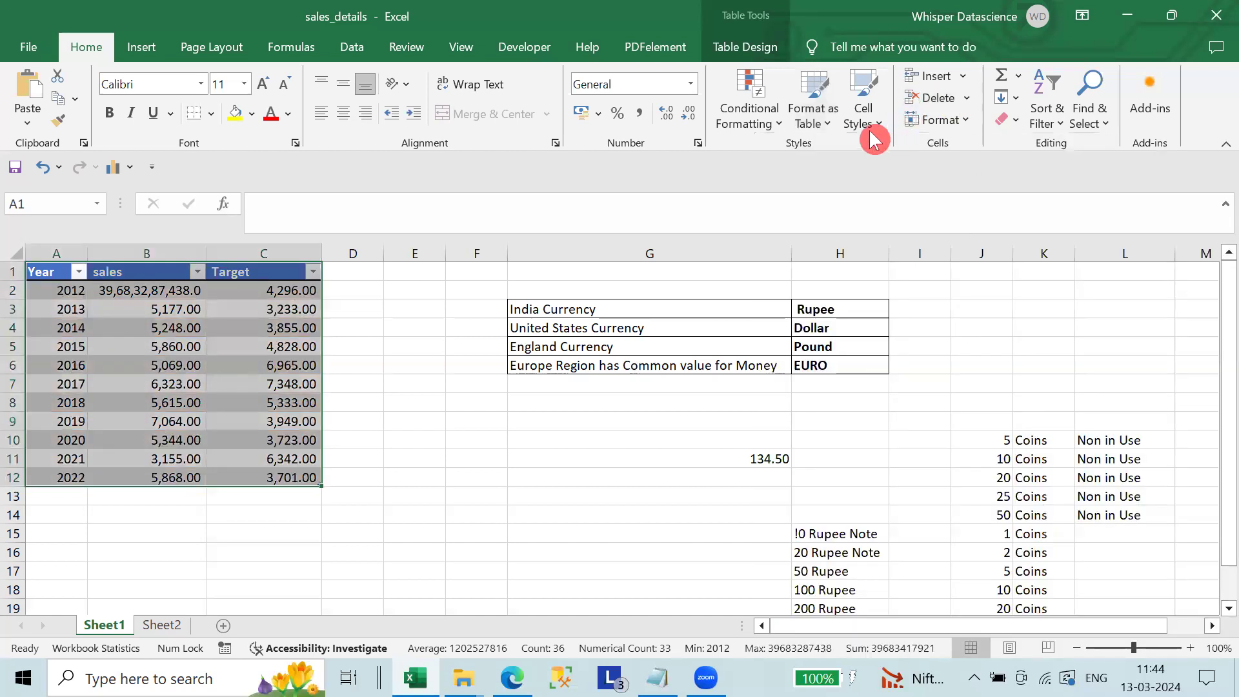
Restyle the sales table with the black-and-white light table style that has plain headers and gray banded rows.
click(832, 117)
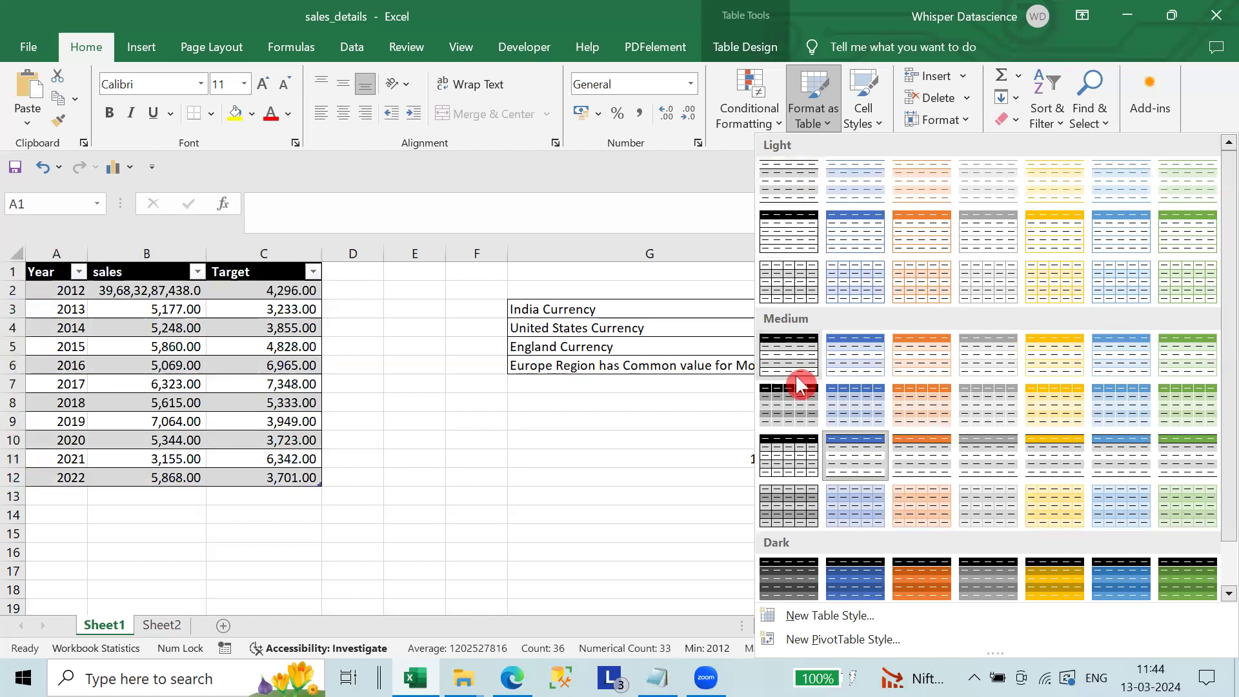
scroll(880, 459, down, 1)
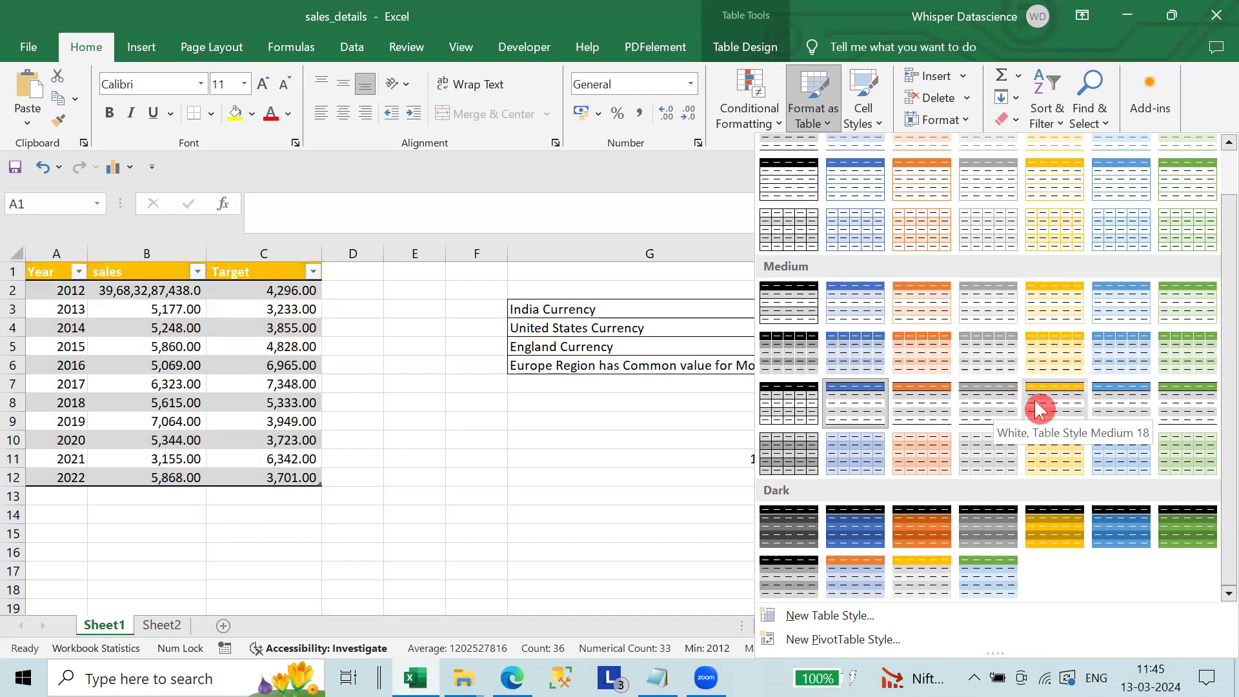
scroll(971, 335, up, 1)
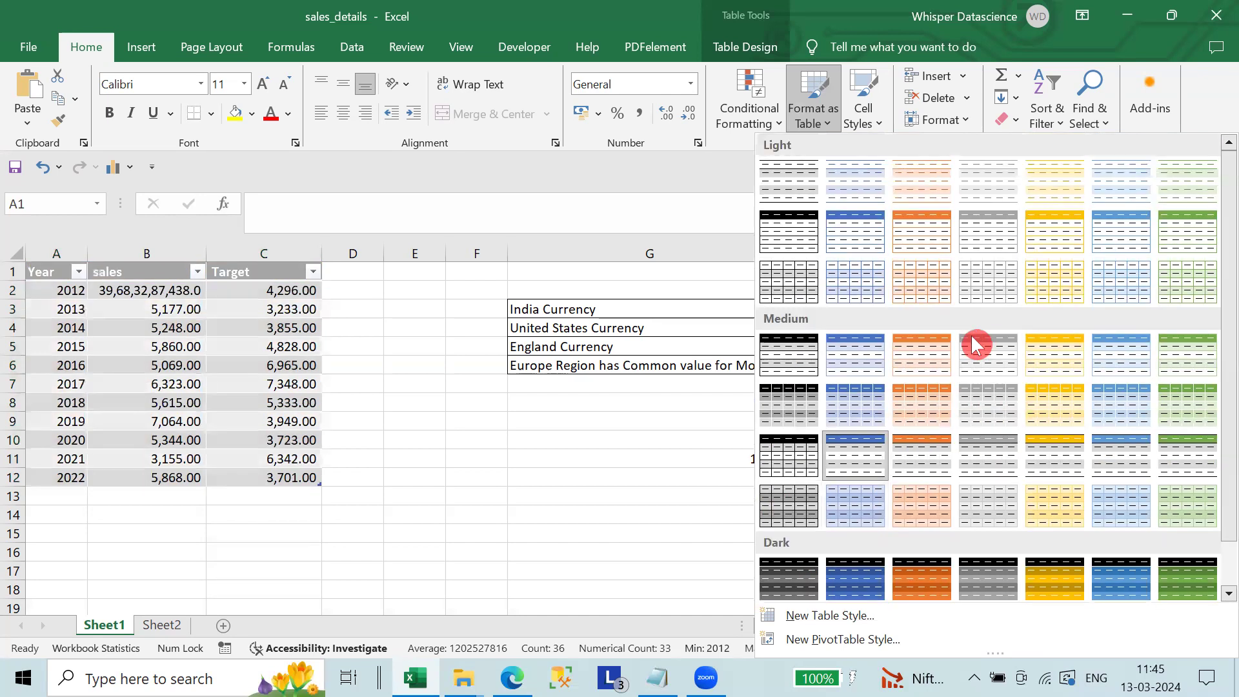
click(790, 181)
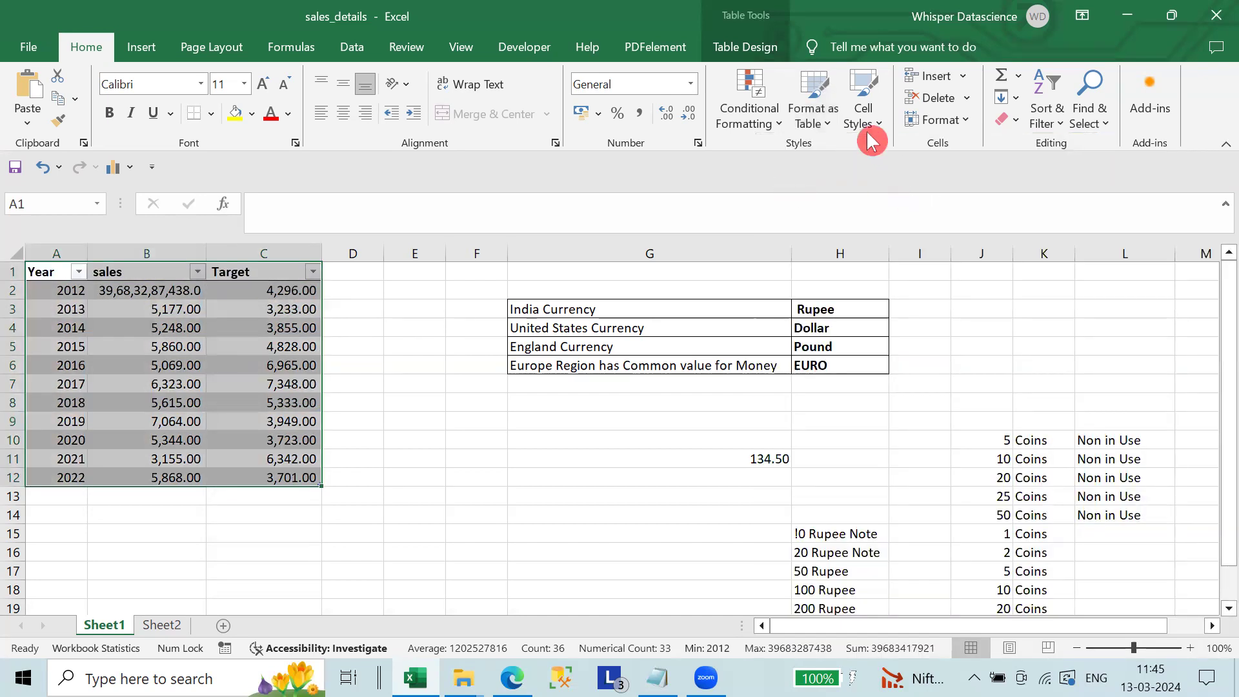
click(815, 114)
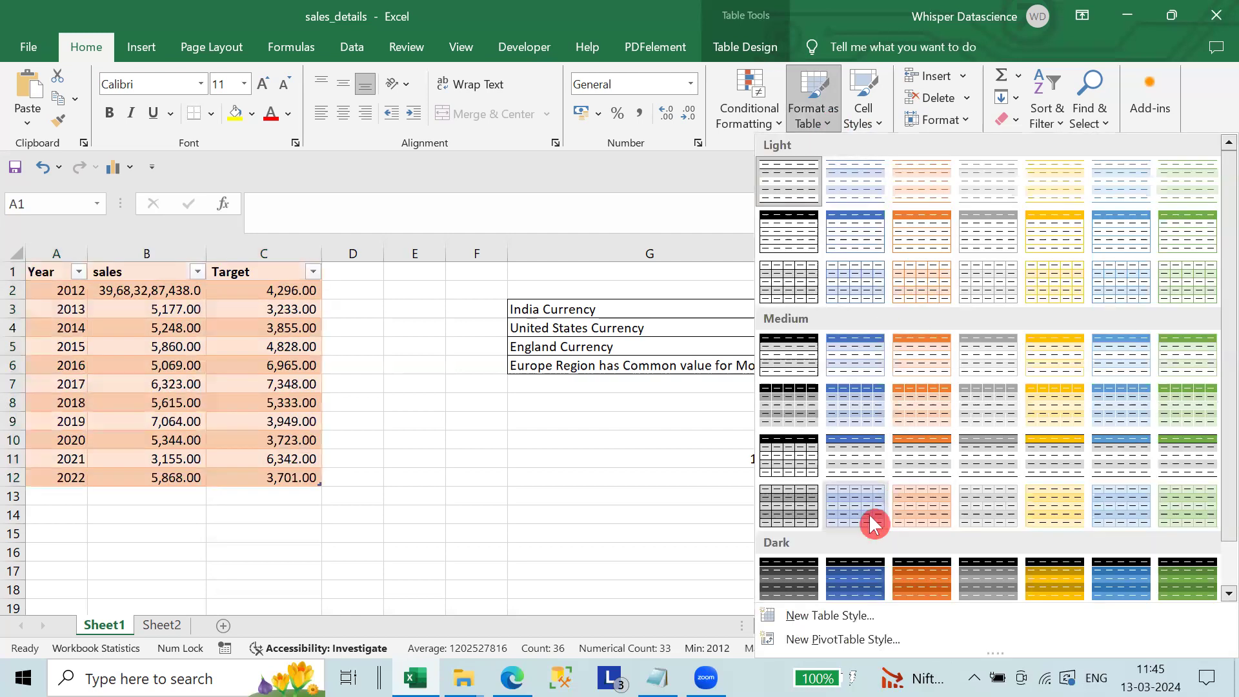
scroll(949, 469, down, 1)
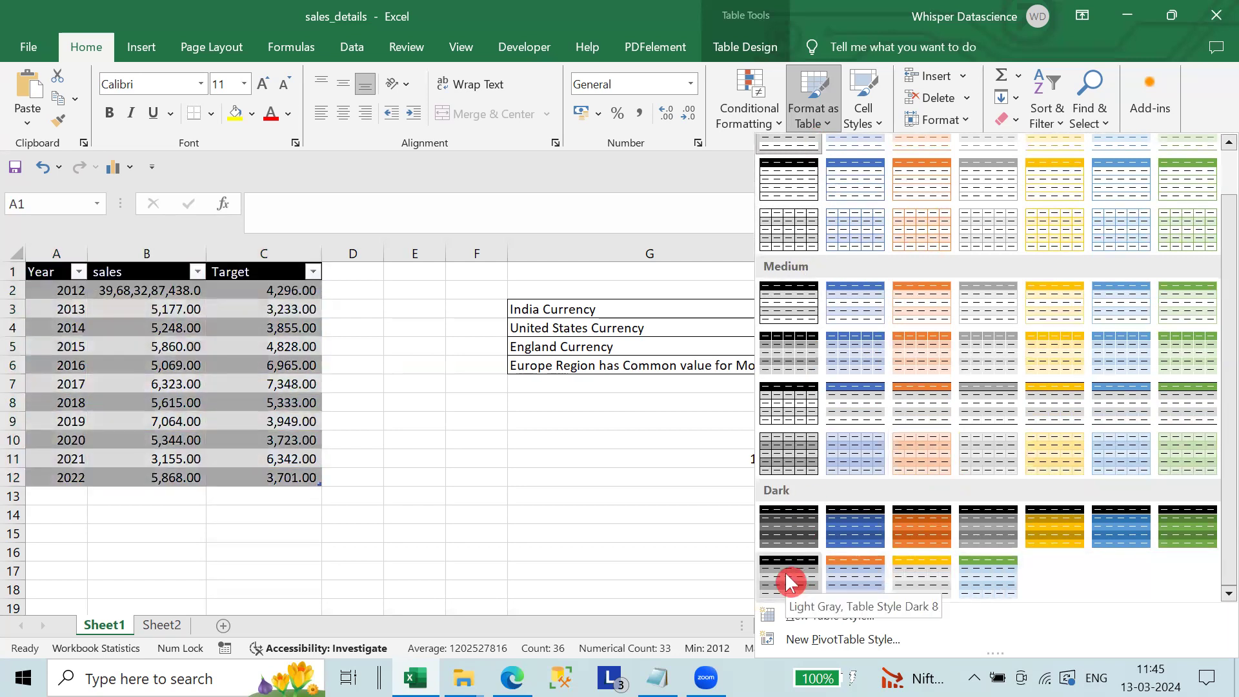
click(447, 466)
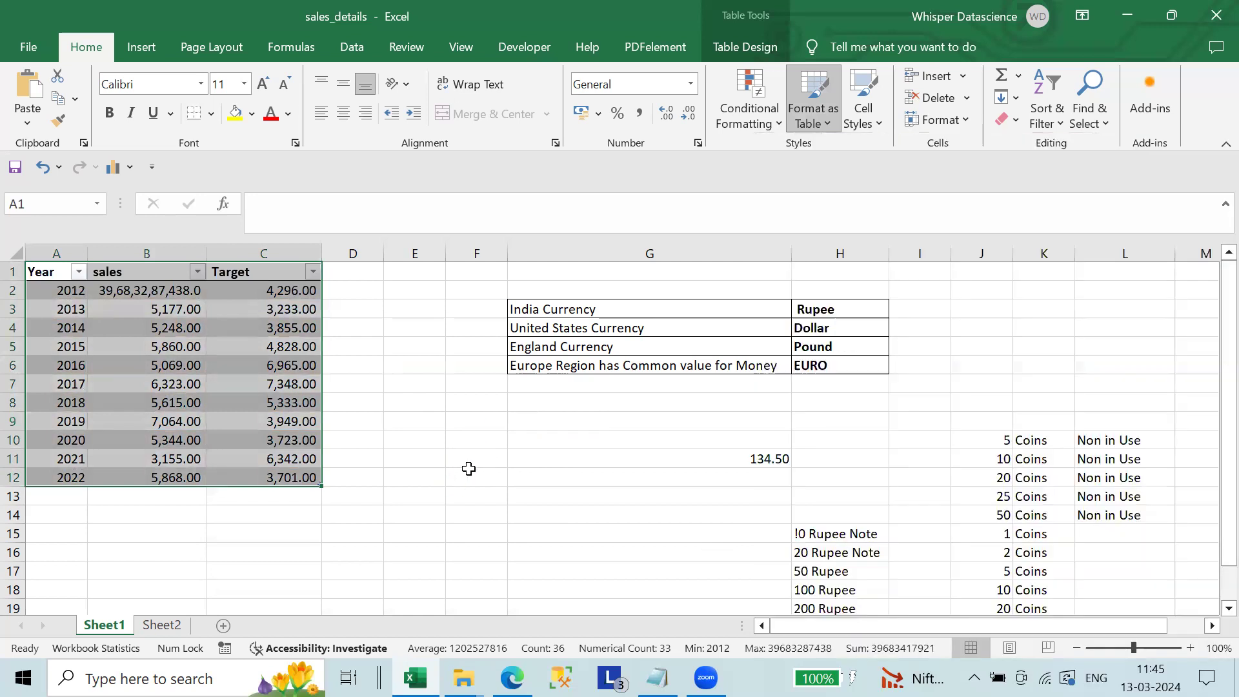
Enter "Format as Table" in cell F12 and widen column F to fit the text.
click(475, 476)
text(Format as Table)
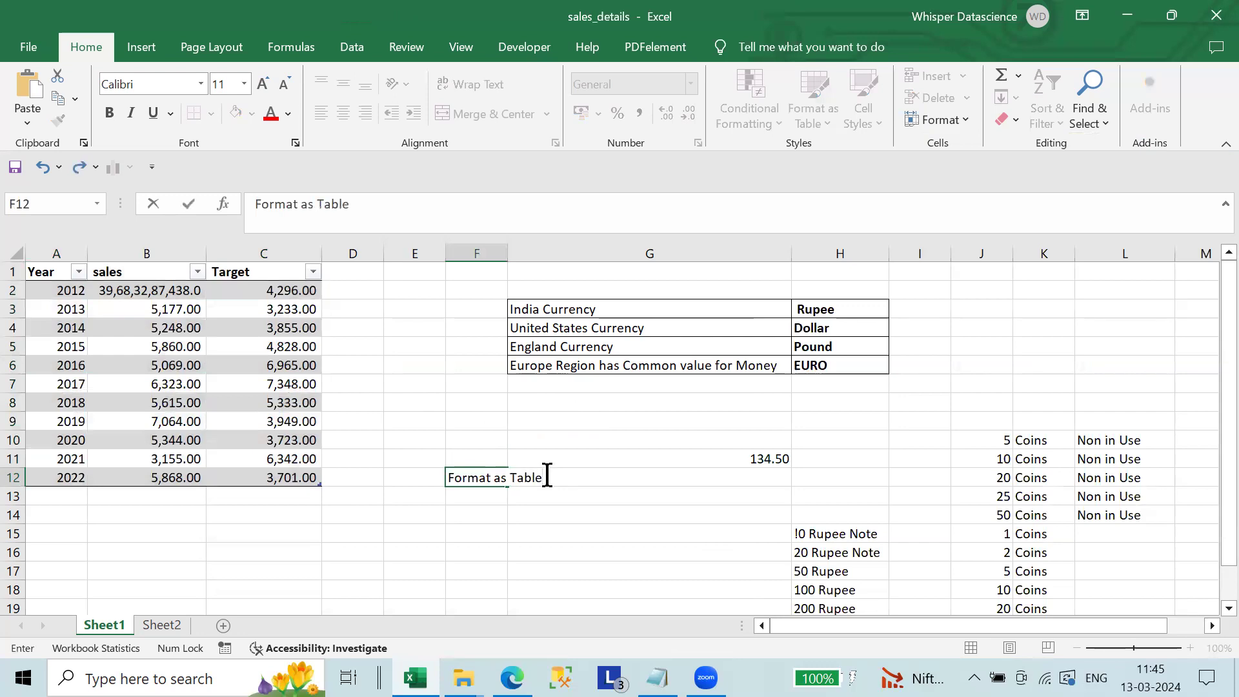
key(Return)
drag(502, 248, 546, 248)
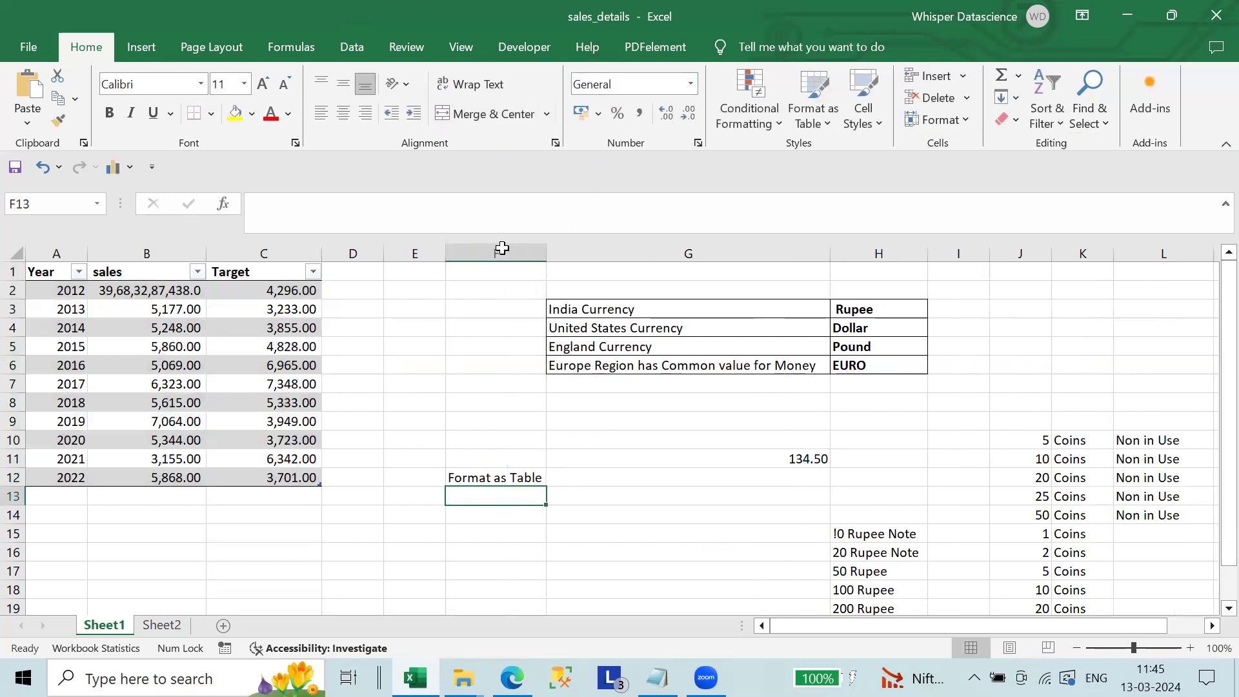
Enter the description "Formatting the Table Structure" in cell G12.
click(606, 487)
click(594, 478)
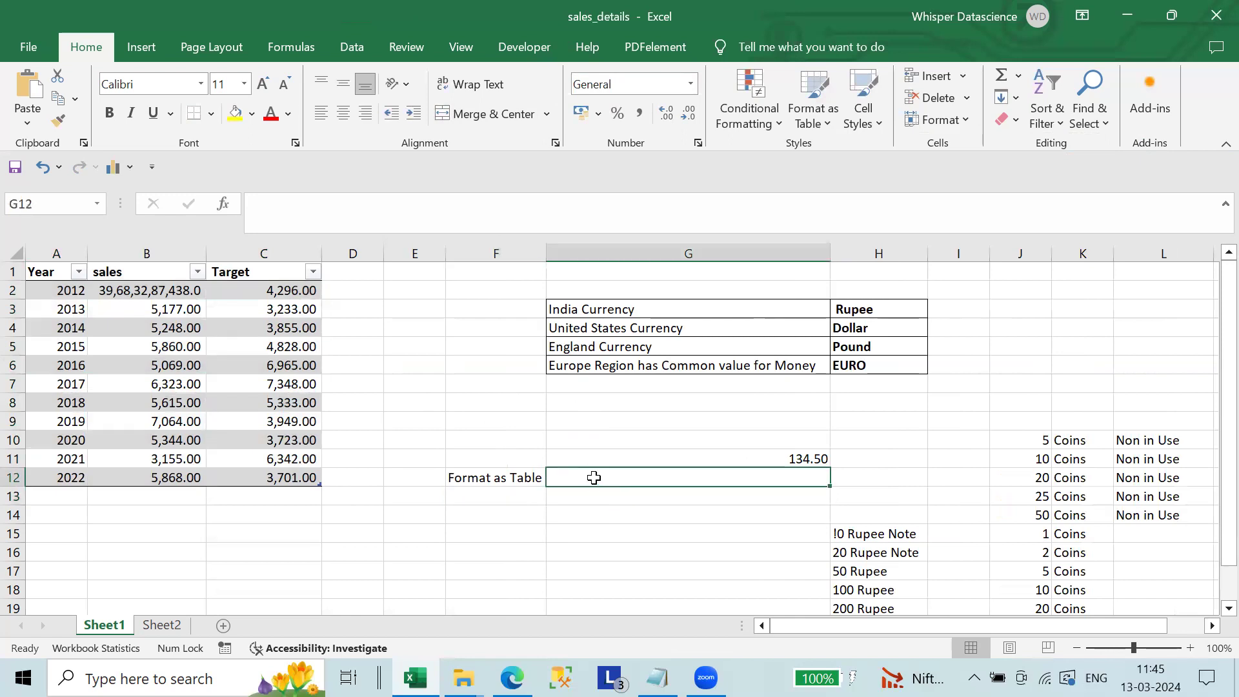
text(Formatting the Ta)
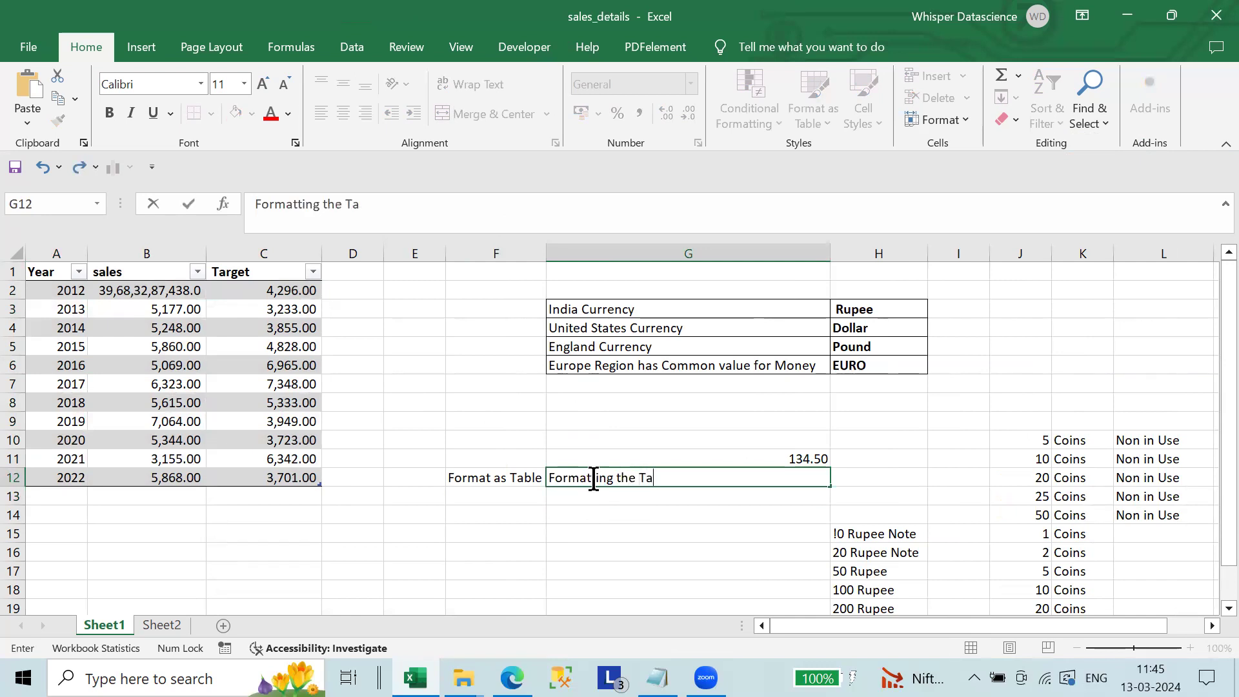
text(ble Structure)
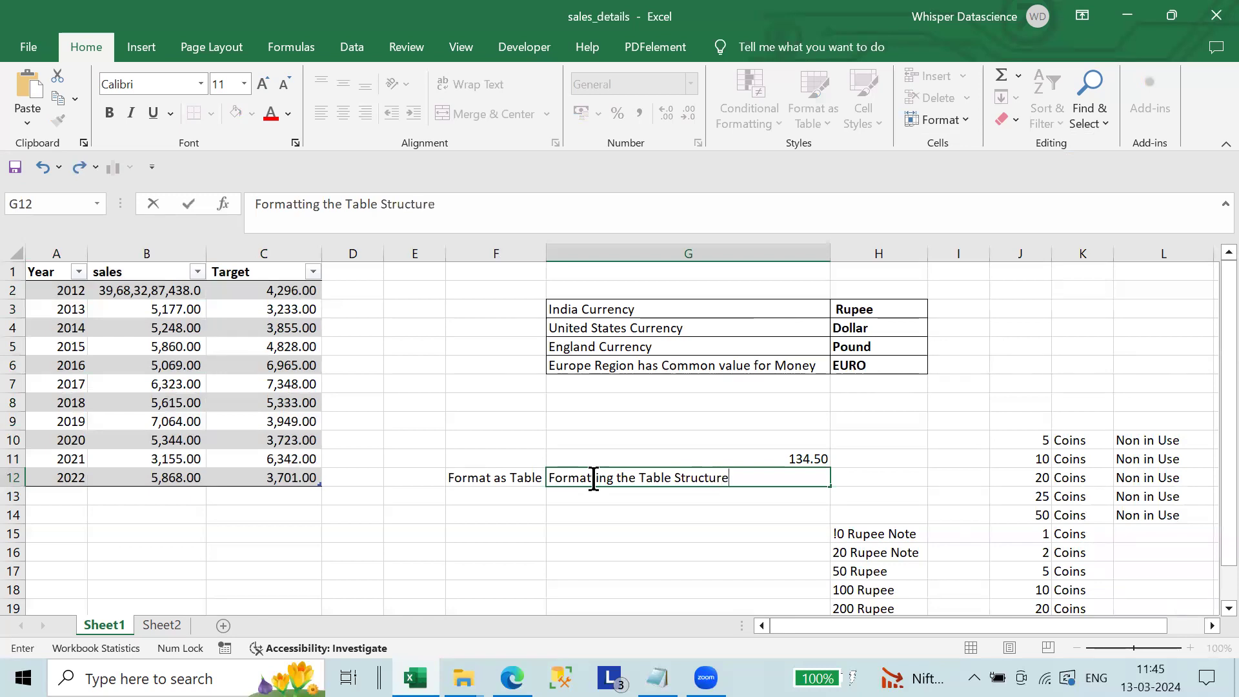
key(Return)
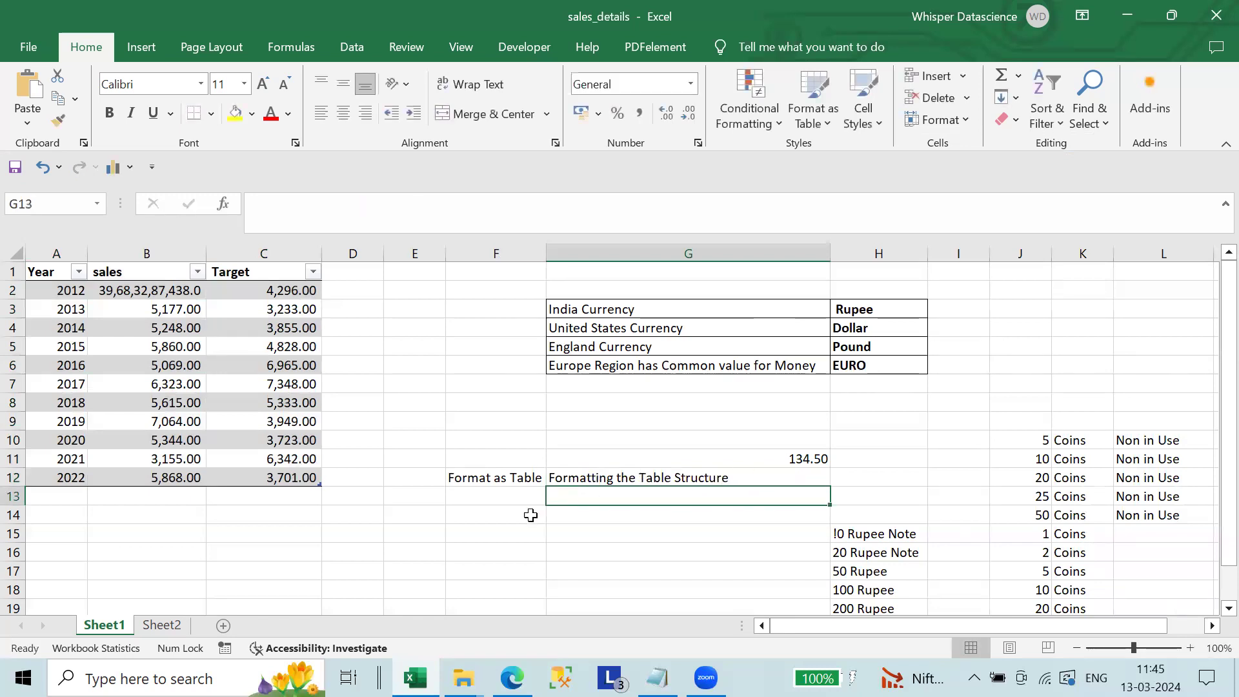
Merge and center cells F12:F16 containing the "Format as Table" label.
drag(515, 483, 507, 556)
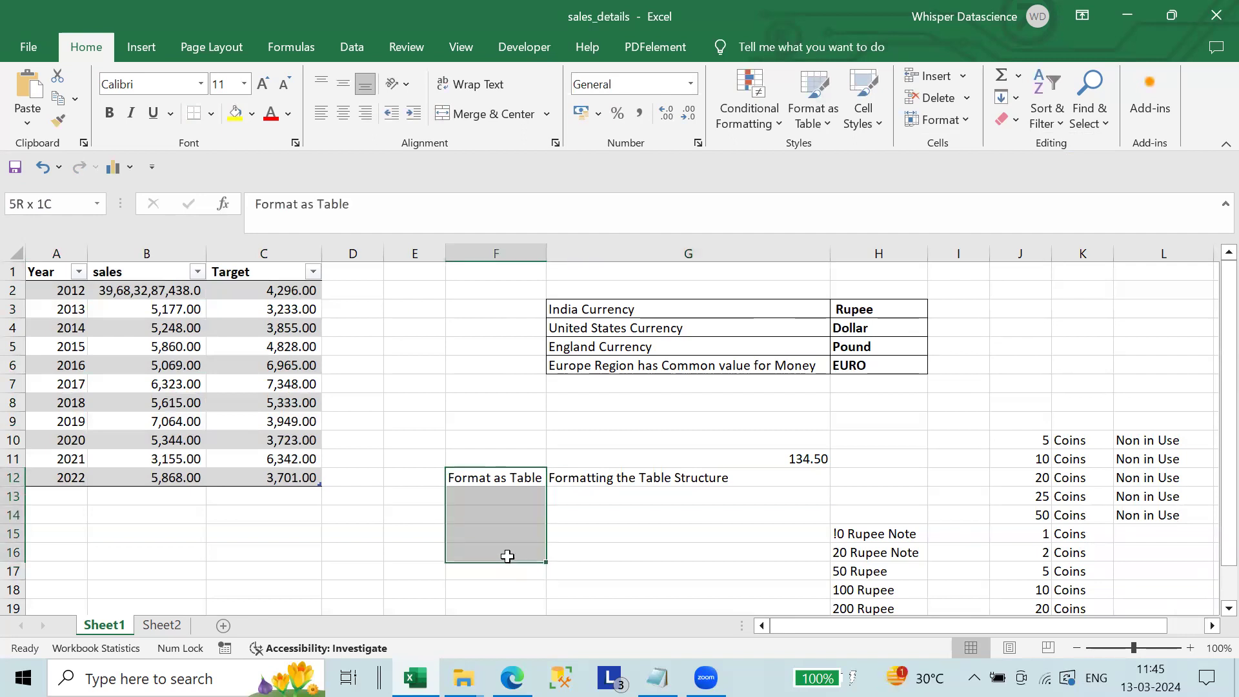
click(503, 114)
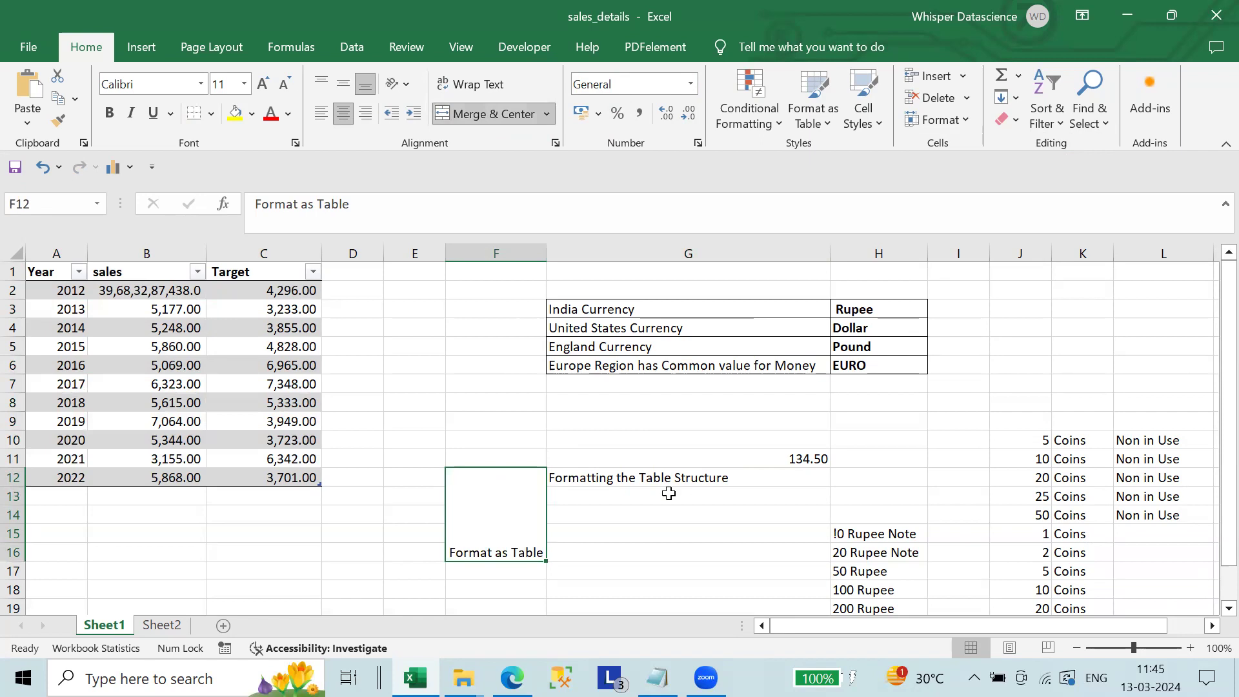
right_click(514, 515)
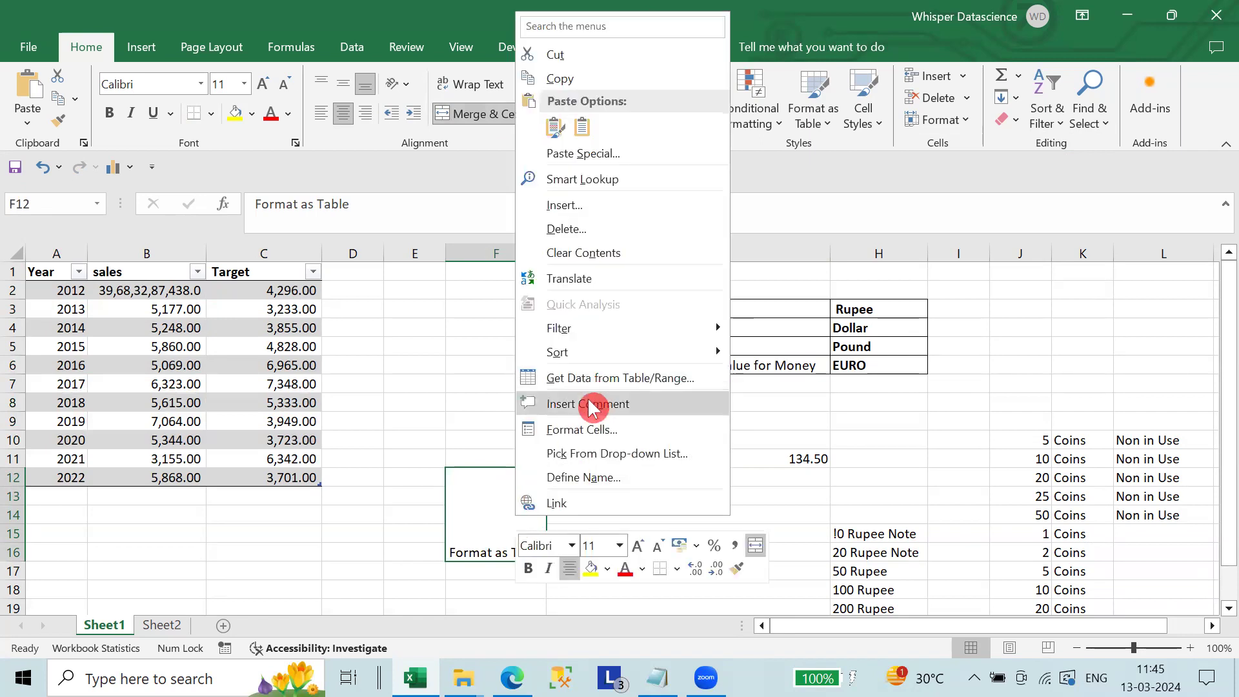
click(583, 436)
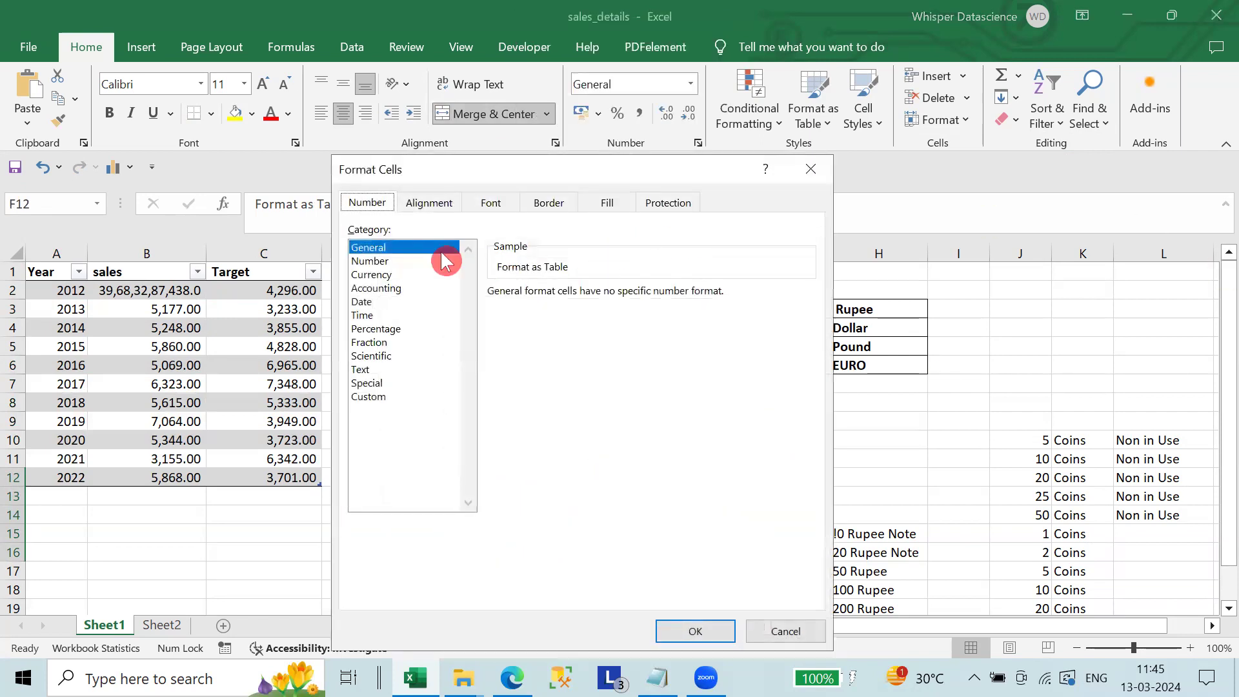
click(446, 204)
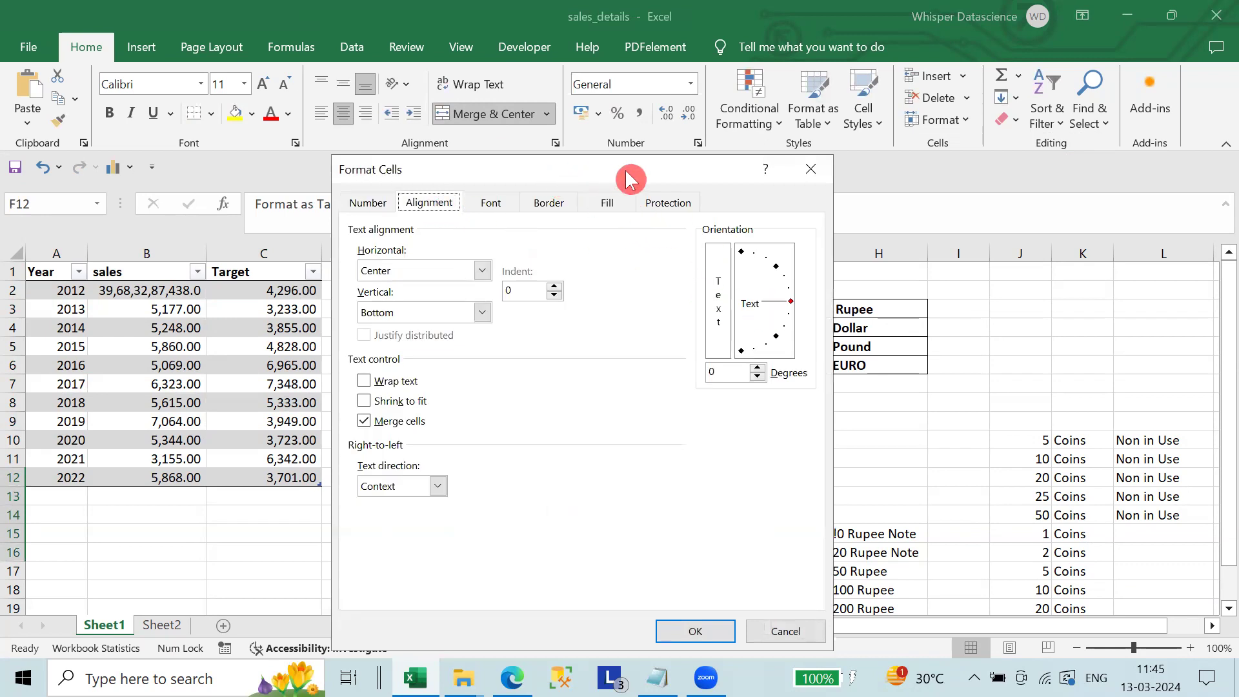
click(811, 169)
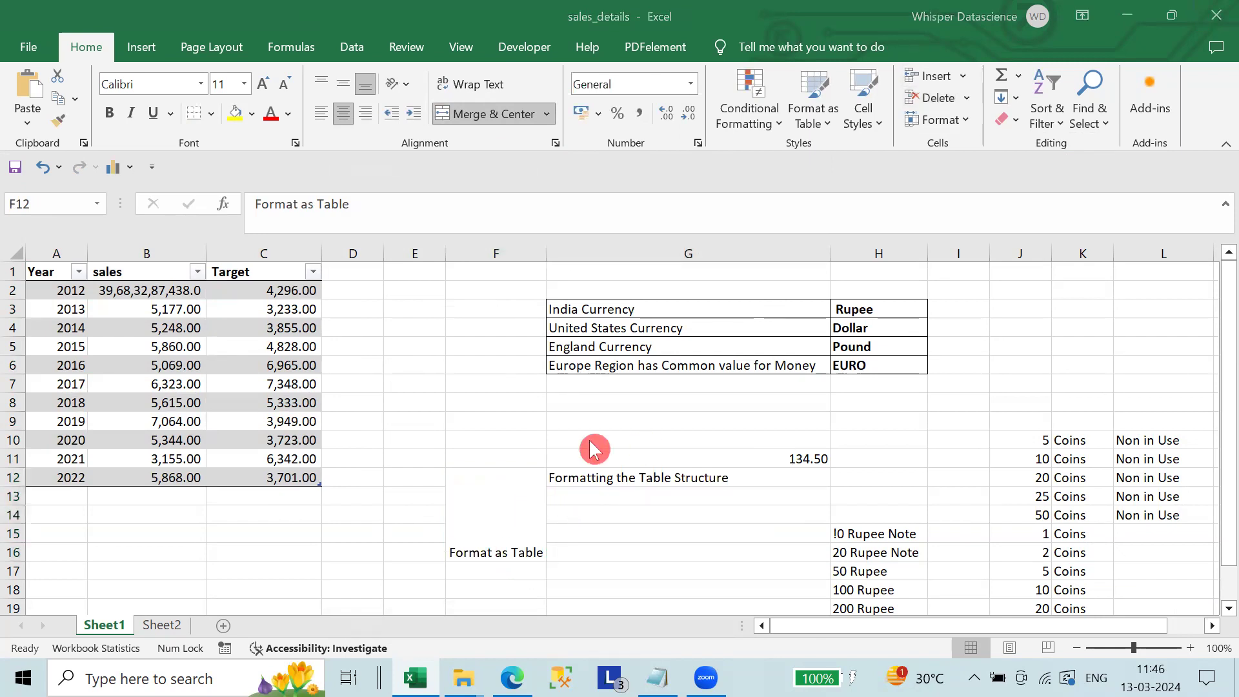
click(507, 506)
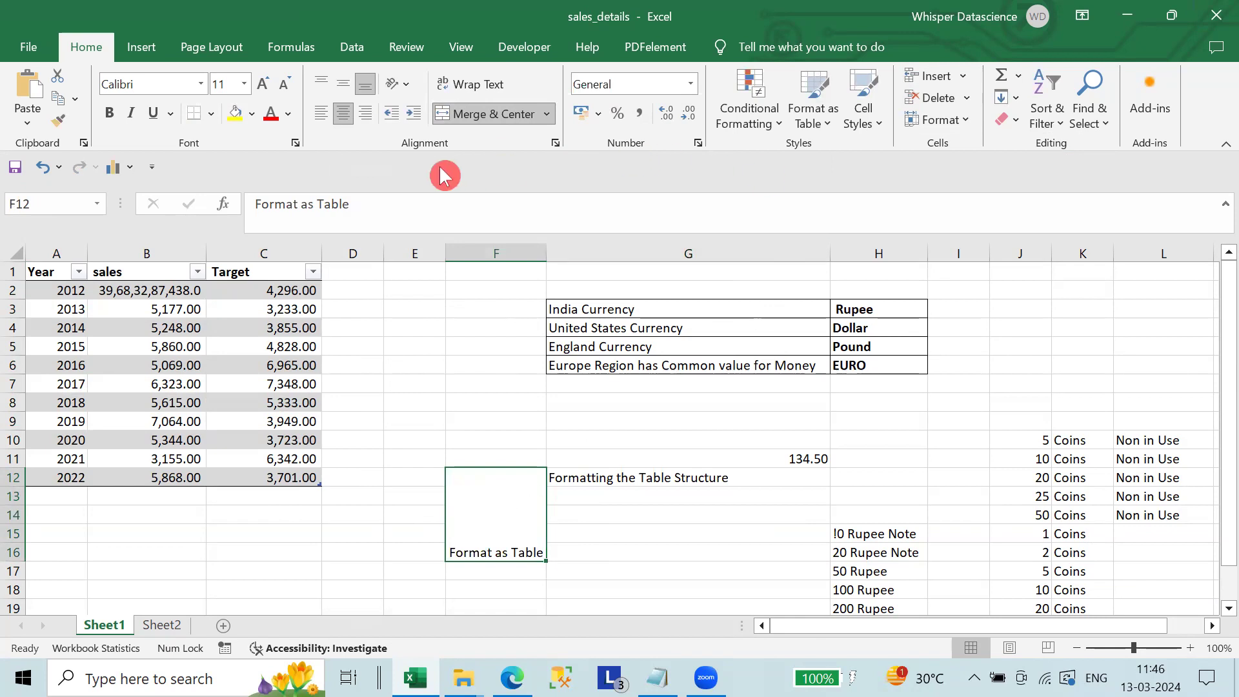
click(547, 115)
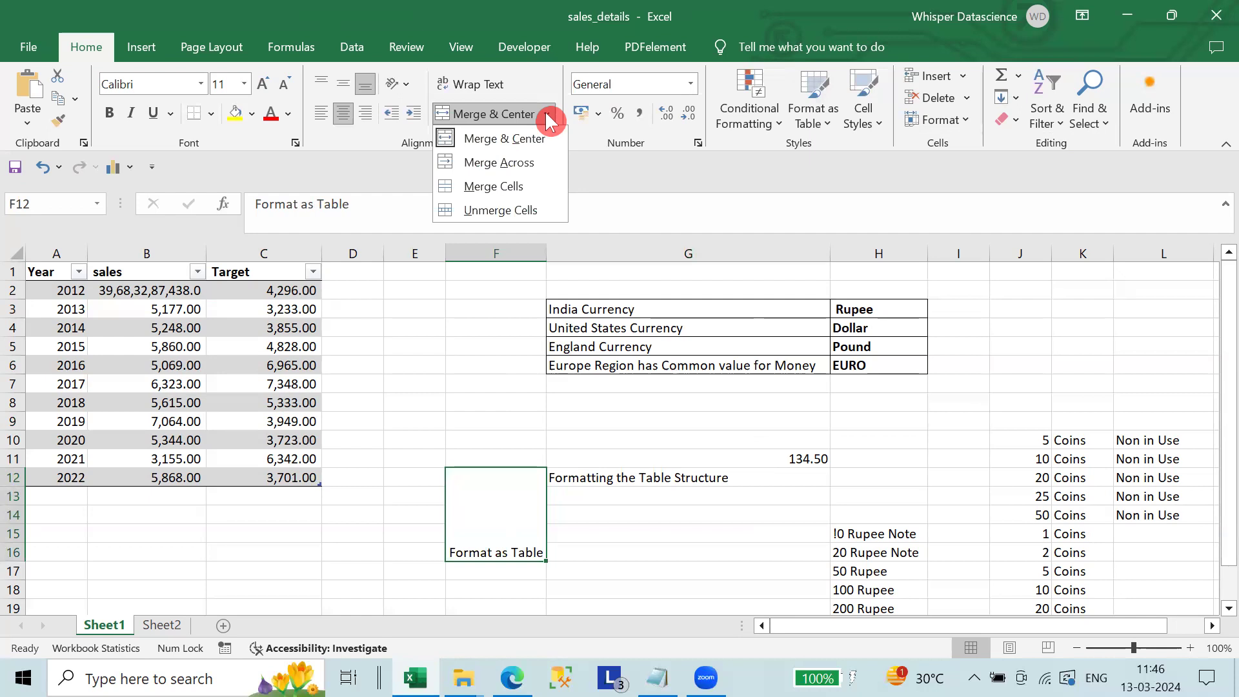
click(509, 523)
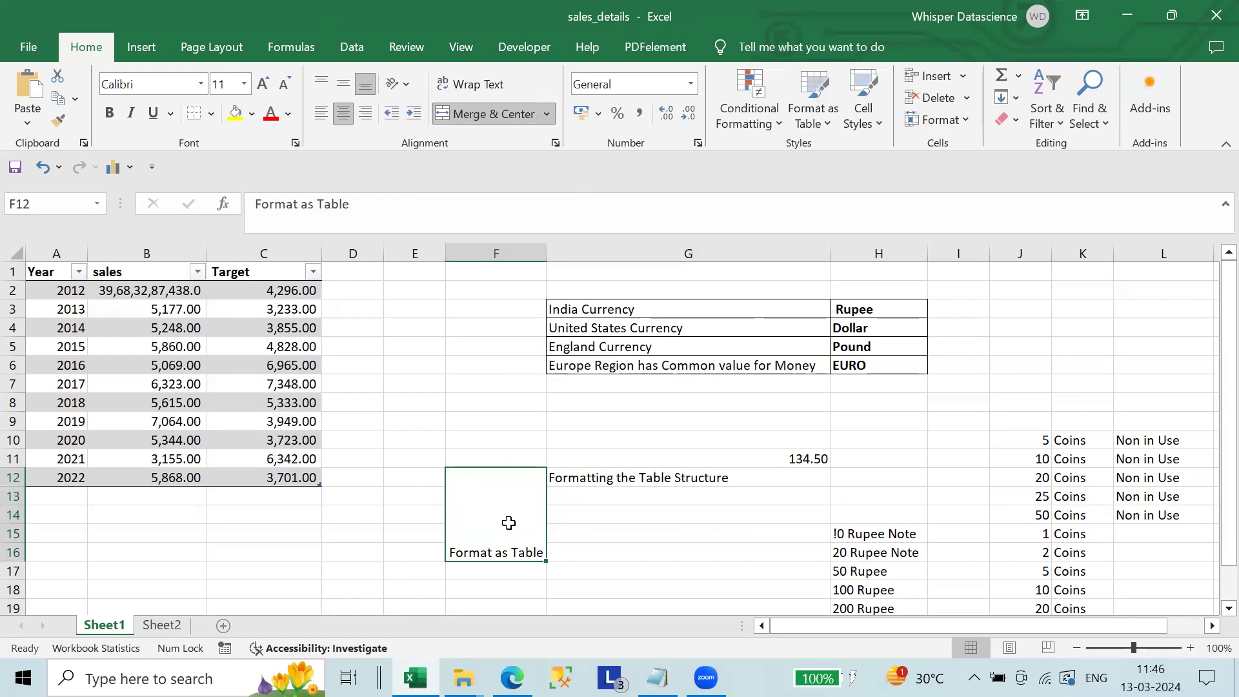
double_click(462, 558)
drag(446, 559, 455, 555)
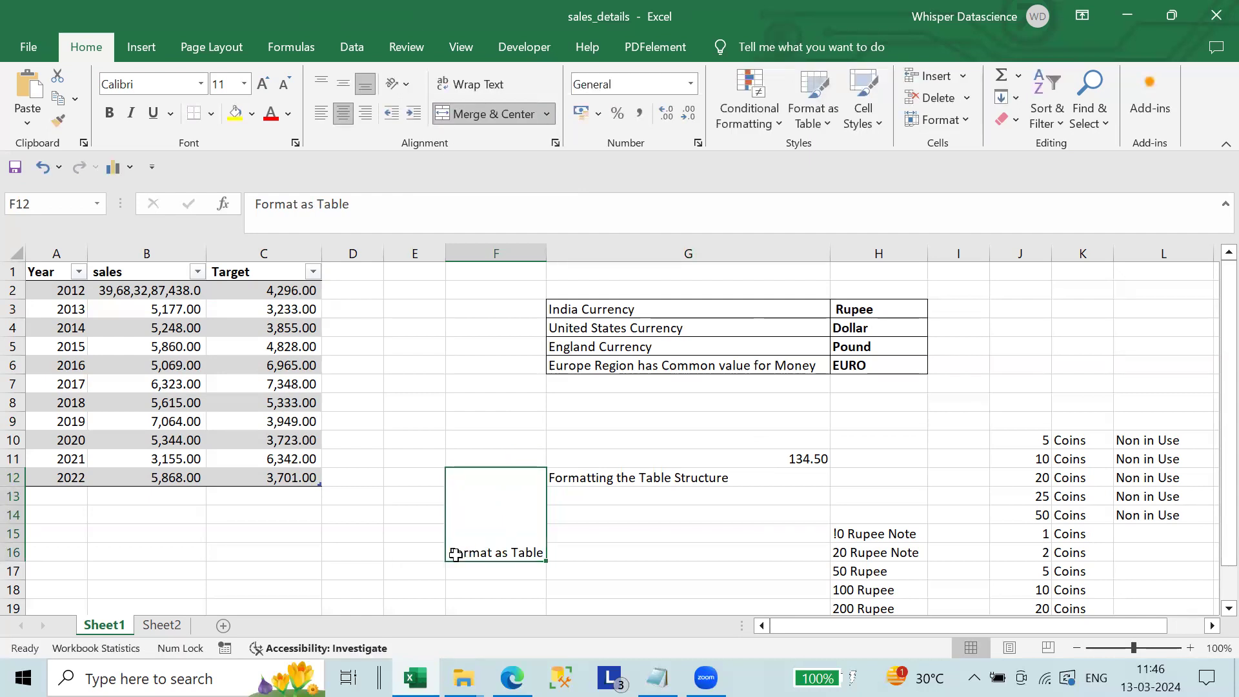
Set the vertical alignment of the merged "Format as Table" cell to Center.
right_click(505, 505)
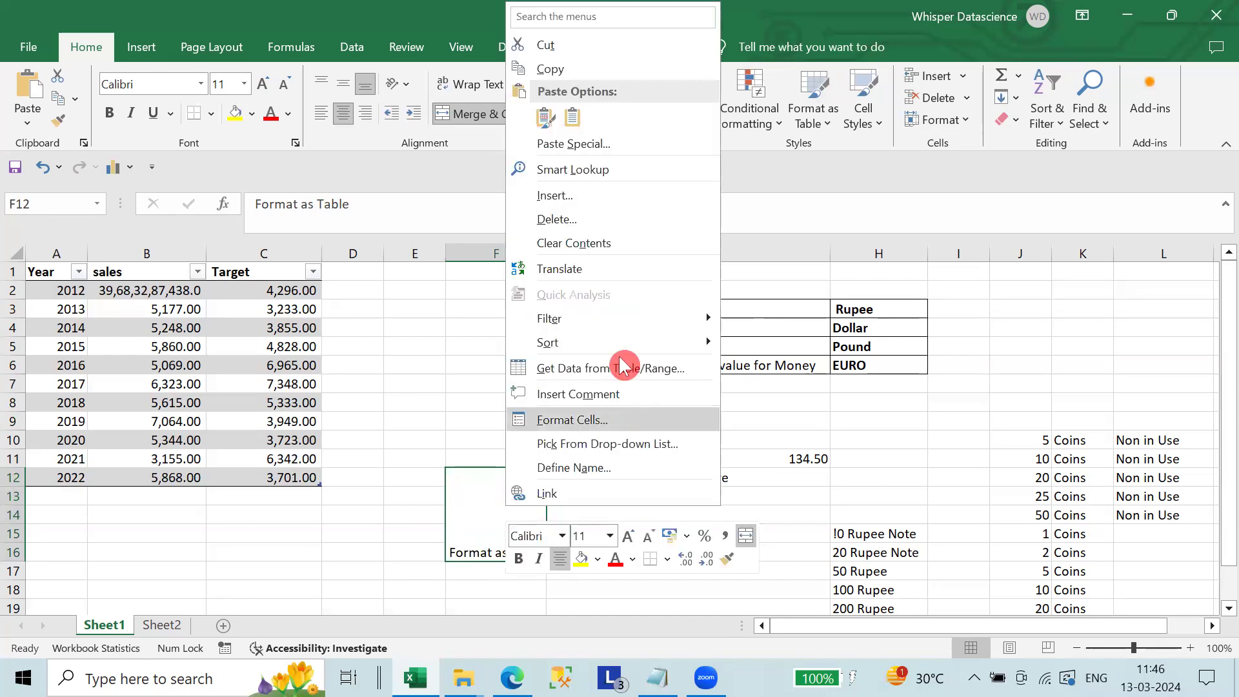
click(587, 424)
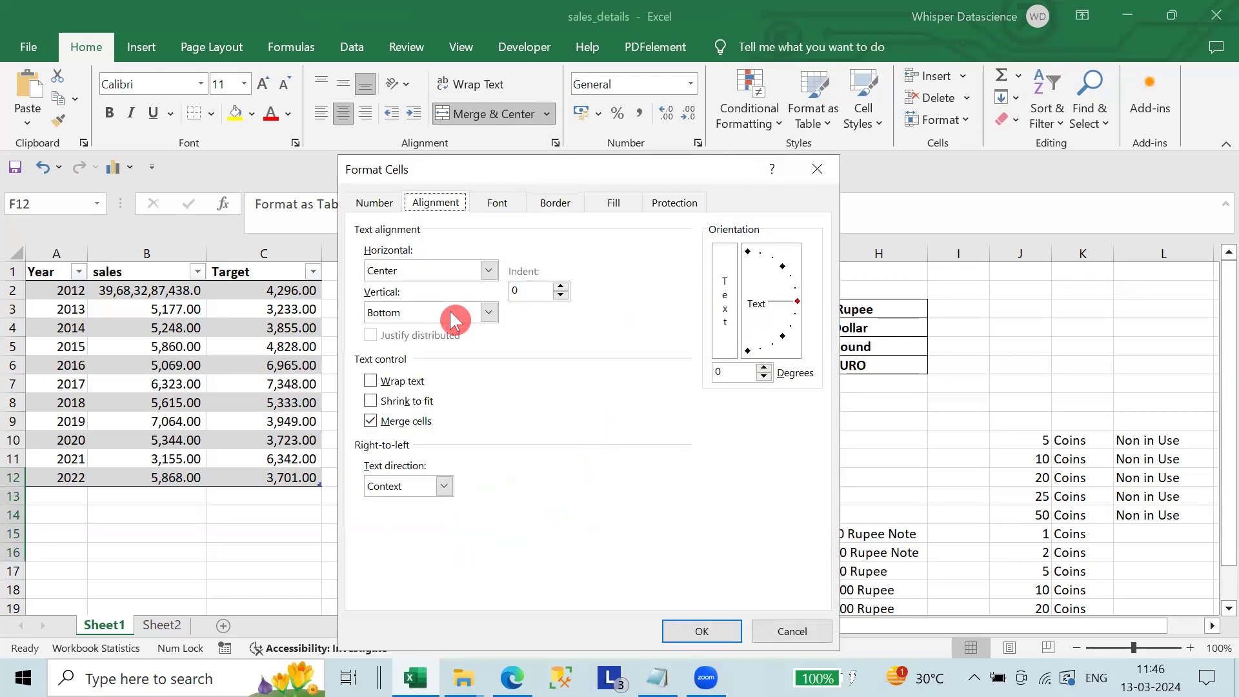
click(401, 317)
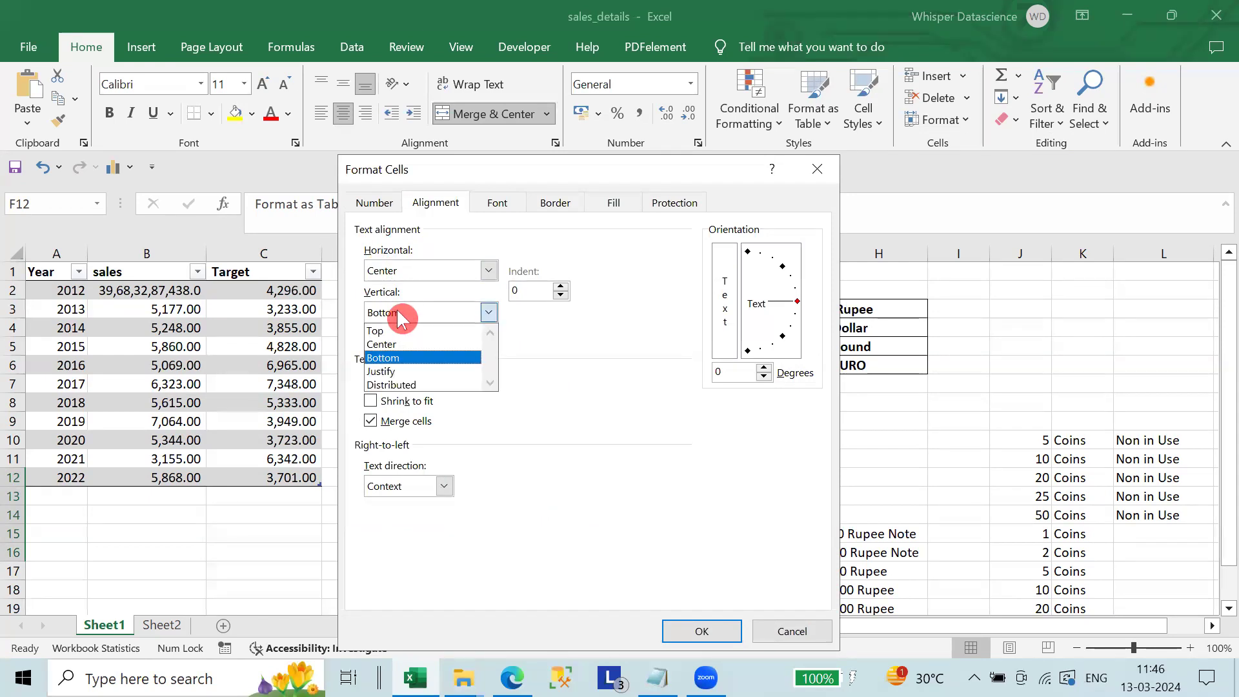
click(404, 345)
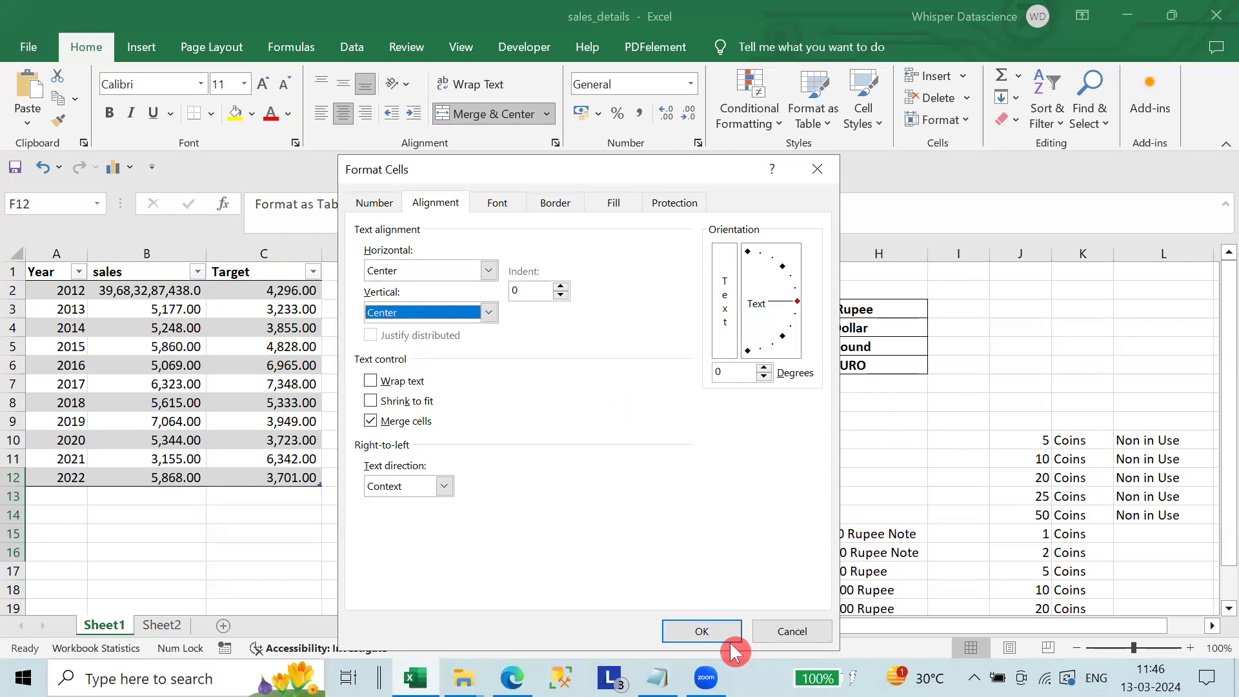
click(708, 632)
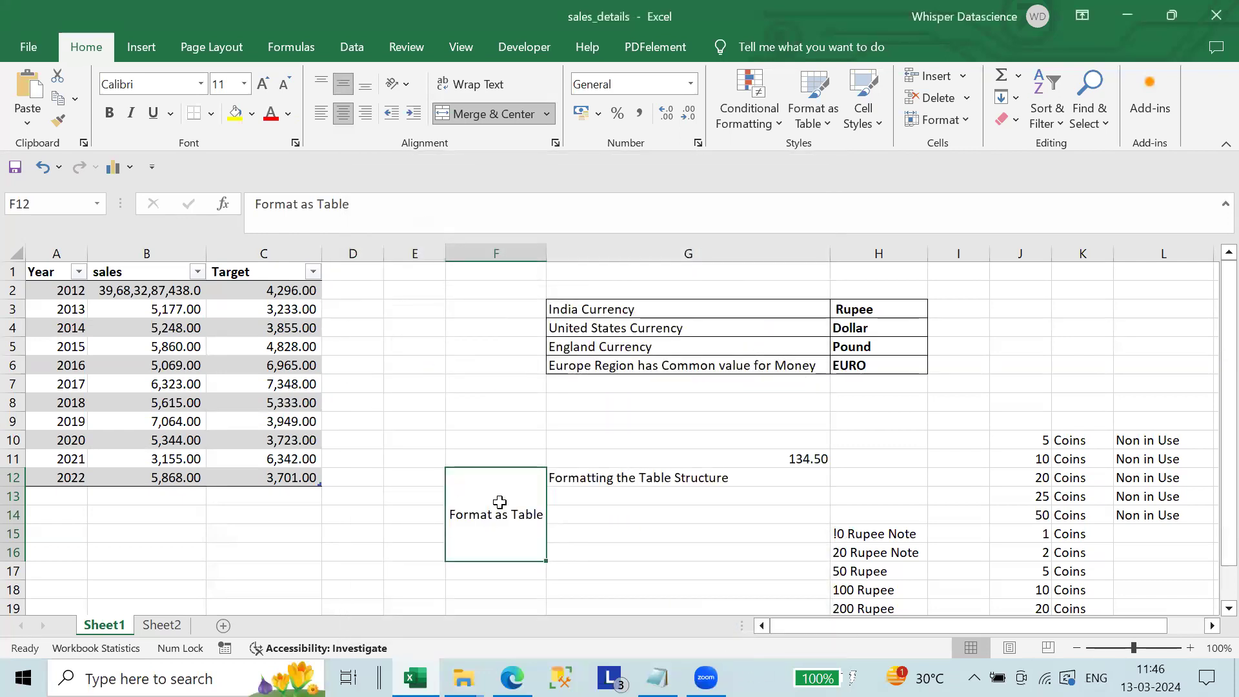
Rotate the "Format as Table" label to -90 degrees, and enlarge column F and row 13 to fit it.
right_click(500, 502)
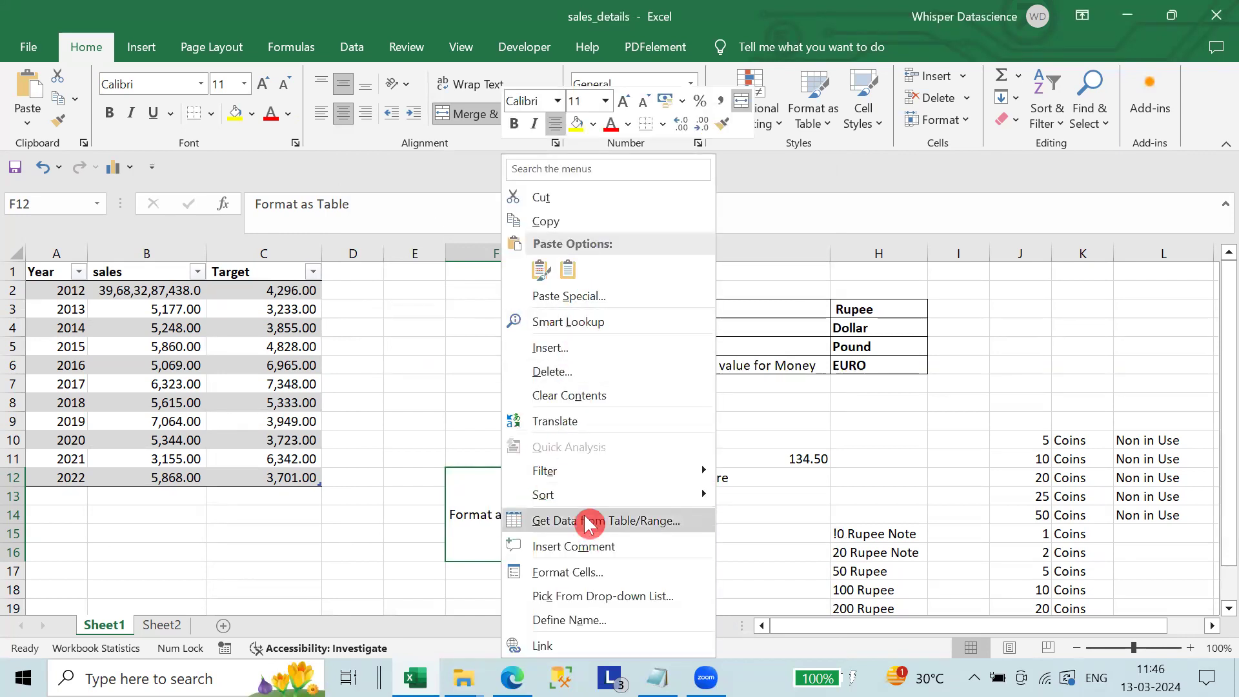
click(587, 572)
drag(785, 307, 743, 362)
click(697, 630)
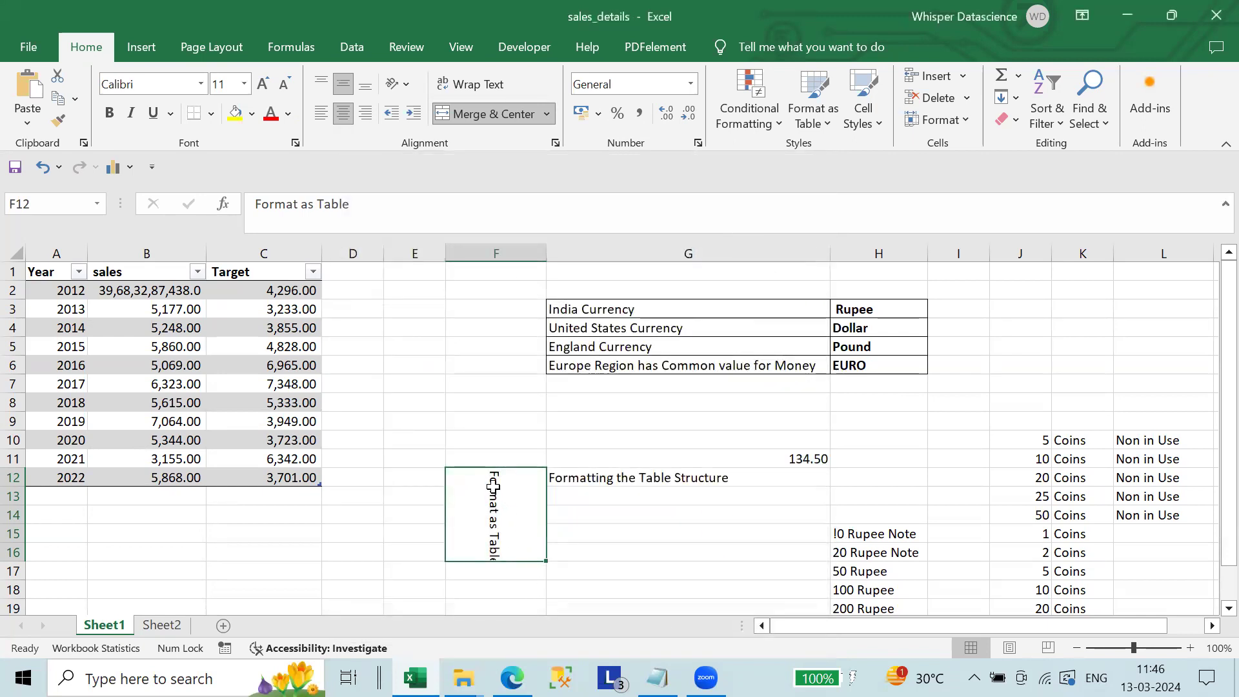
drag(548, 246, 582, 246)
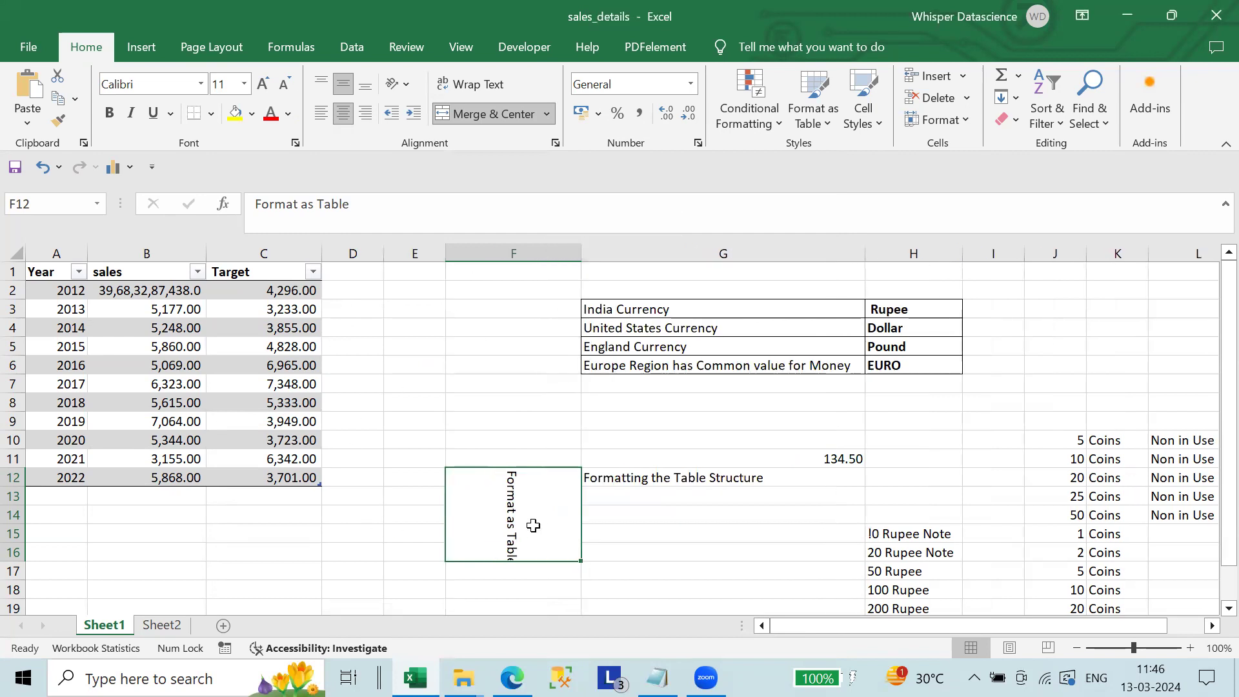
drag(8, 506, 7, 532)
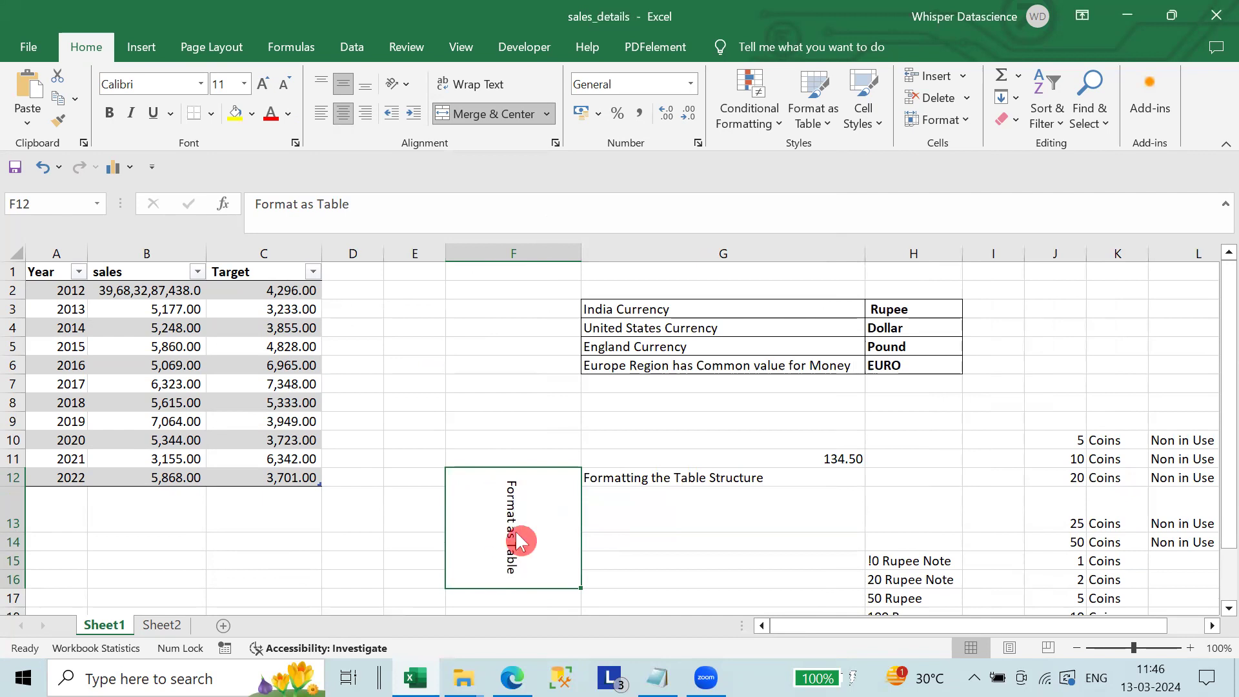
Change the orientation of the "Format as Table" label so the text reads vertically upward.
right_click(519, 541)
click(568, 465)
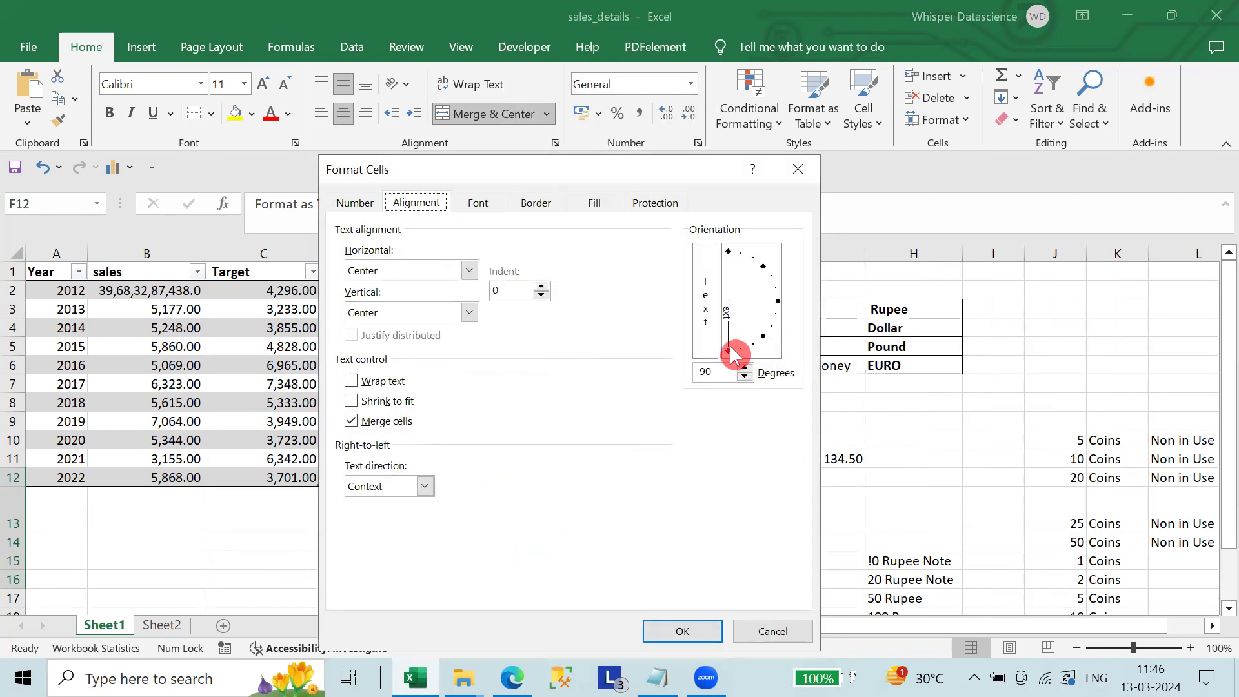
mouse_move(730, 351)
mouse_down()
mouse_move(783, 332)
mouse_move(783, 310)
mouse_move(747, 258)
mouse_move(719, 256)
mouse_move(747, 268)
mouse_move(761, 343)
mouse_move(729, 369)
mouse_move(777, 309)
mouse_move(747, 262)
mouse_move(716, 249)
mouse_up()
click(679, 635)
click(681, 636)
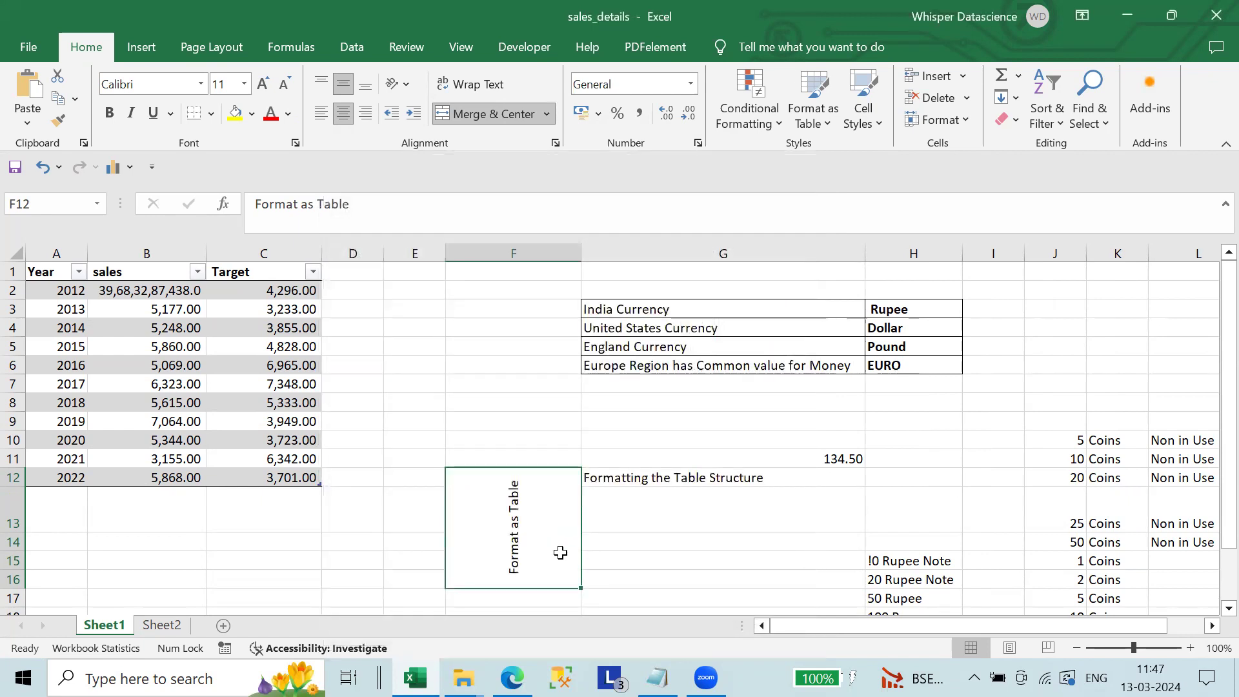
Set the text orientation of the merged "Format as Table" cell to 0 degrees.
right_click(553, 545)
click(613, 462)
drag(784, 301, 812, 311)
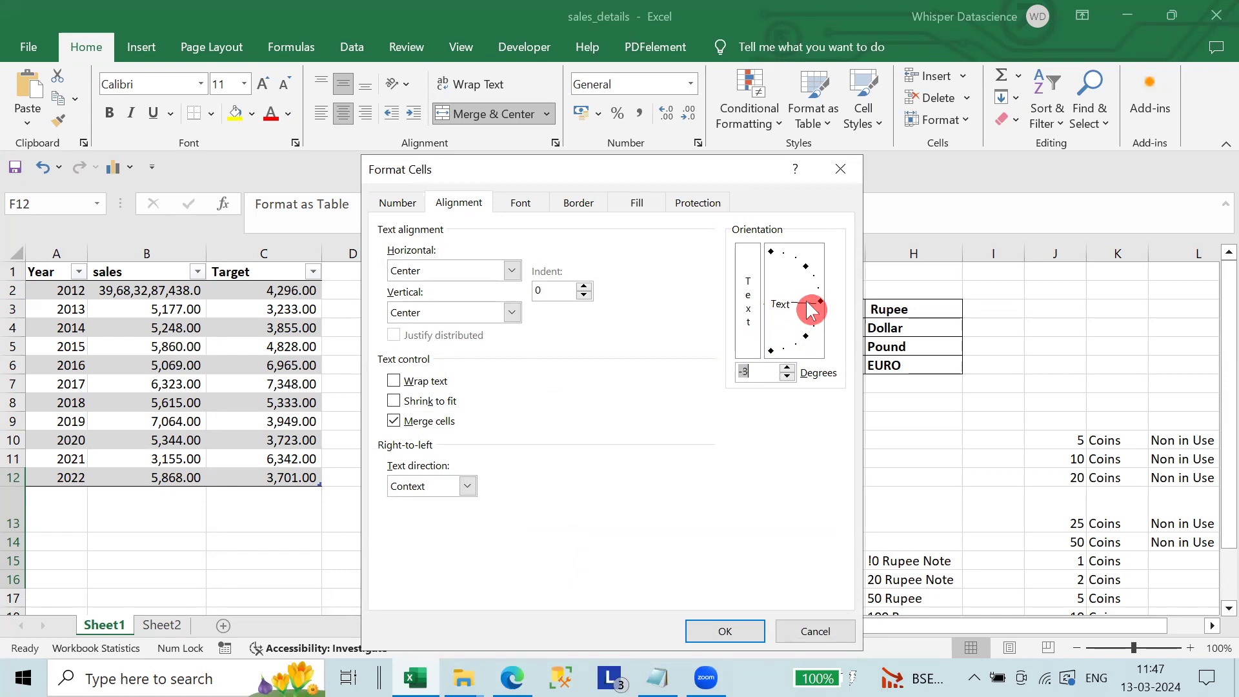
click(762, 371)
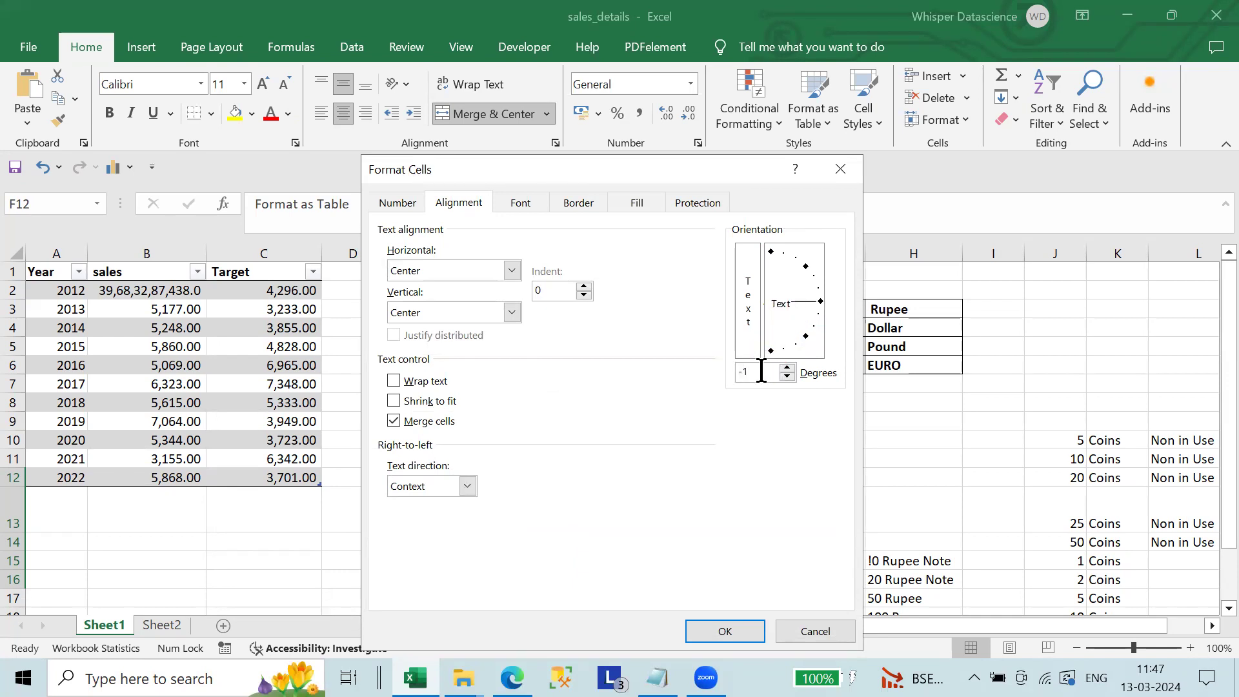
text(0)
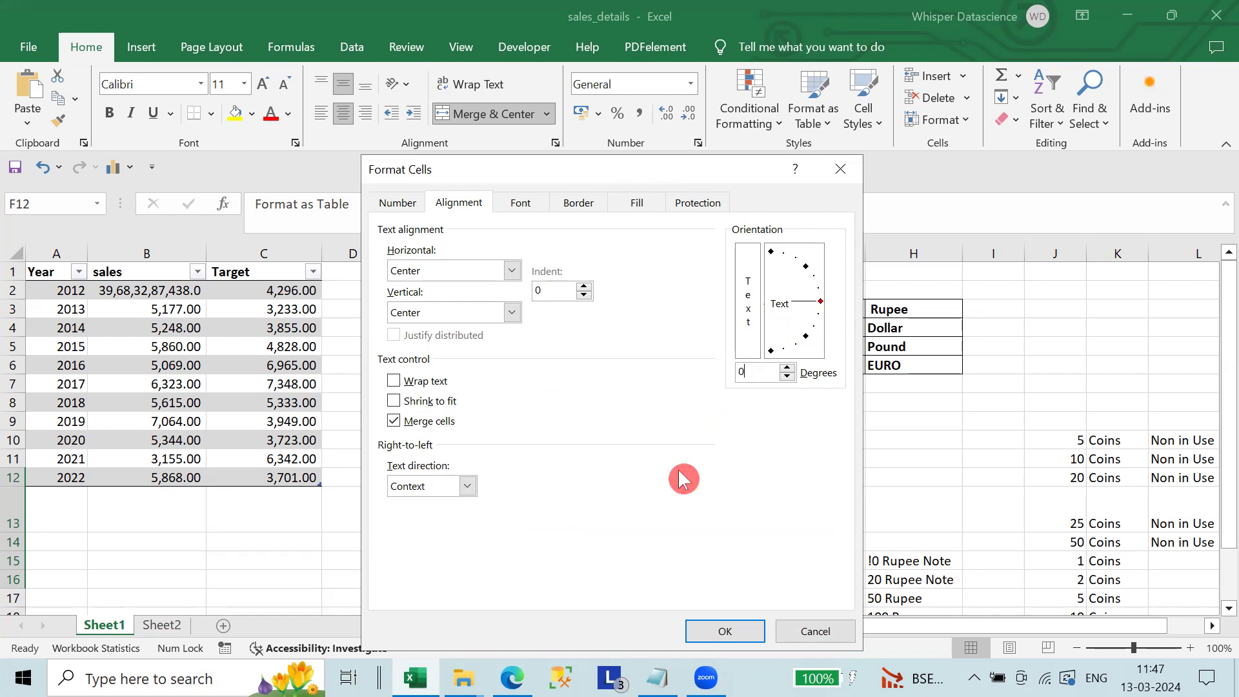
click(730, 636)
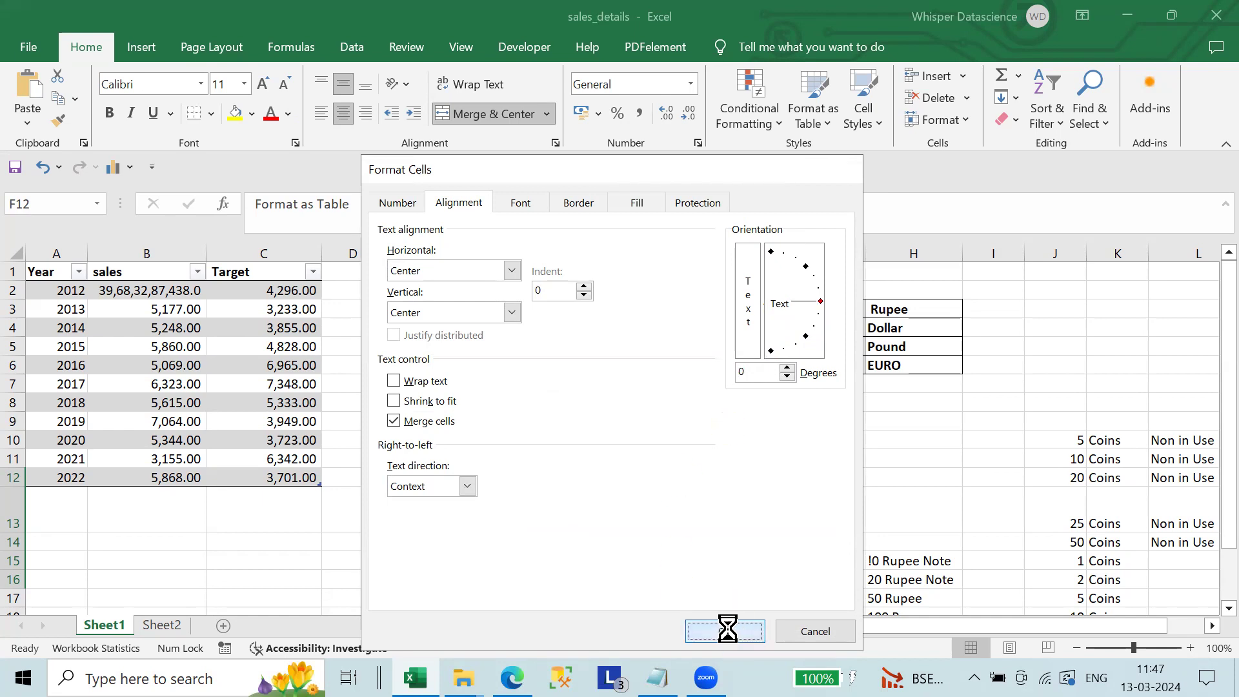
Enter "Light", "Medium" and "Dark" in cells G13, G14 and G15.
click(655, 517)
drag(483, 545, 672, 542)
click(734, 539)
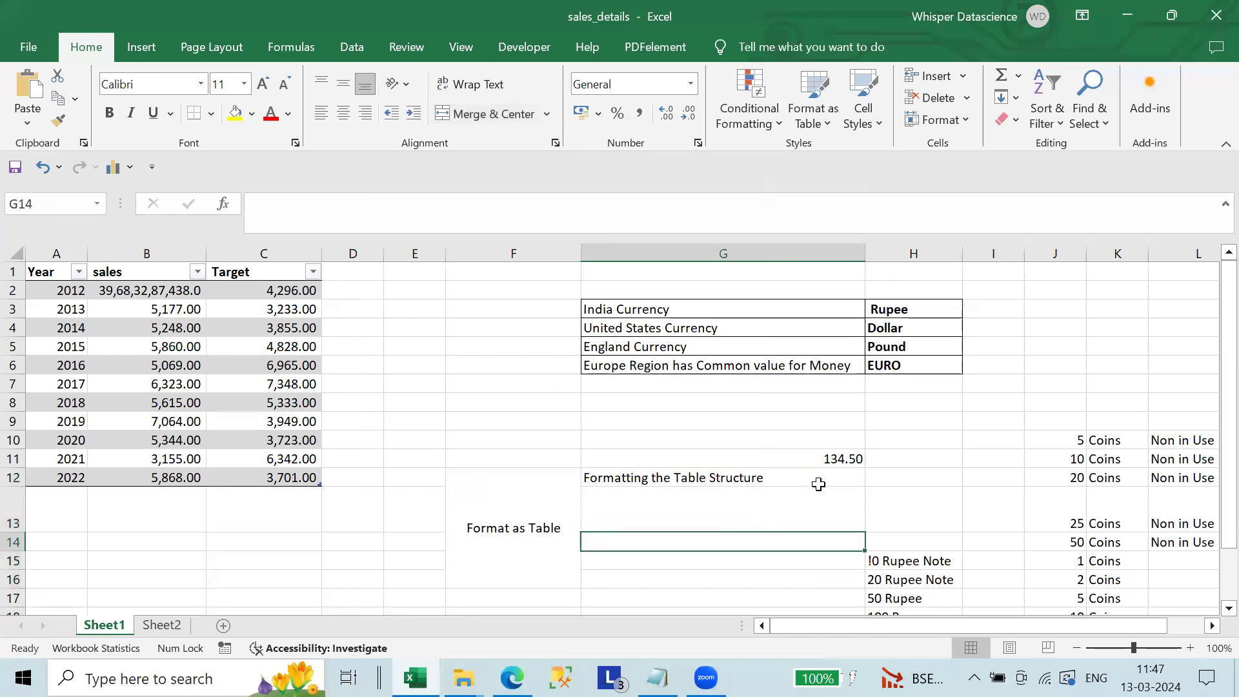
click(757, 479)
click(668, 521)
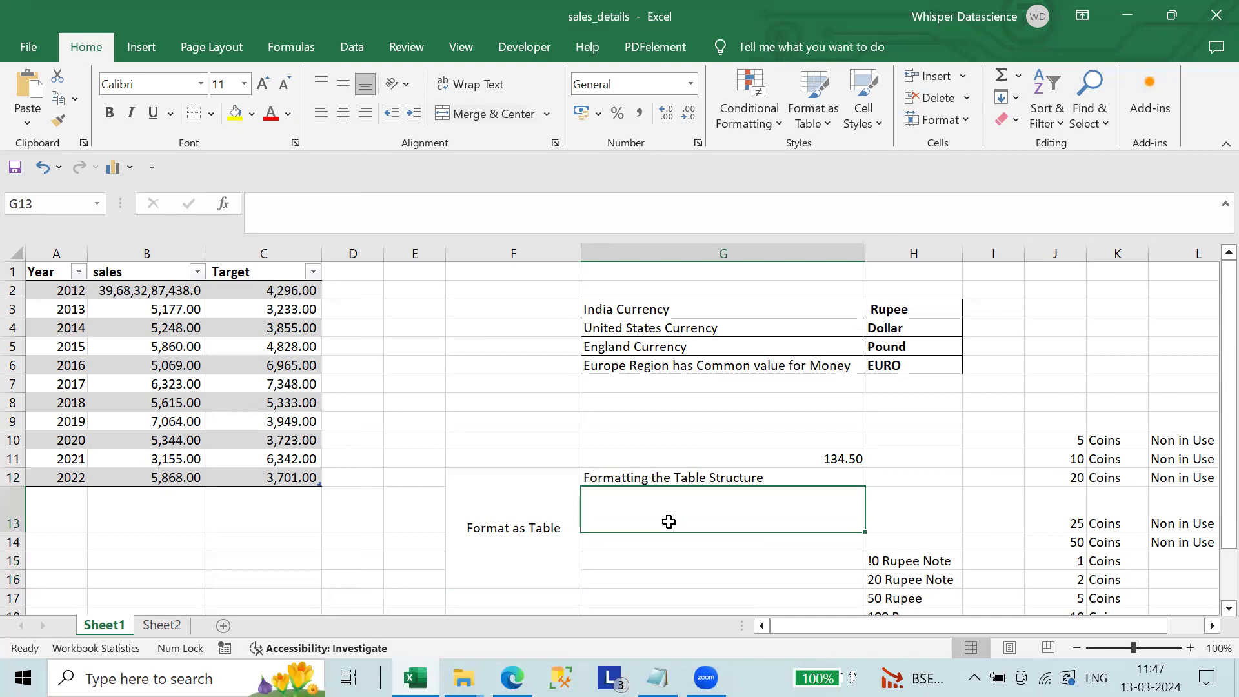
text(Light)
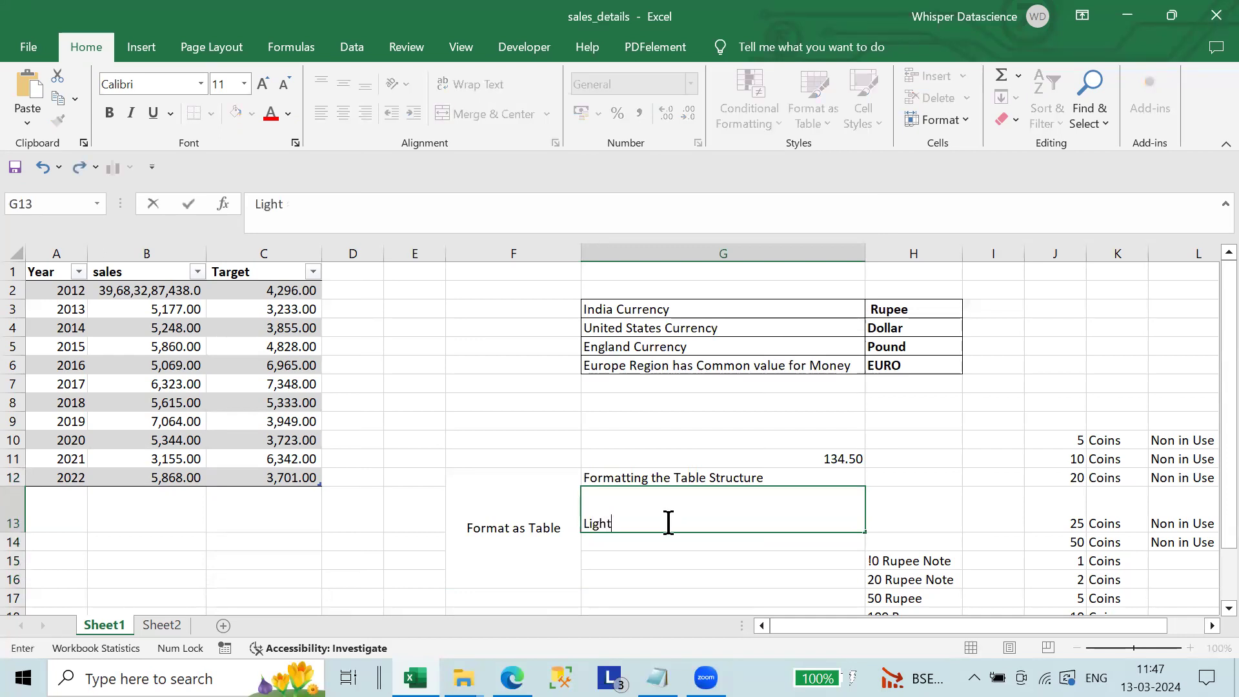
key(Return)
text(M)
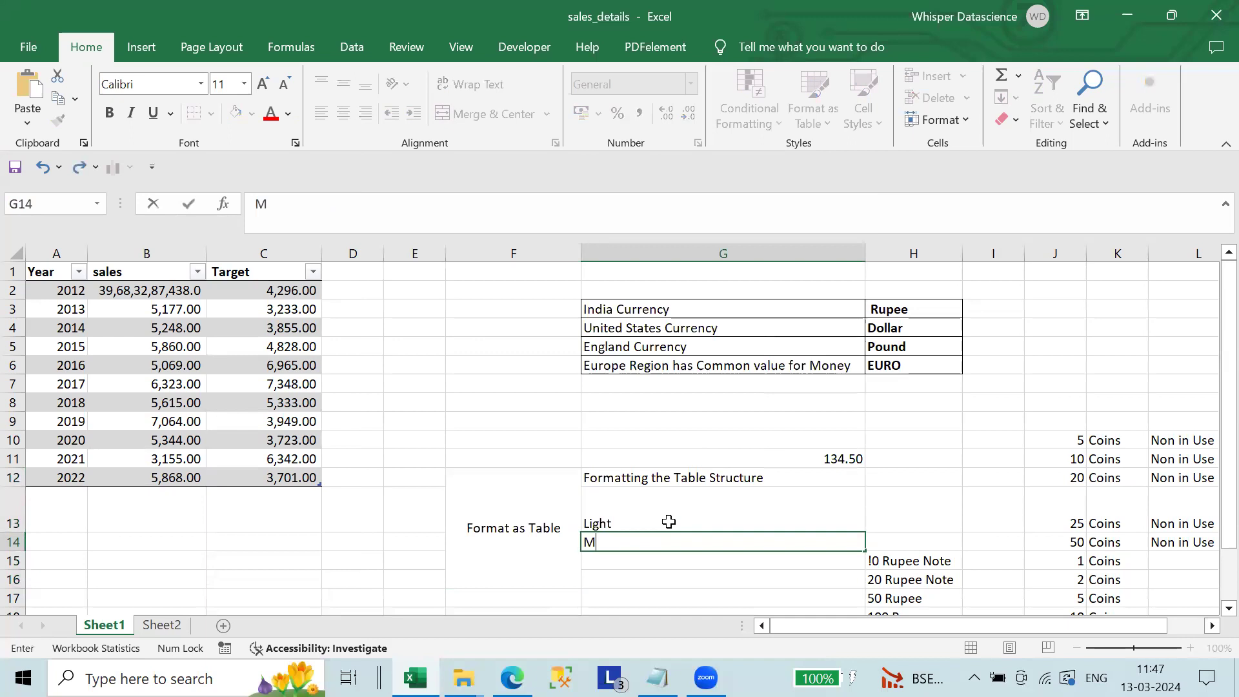
text(edium)
key(Return)
text(Dar)
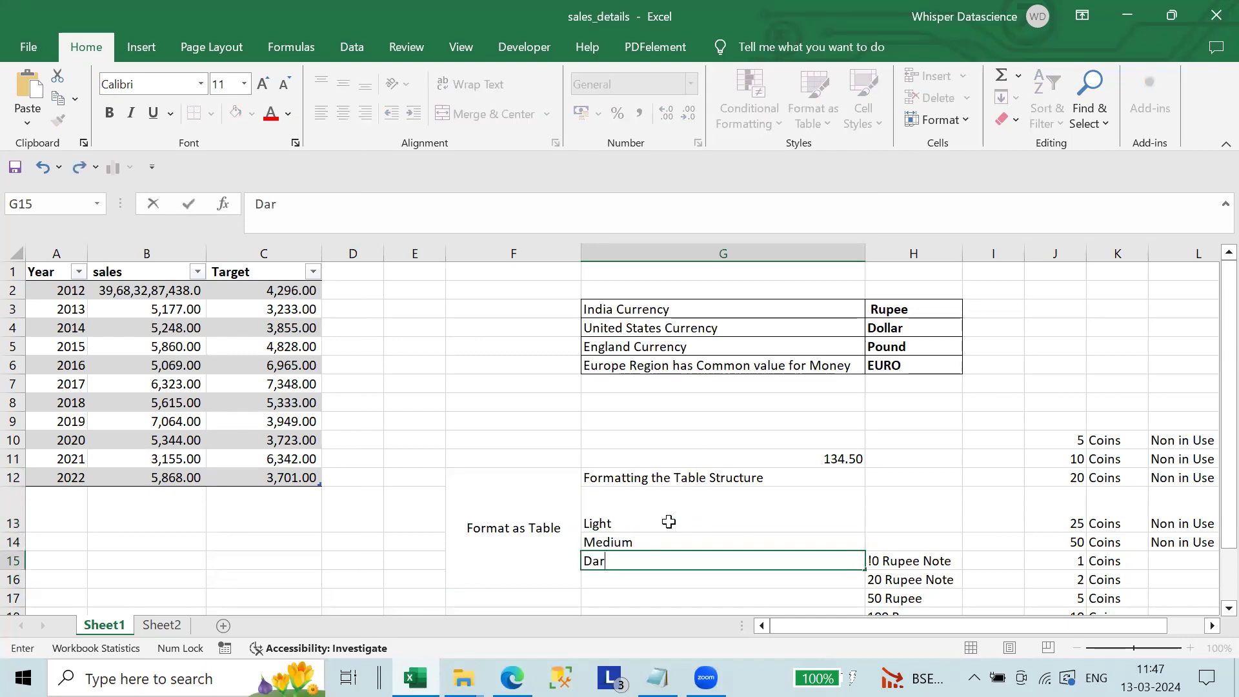
text(k)
Extend the description in cell G12 to read "Formatting the Table Structure And three types Formatting Structure".
click(792, 479)
double_click(793, 479)
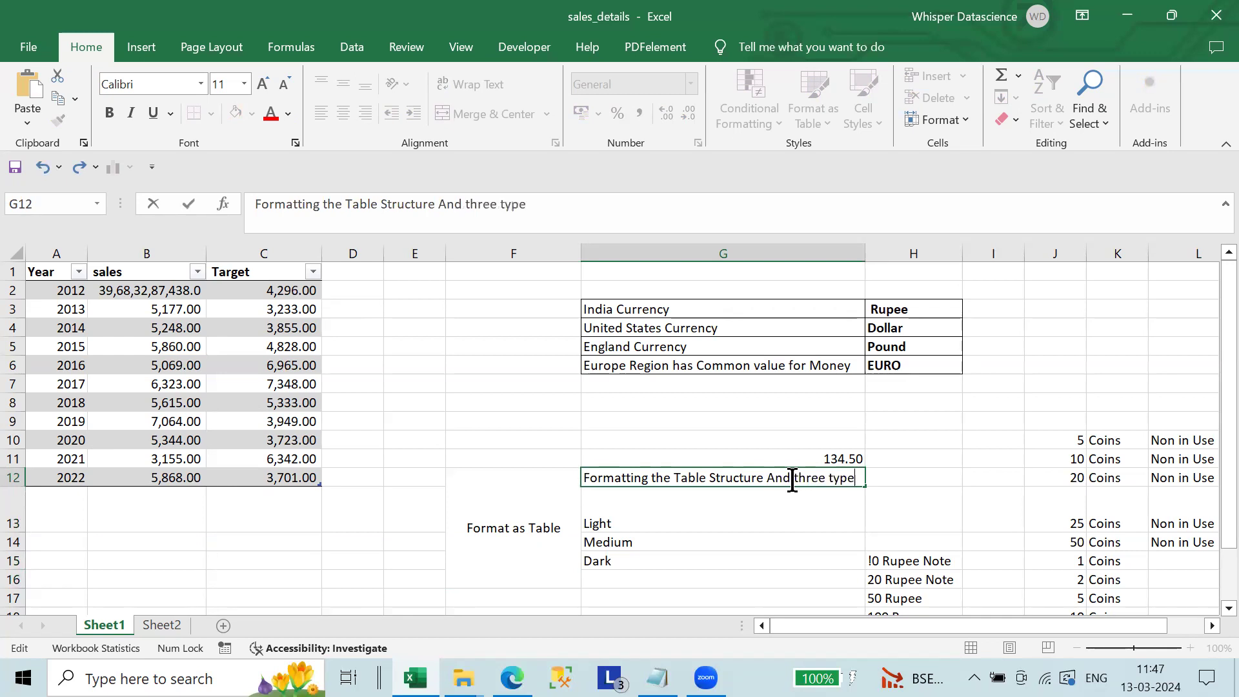
text(hatatting S)
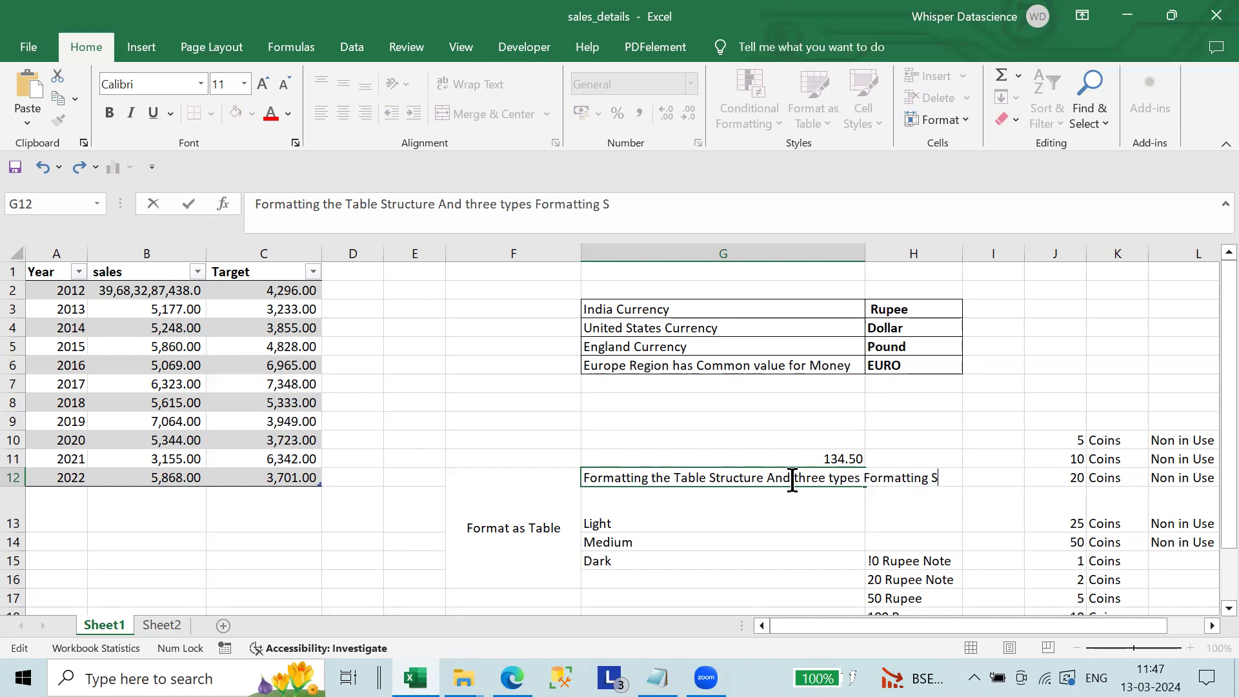
text(tructure)
key(Return)
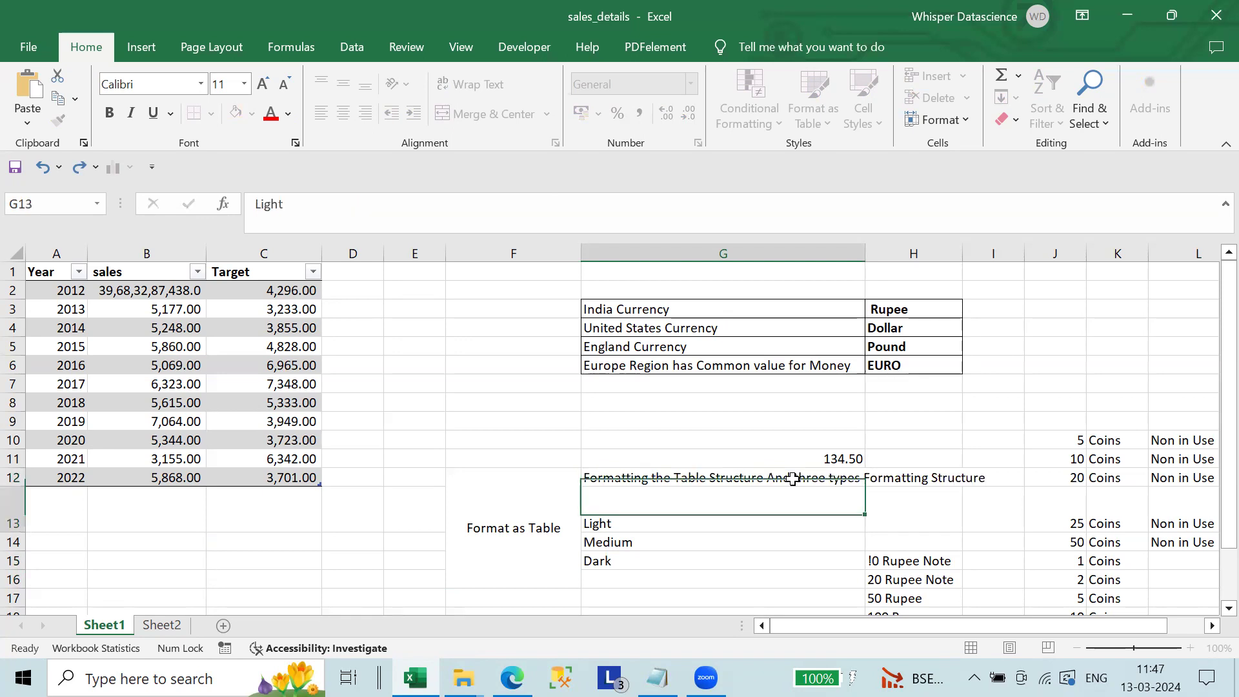
Turn on text wrapping for the description in cell G12.
click(775, 485)
right_click(769, 476)
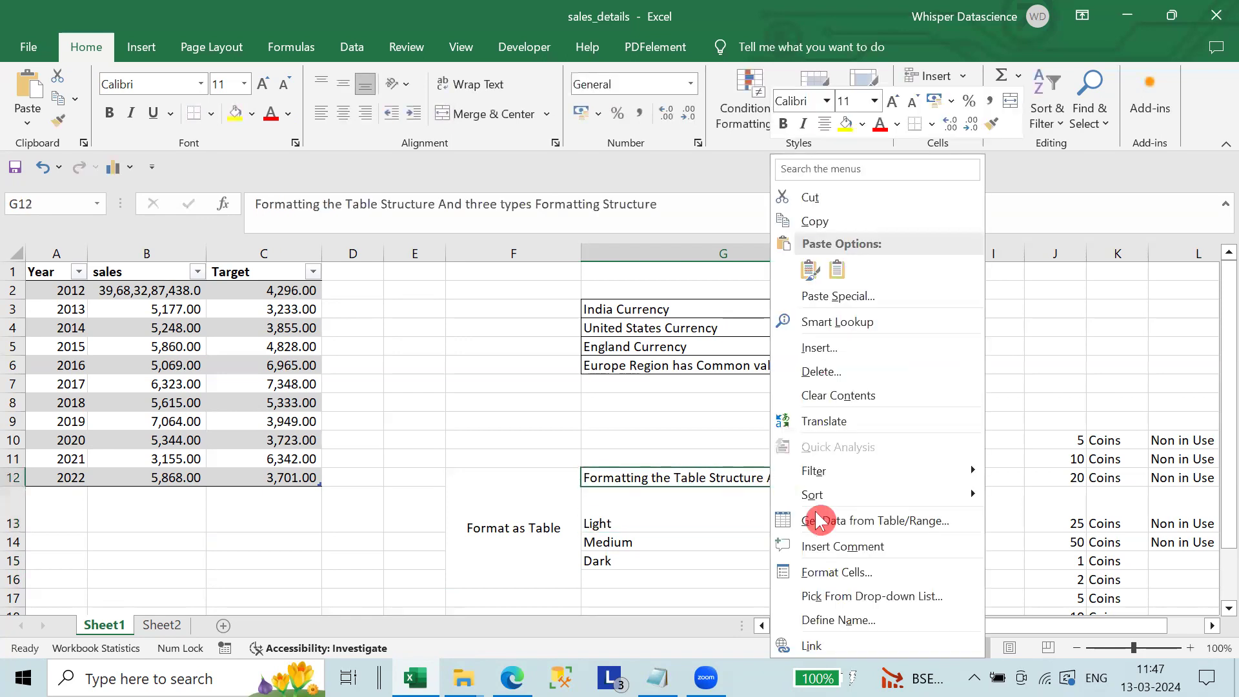
click(648, 526)
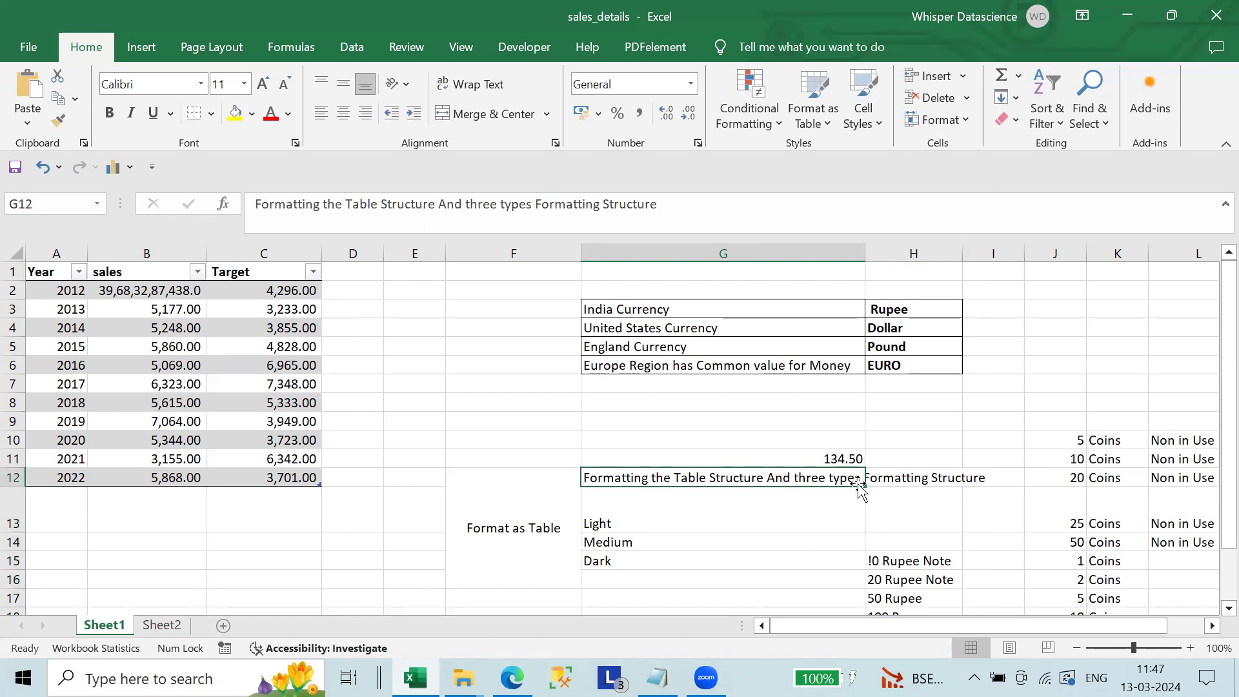
right_click(733, 478)
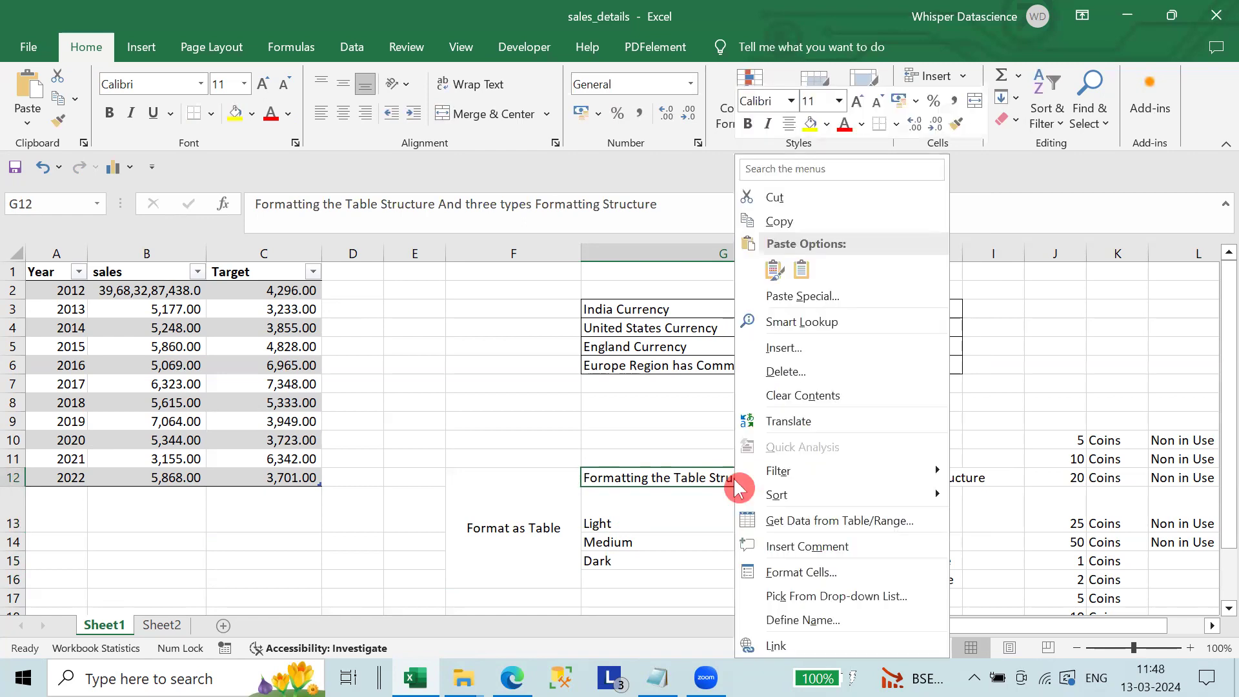
click(807, 572)
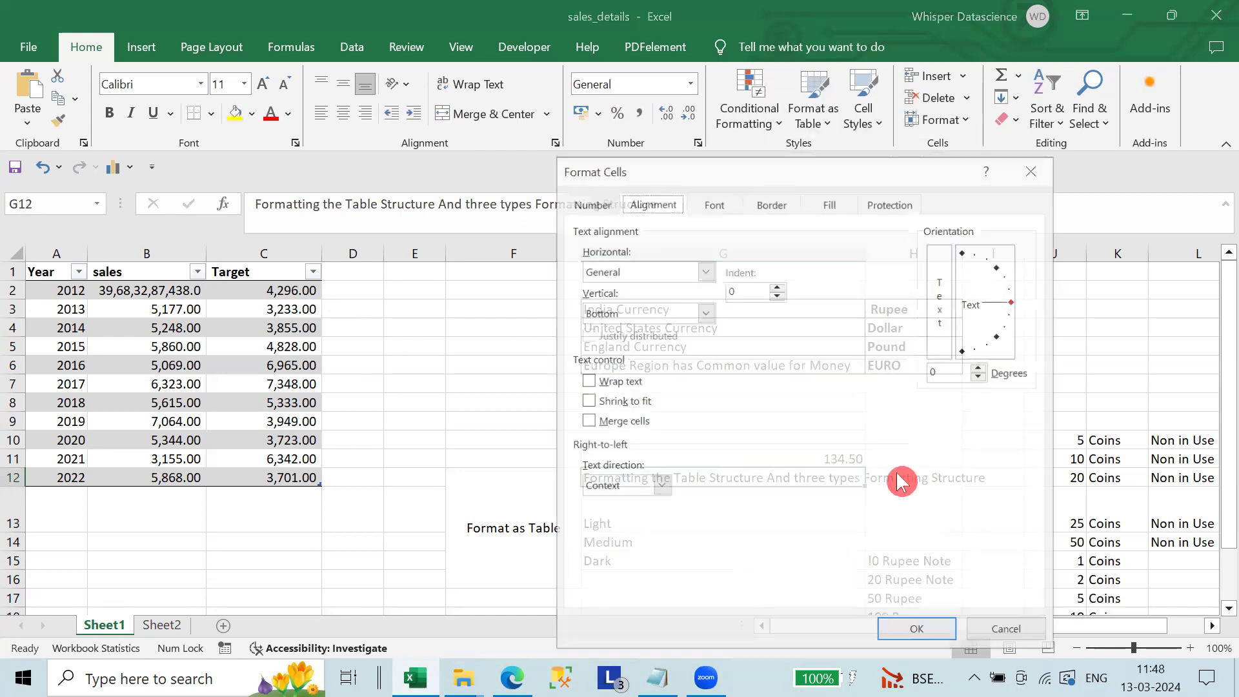
click(621, 382)
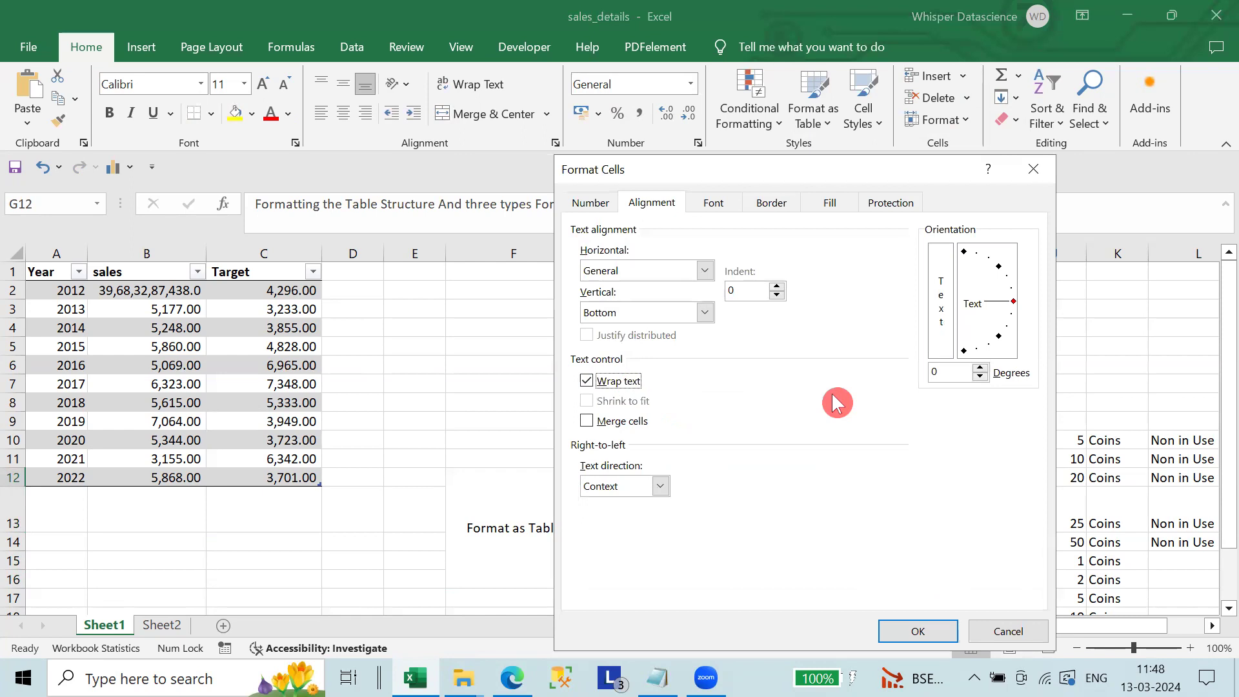
click(919, 633)
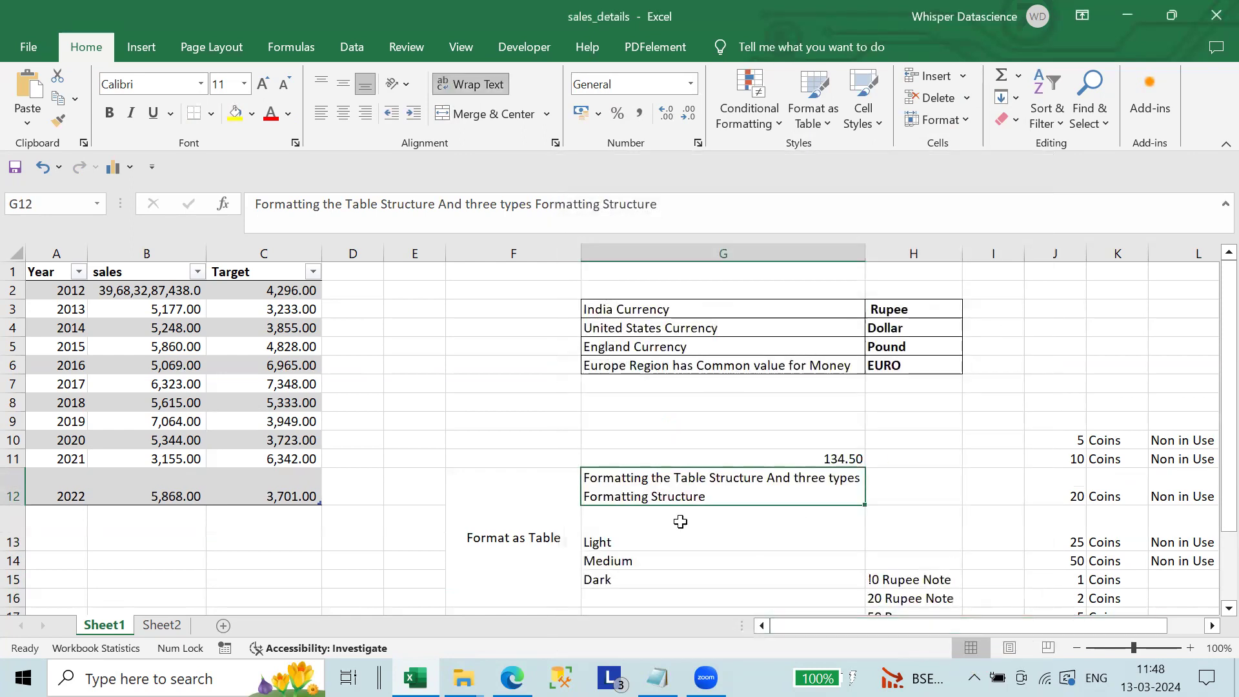
Delete the stray number in cell G11 above the description.
drag(530, 518, 775, 482)
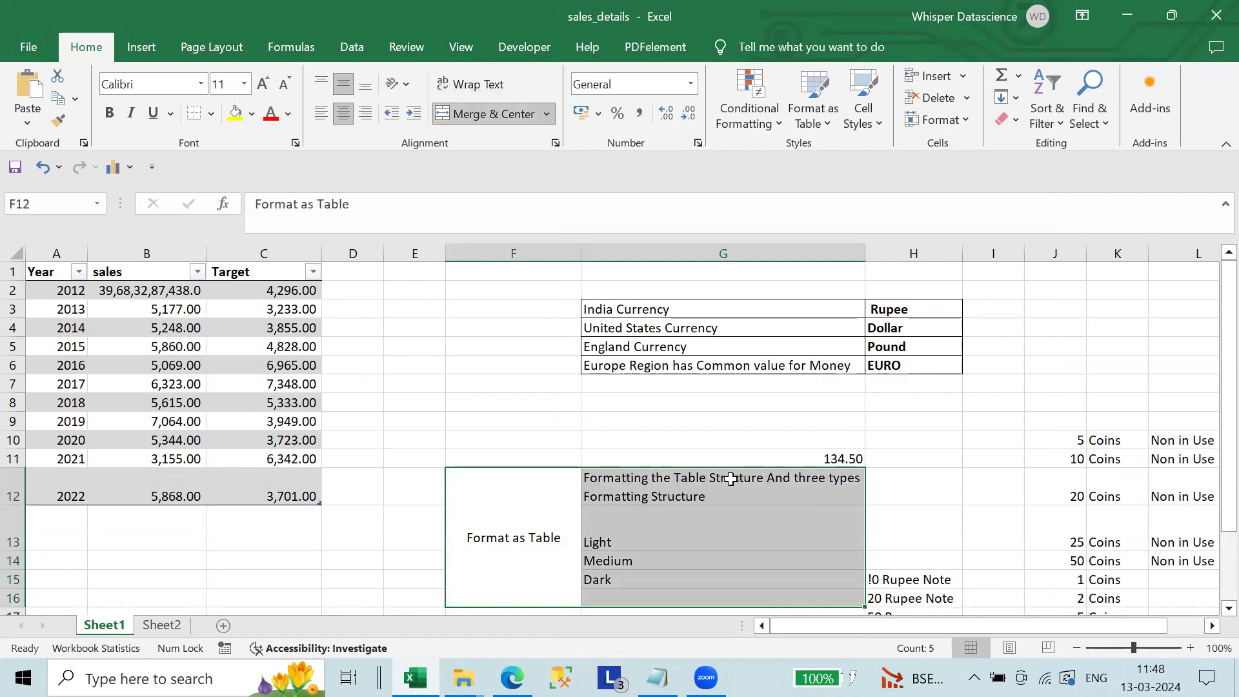
click(808, 459)
key(Delete)
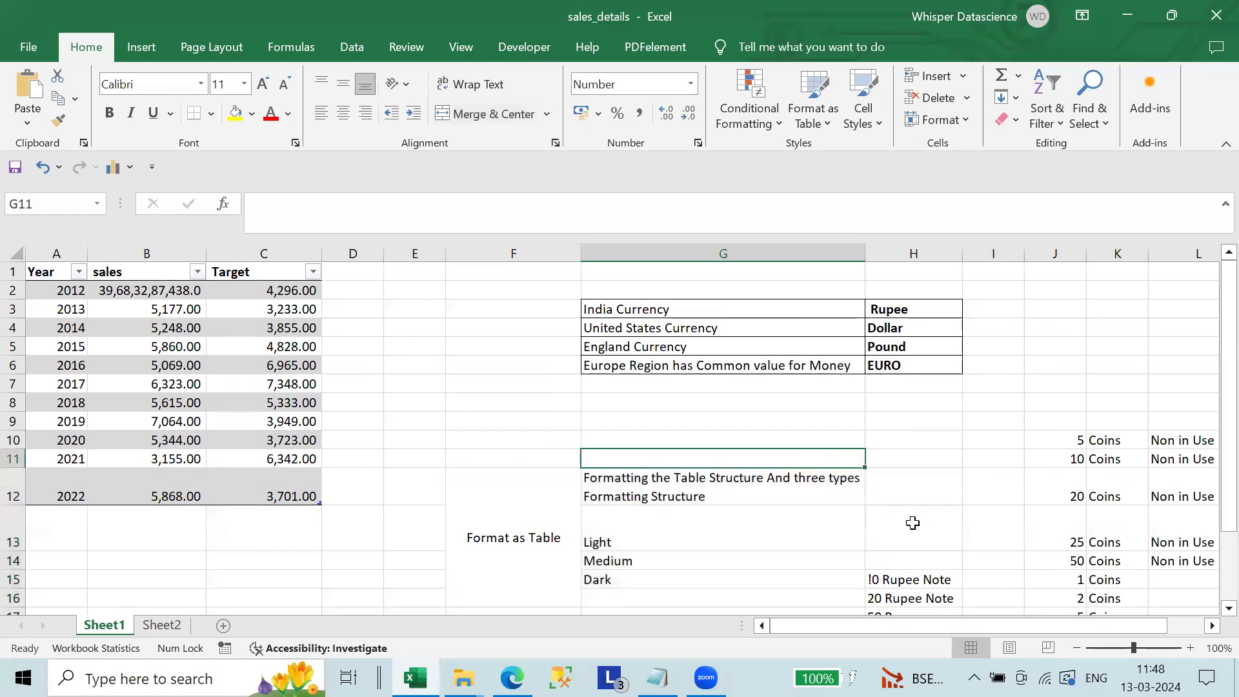
click(723, 496)
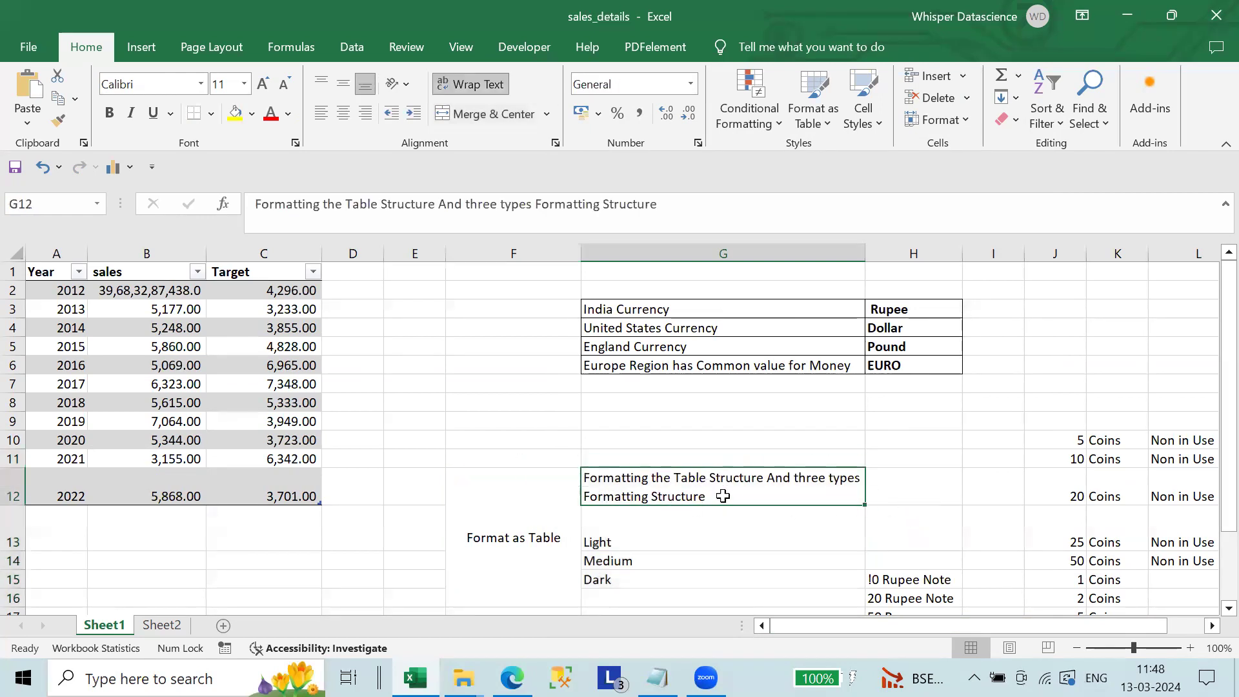
double_click(715, 494)
drag(718, 501, 568, 464)
click(978, 516)
Insert blank cells at H11:H22, shifting the existing rupee and coin entries to the right.
drag(913, 457, 927, 576)
scroll(967, 497, down, 4)
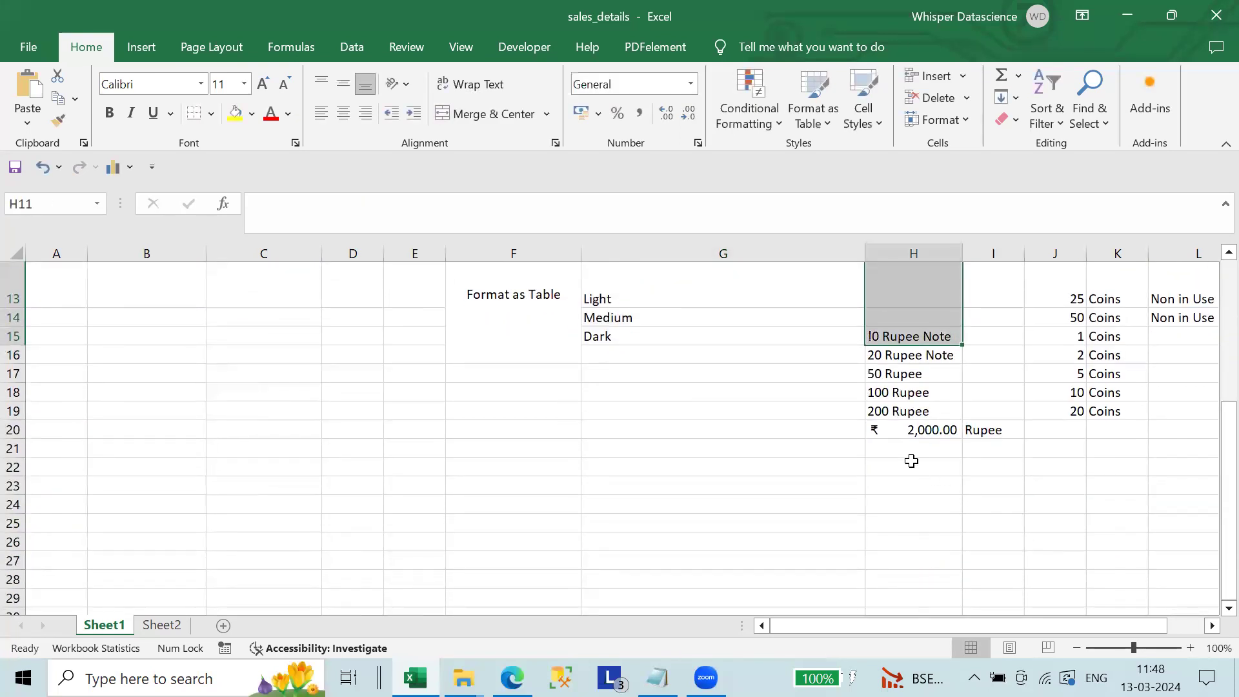
drag(912, 461, 913, 463)
right_click(902, 415)
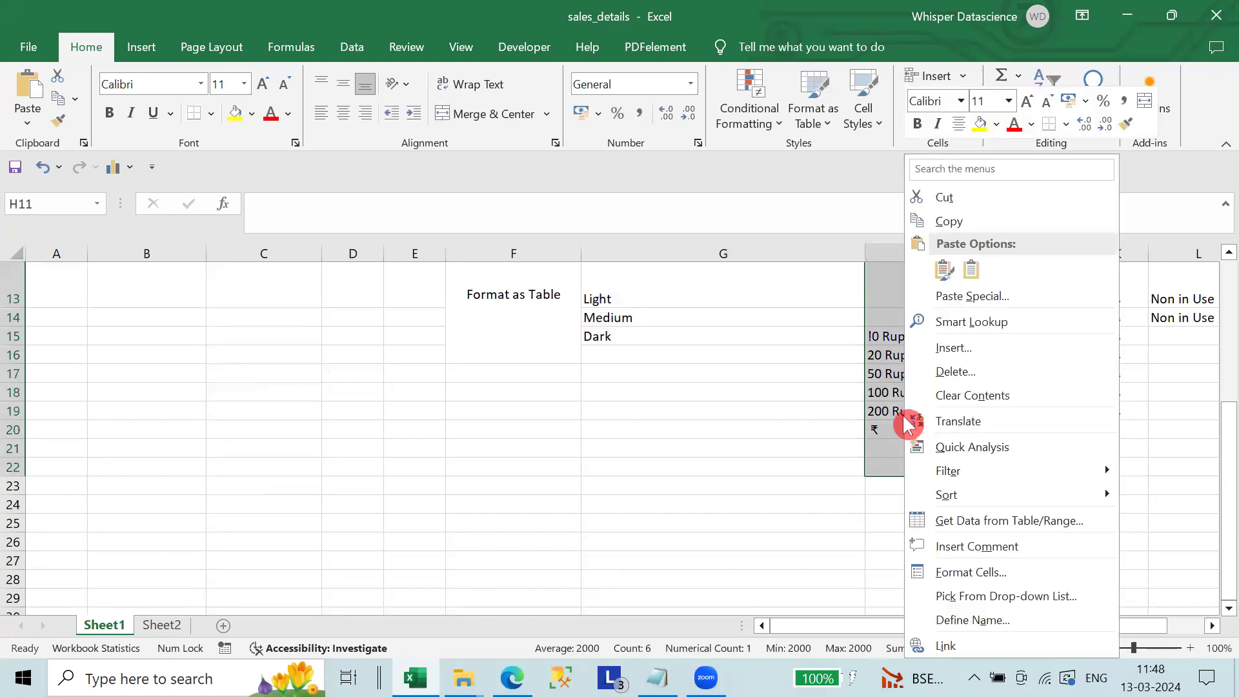
click(966, 347)
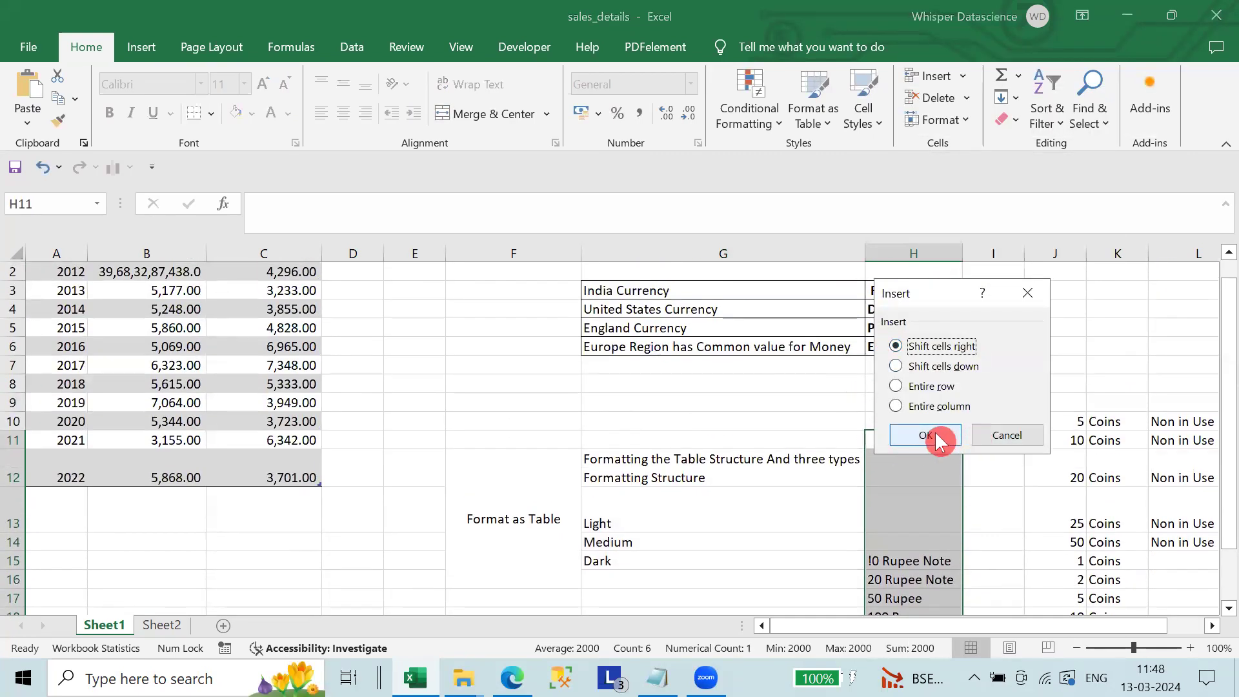
click(924, 435)
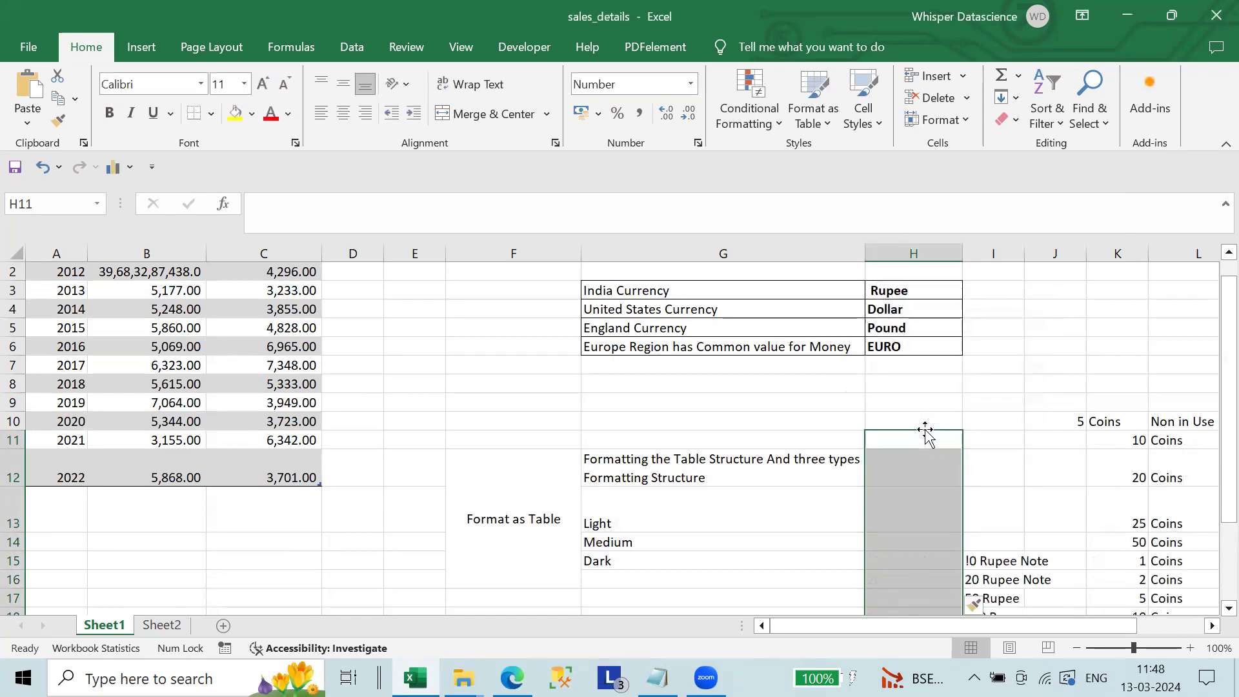
click(989, 548)
Apply all borders to the Format as Table notes block in cells F12:G16.
drag(550, 481, 658, 504)
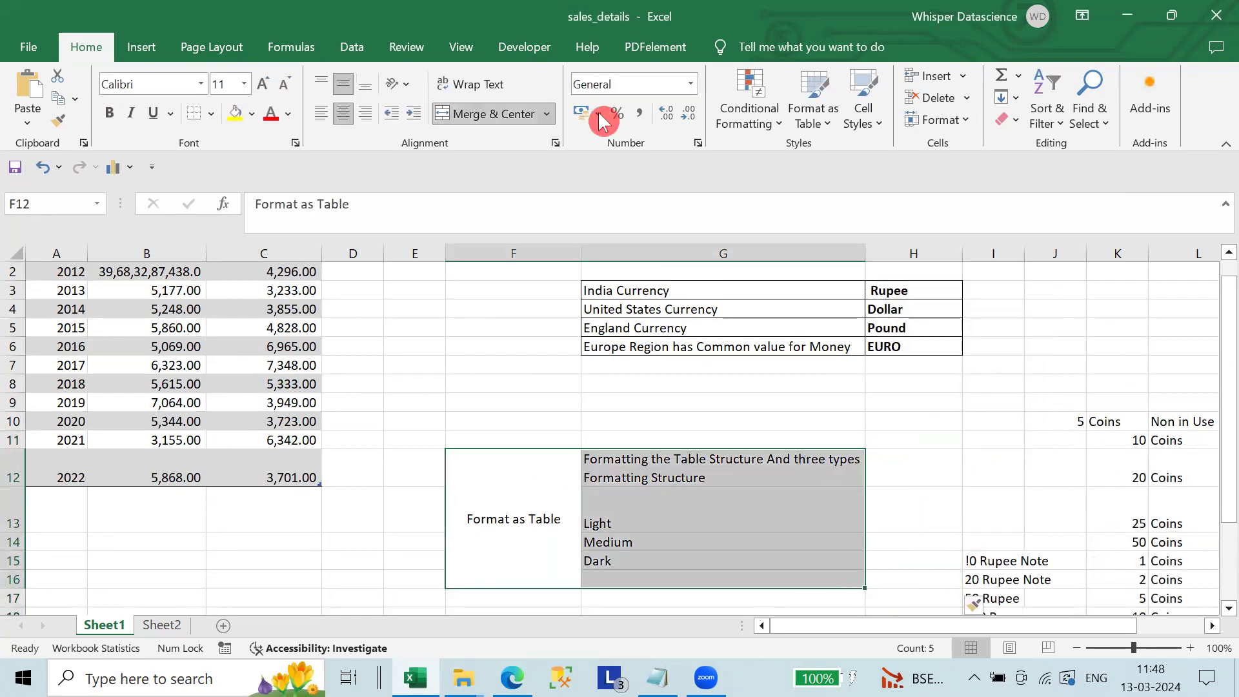
click(211, 114)
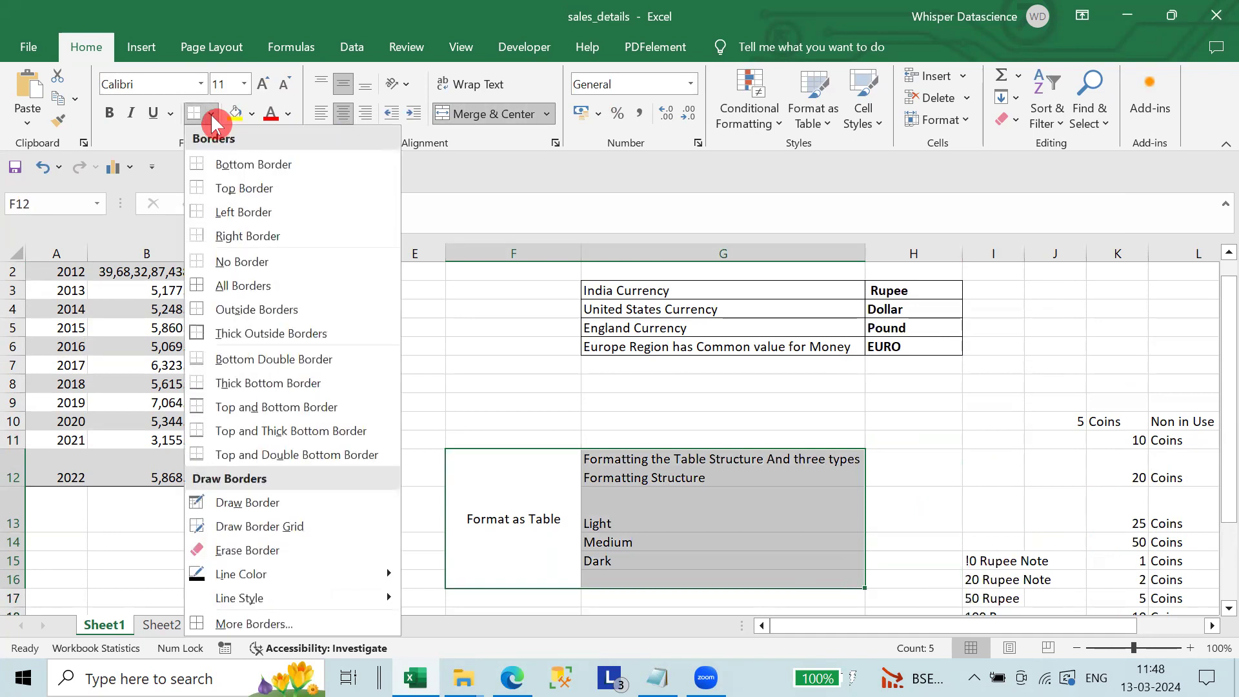
click(240, 286)
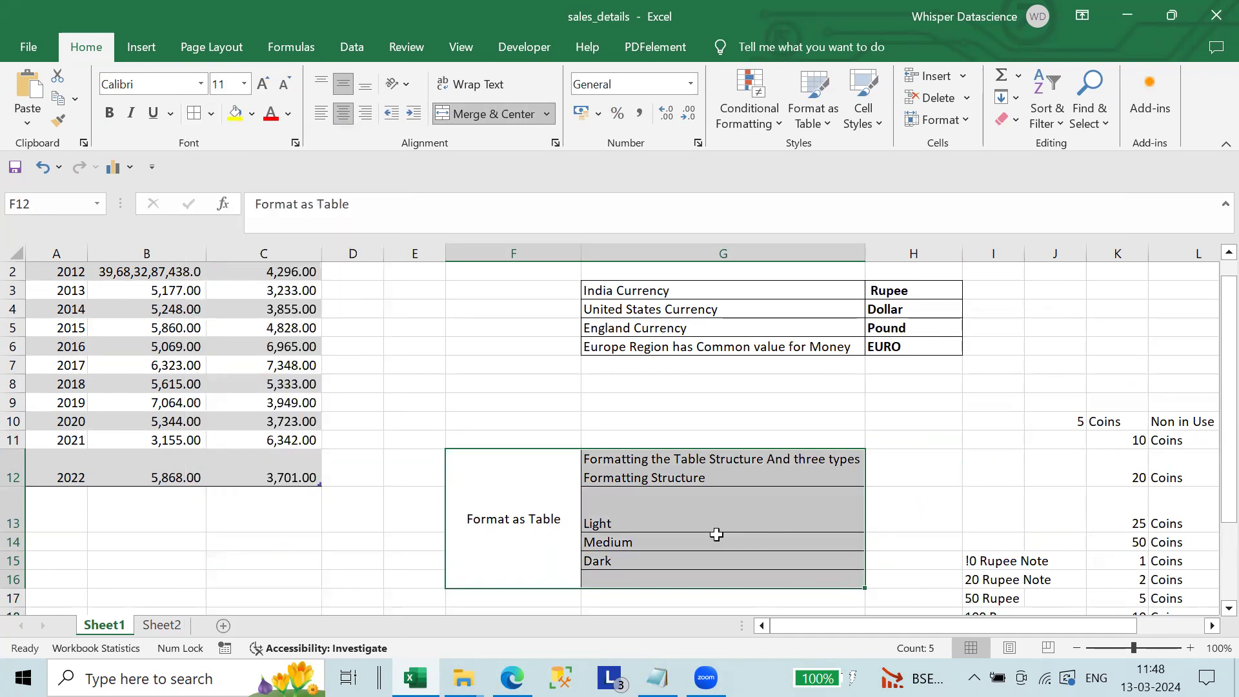
click(671, 538)
click(644, 509)
click(652, 471)
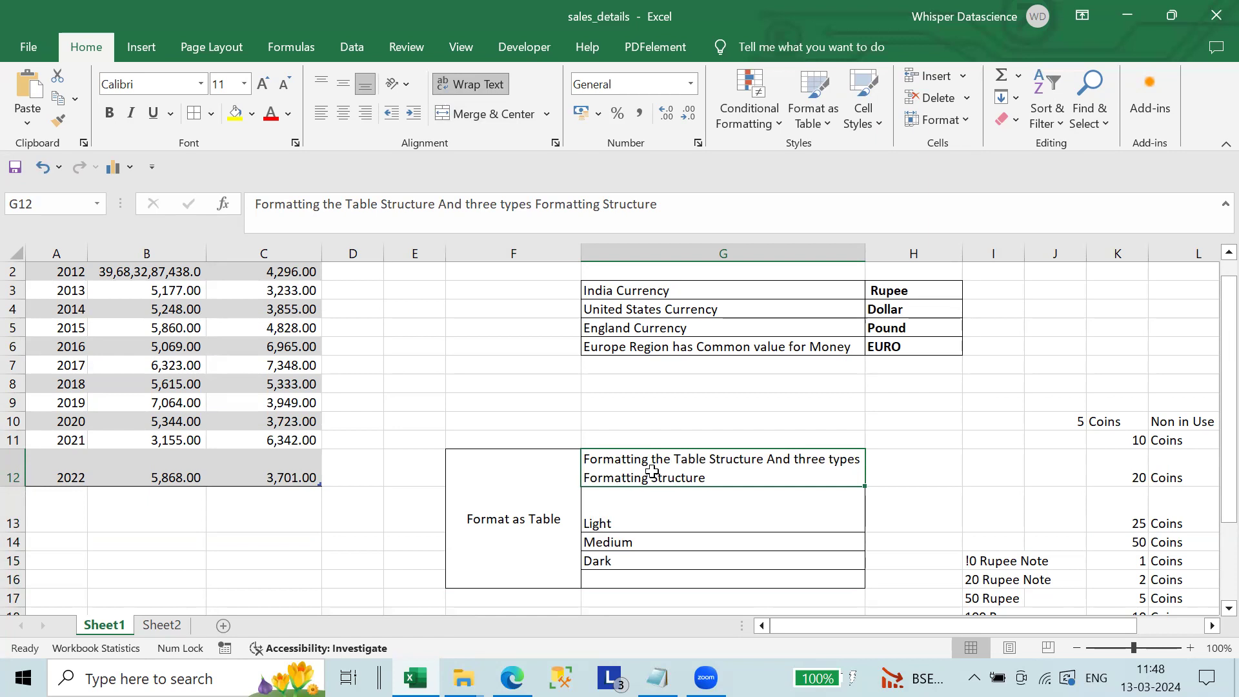
click(776, 578)
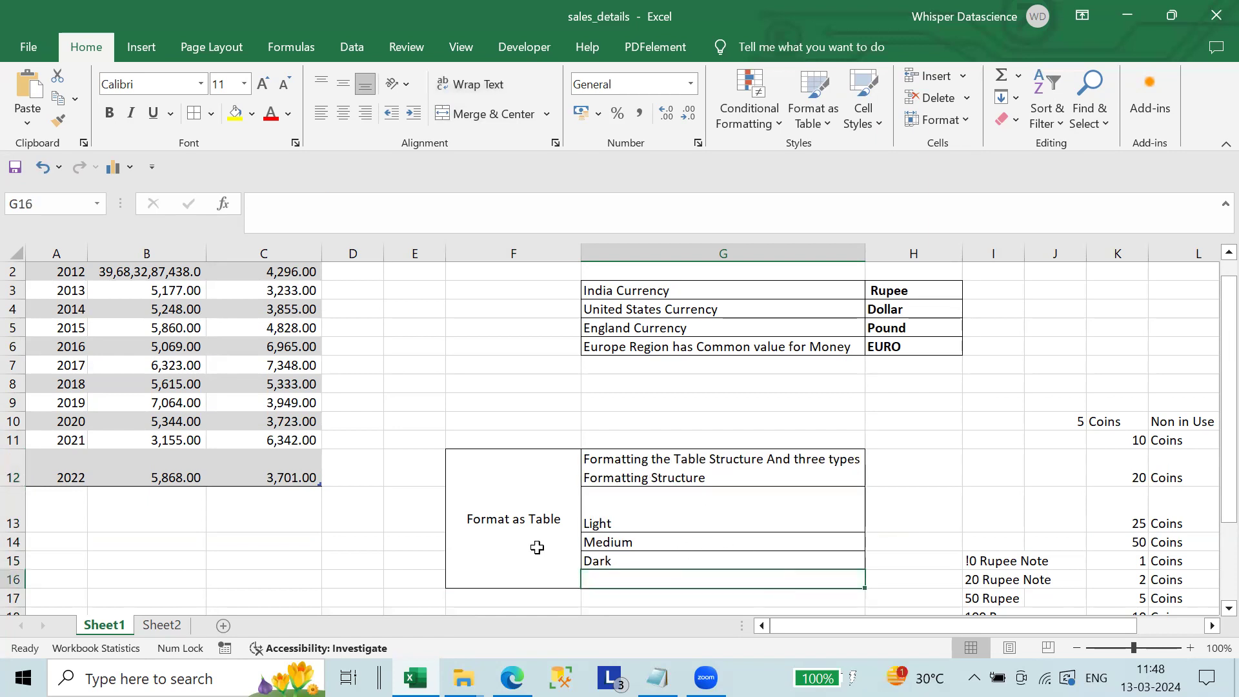
Reduce the height of row 13 so the Light entry sits closer to the description above it.
drag(19, 532, 18, 510)
drag(494, 510, 726, 505)
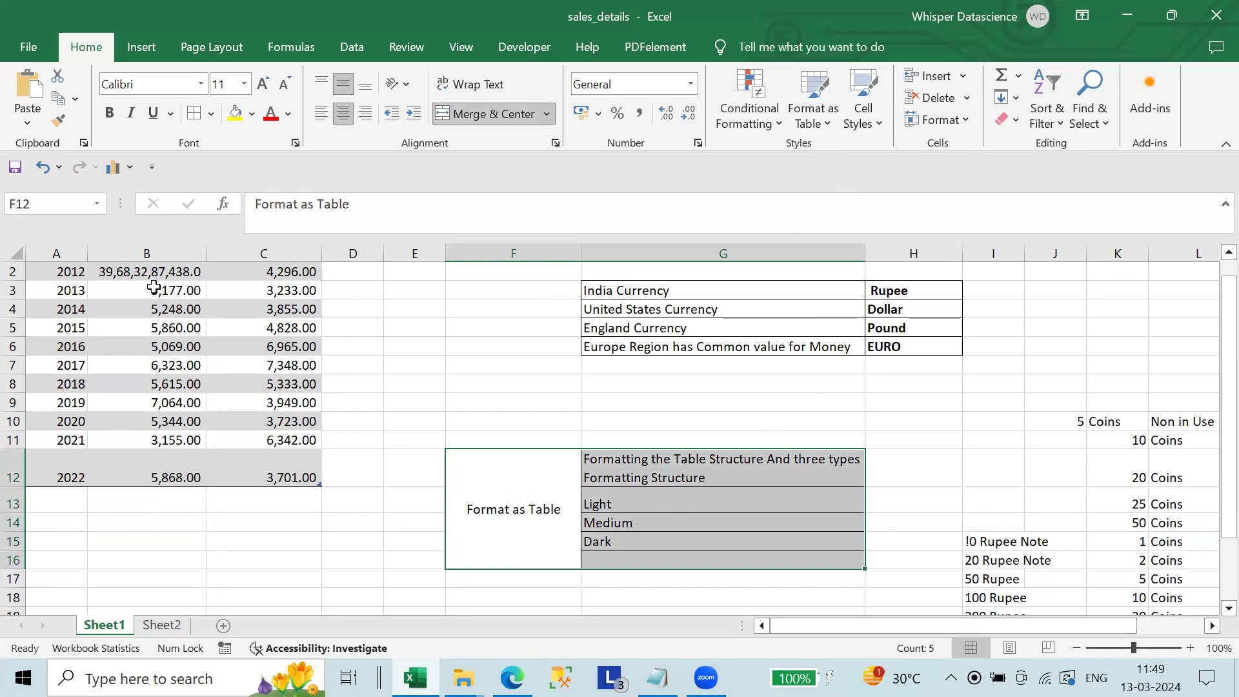
scroll(106, 317, up, 1)
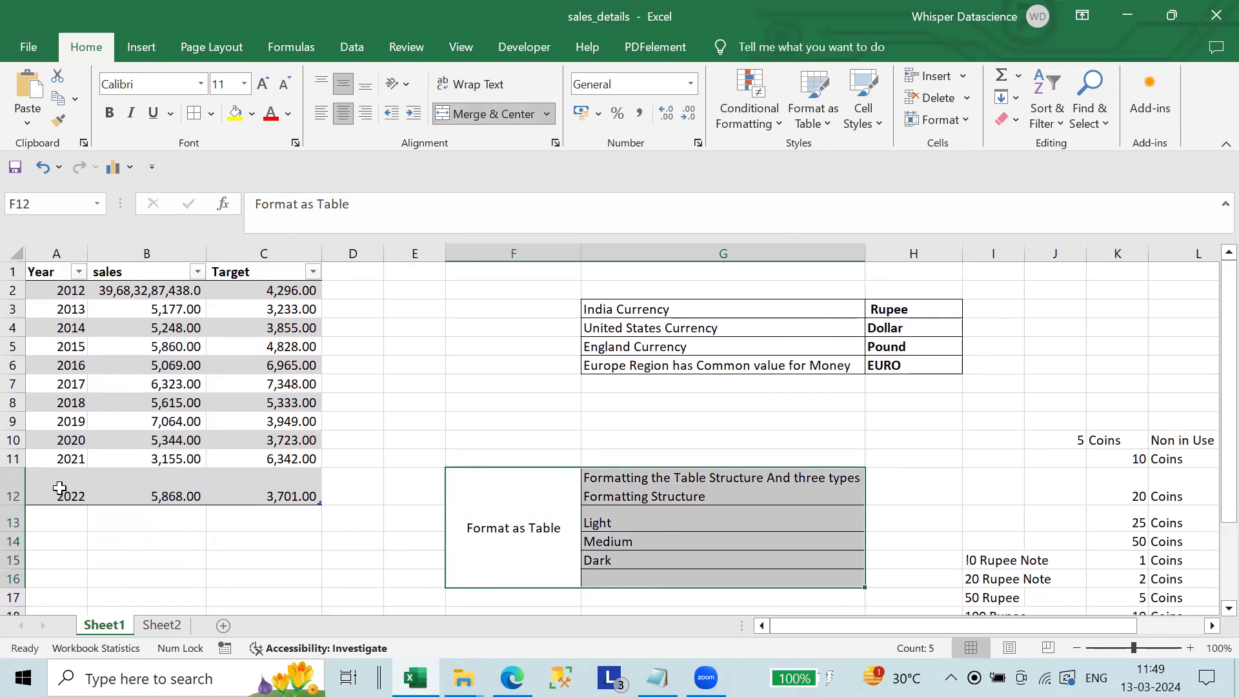
Try to format the answer options in cells A29:E34 of Sheet2 as a table without existing headers.
drag(37, 272, 304, 484)
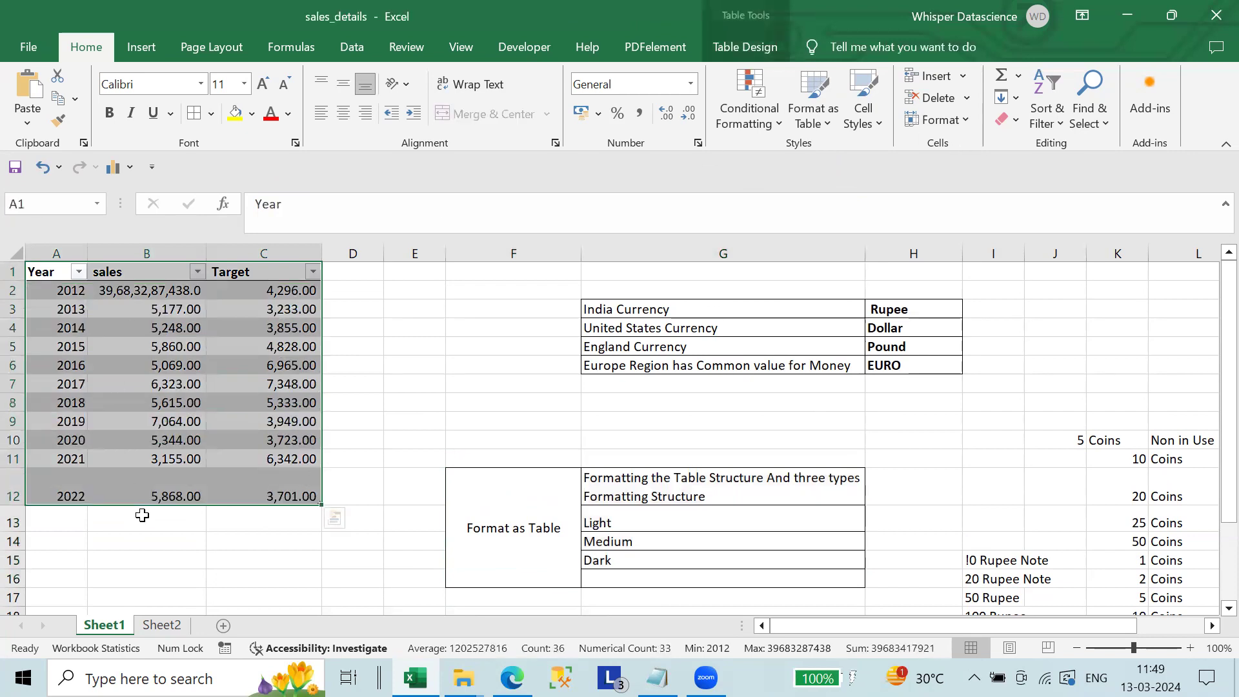
click(171, 626)
click(279, 465)
drag(265, 426, 235, 549)
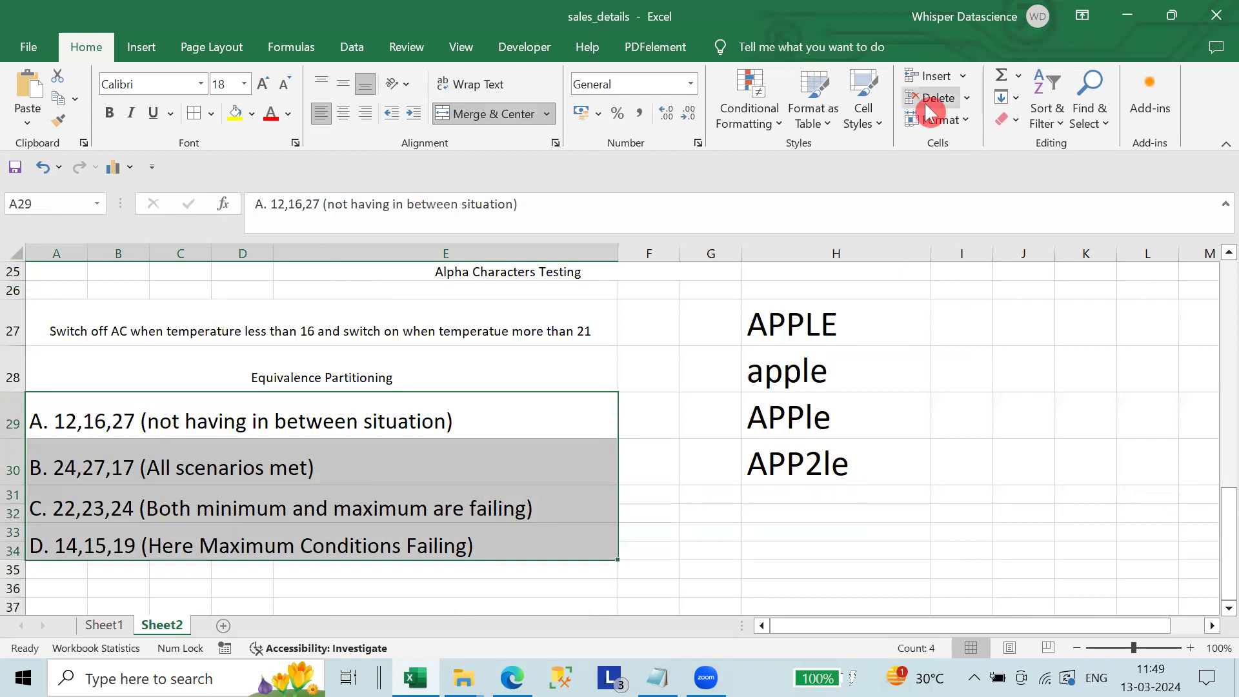
click(827, 119)
key(Escape)
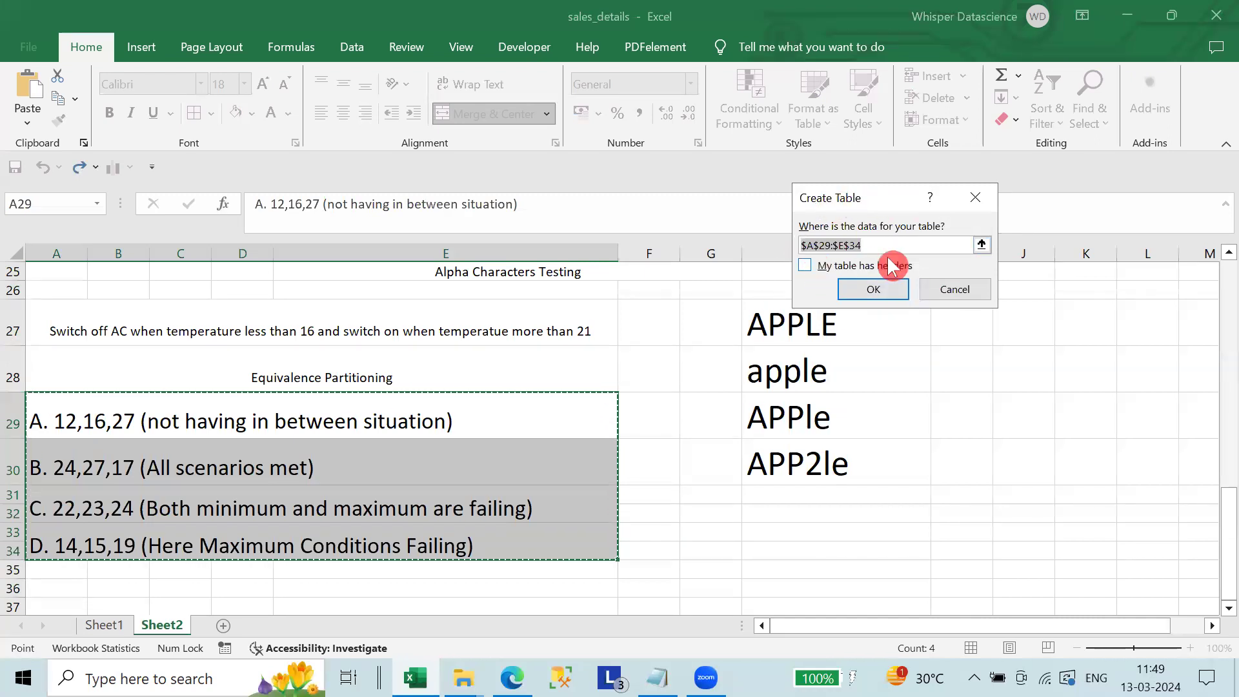
click(878, 289)
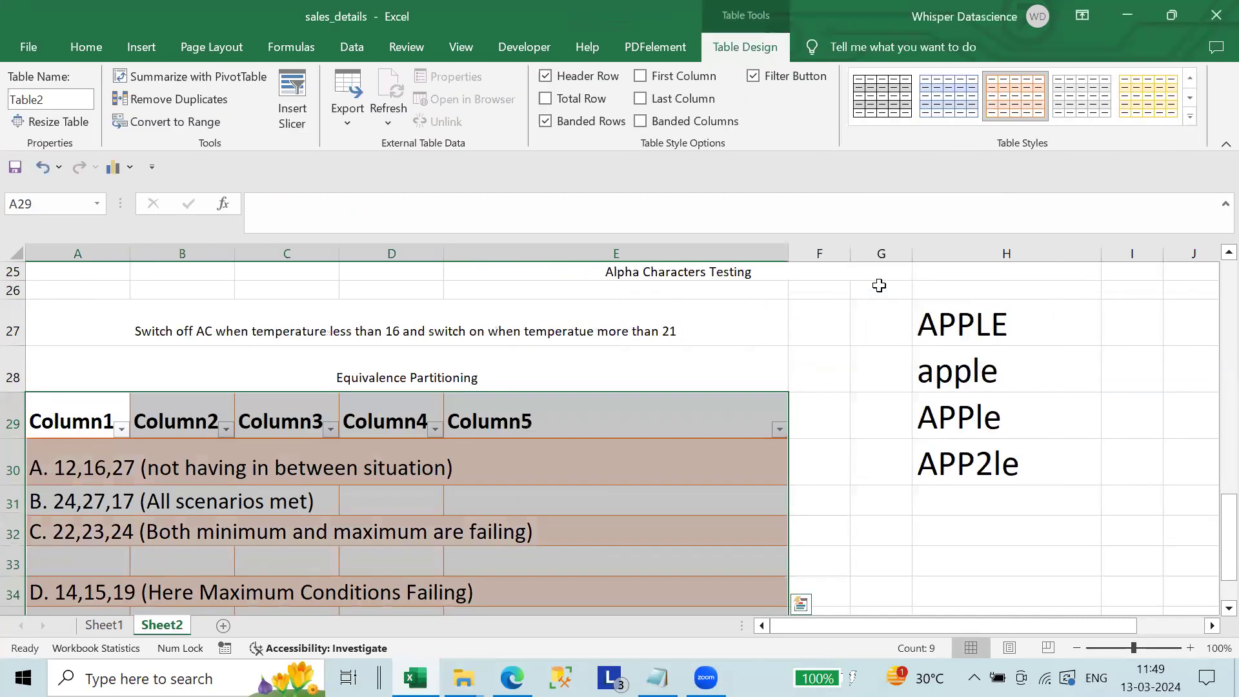
scroll(455, 420, down, 4)
scroll(455, 419, up, 4)
key(ctrl+z)
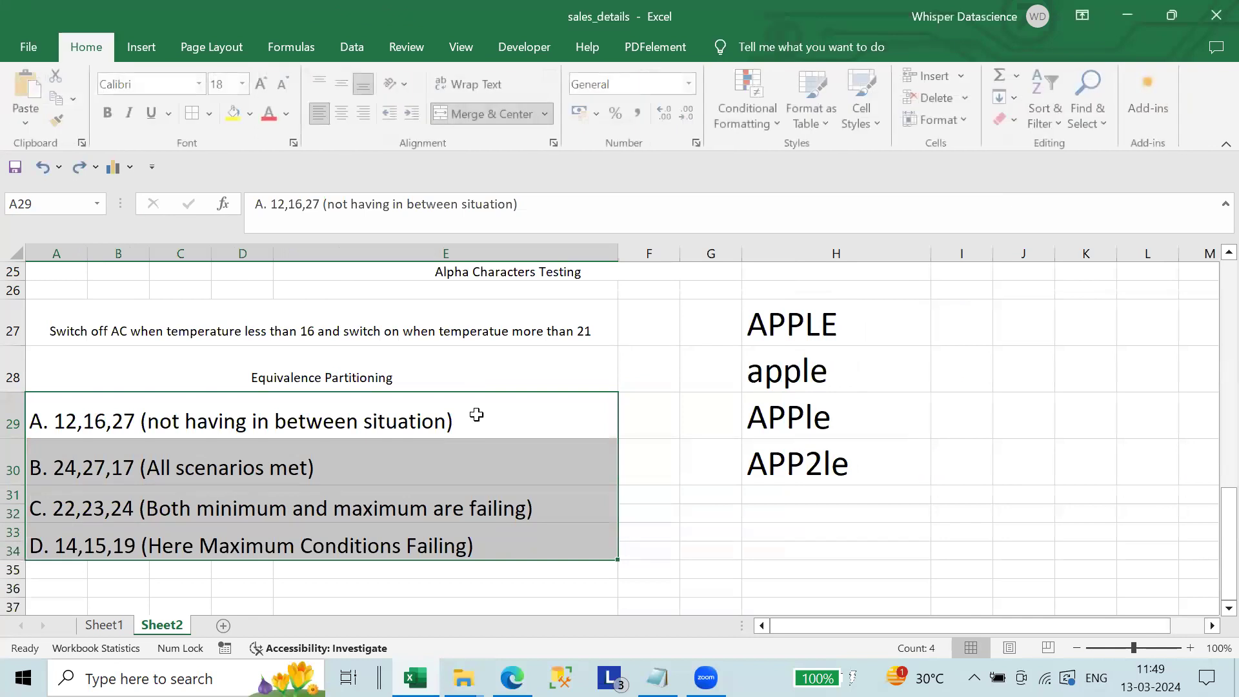
key(ctrl+Page_Up)
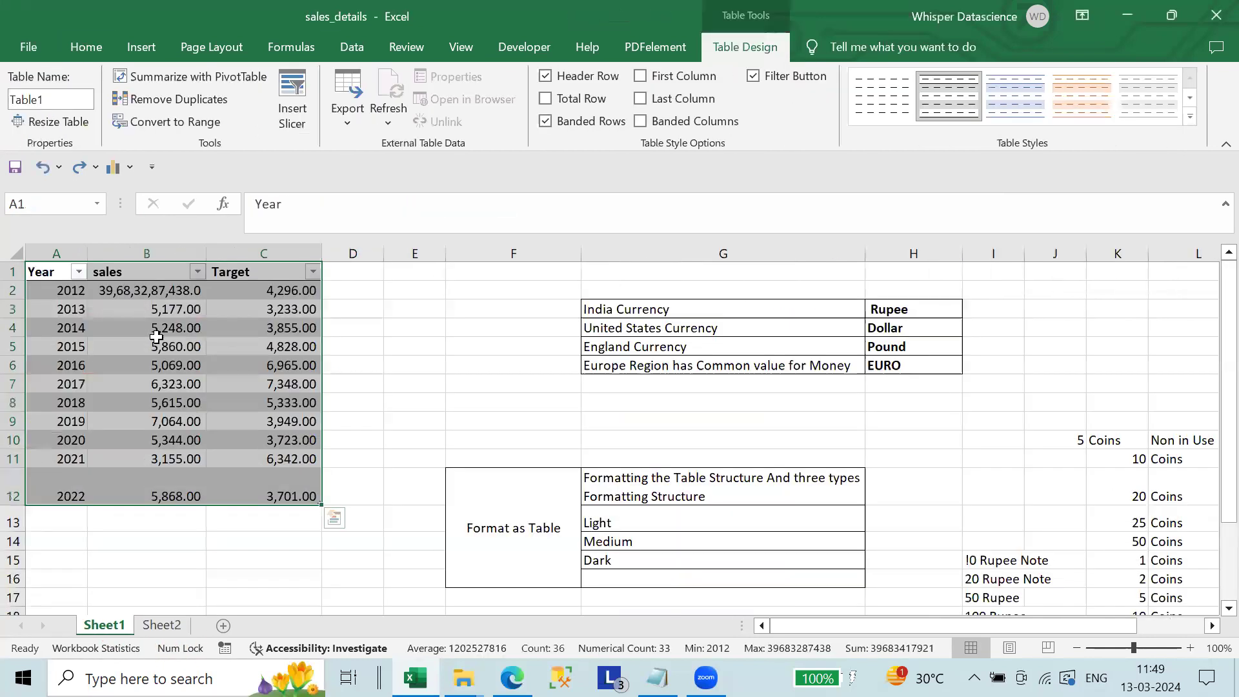
Apply the plain table style without coloured bands to the sales table in A1:C12 on Sheet1.
drag(52, 275, 304, 497)
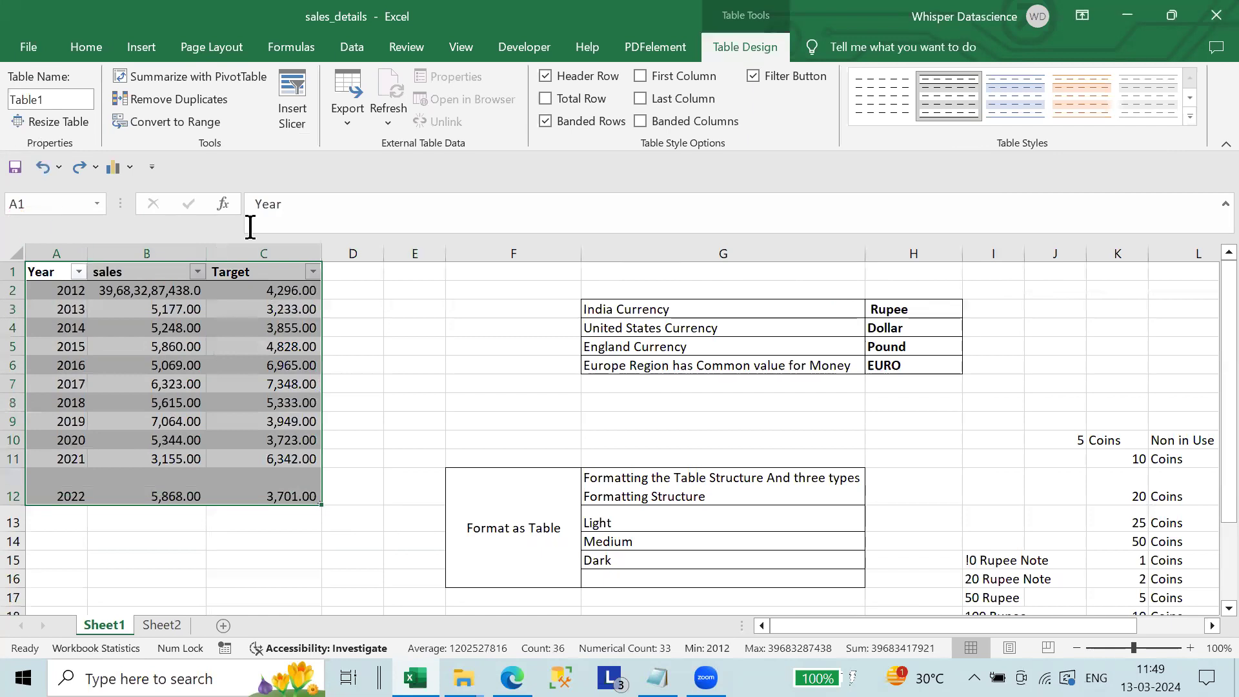
click(881, 96)
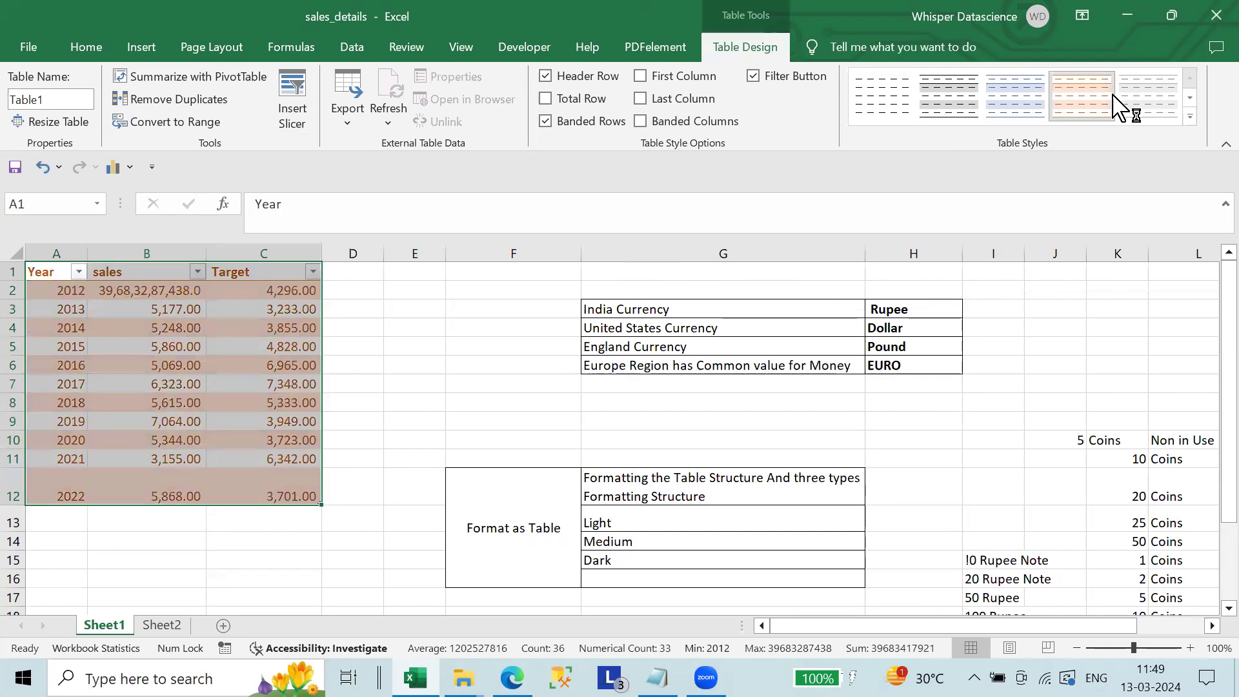
click(889, 106)
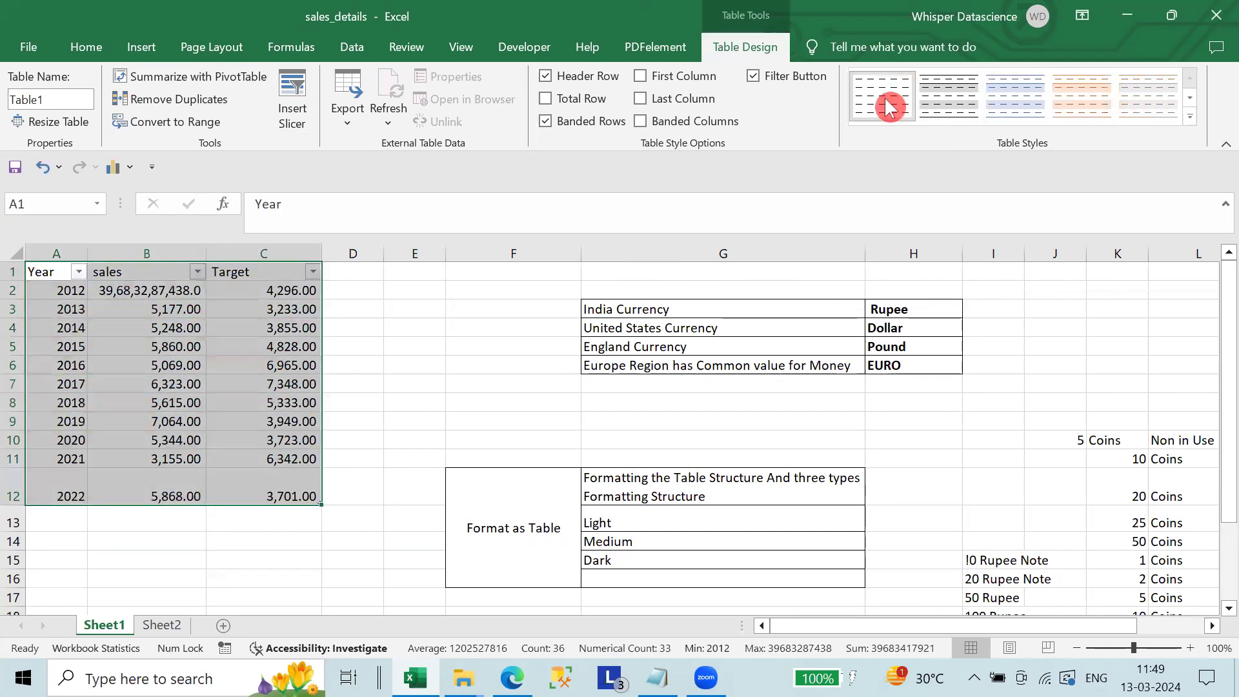
Reformat the sales table with a table style that has a black header row and grey banded rows.
click(84, 48)
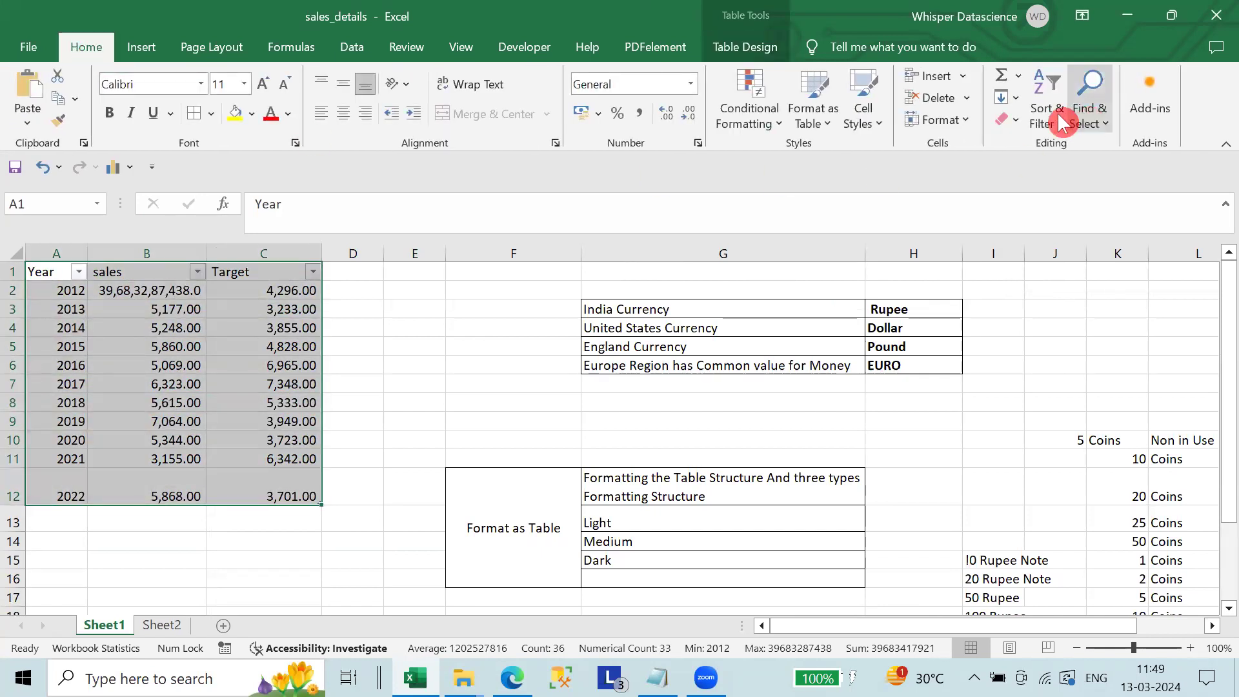
click(812, 117)
click(798, 400)
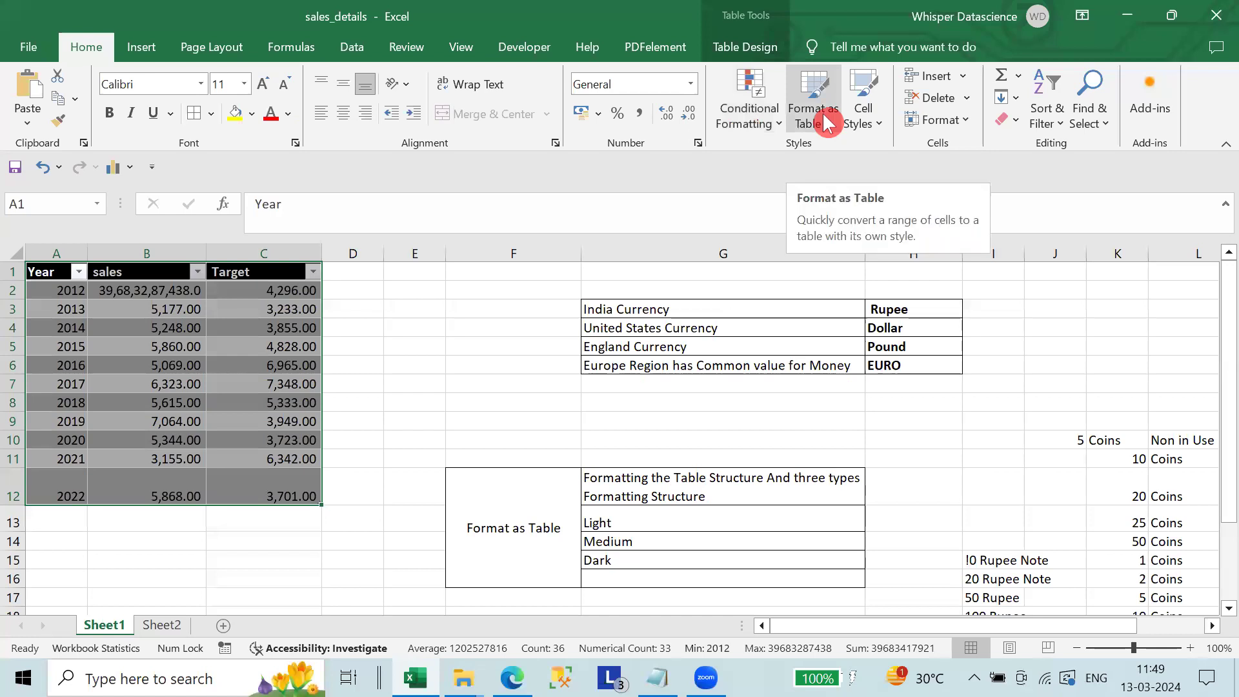
Apply the Bad cell style to the whole sales table and replace it with 20% - Accent3.
click(875, 127)
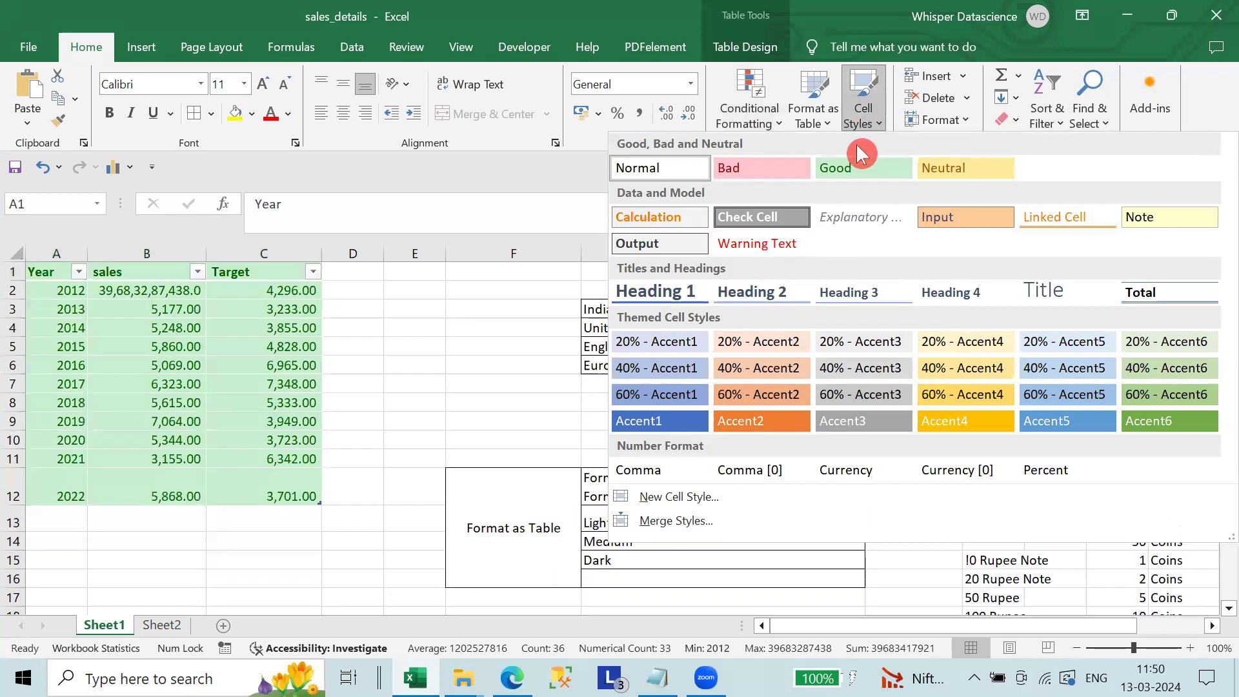
click(747, 169)
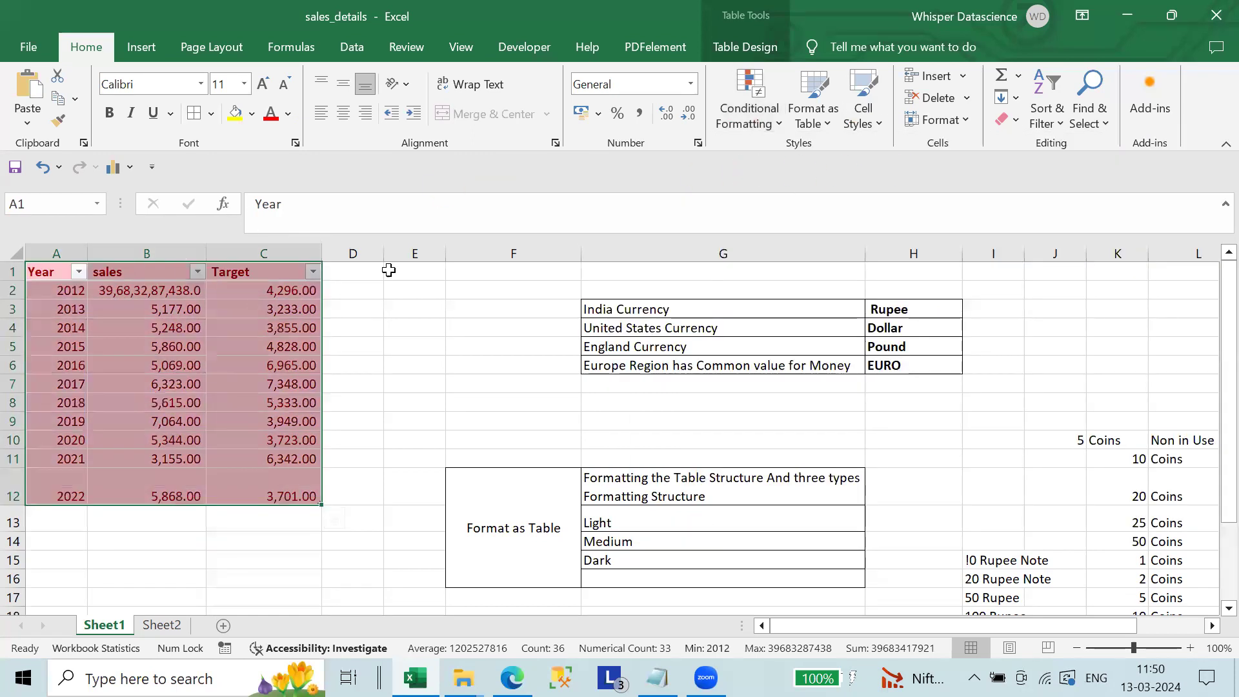
click(880, 120)
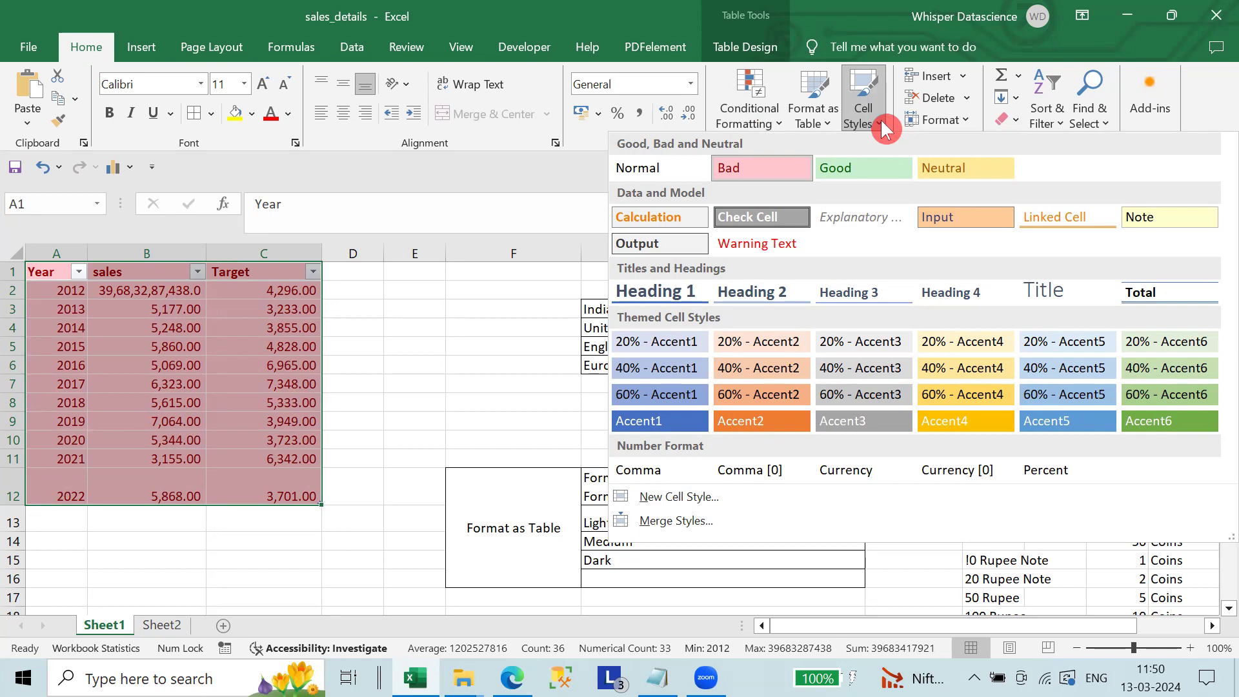
click(840, 333)
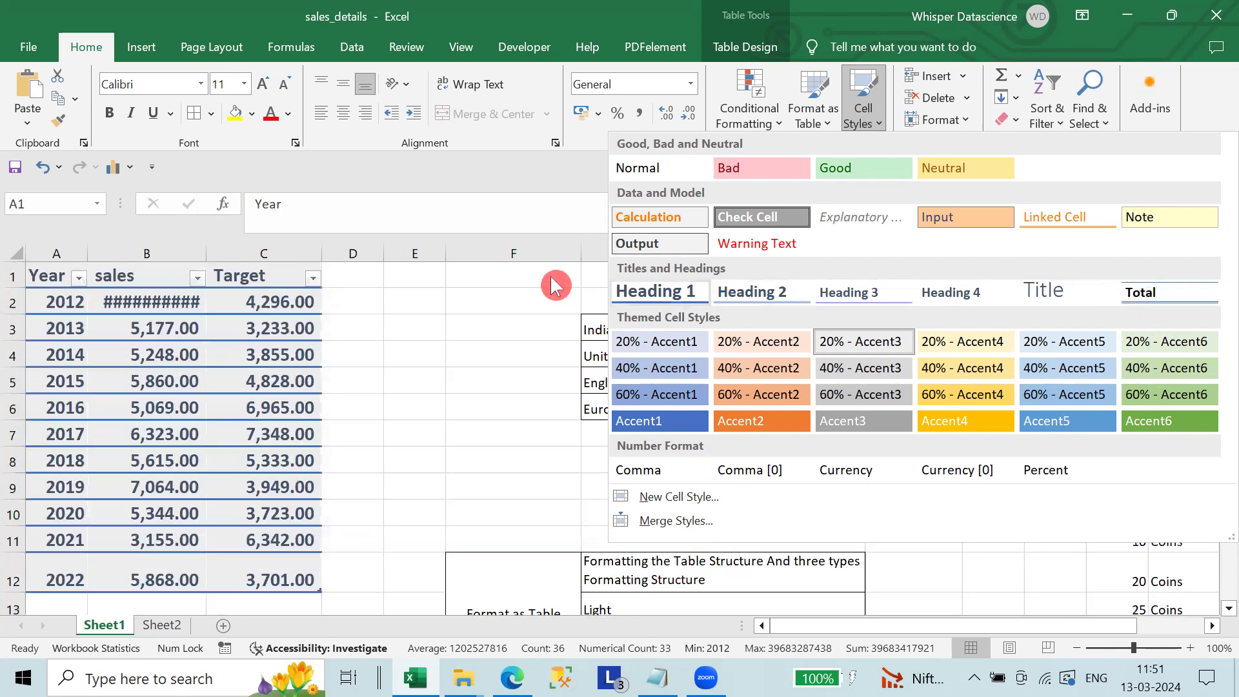
click(484, 331)
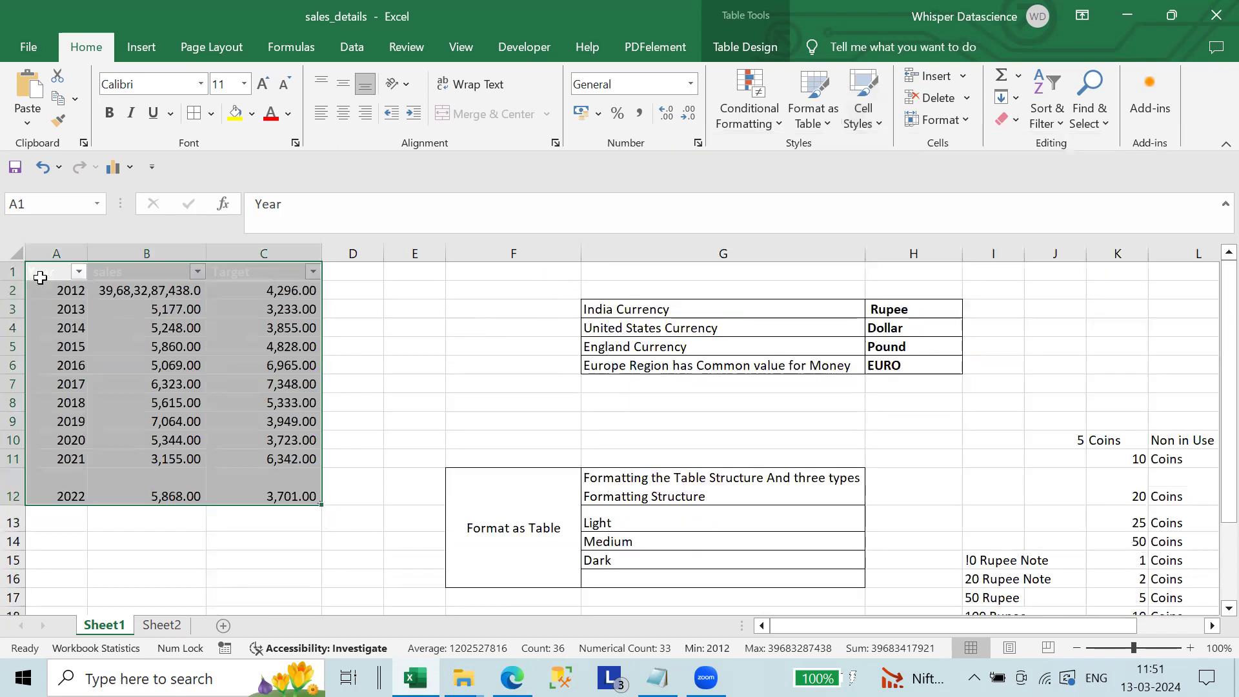
Try the Heading 1 and Heading 2 cell styles on header row A1:C1 and settle on Heading 4.
click(61, 269)
click(132, 328)
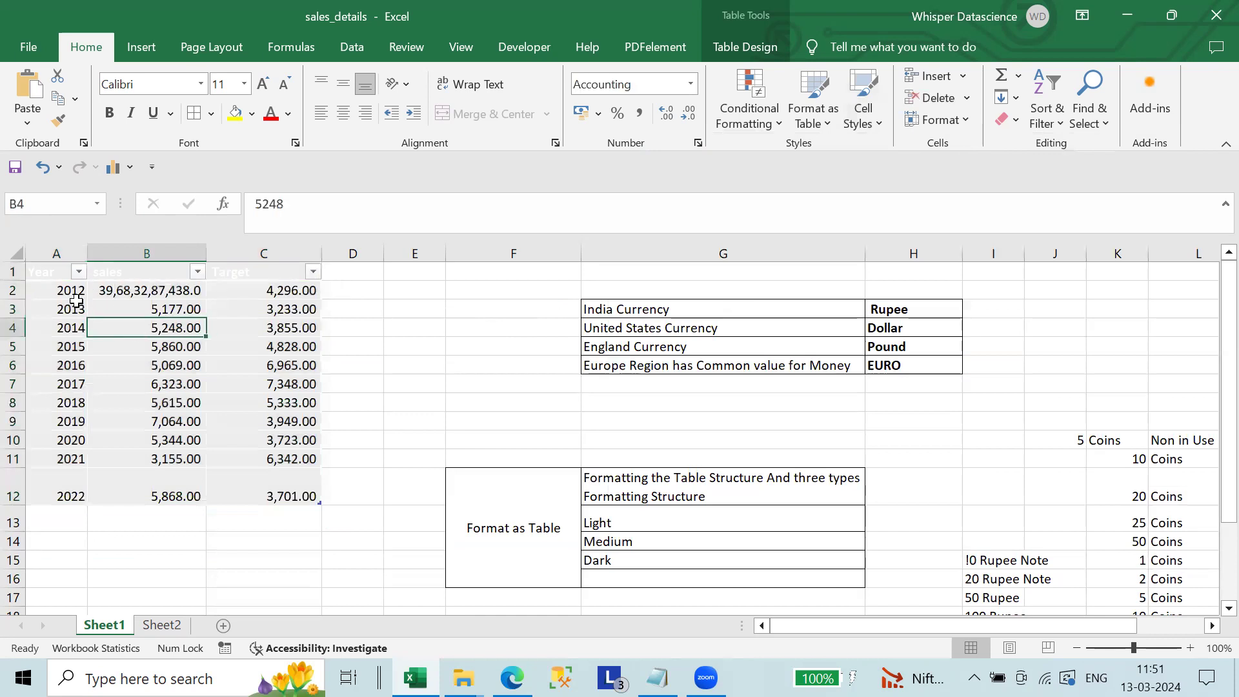
click(49, 270)
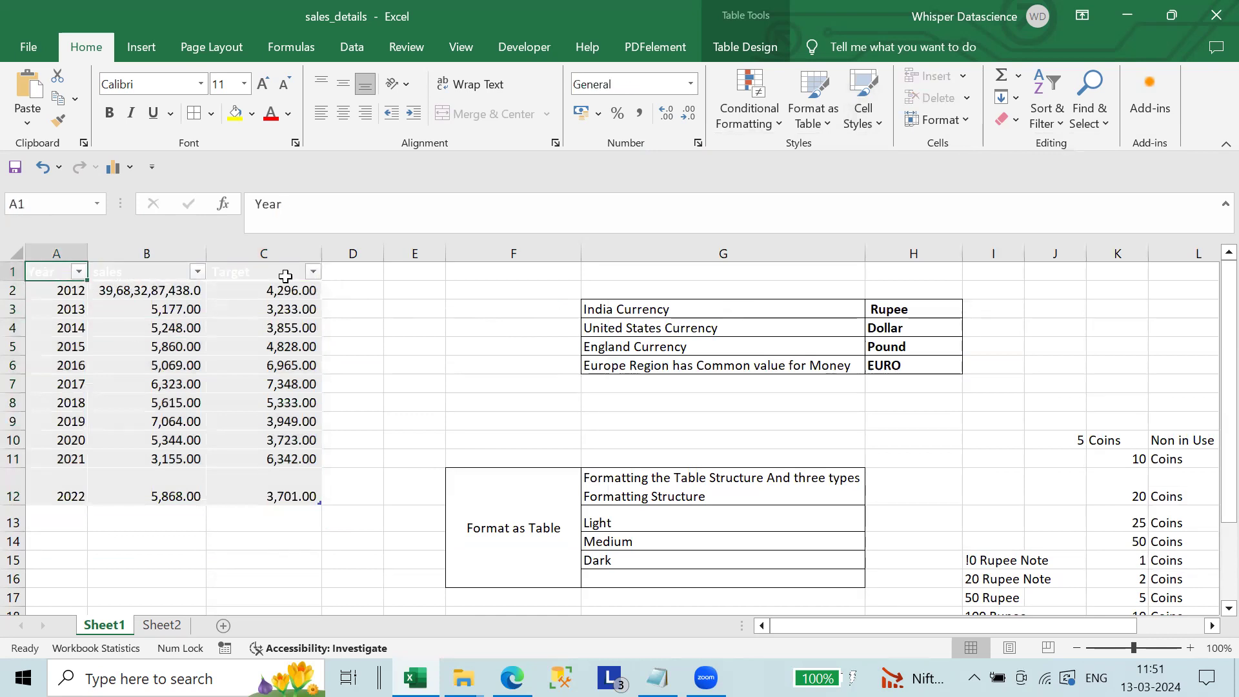
shift+click(263, 272)
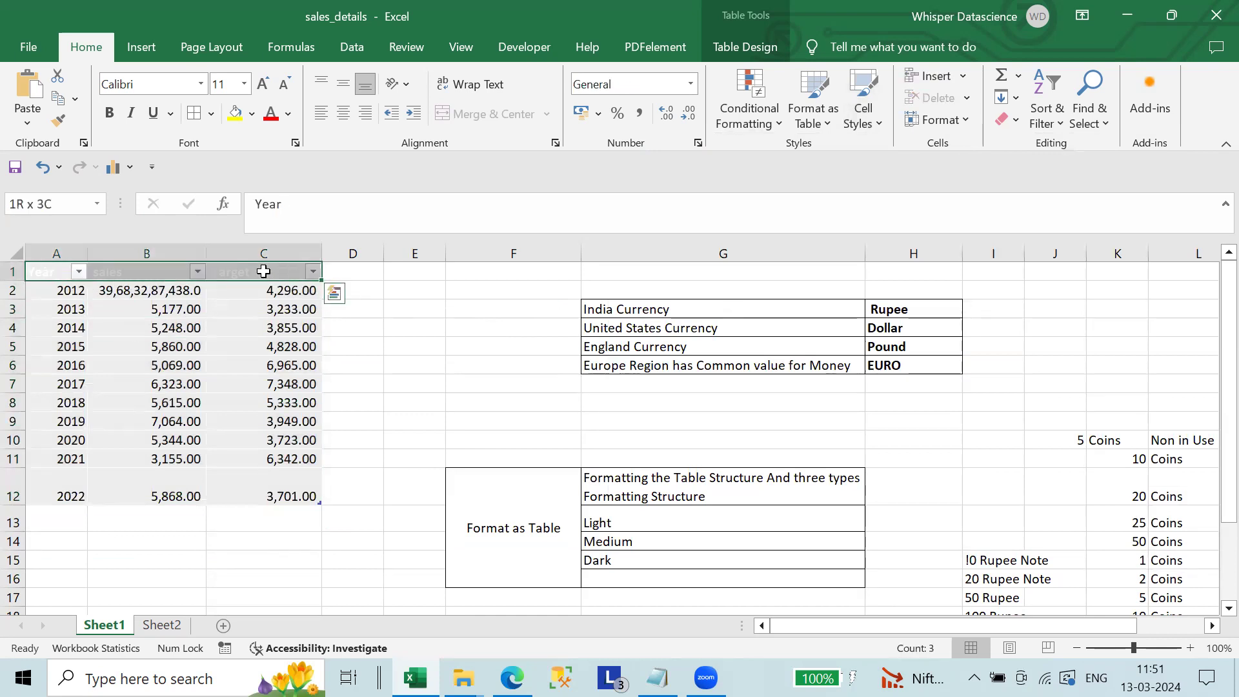
click(869, 126)
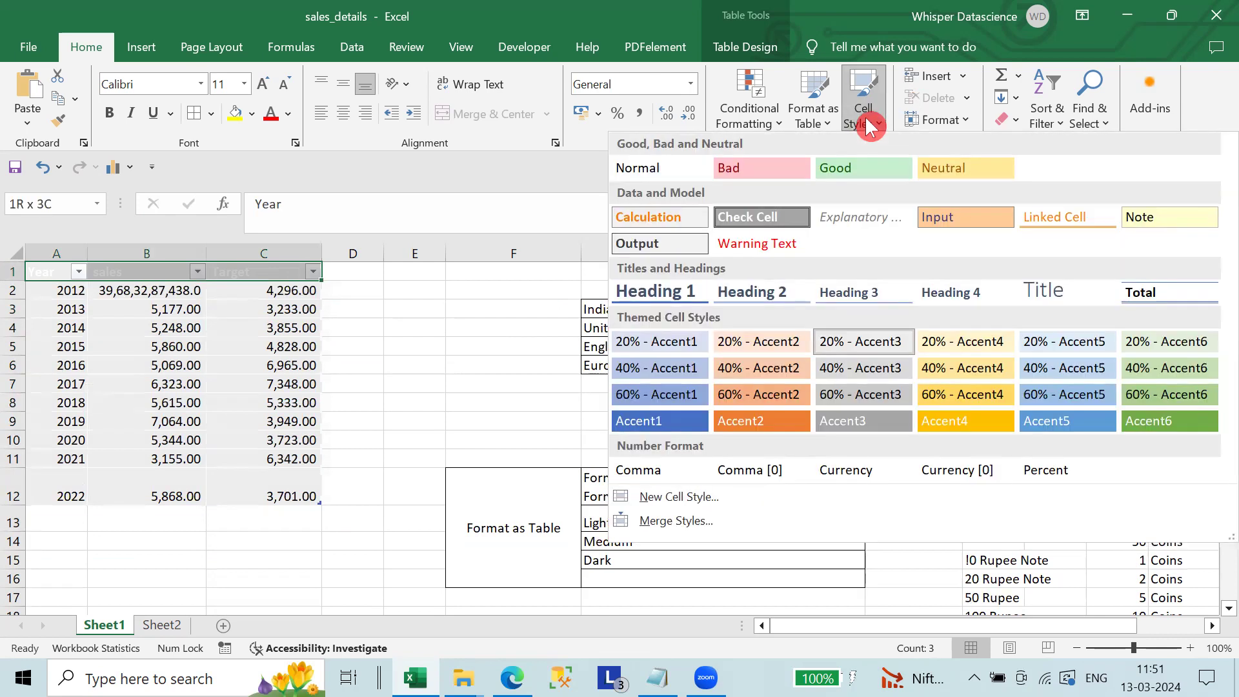
click(661, 284)
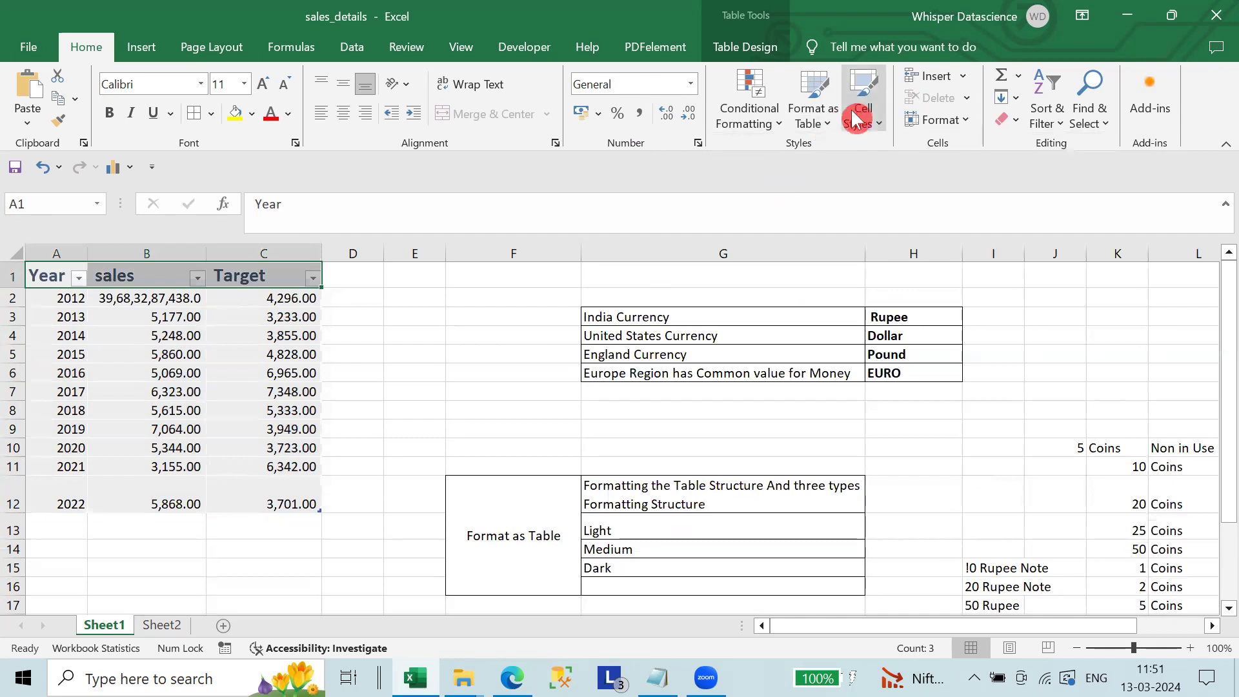
click(858, 117)
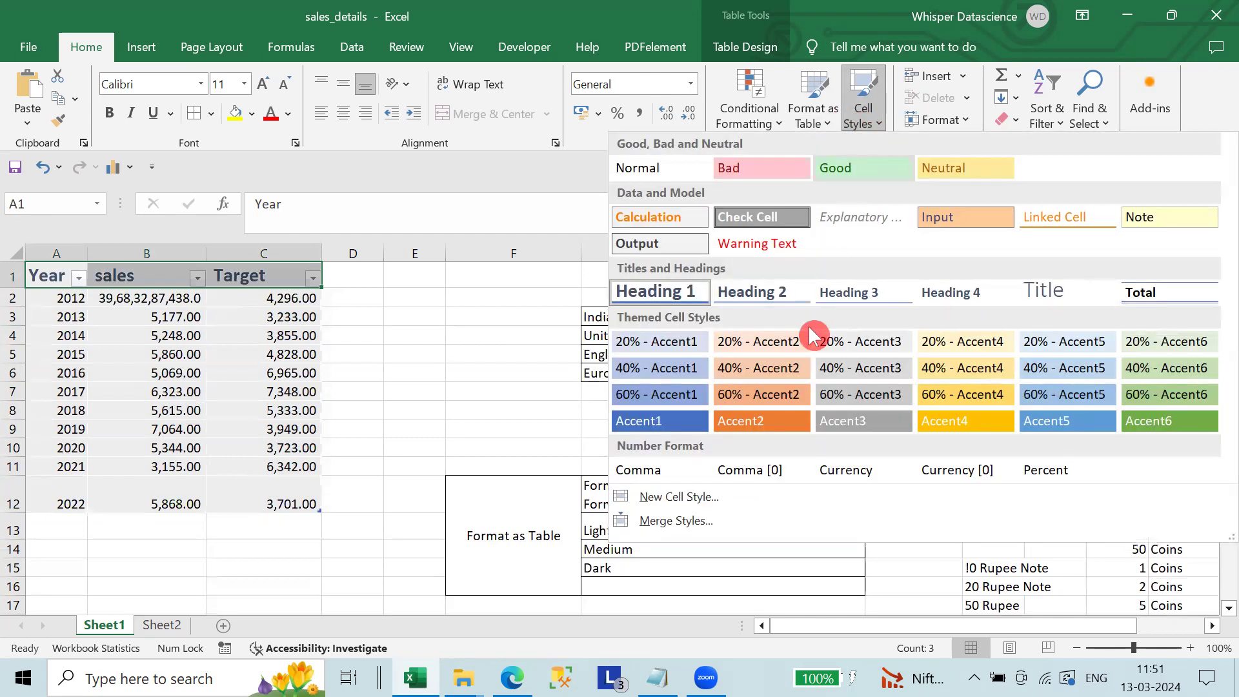
click(765, 296)
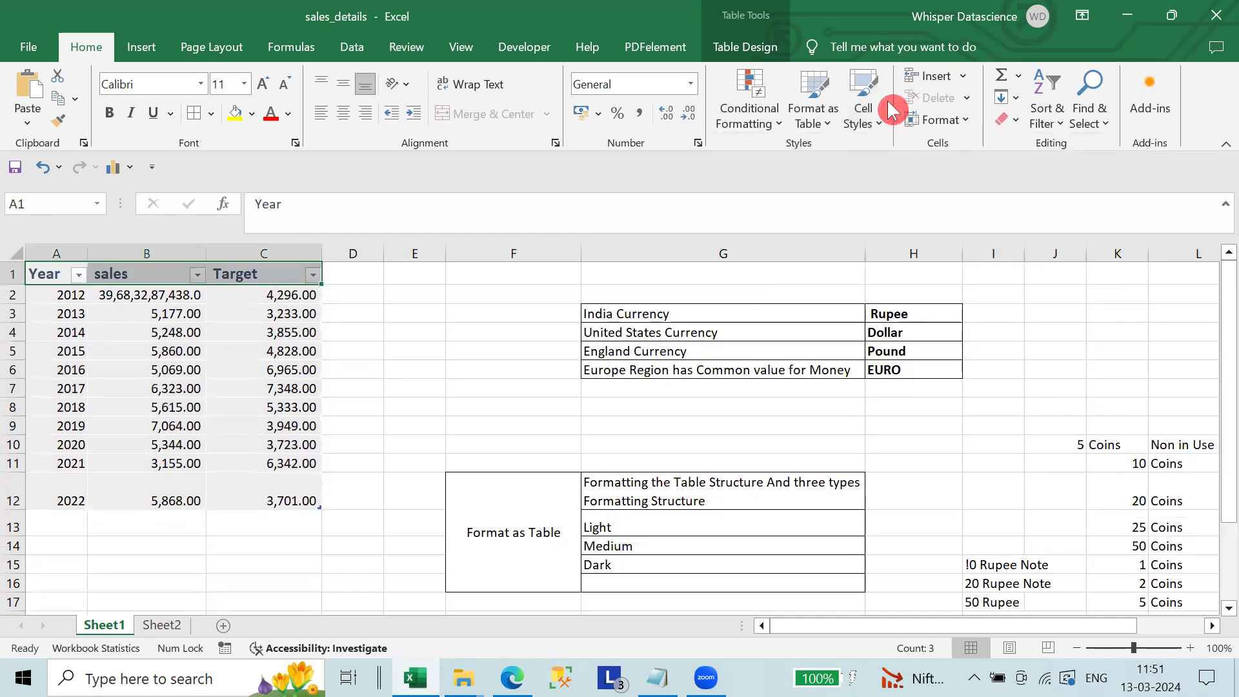
click(869, 120)
click(954, 290)
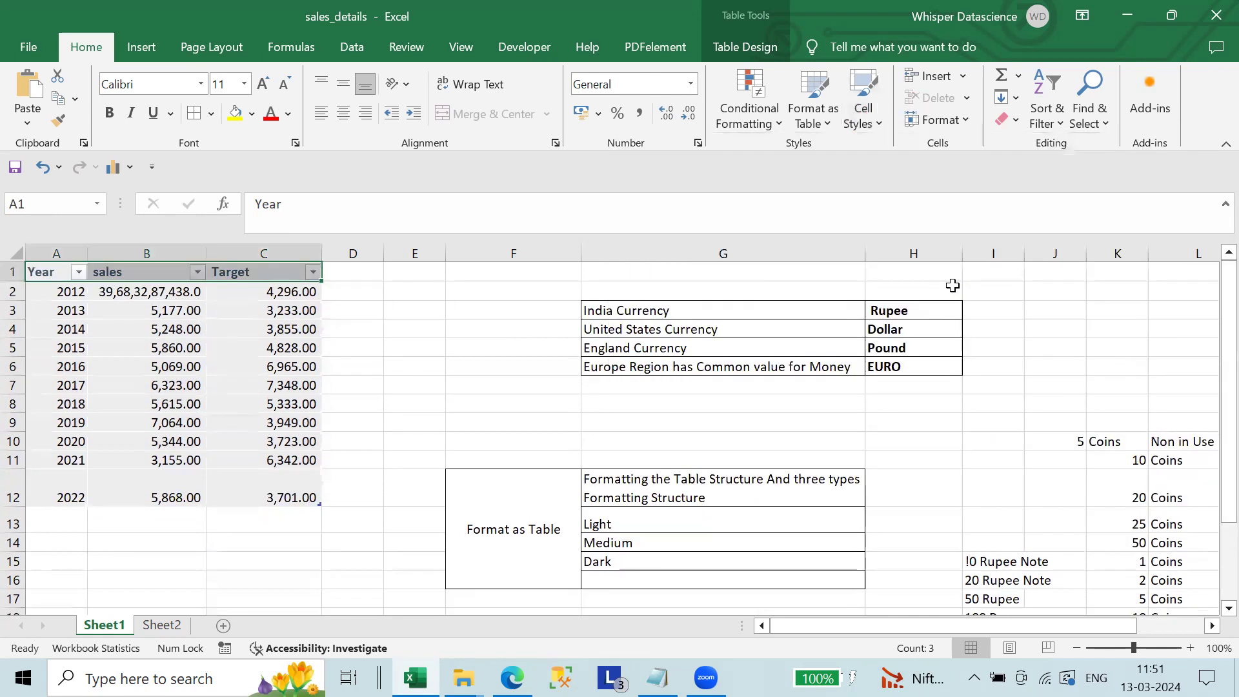
Apply the Comma cell style to the Target value in C2 and replace it with the Currency style.
click(878, 122)
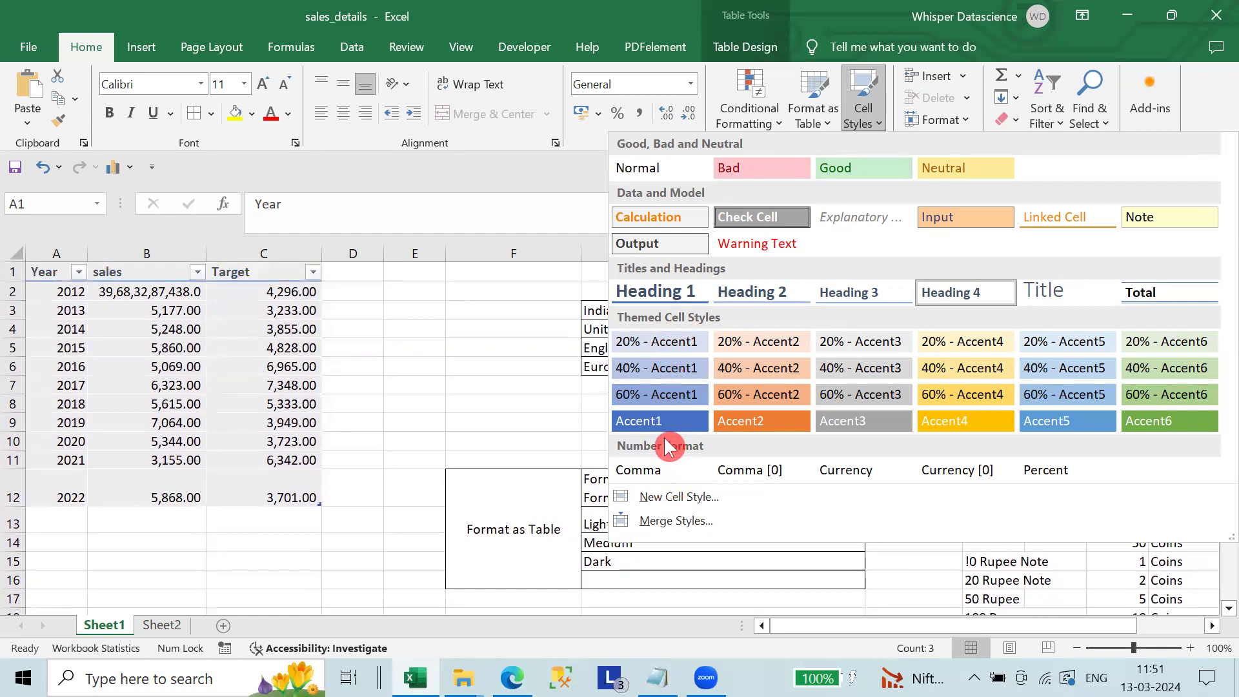
click(292, 284)
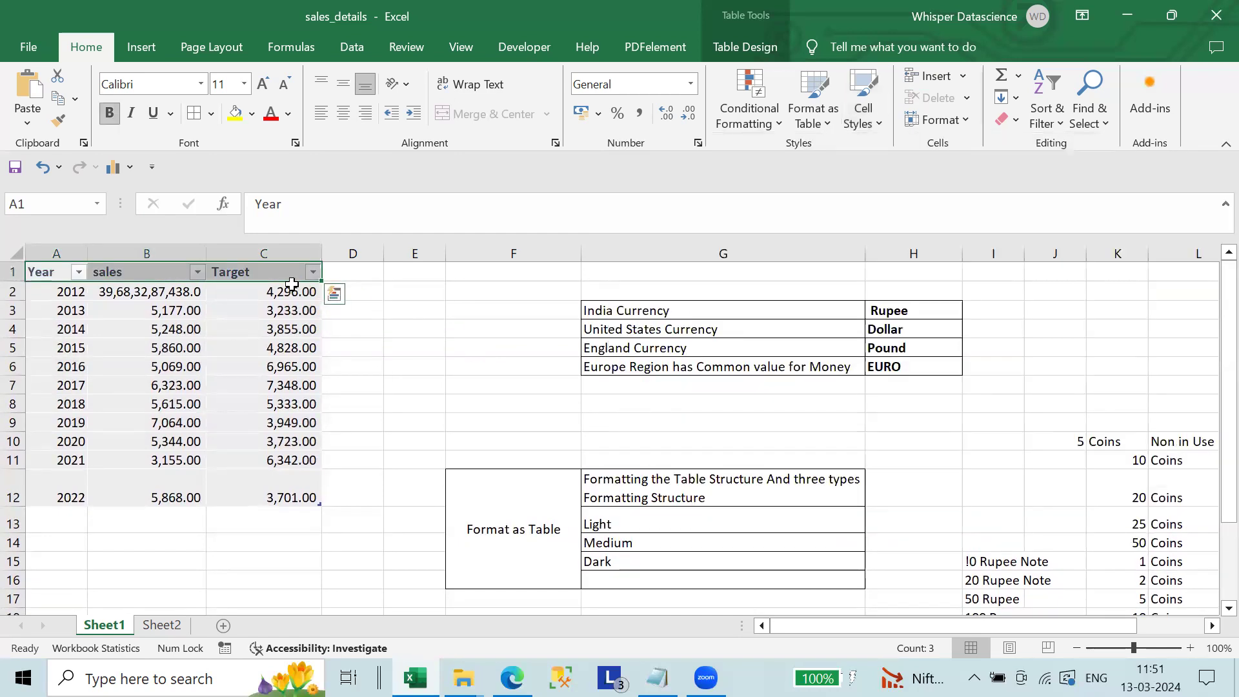
click(282, 299)
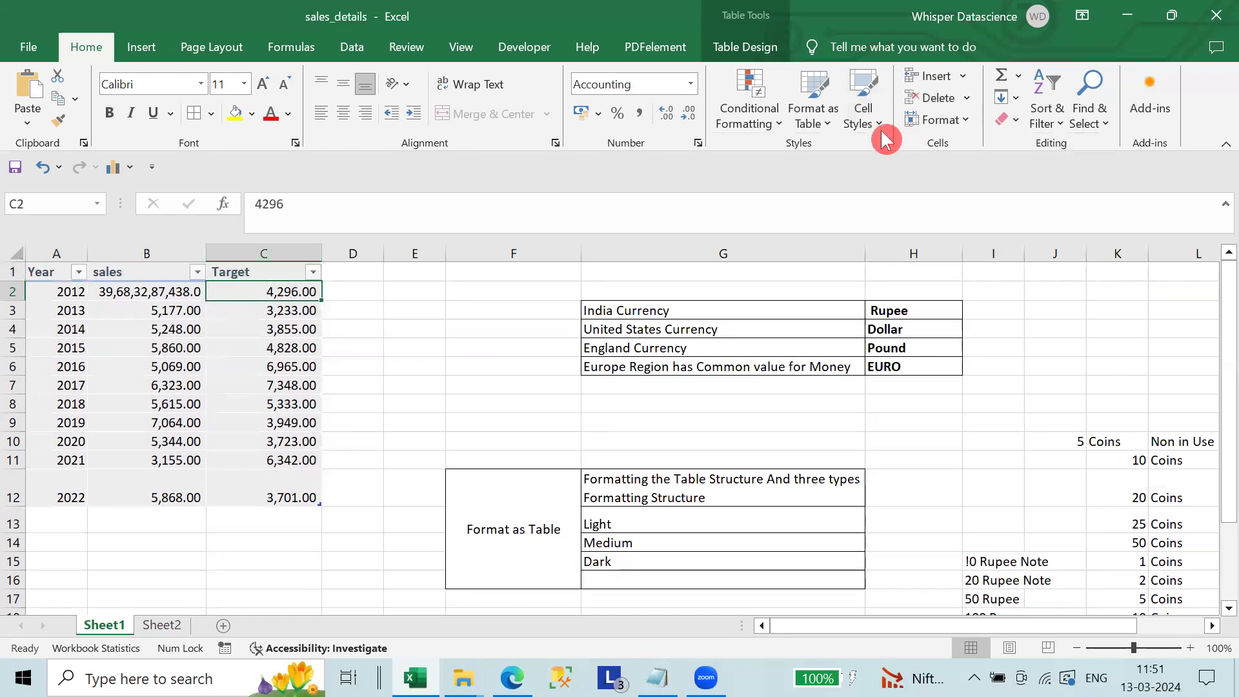
click(864, 115)
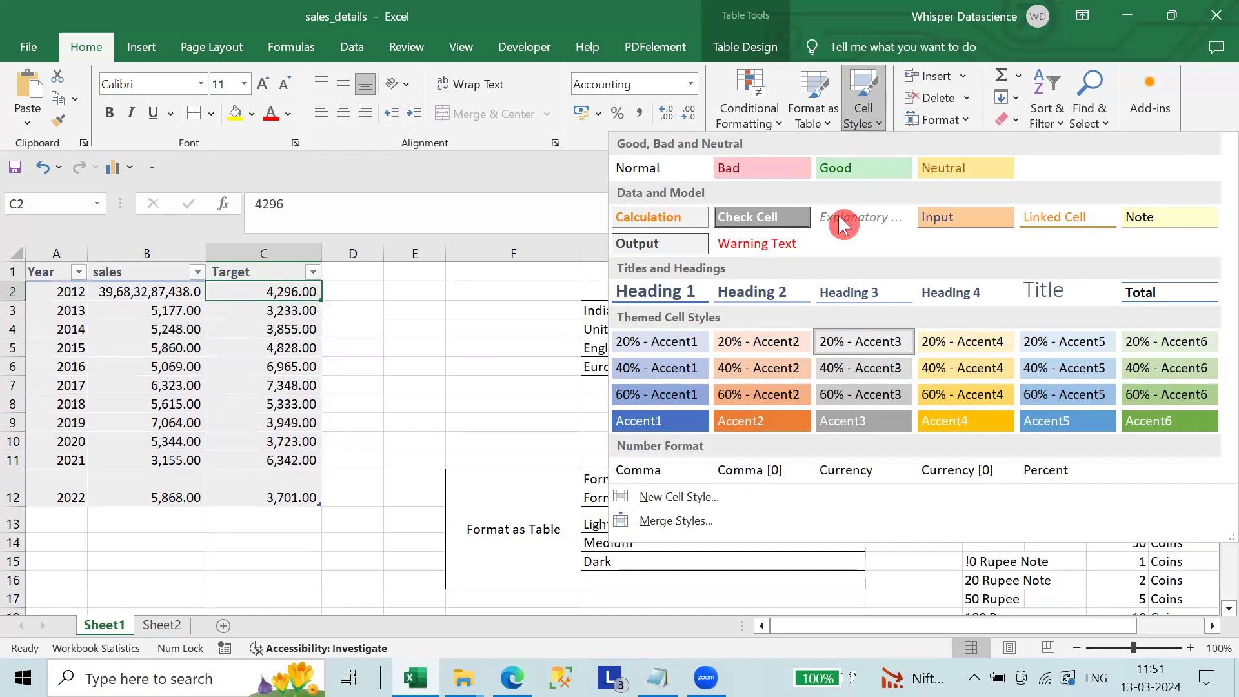
click(656, 473)
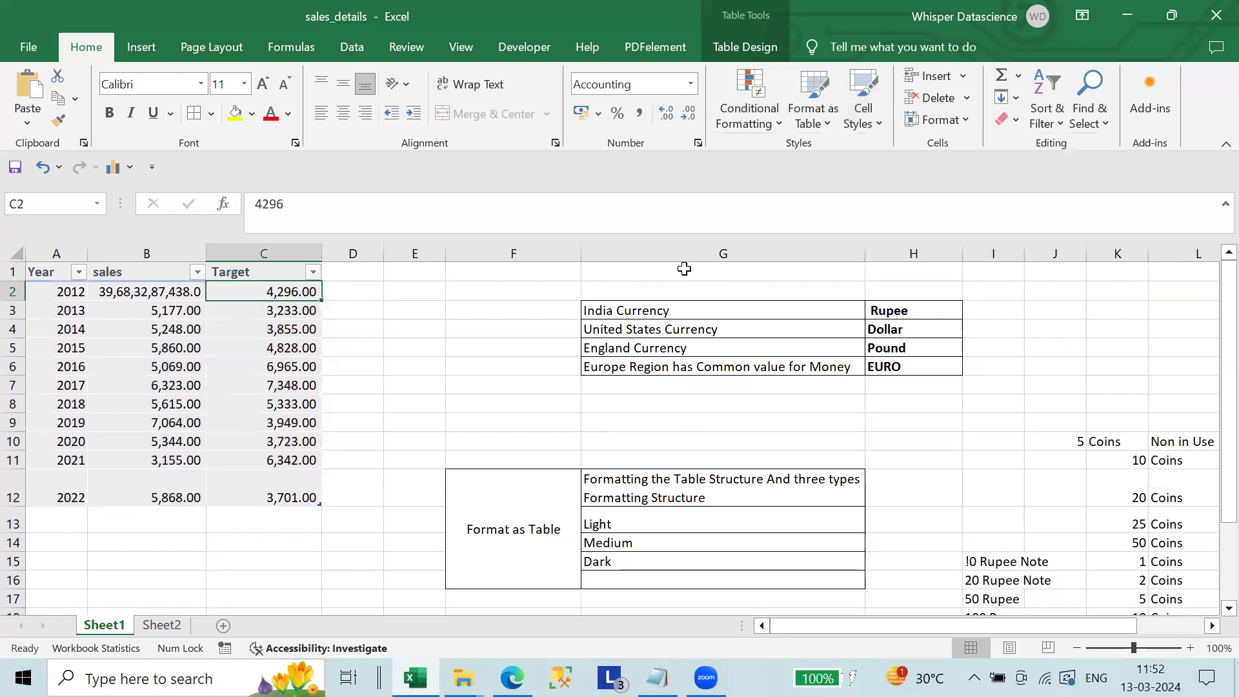
click(864, 97)
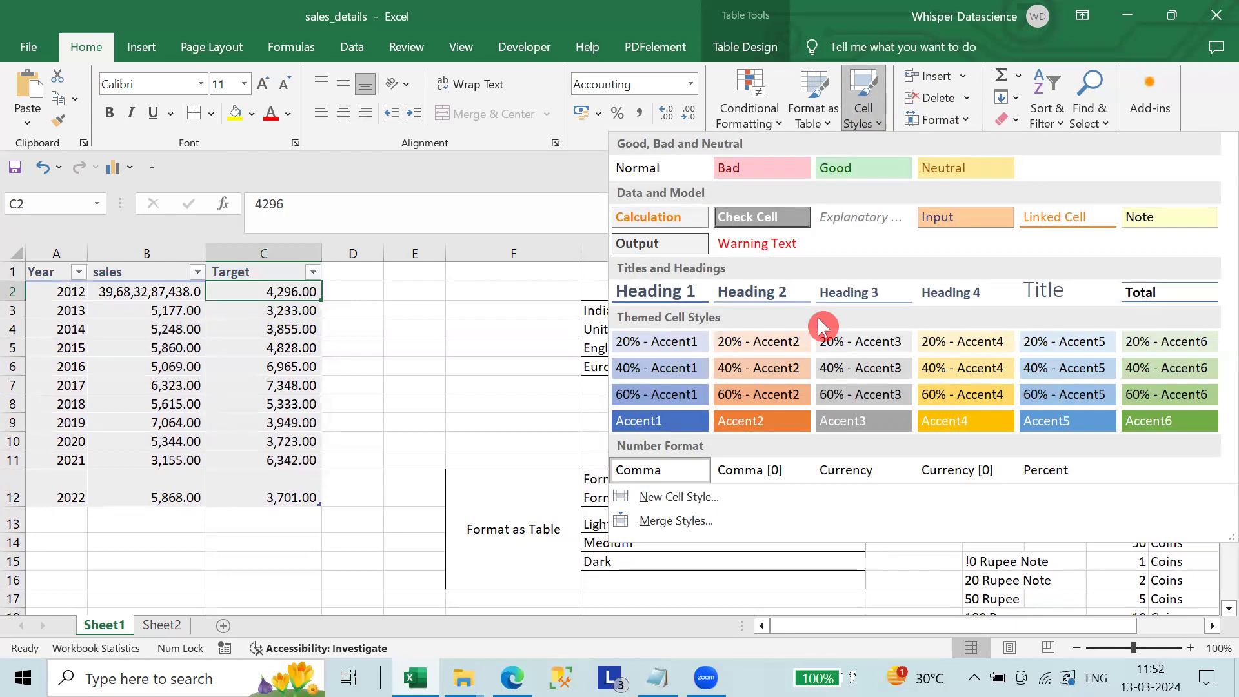
click(838, 470)
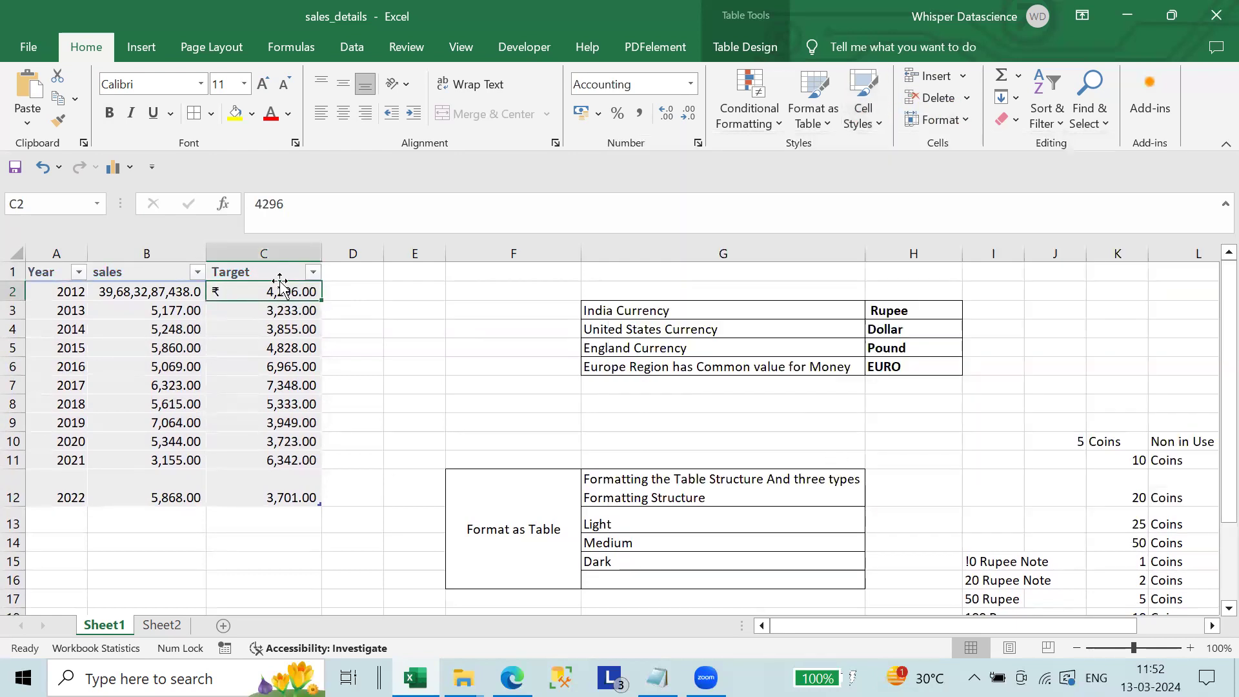
Apply the Currency cell style to all the Target values in C2:C12.
click(863, 105)
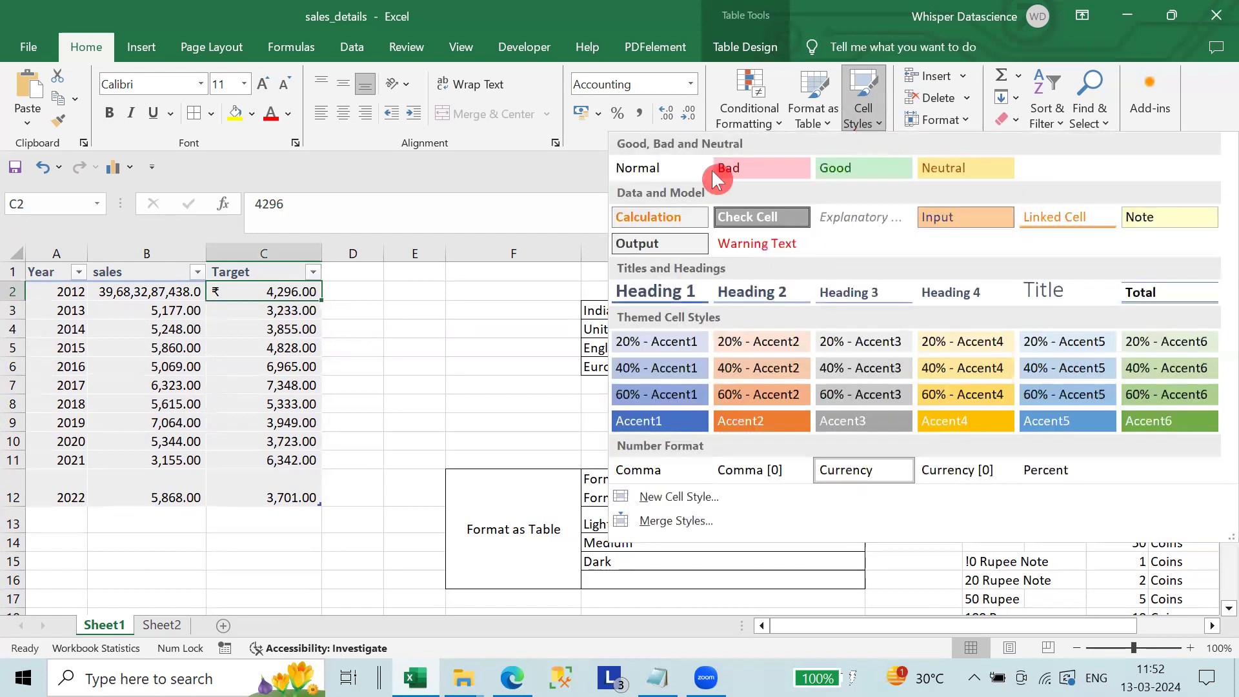
click(254, 357)
drag(268, 291, 292, 500)
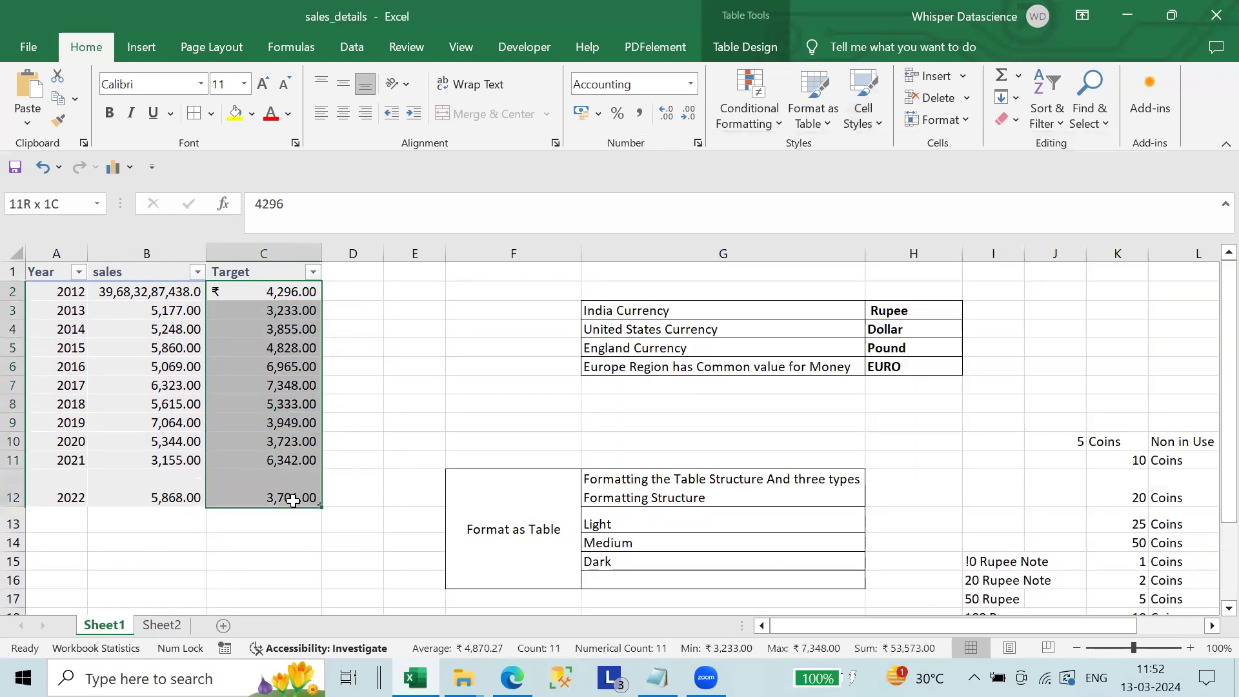
click(864, 106)
click(847, 468)
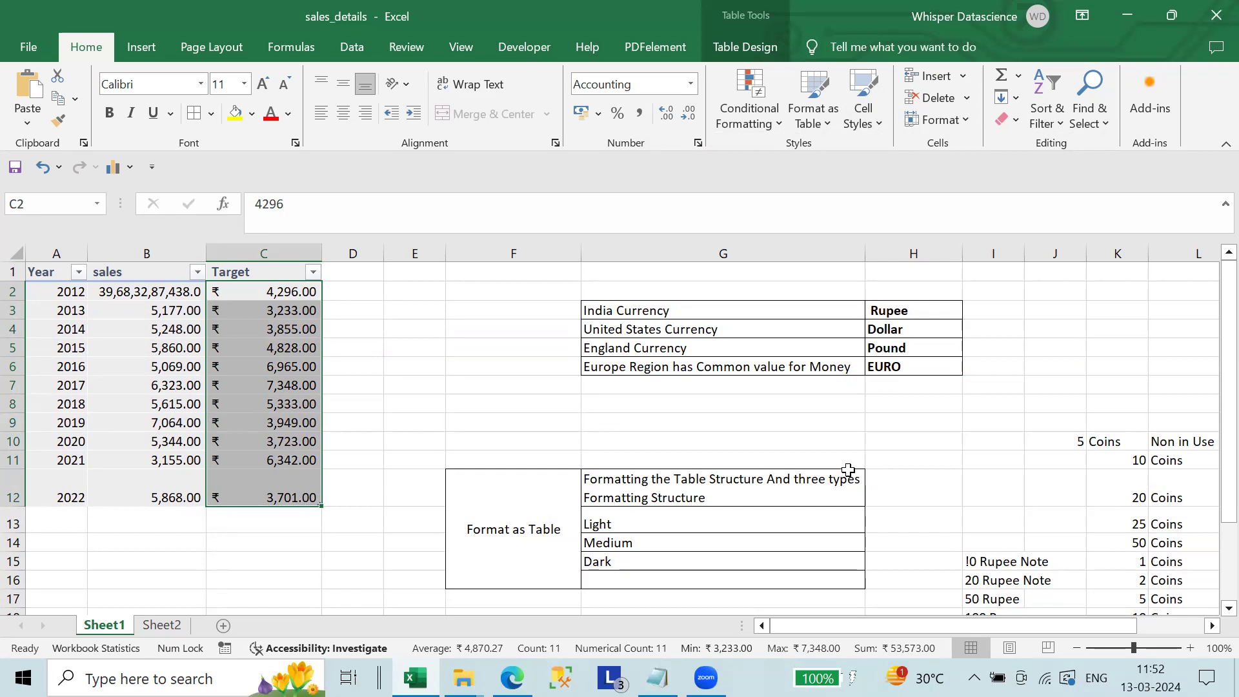
Try the Comma [0] cell style on sales values B2:B12, settle on Comma, and widen column B to fit.
drag(156, 293, 145, 497)
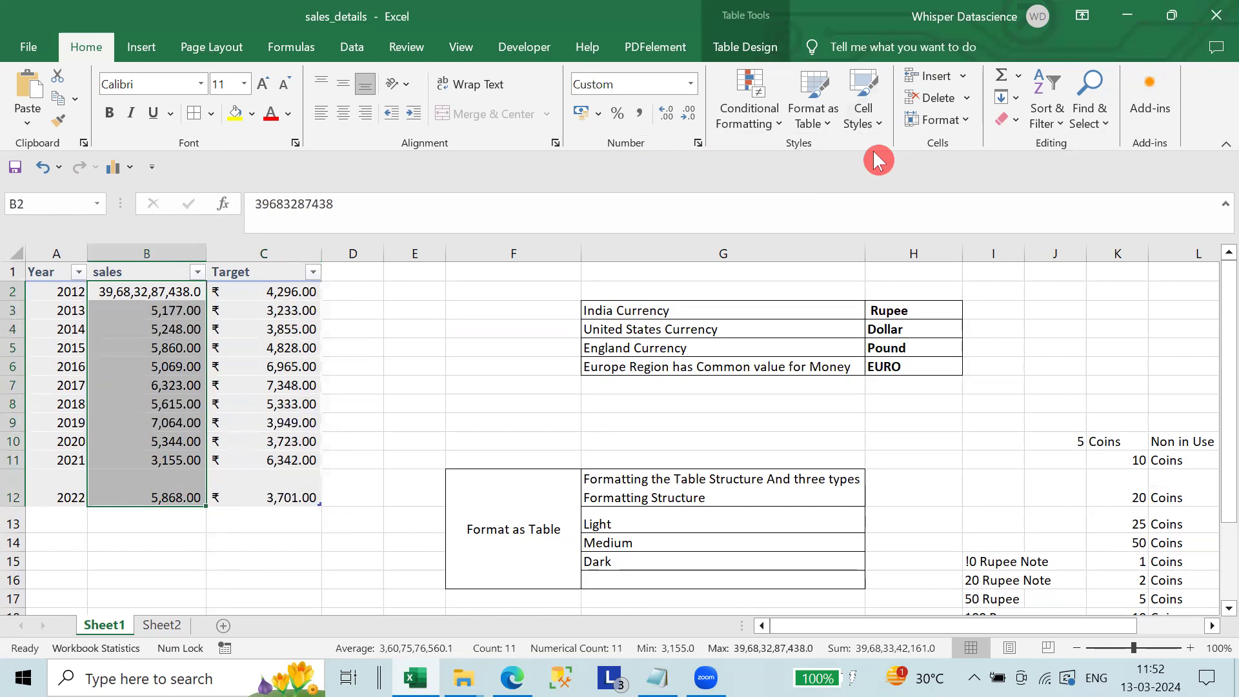
click(865, 117)
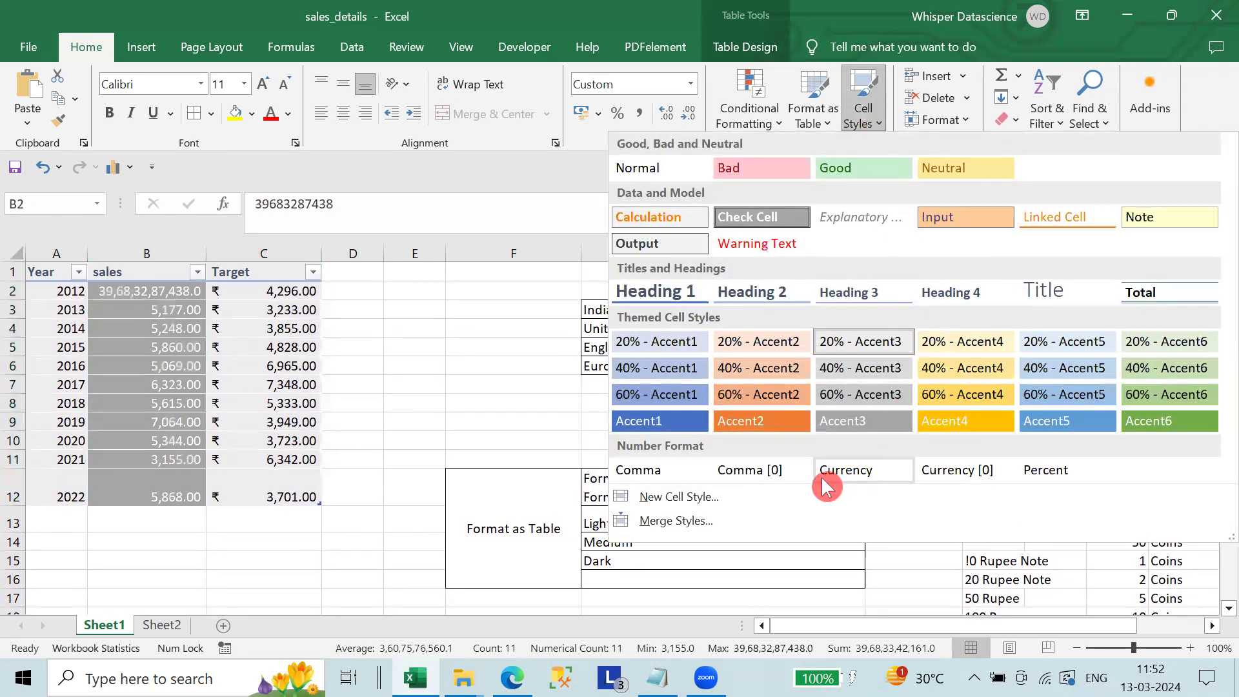
click(774, 474)
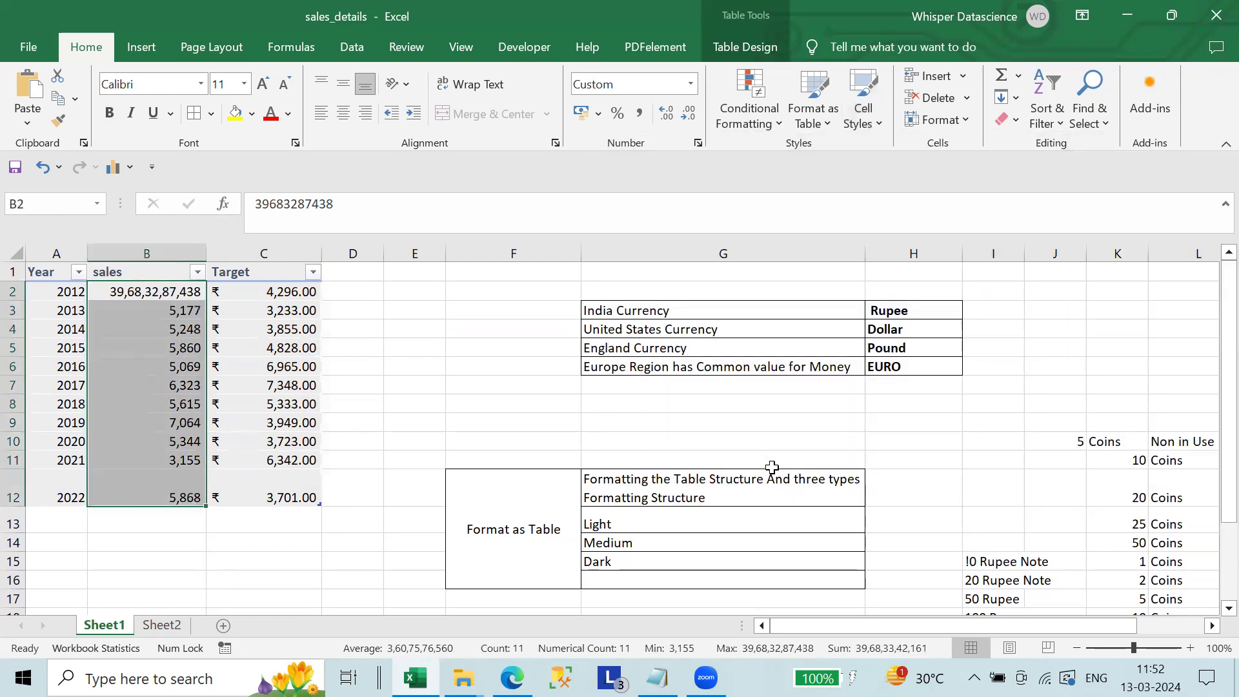
click(856, 129)
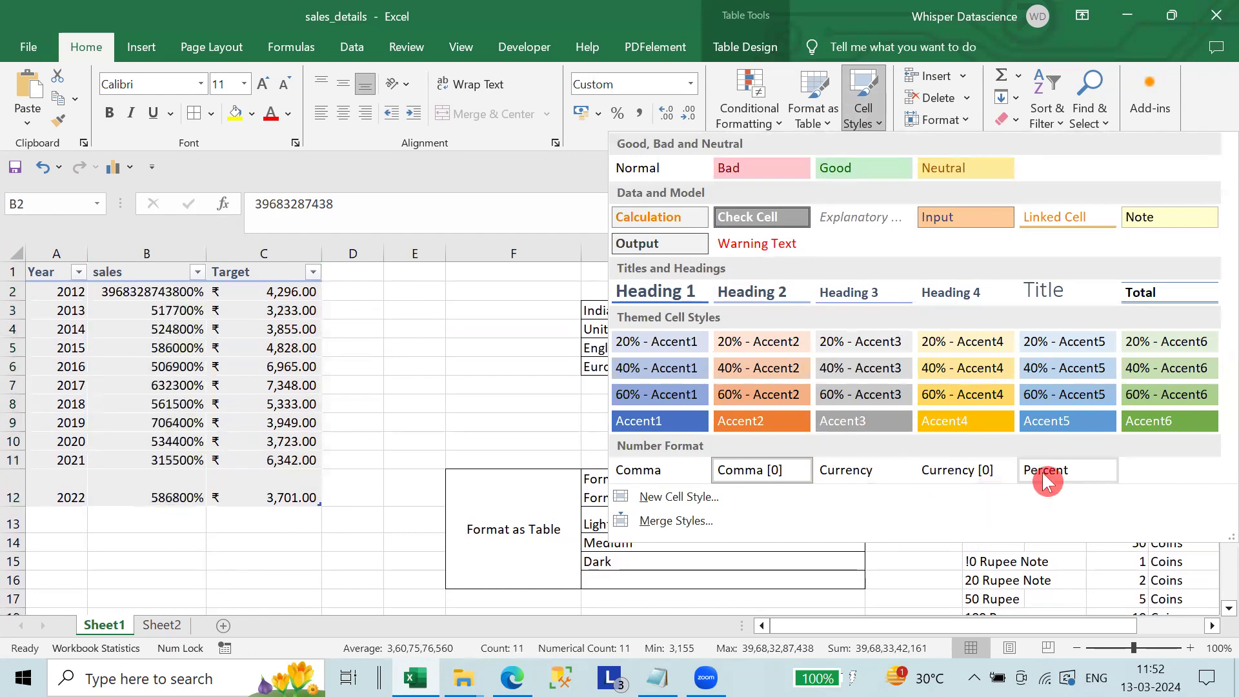
click(665, 469)
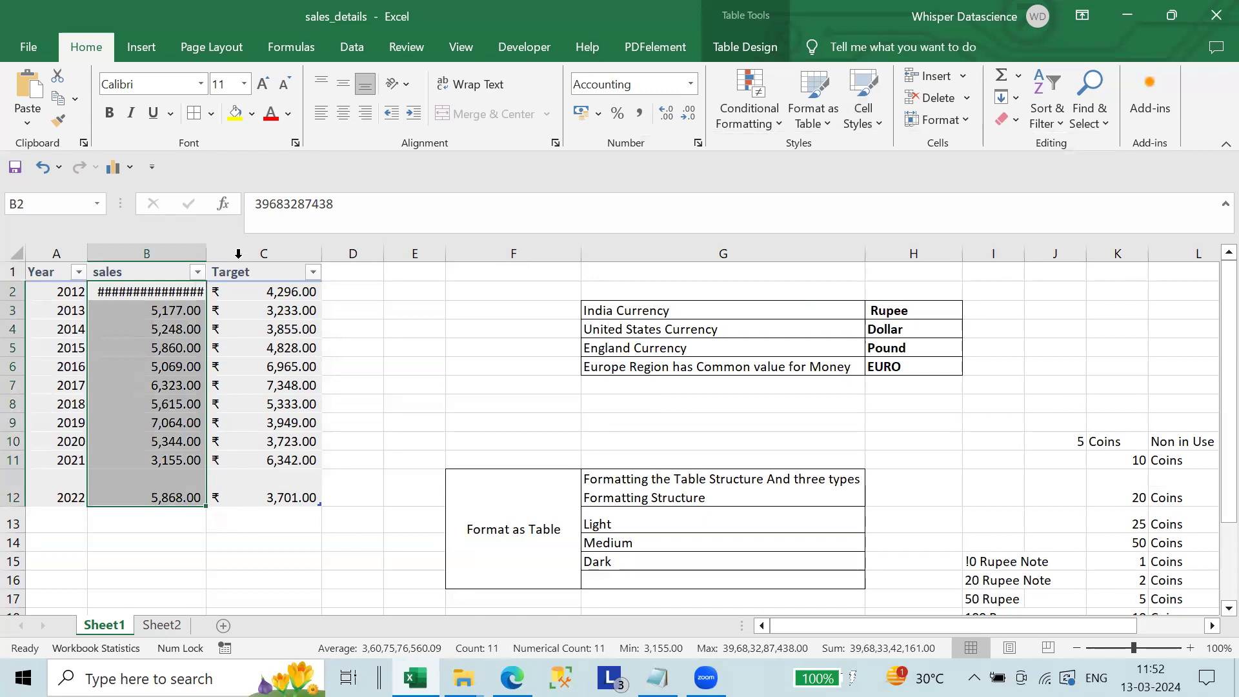
drag(206, 253, 266, 258)
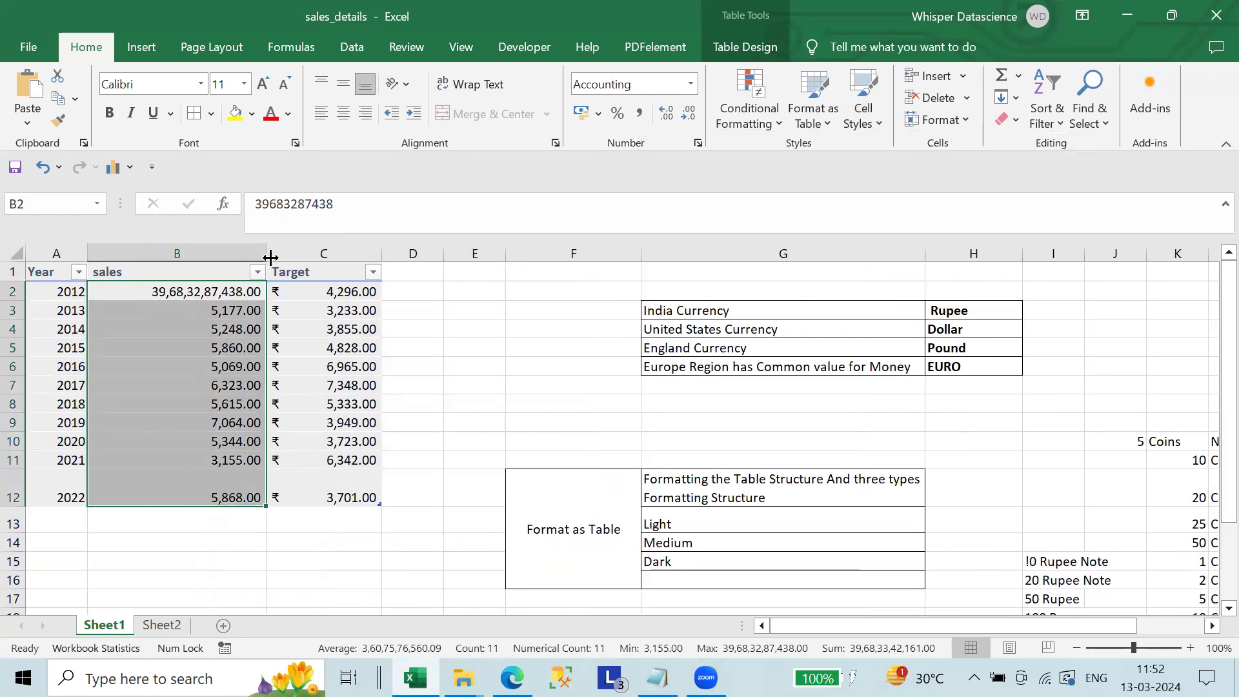
click(173, 346)
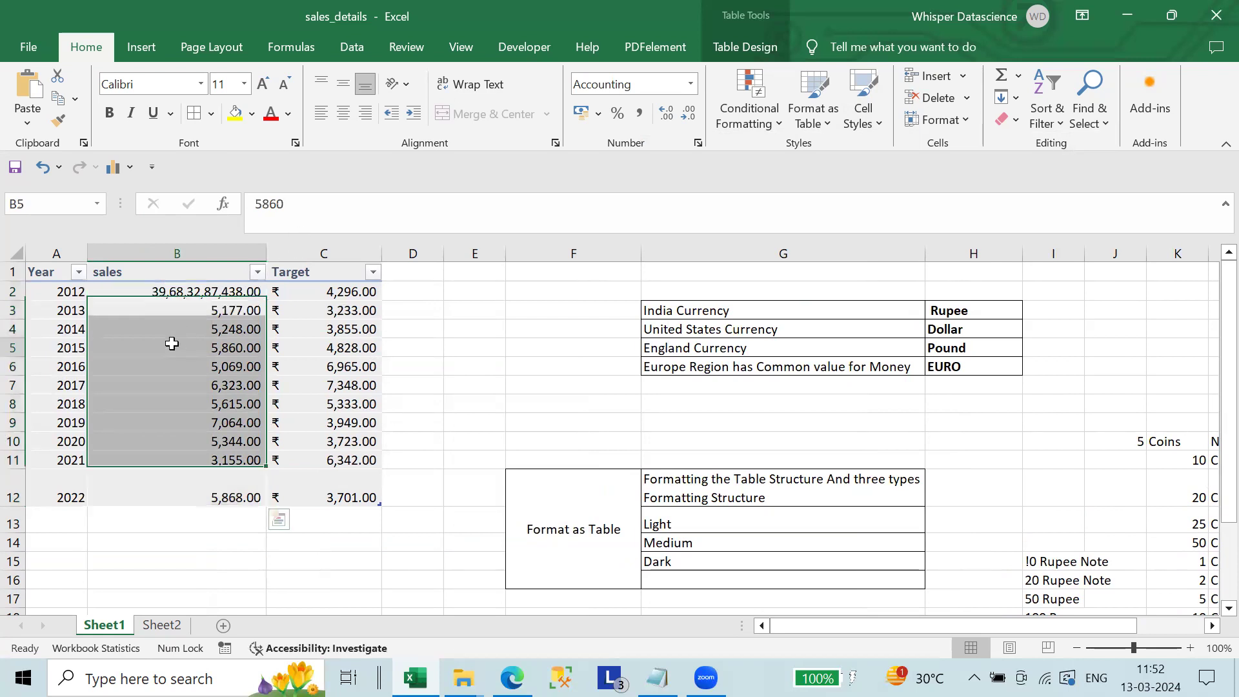
drag(70, 253, 348, 253)
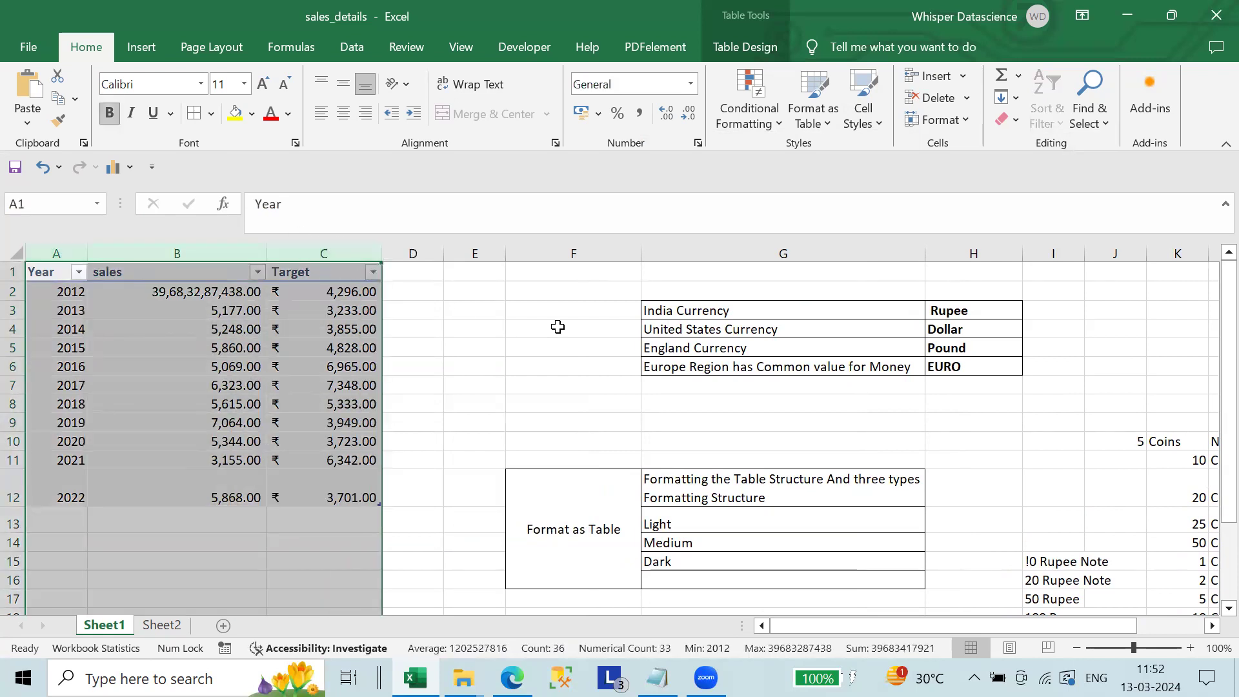
click(831, 112)
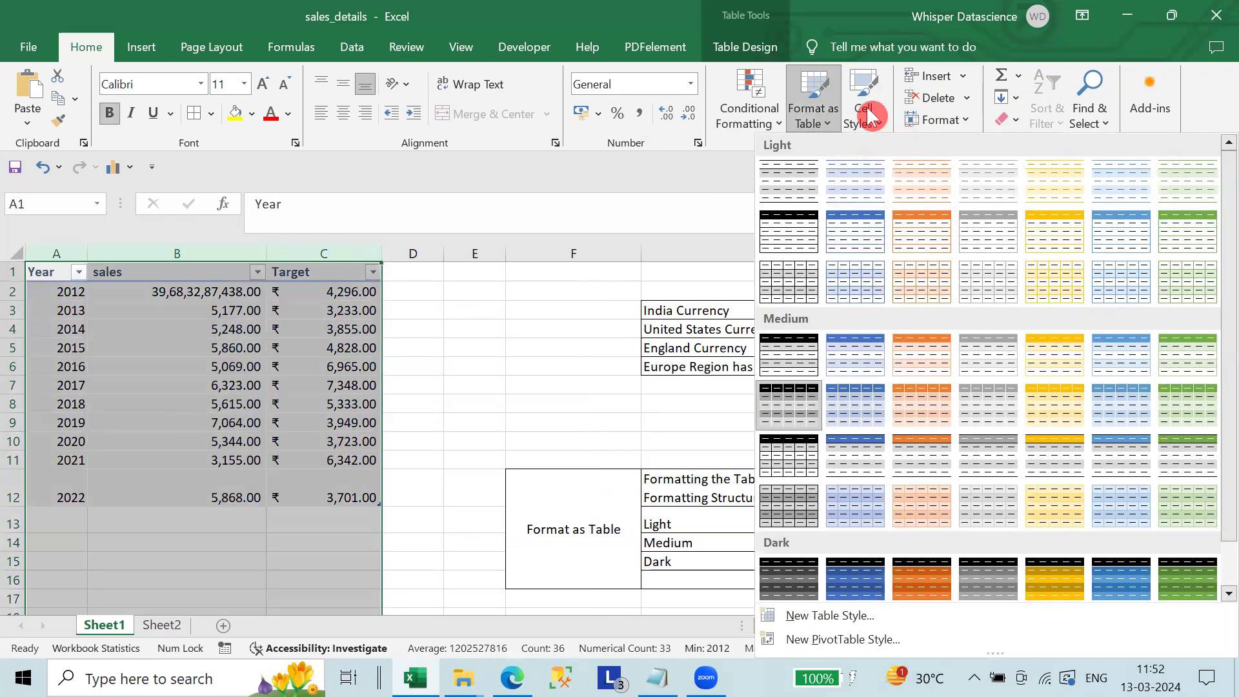
click(867, 108)
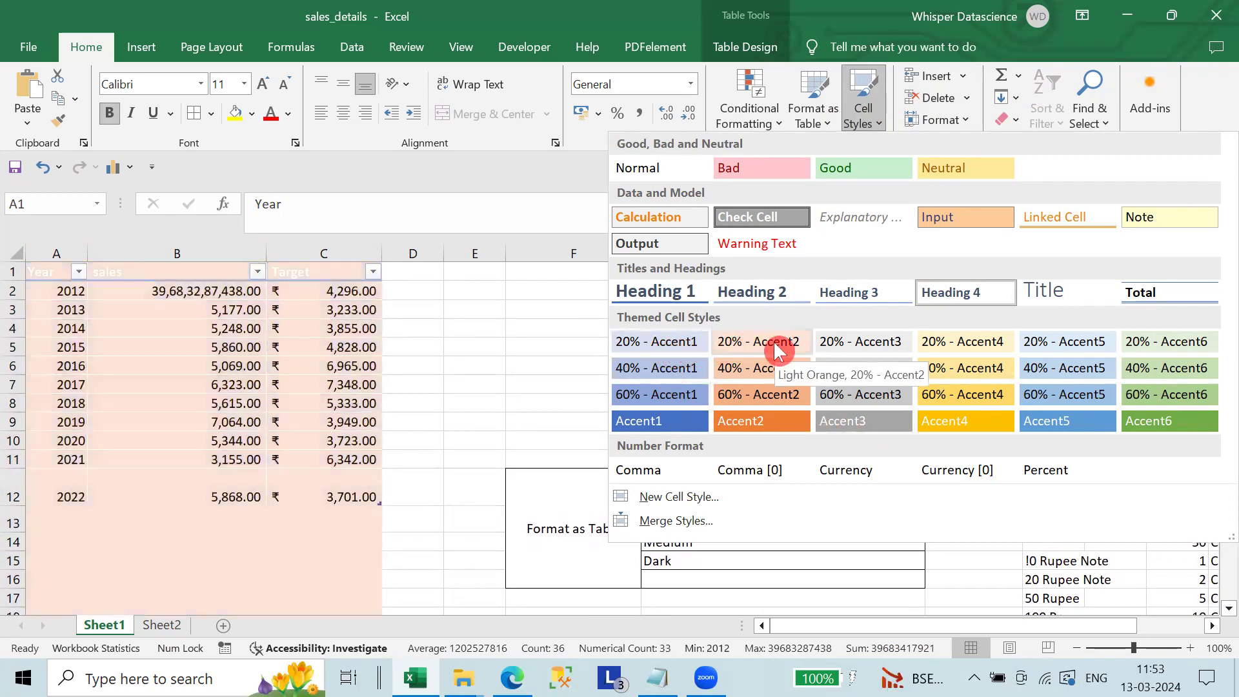
click(456, 313)
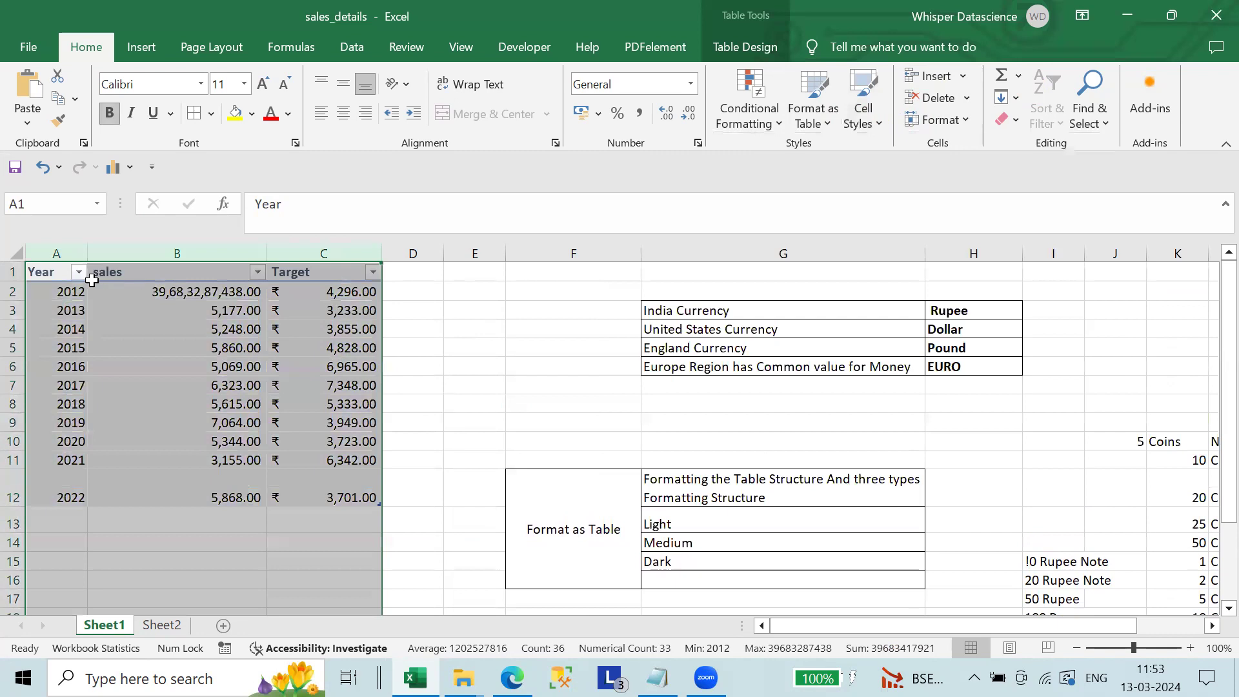
Apply the Heading 1 cell style to the table's header row A1:C1.
drag(54, 274, 349, 272)
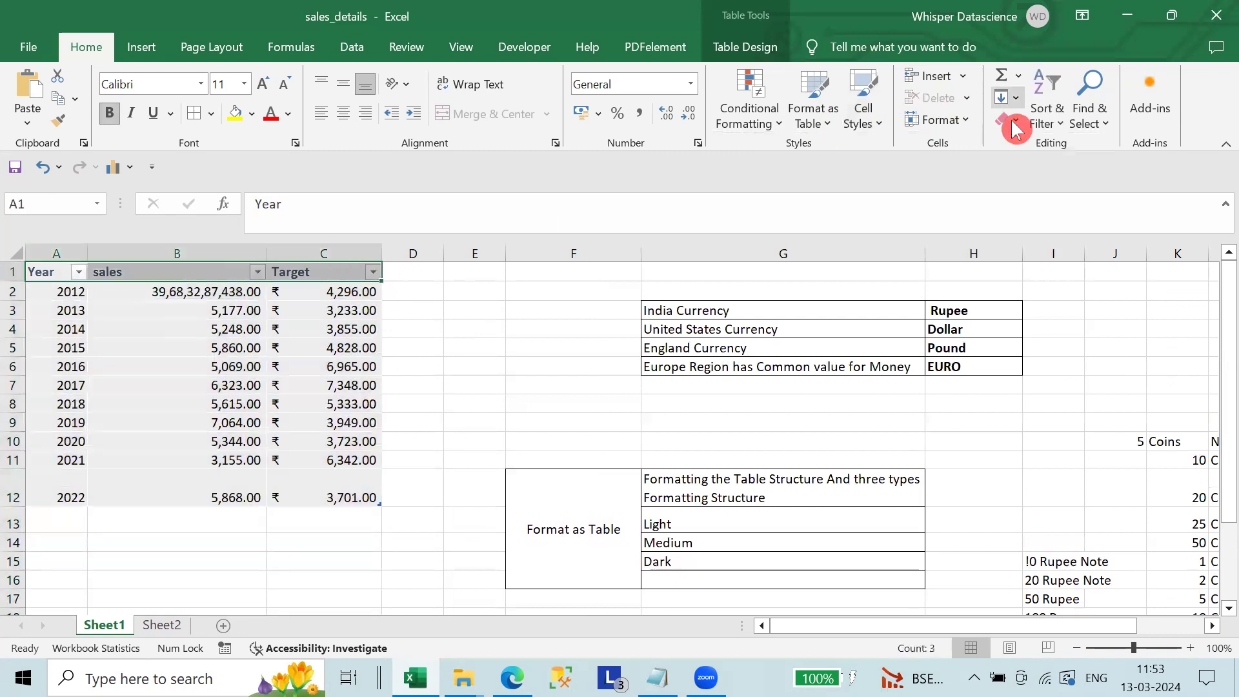
click(876, 114)
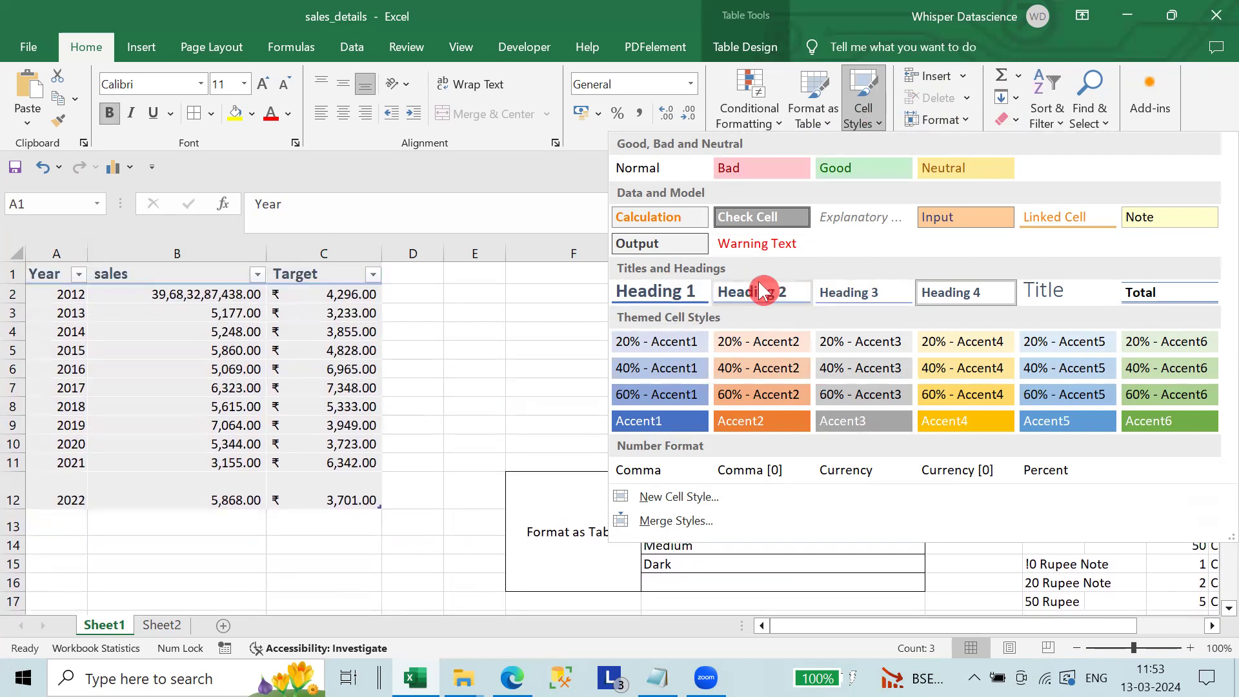
click(640, 288)
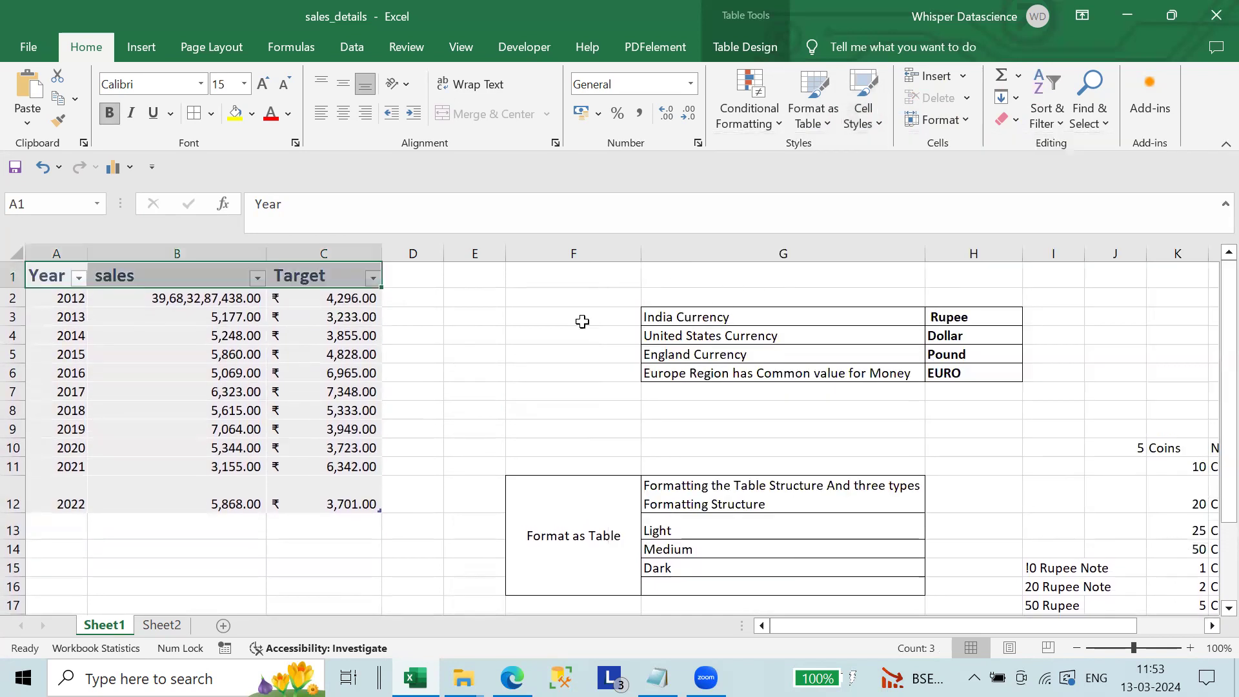
click(496, 389)
Insert two new columns between the sales and Target columns of the table.
drag(56, 253, 313, 249)
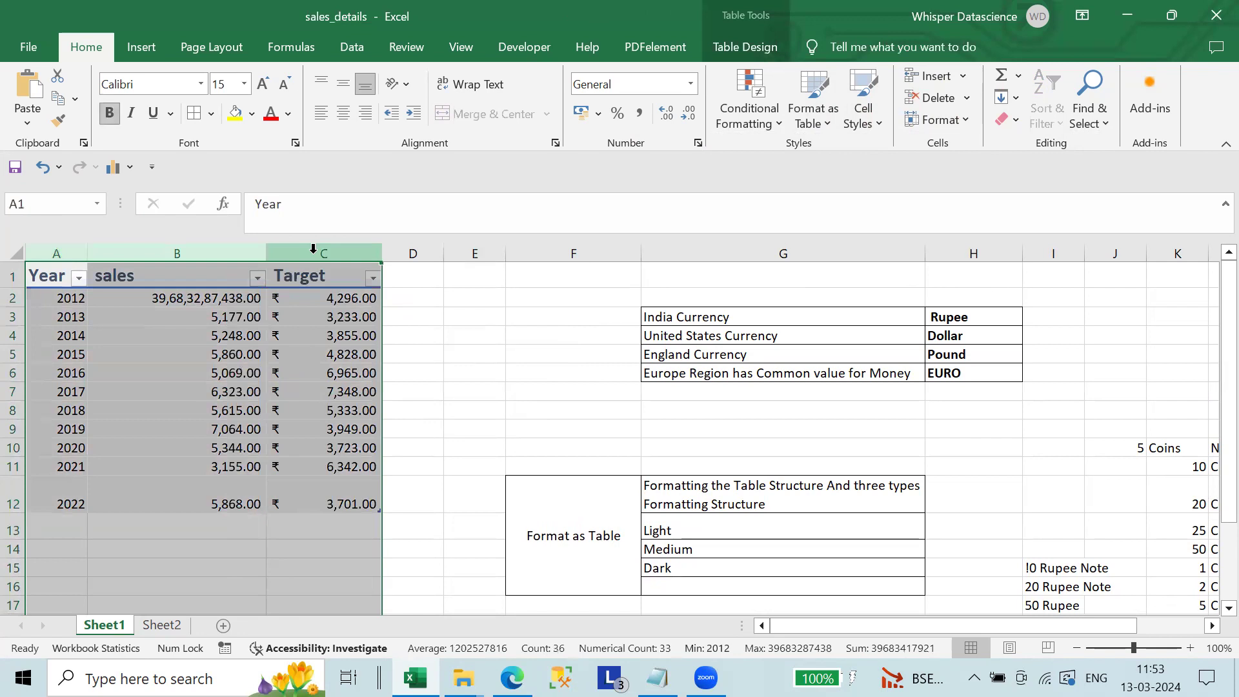
click(529, 357)
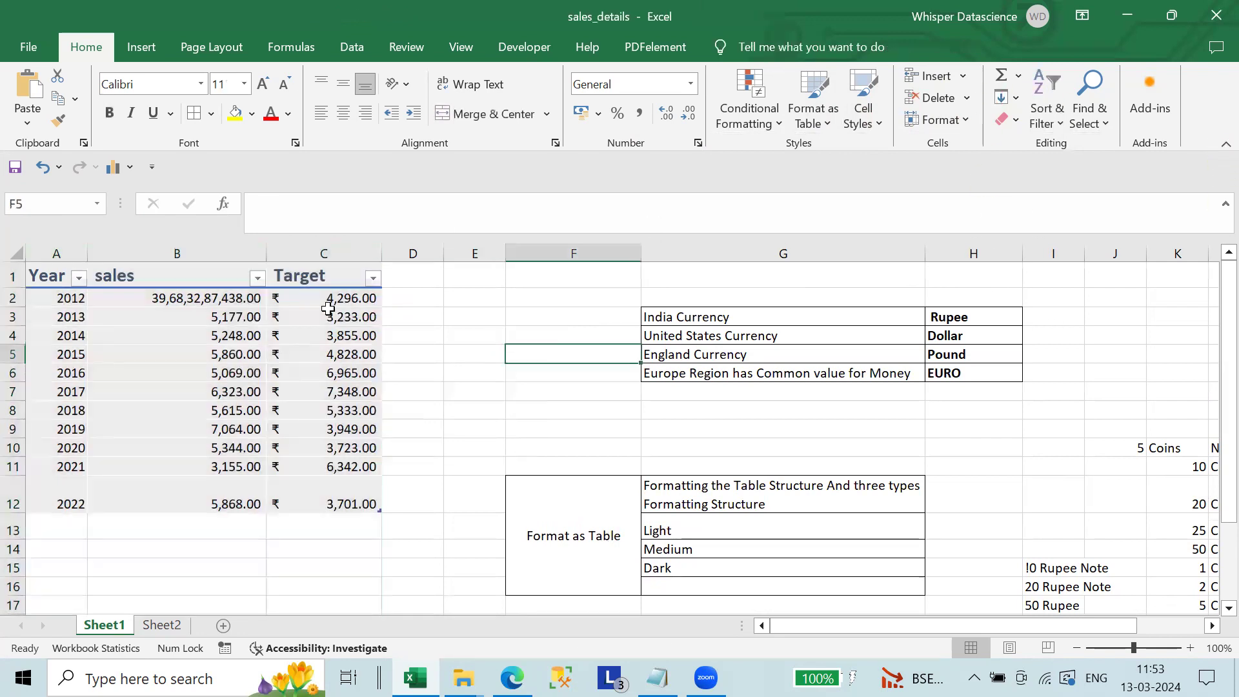
click(323, 254)
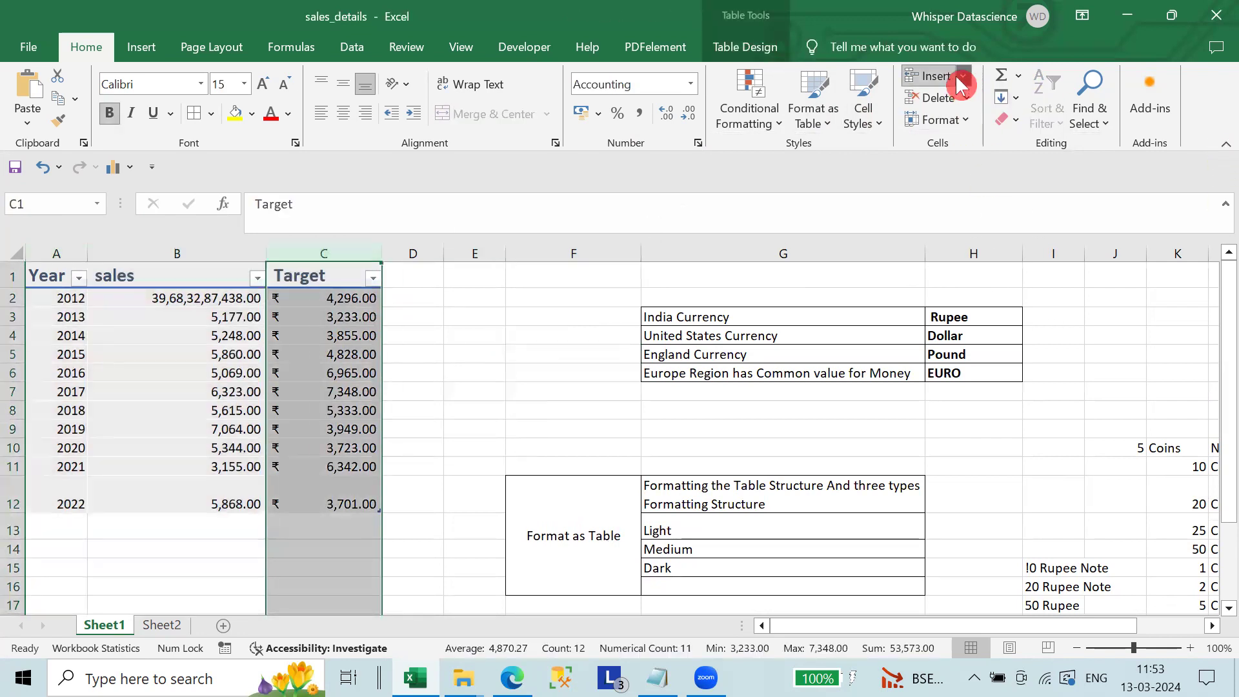
click(962, 77)
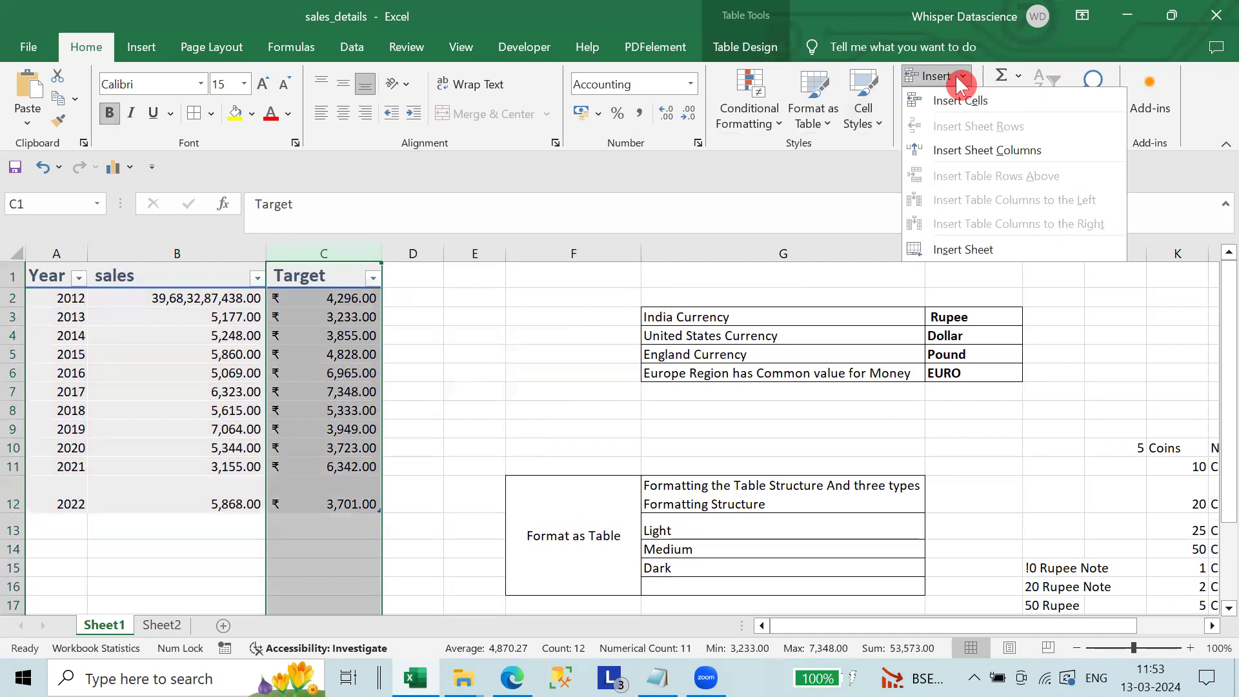
click(997, 105)
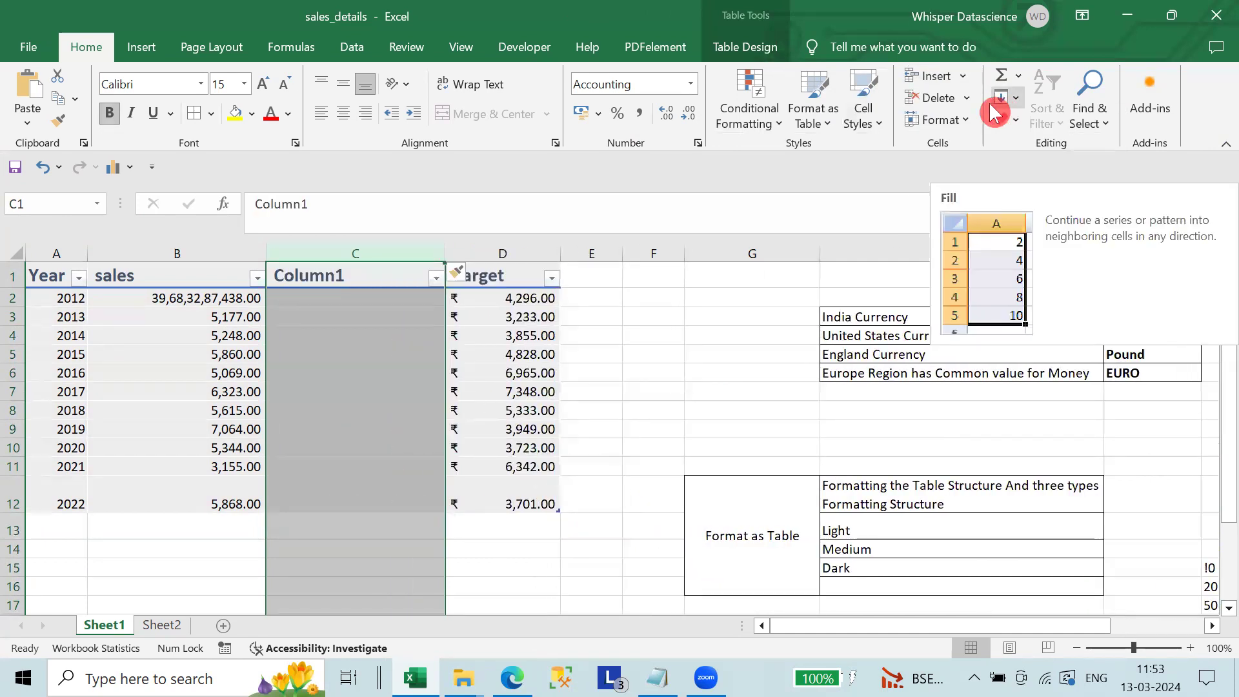
click(963, 77)
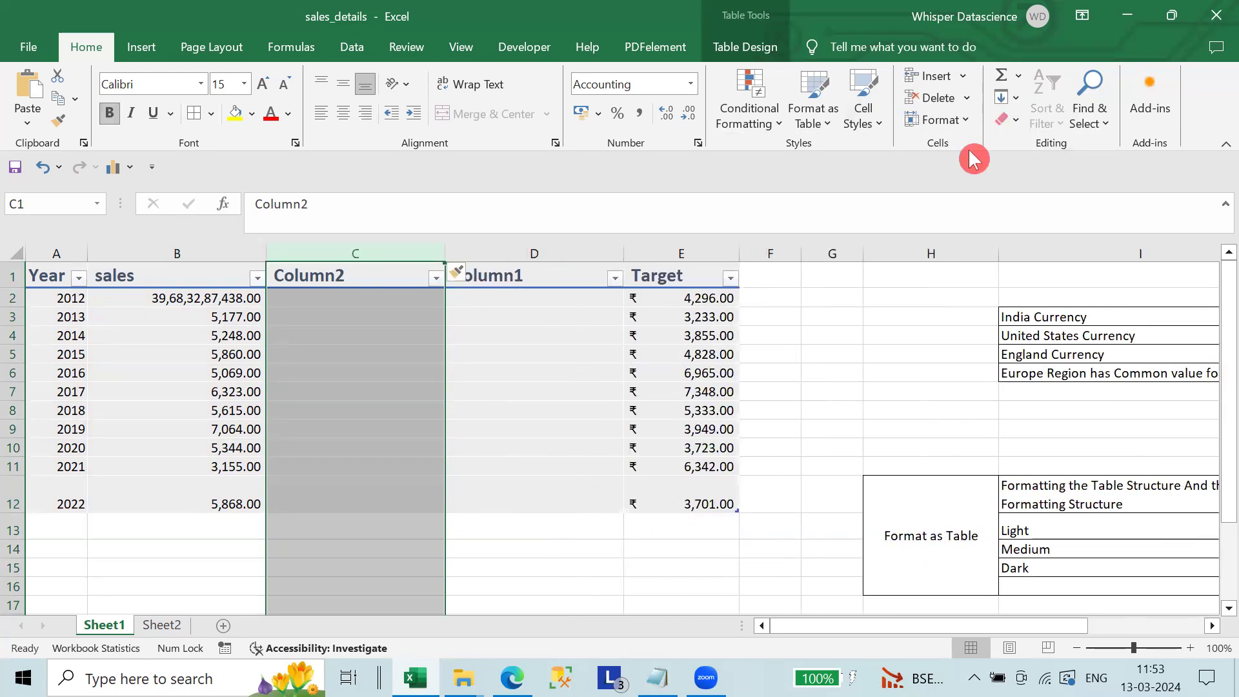
click(967, 74)
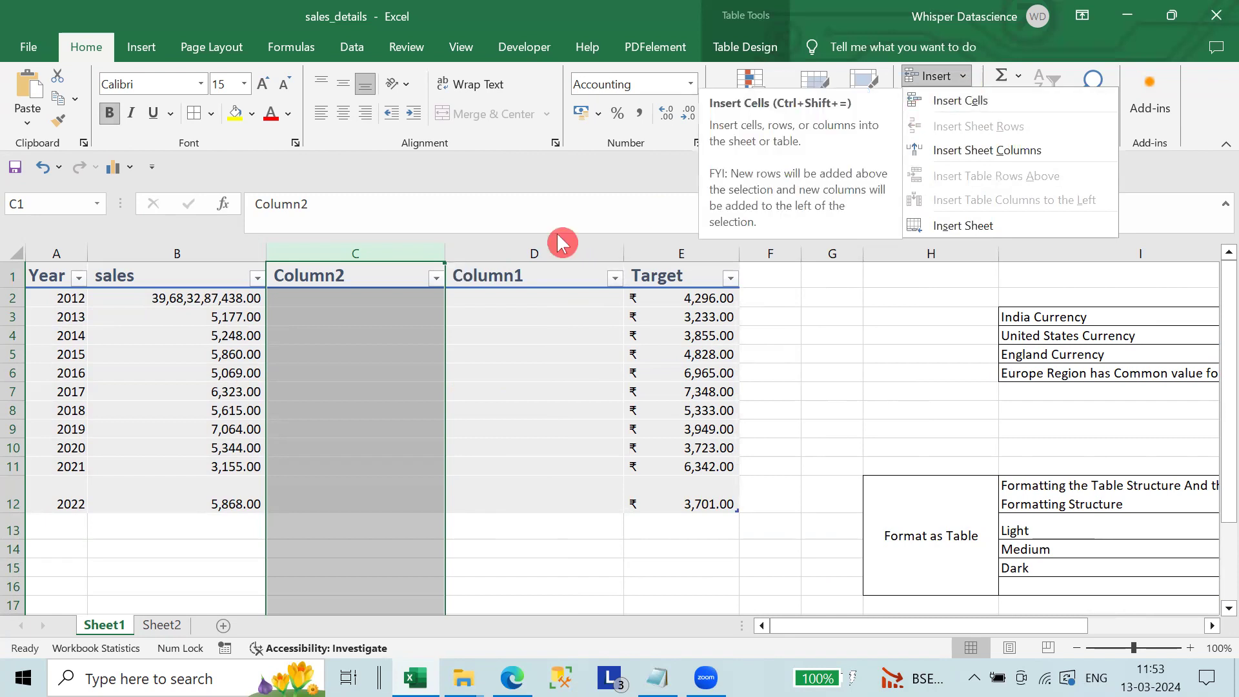
click(310, 301)
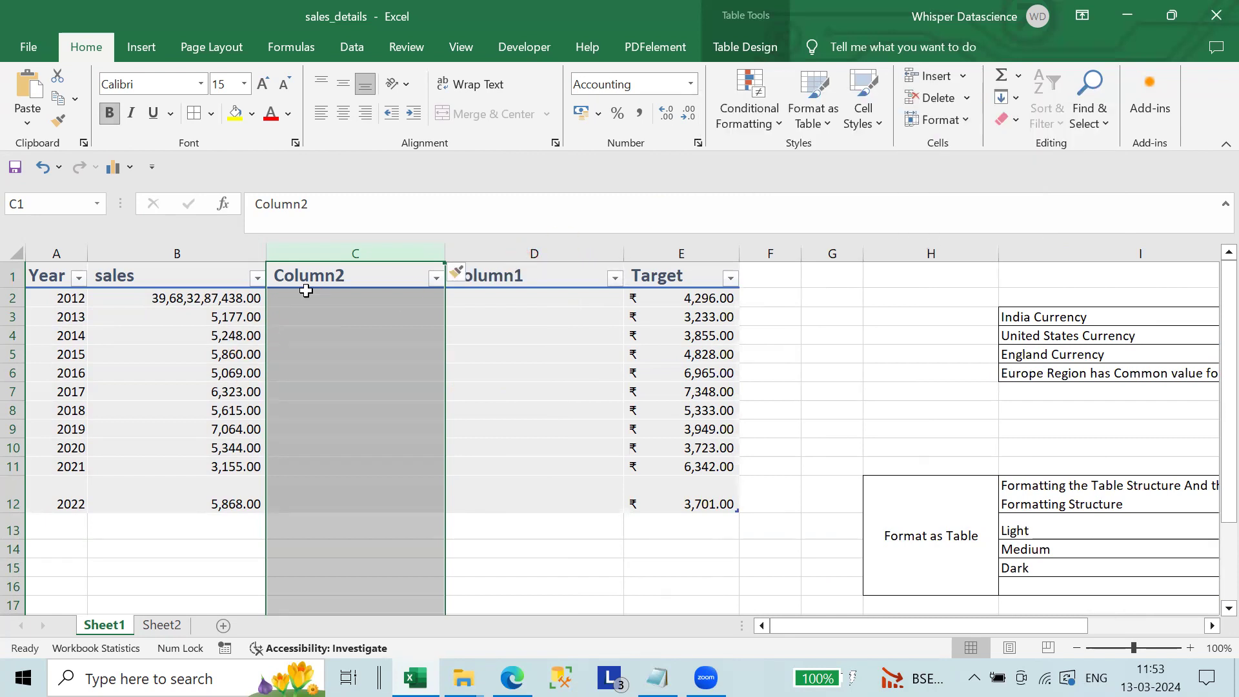
Enter 98354989 in cell C2 of the newly inserted column next to sales.
click(397, 355)
click(352, 307)
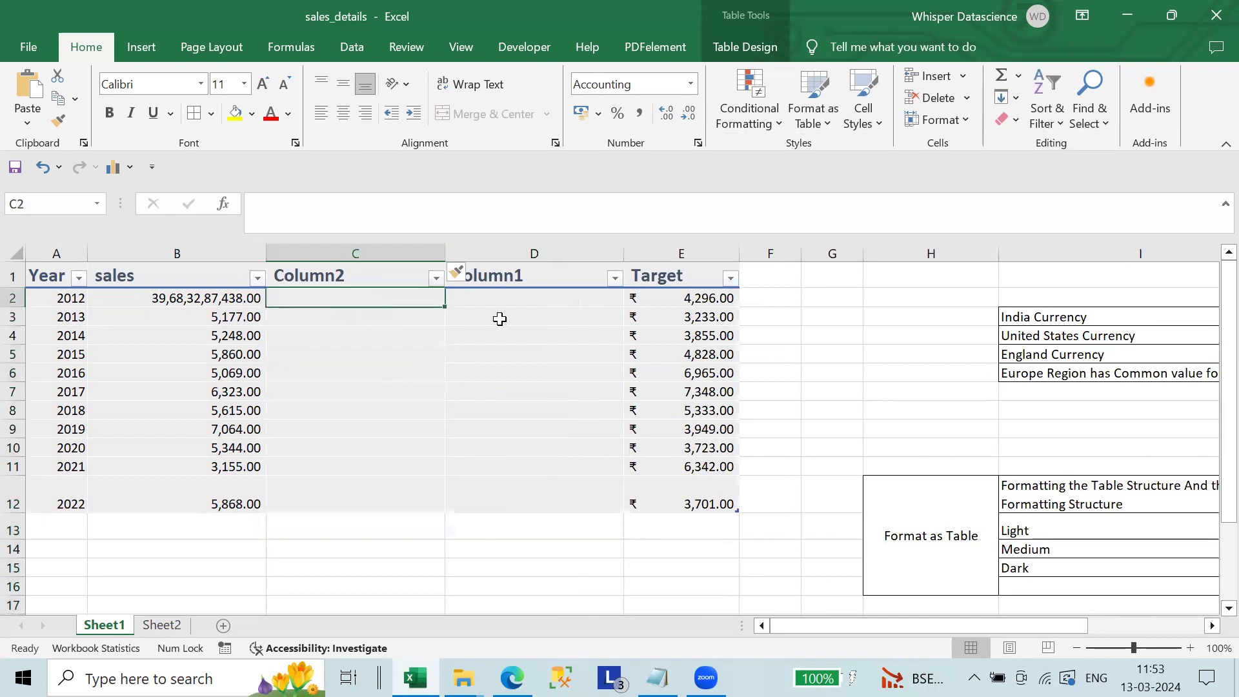
text(9835498)
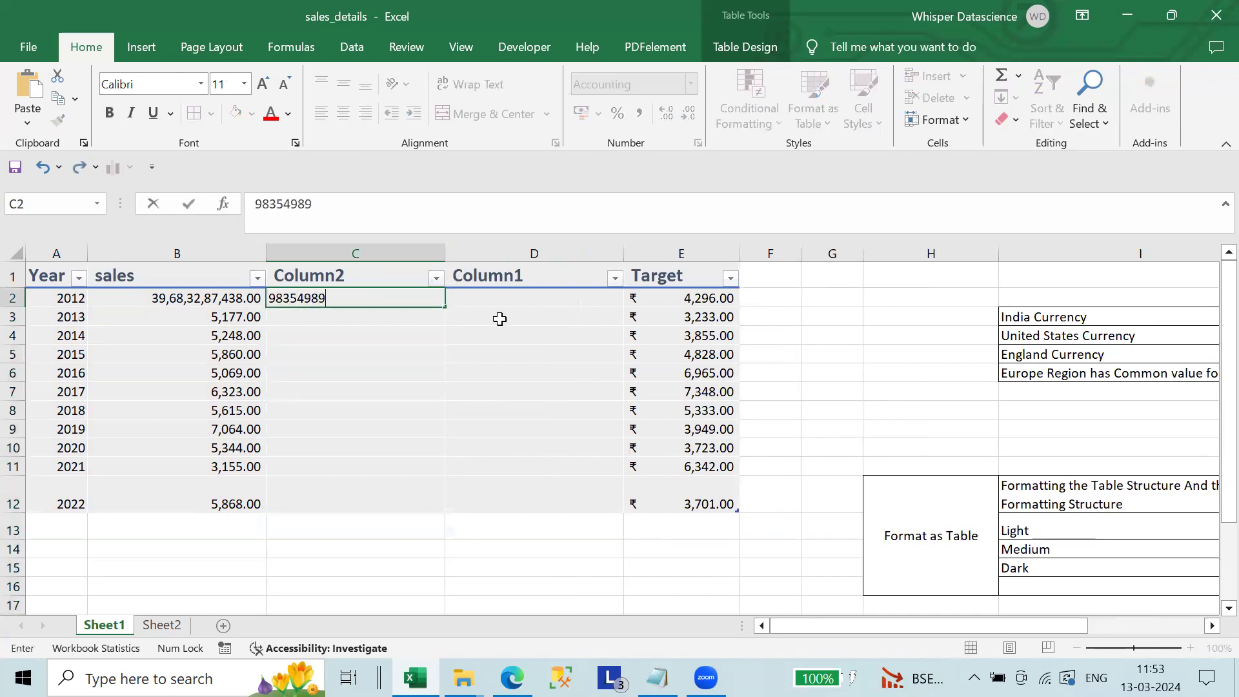
text(9)
key(ctrl+Return)
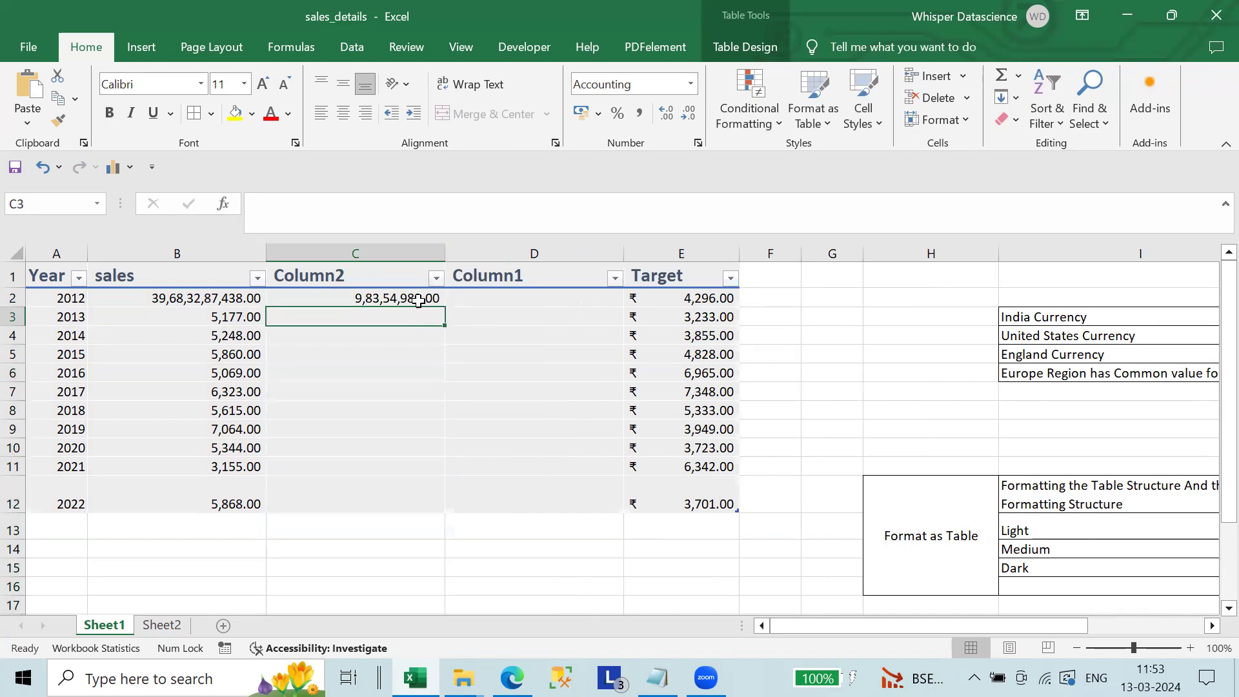
Insert a sheet row above the 2012 row and a sheet column before Column2.
click(962, 76)
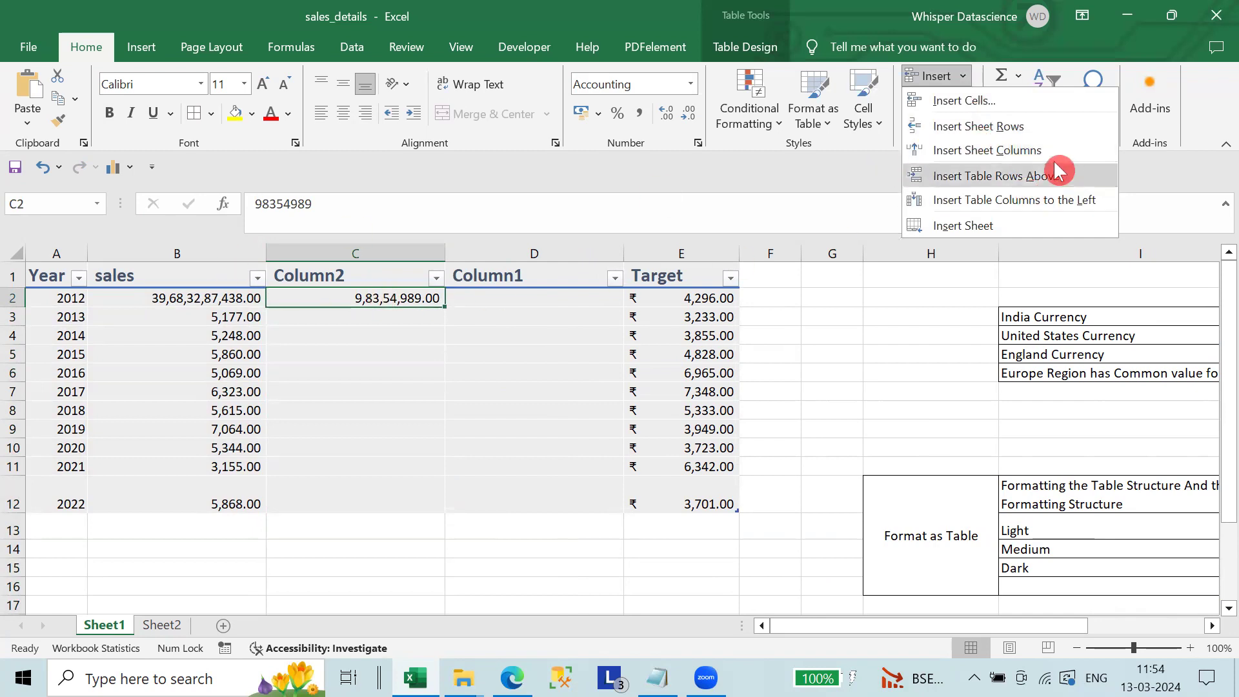
click(1004, 126)
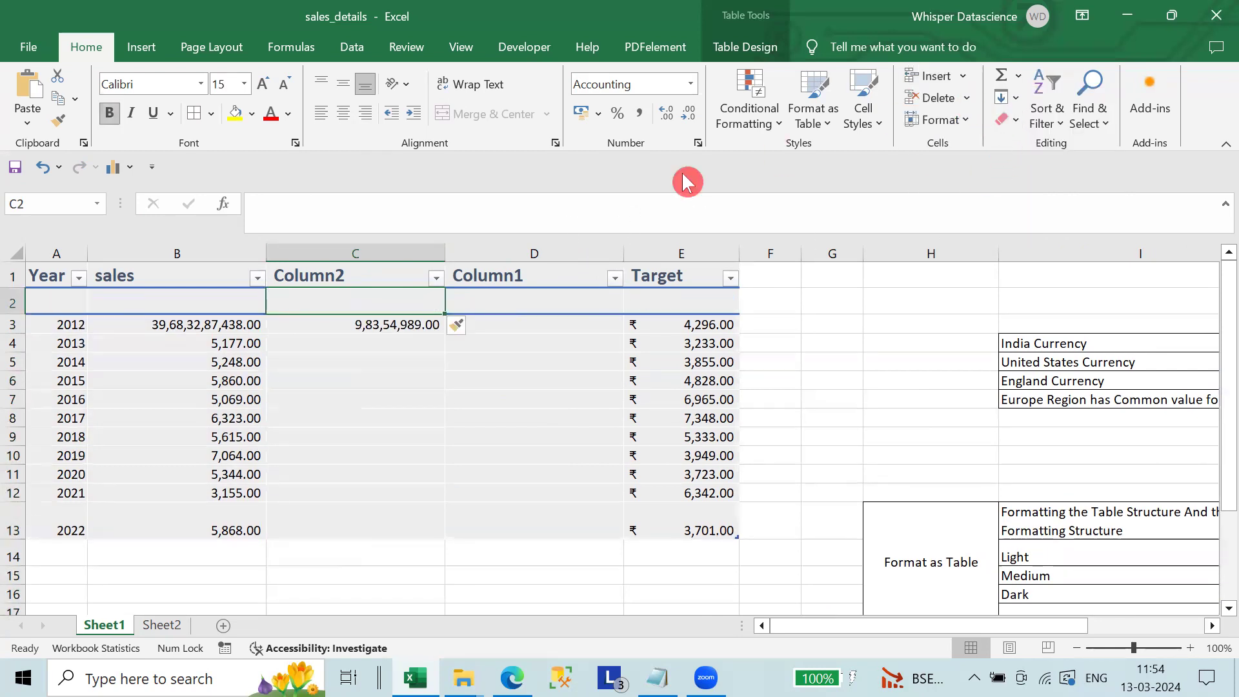
click(395, 324)
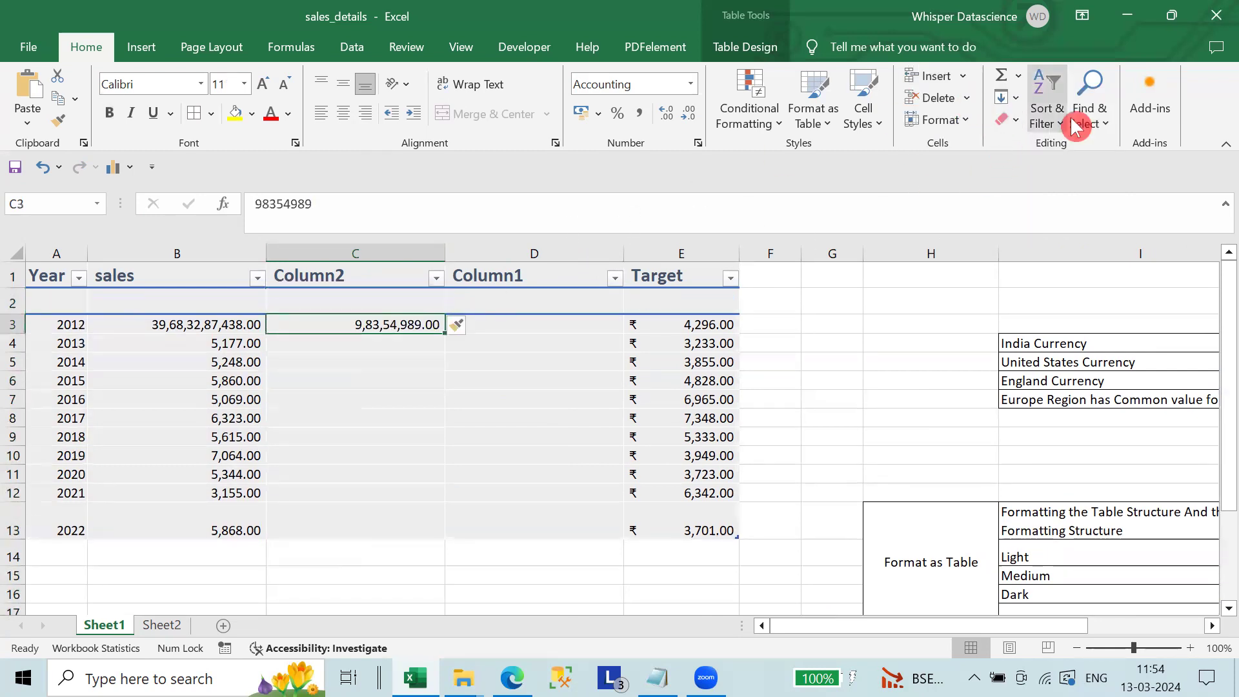
click(964, 76)
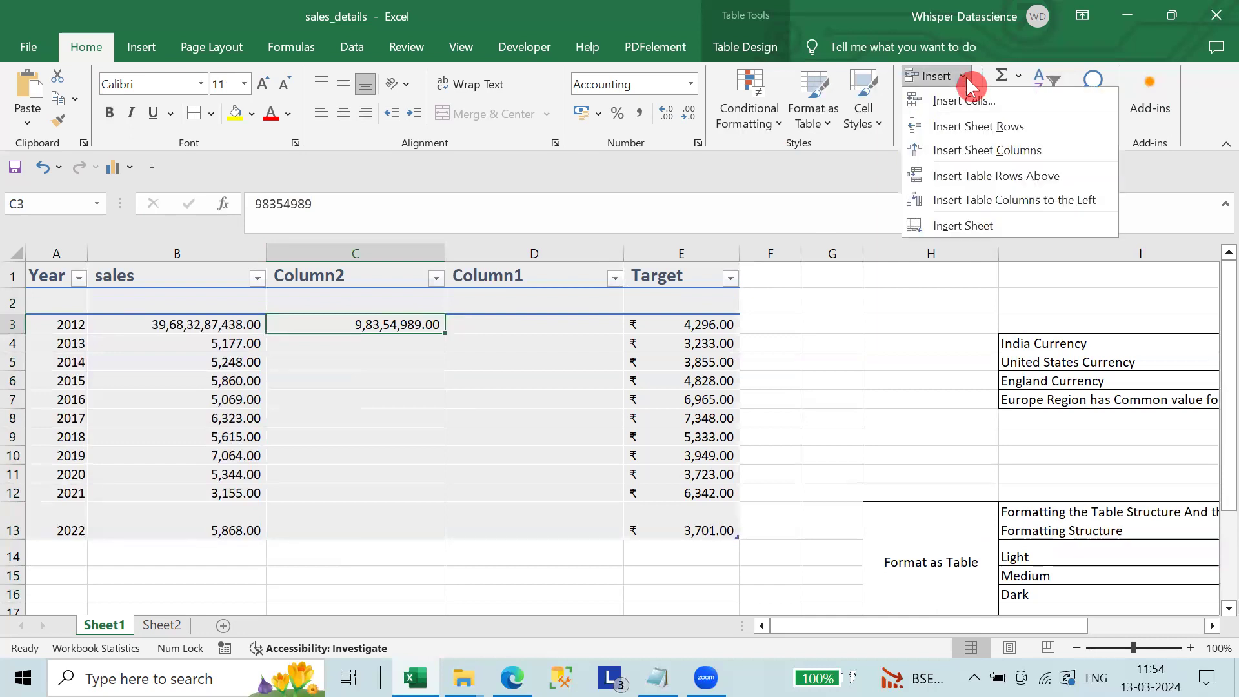
click(981, 150)
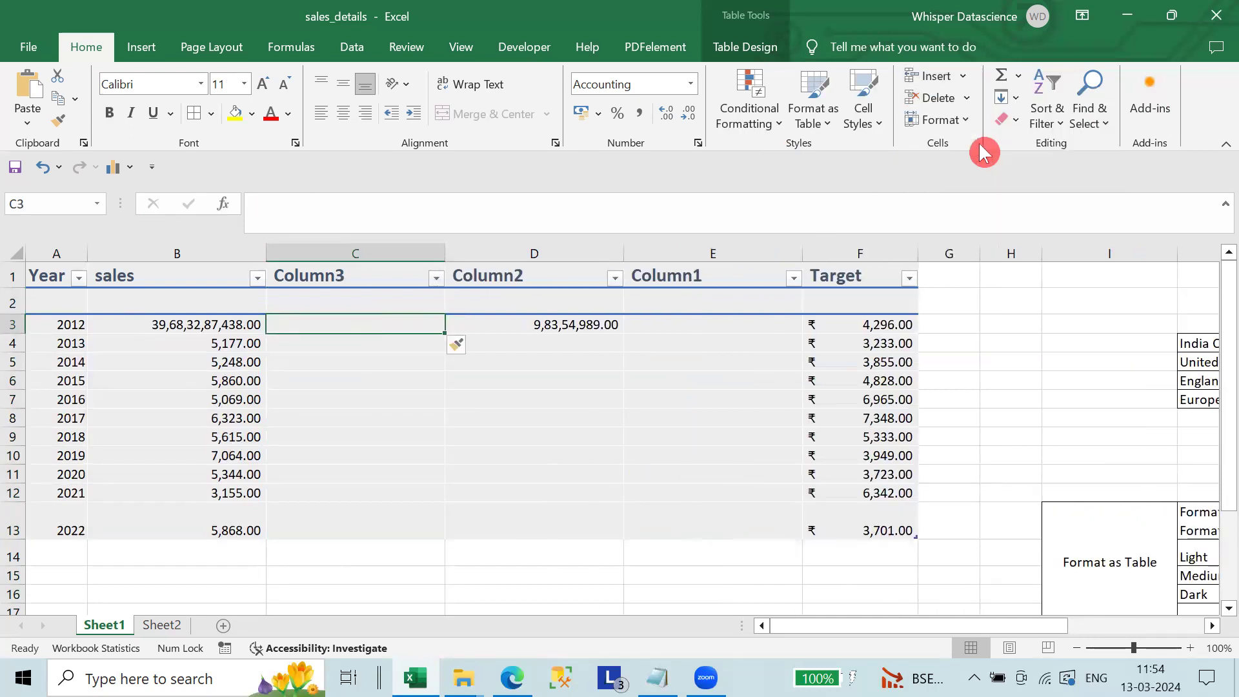
click(471, 421)
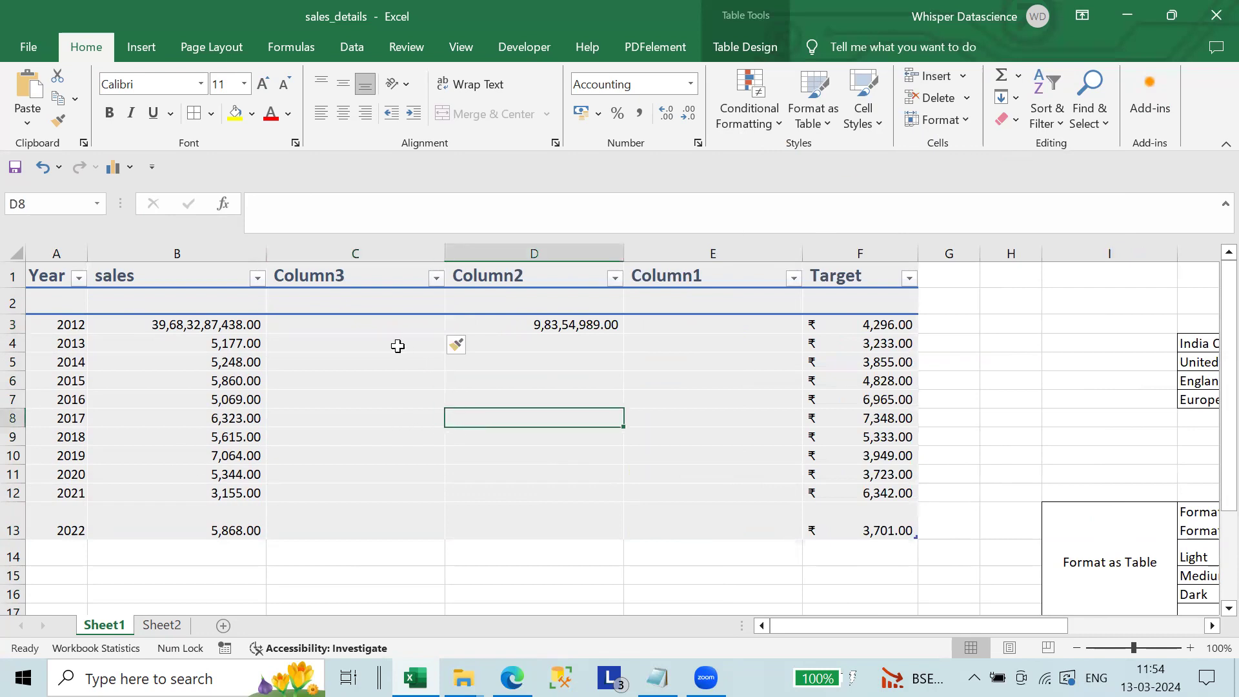
click(519, 325)
right_click(519, 324)
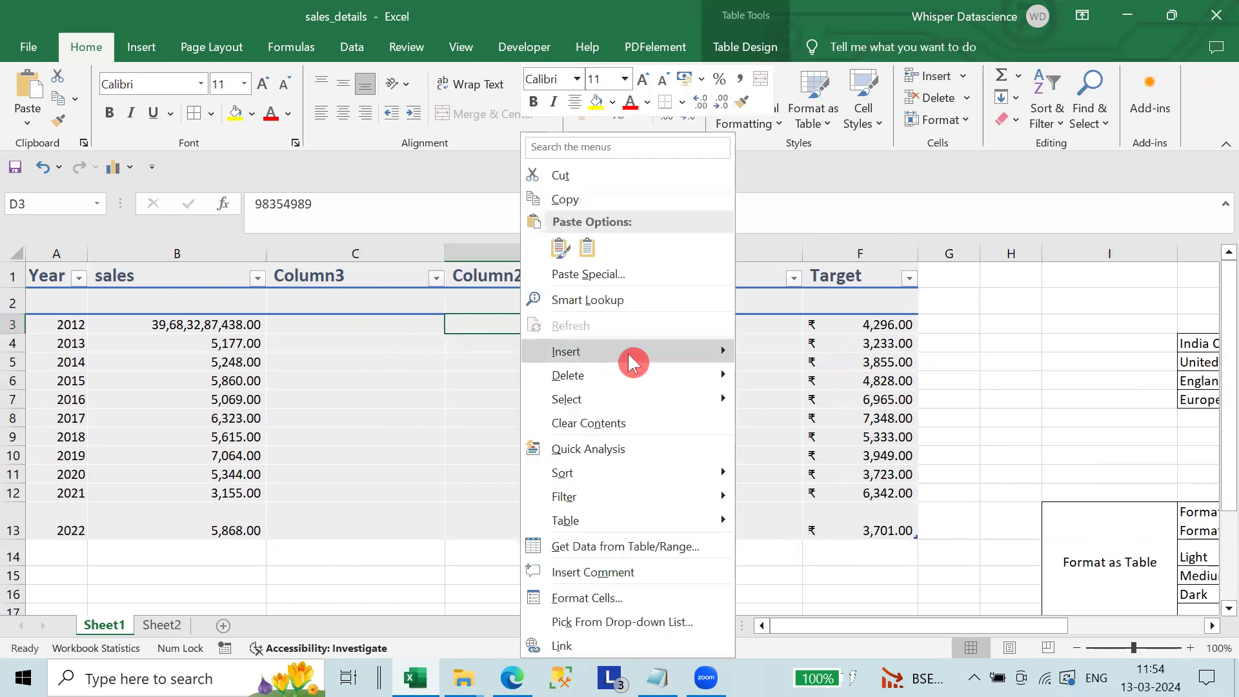
mouse_move(652, 355)
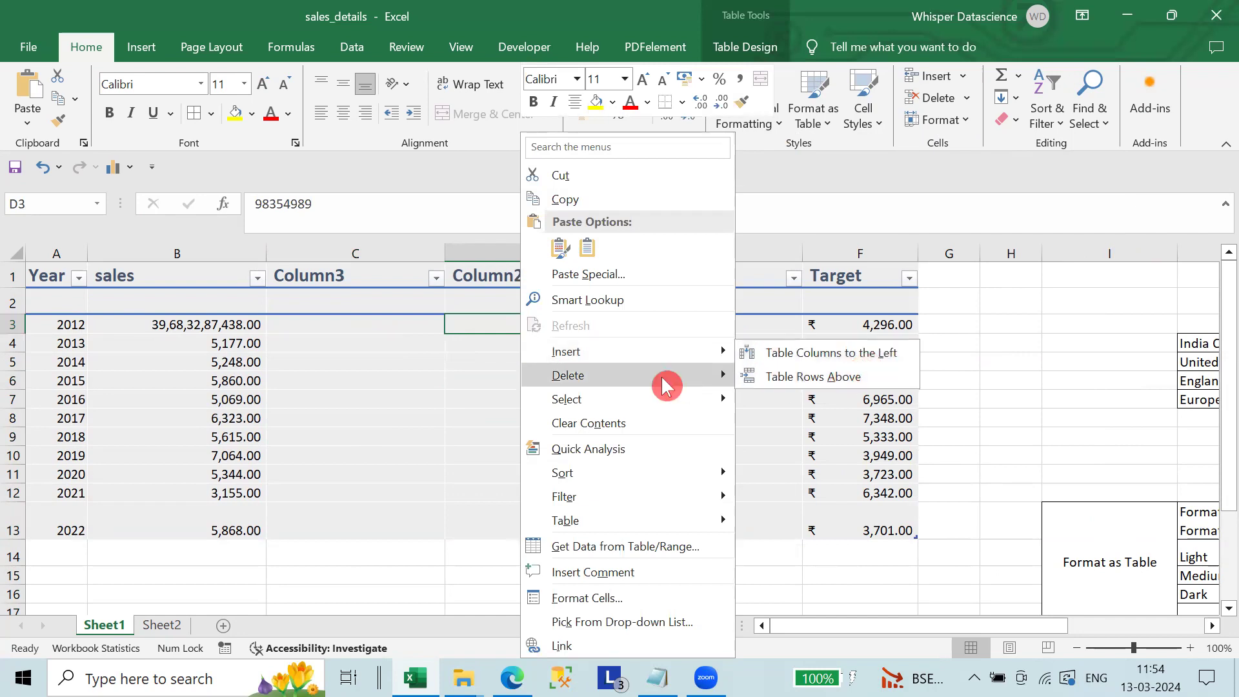
click(332, 298)
Insert another table row above the blank row 2 using the table row option.
click(333, 298)
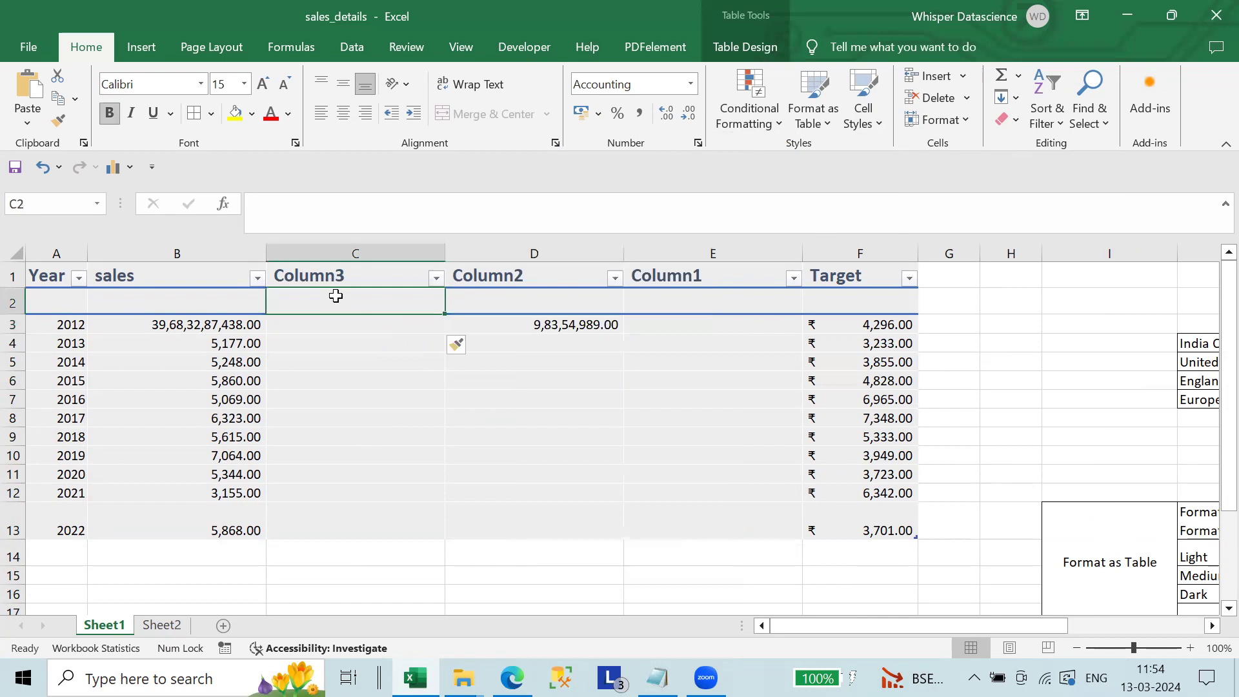
click(968, 76)
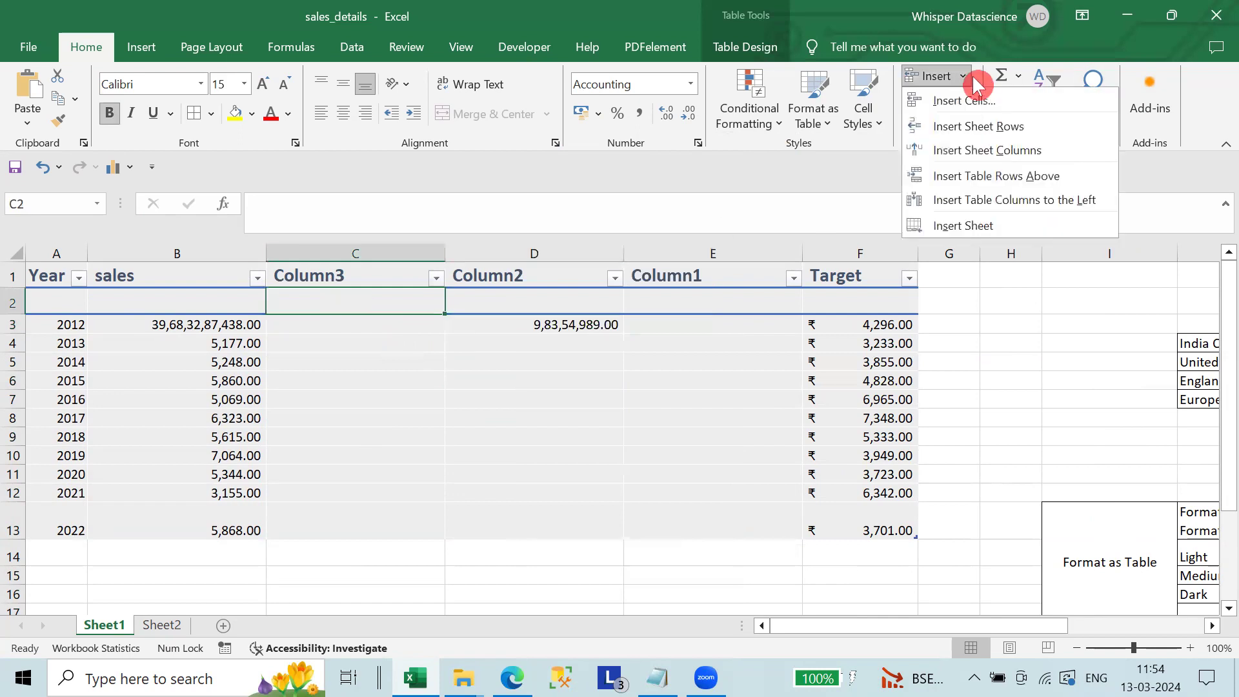
click(980, 172)
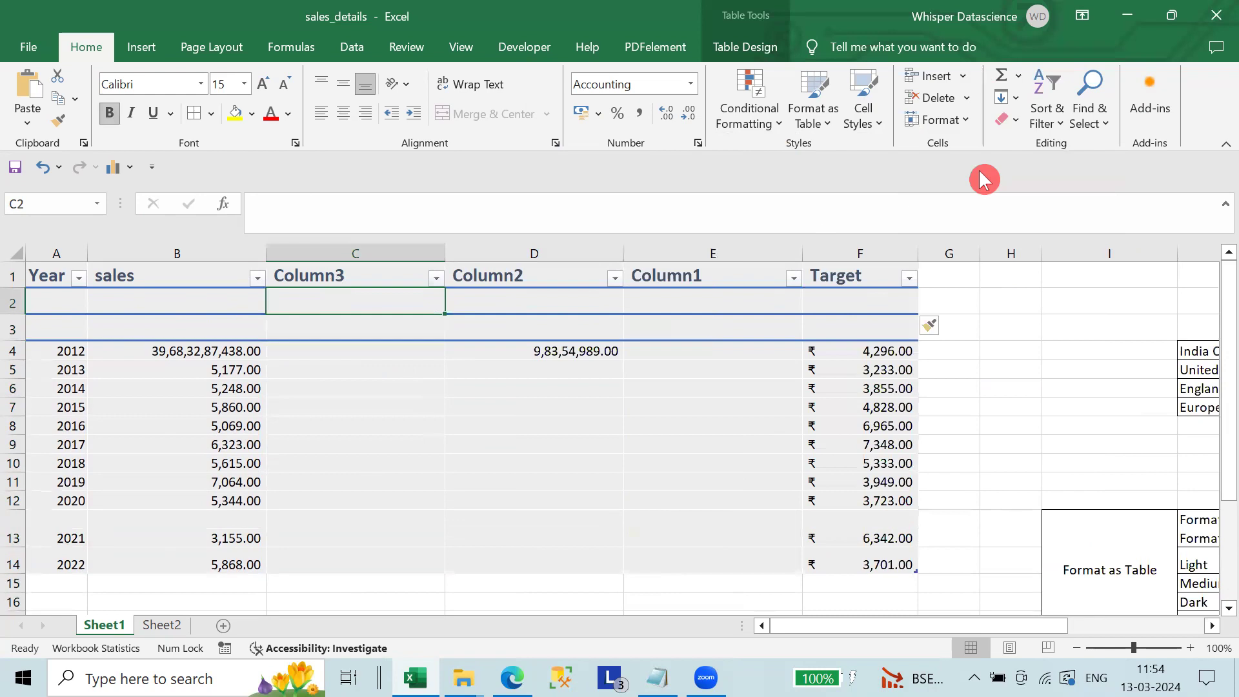
Insert a new worksheet into the workbook, view it, and return to Sheet1.
click(966, 76)
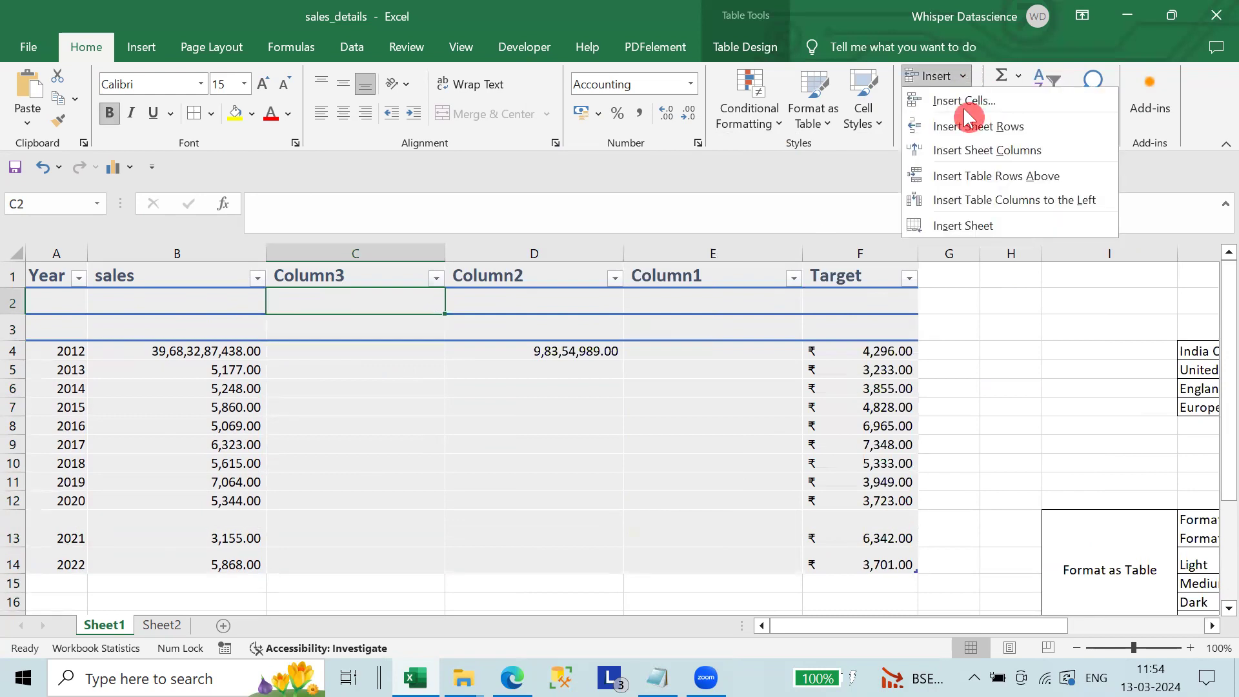
click(983, 217)
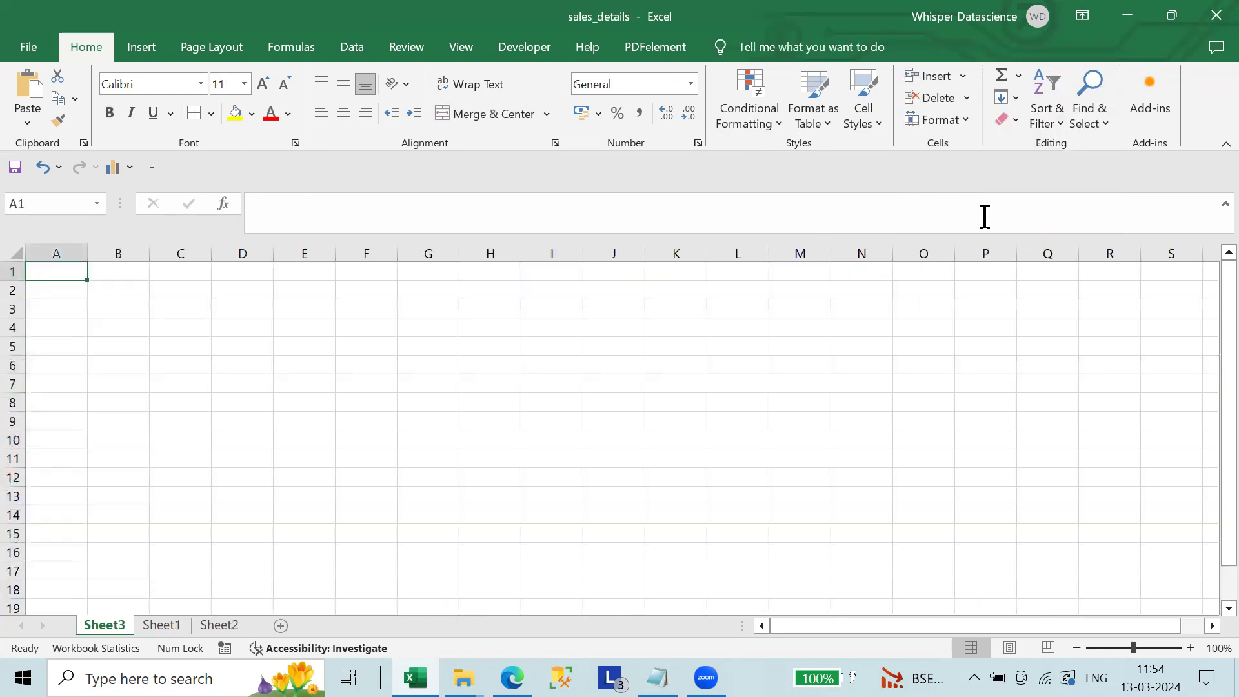
click(140, 623)
click(98, 625)
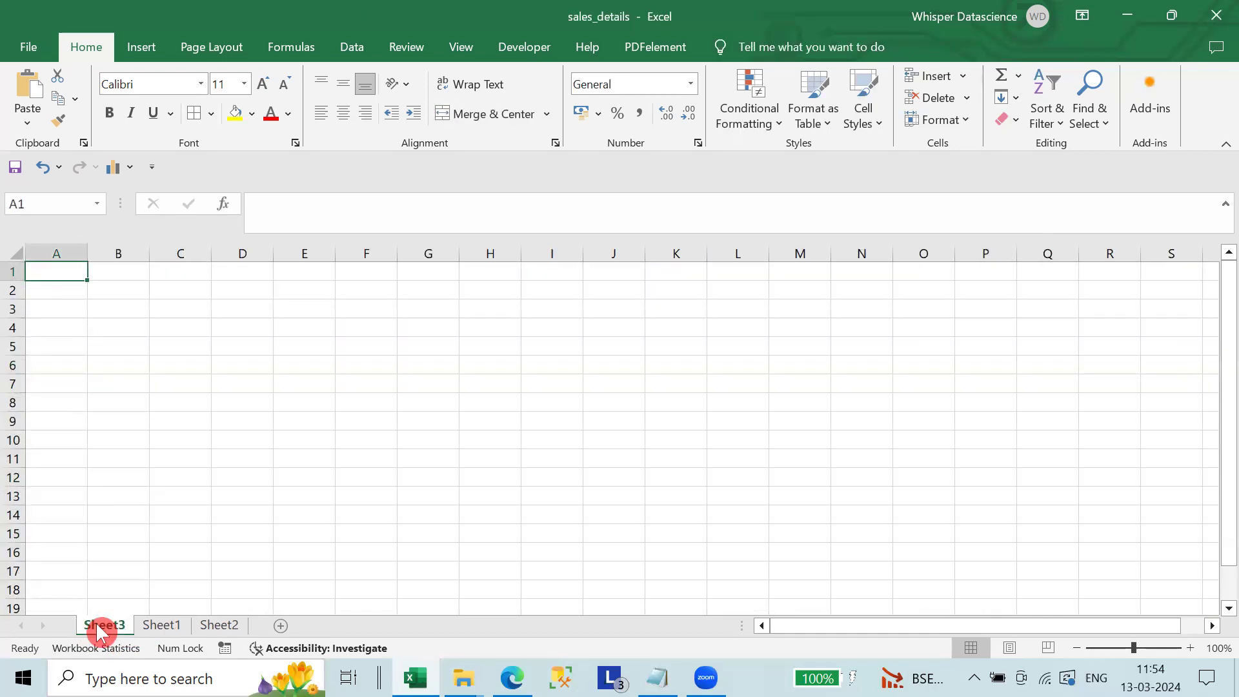
click(167, 624)
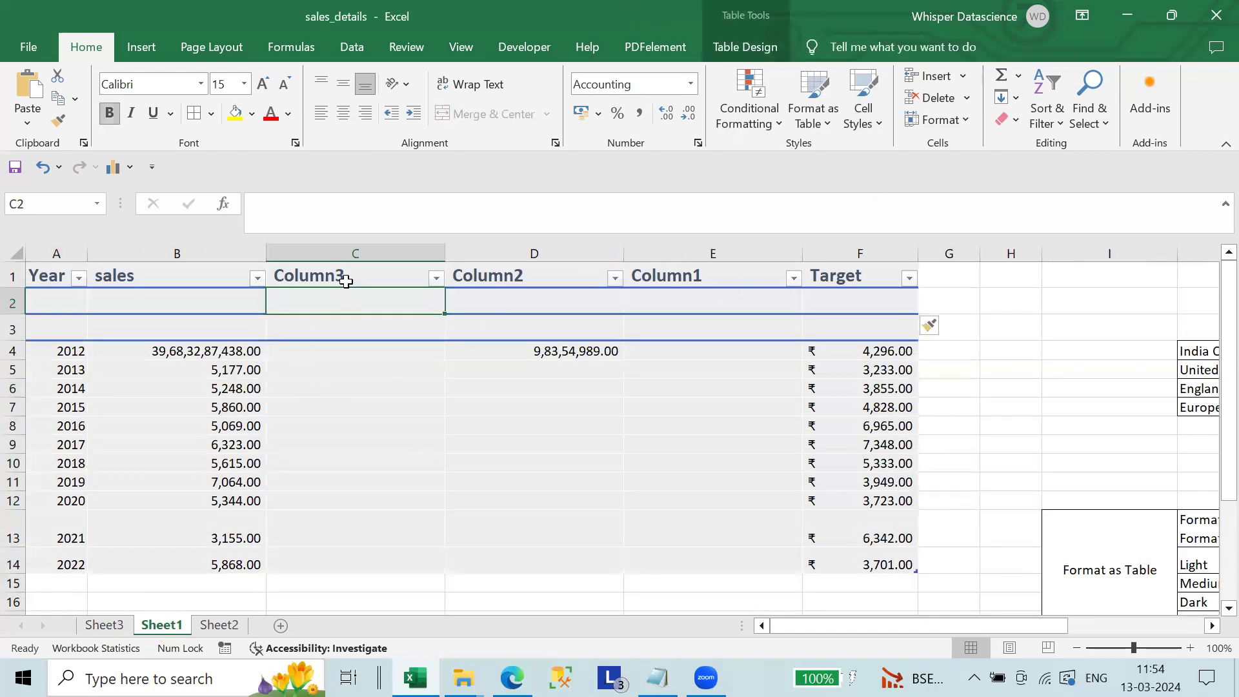
Delete the inserted Column3 and Column2 sheet columns next to the sales column.
click(356, 251)
click(969, 76)
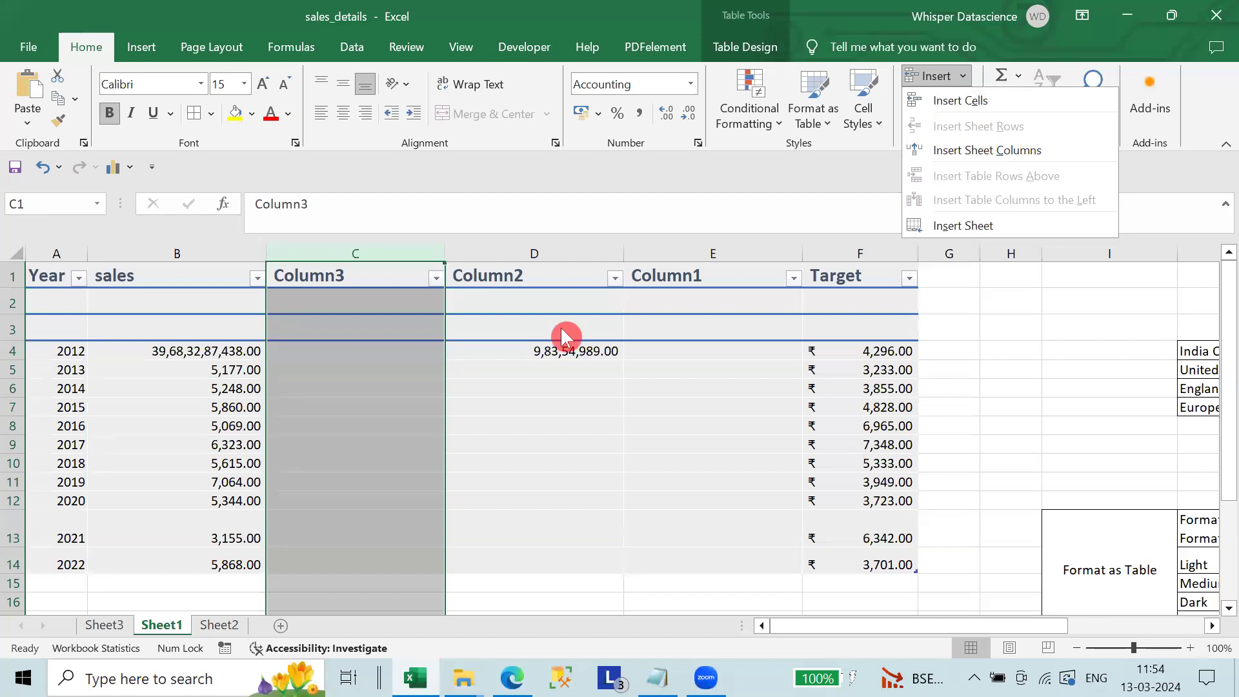
click(719, 421)
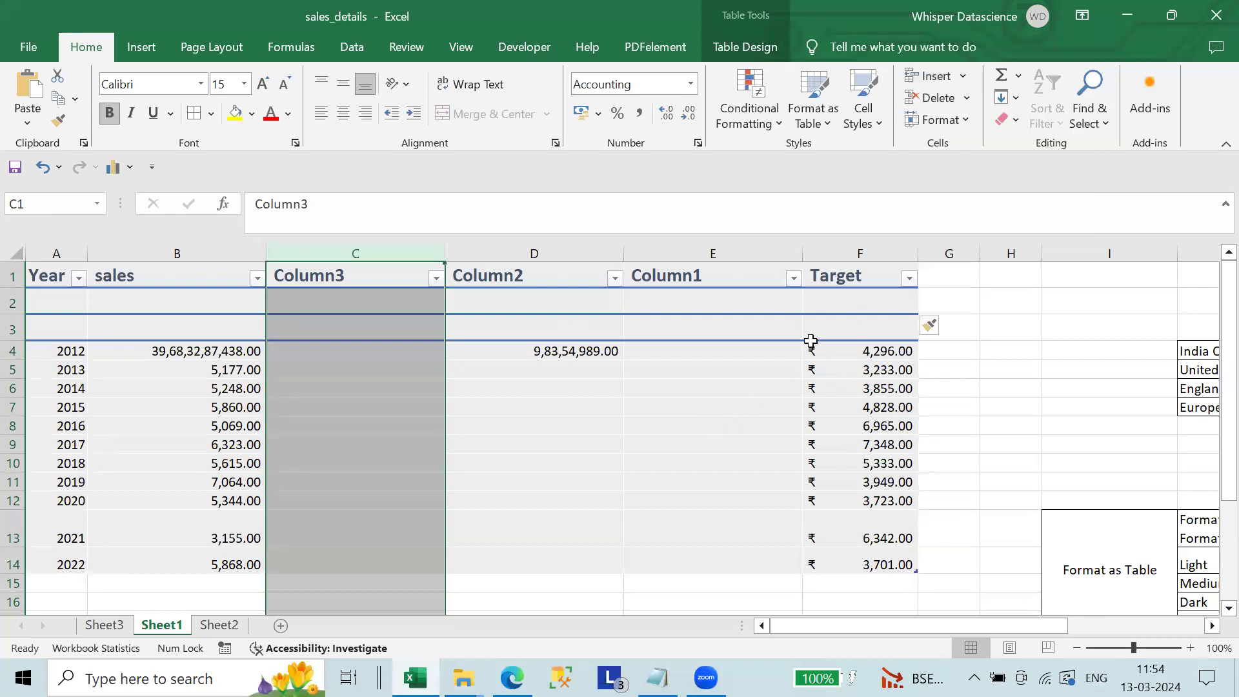
click(969, 97)
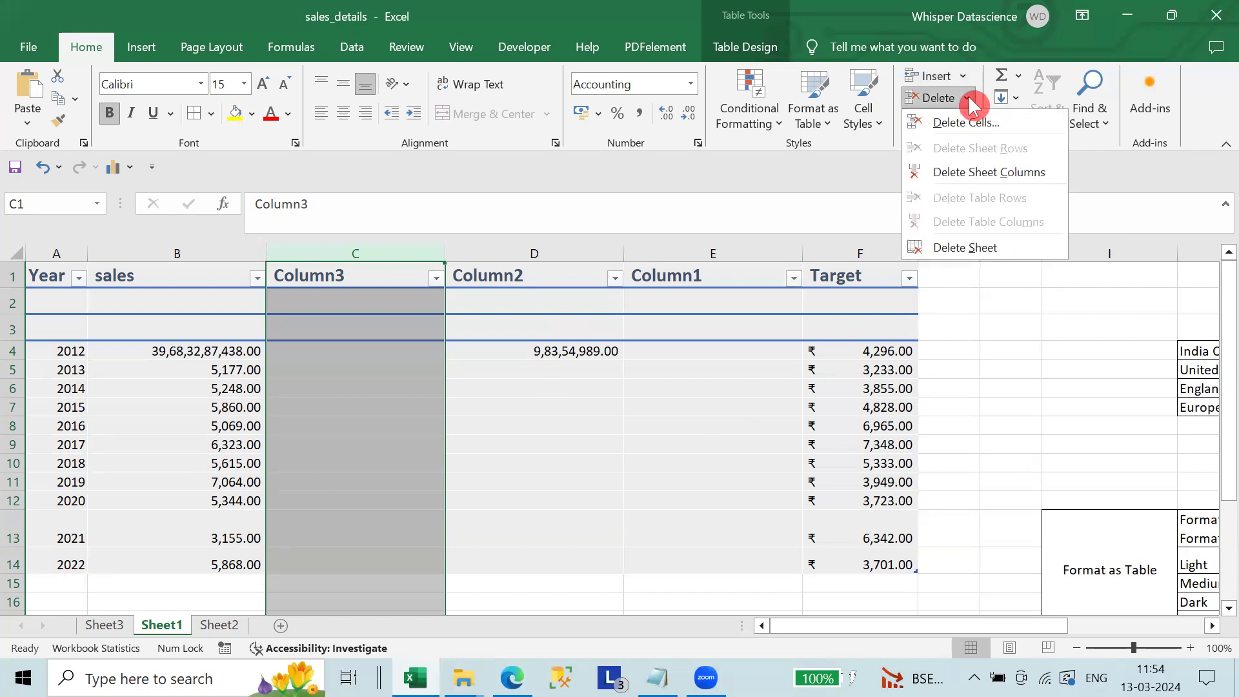
click(968, 125)
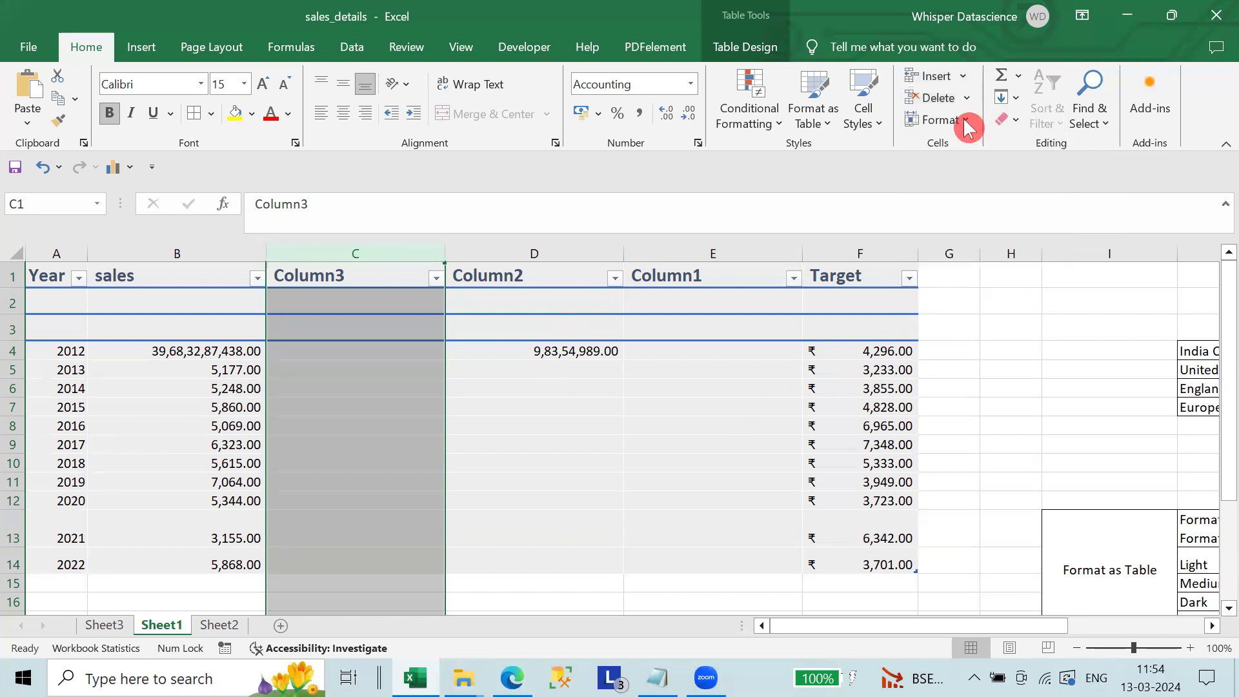
click(969, 97)
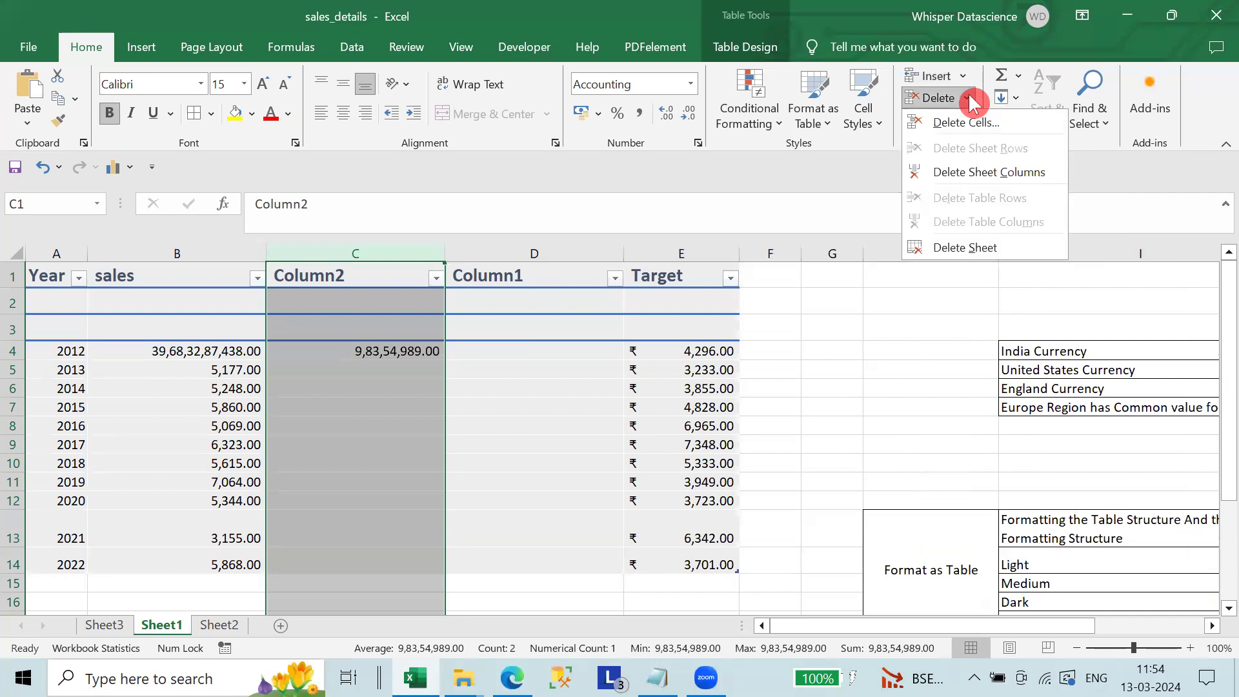
click(984, 171)
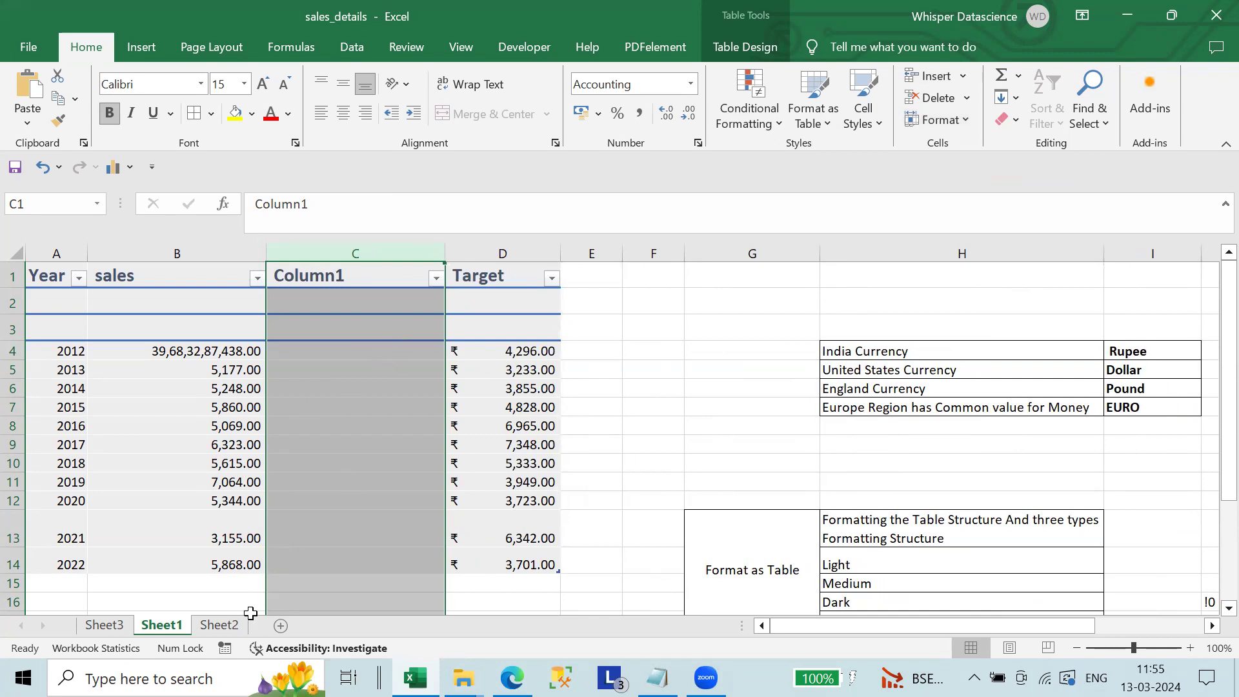
Try deleting the whole sales column from cell B14, accepting the unmerging of merged cells, and undo the deletion.
click(228, 568)
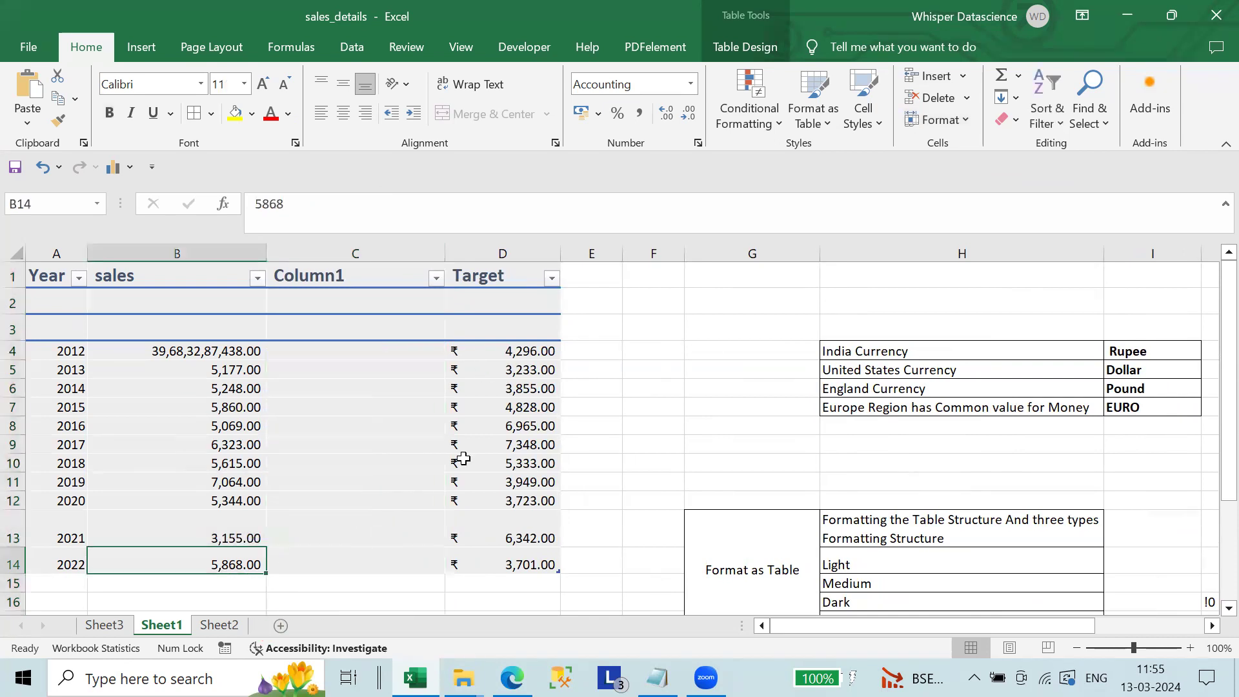
click(966, 97)
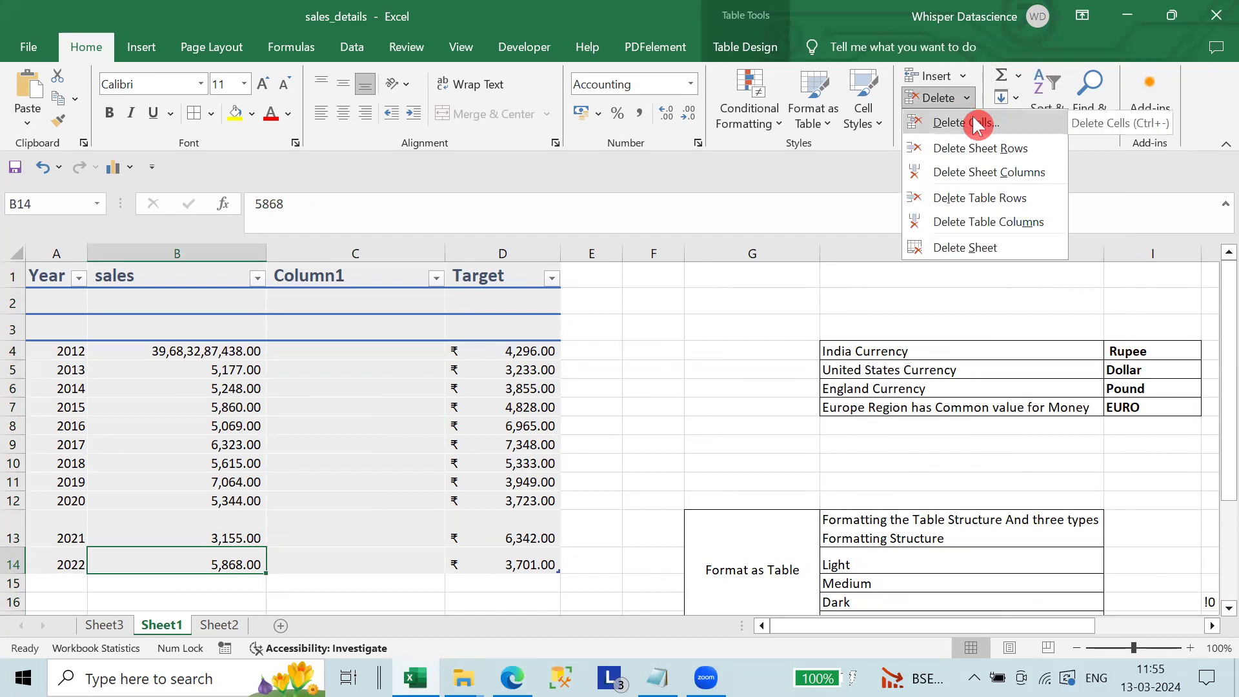
click(972, 122)
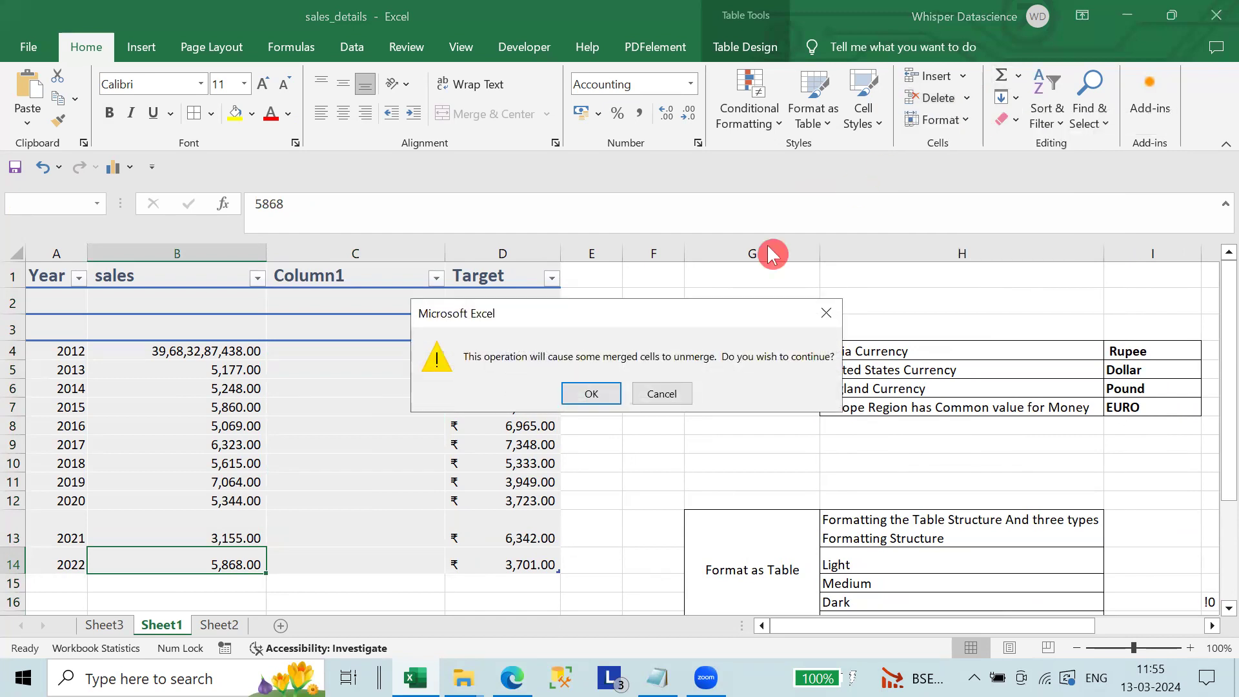
click(593, 395)
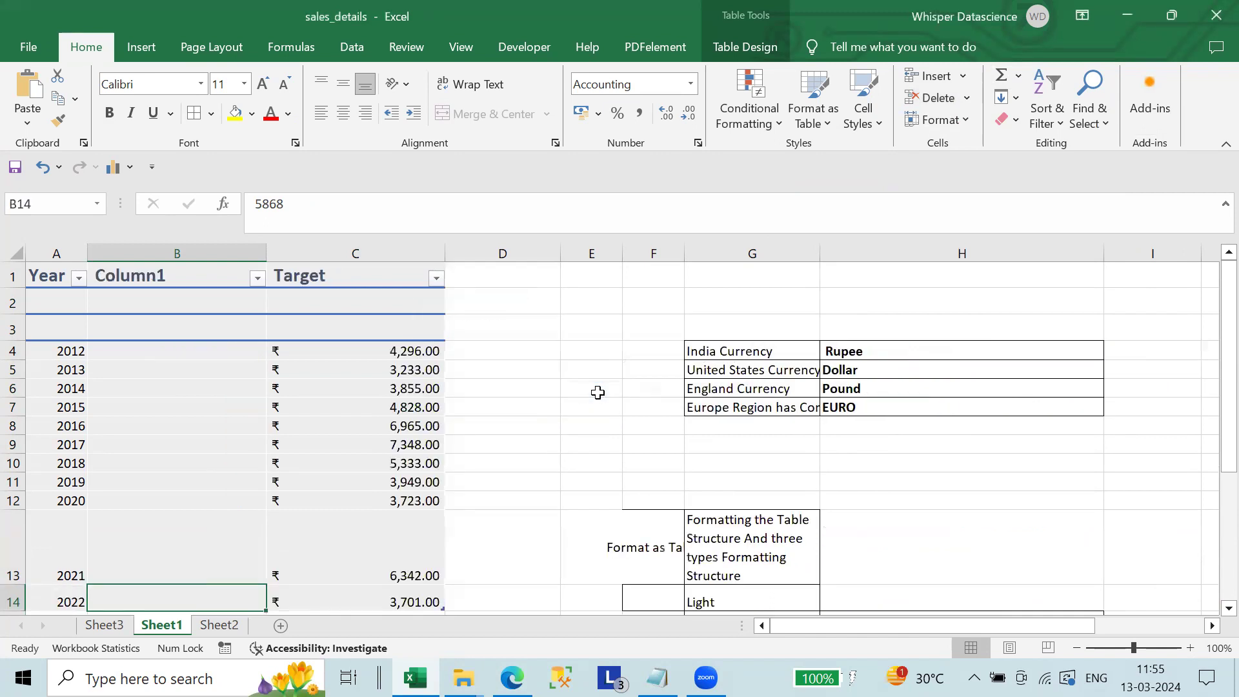
scroll(266, 483, down, 4)
scroll(266, 483, up, 4)
key(ctrl+z)
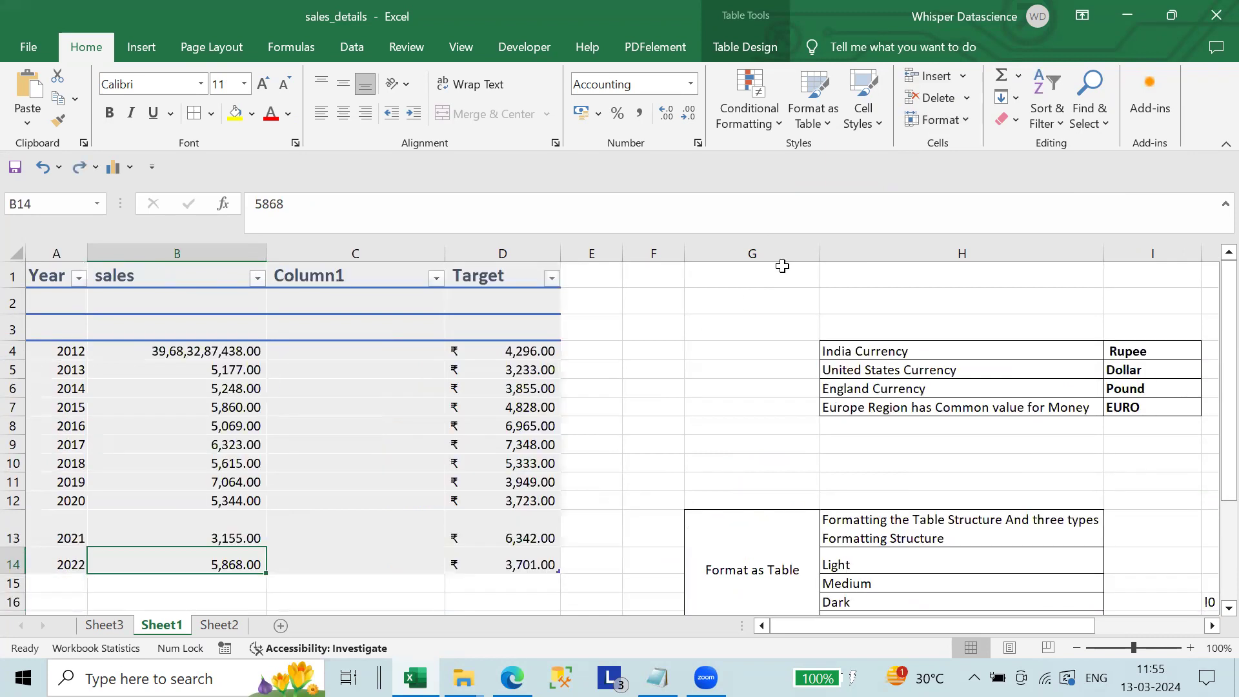
Delete the entire sheet row 8 containing the 2016 record.
click(237, 428)
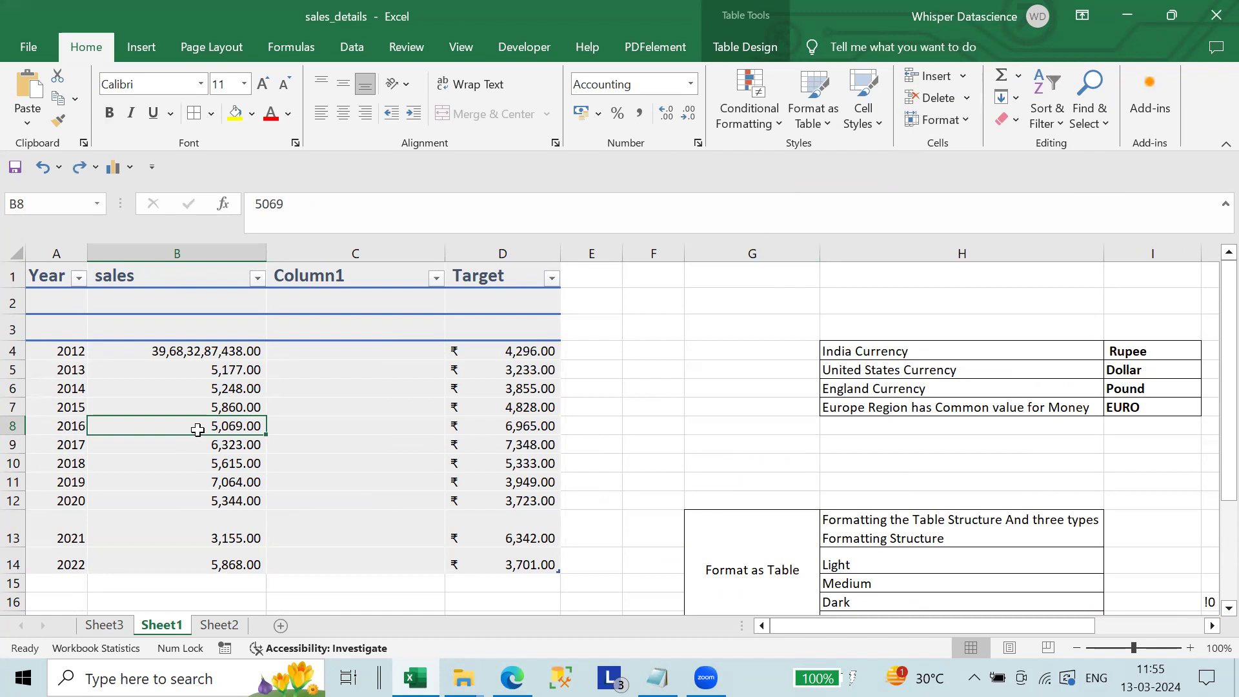
click(297, 425)
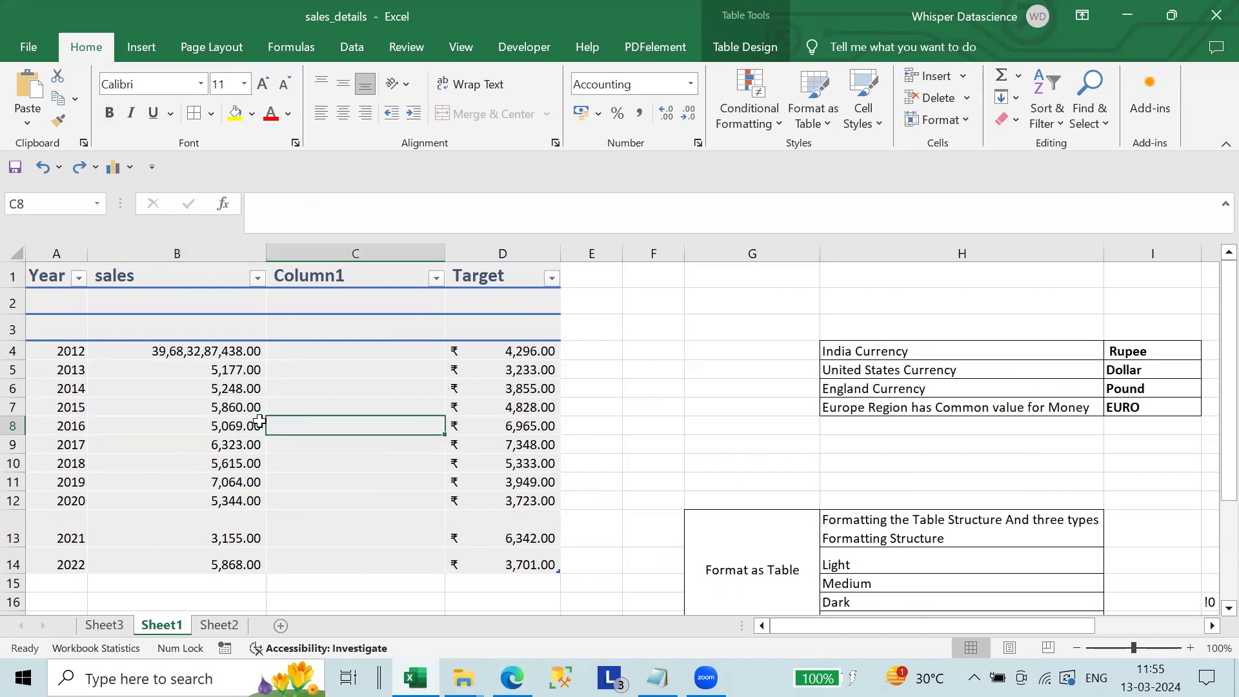
click(24, 430)
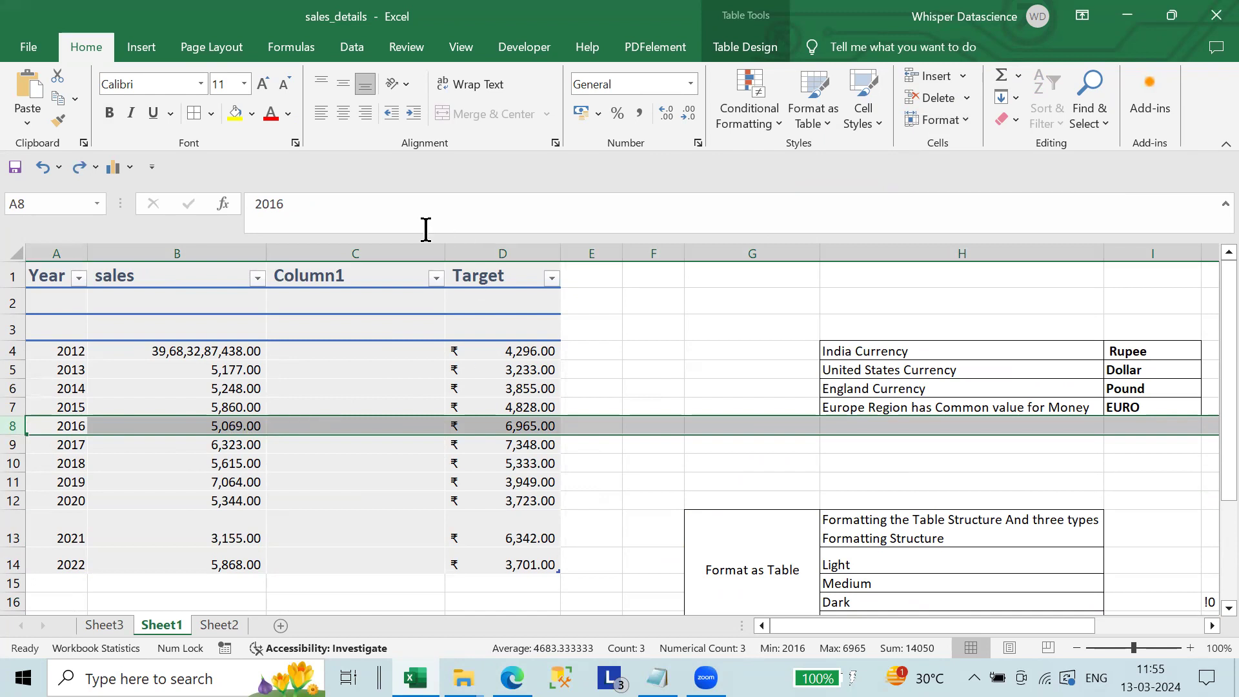
click(315, 429)
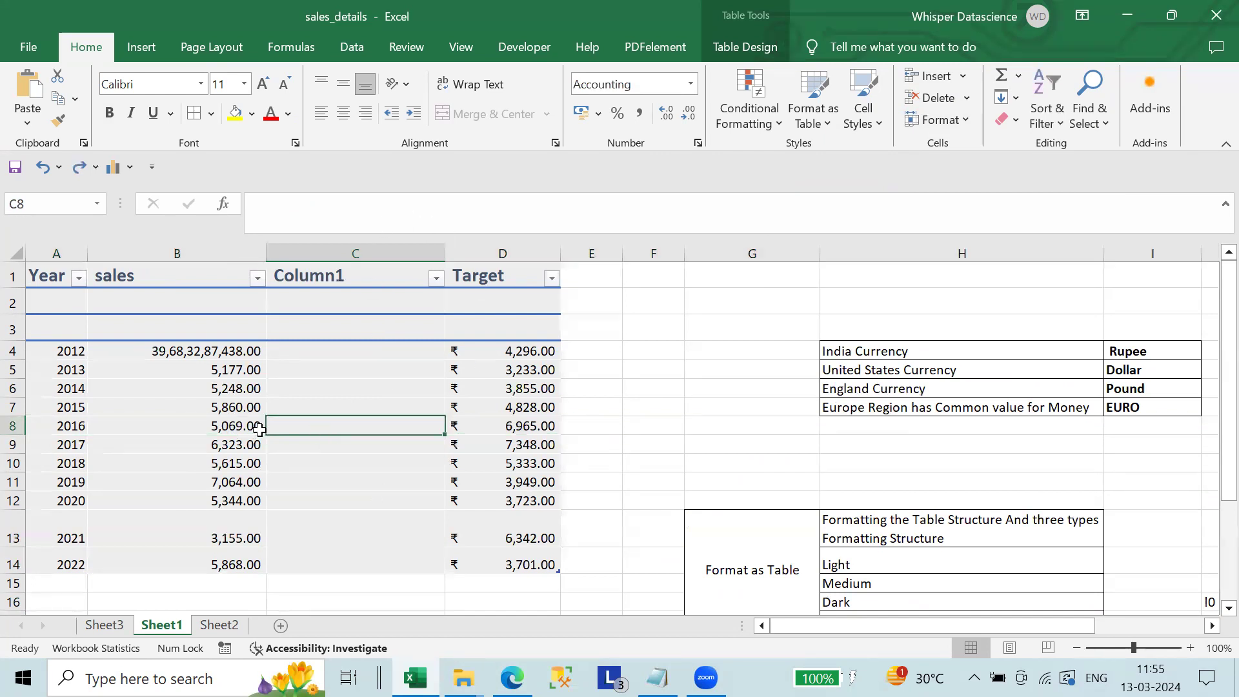
click(18, 430)
right_click(19, 432)
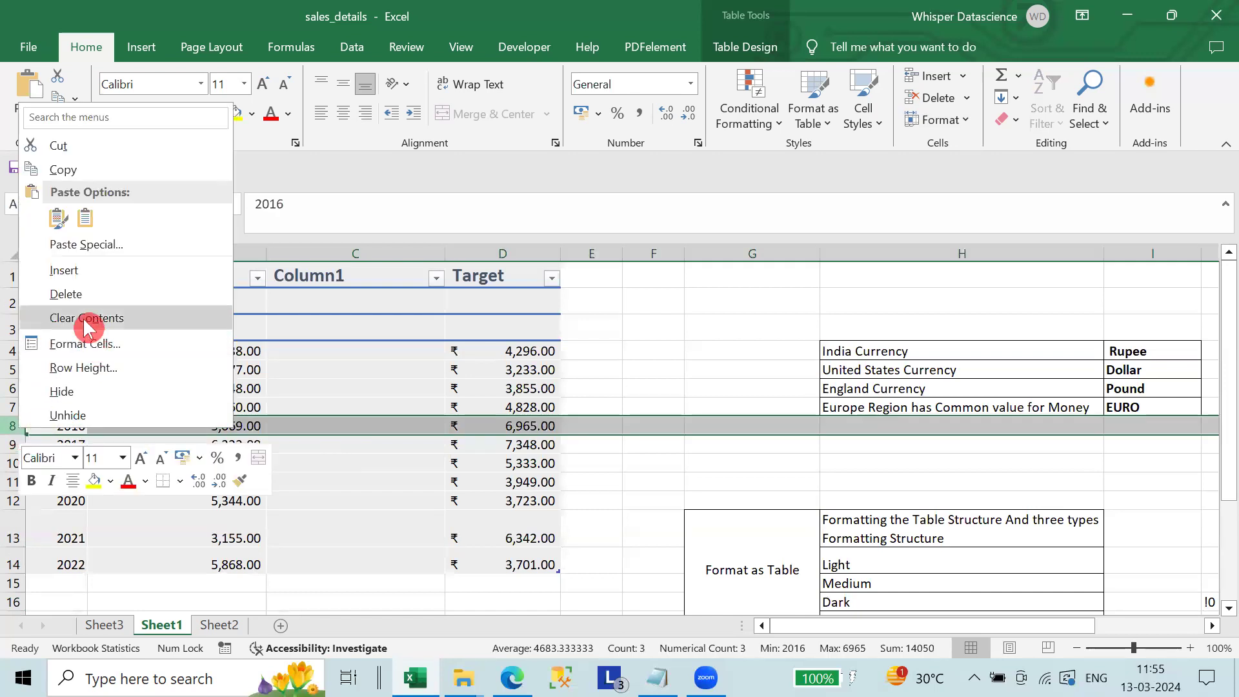
click(65, 294)
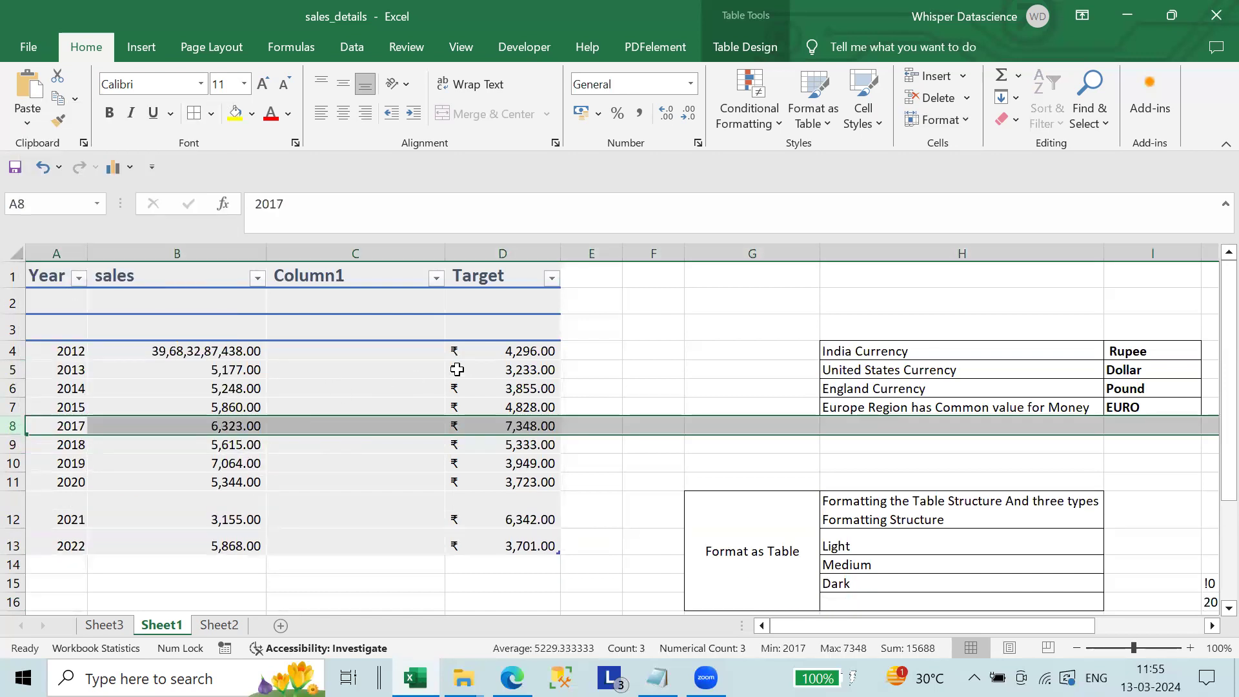
Delete the entire sales column B from the sheet.
click(192, 249)
right_click(191, 248)
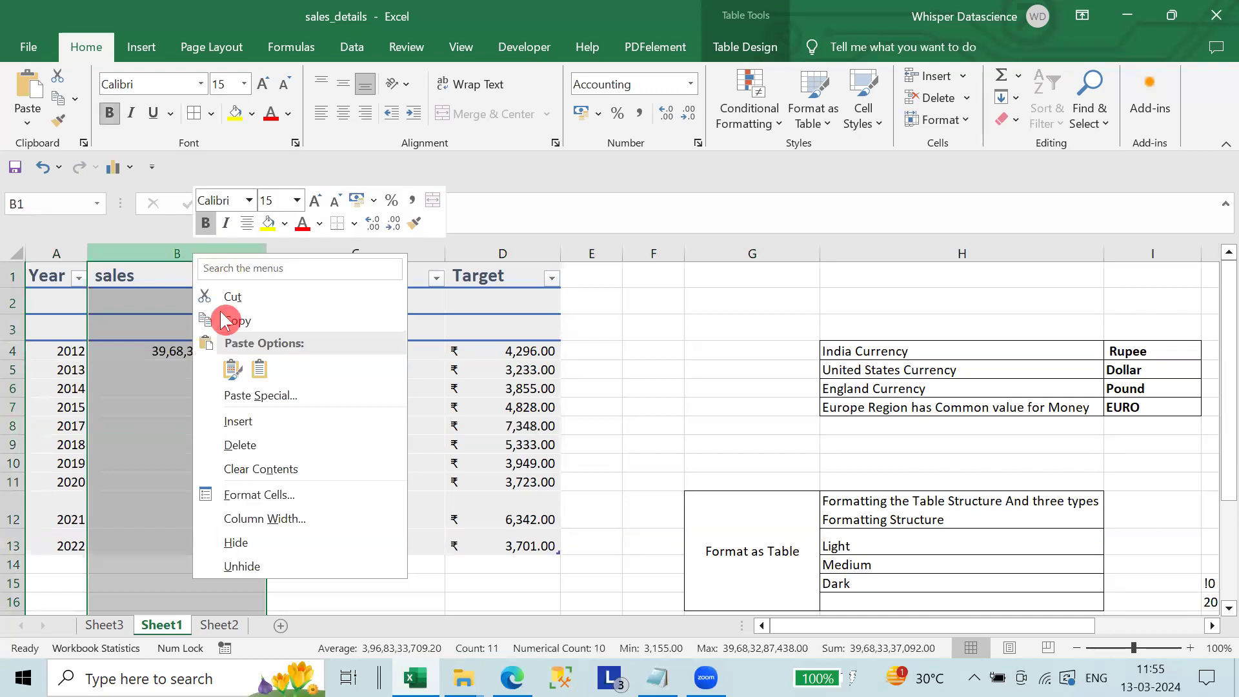
click(273, 435)
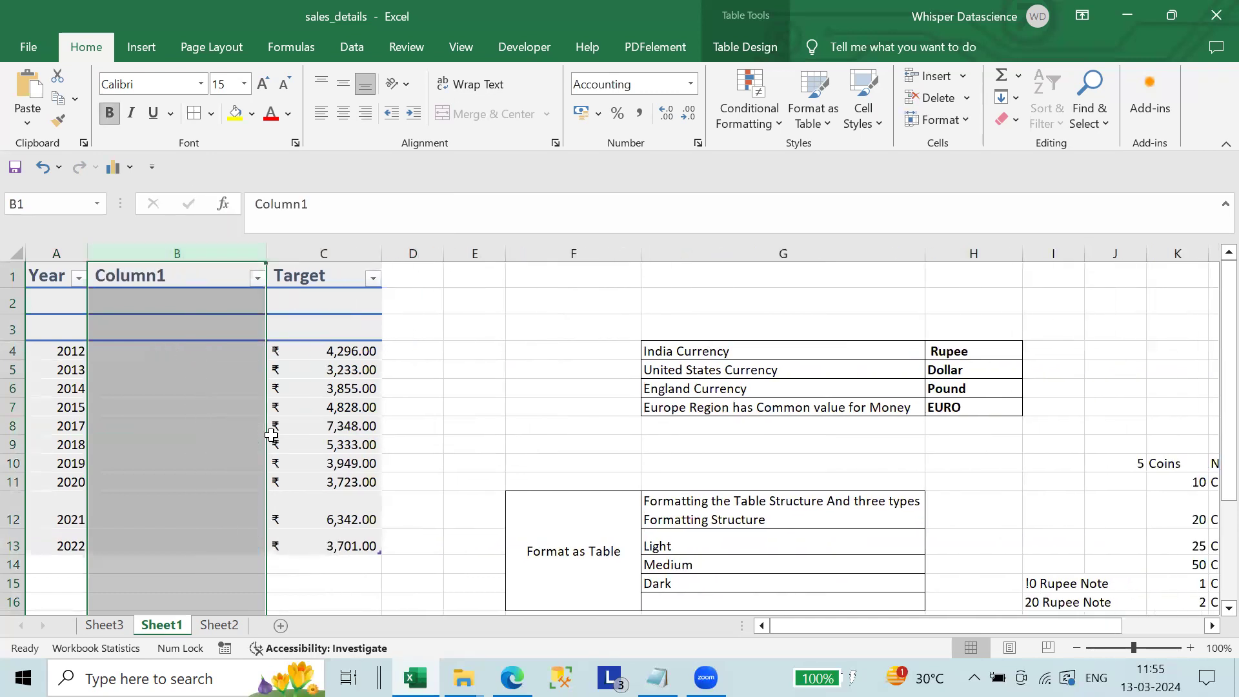
Delete the empty Column1 sheet column beside Year, and undo both this deletion and the preceding deletion of the sales column.
right_click(191, 249)
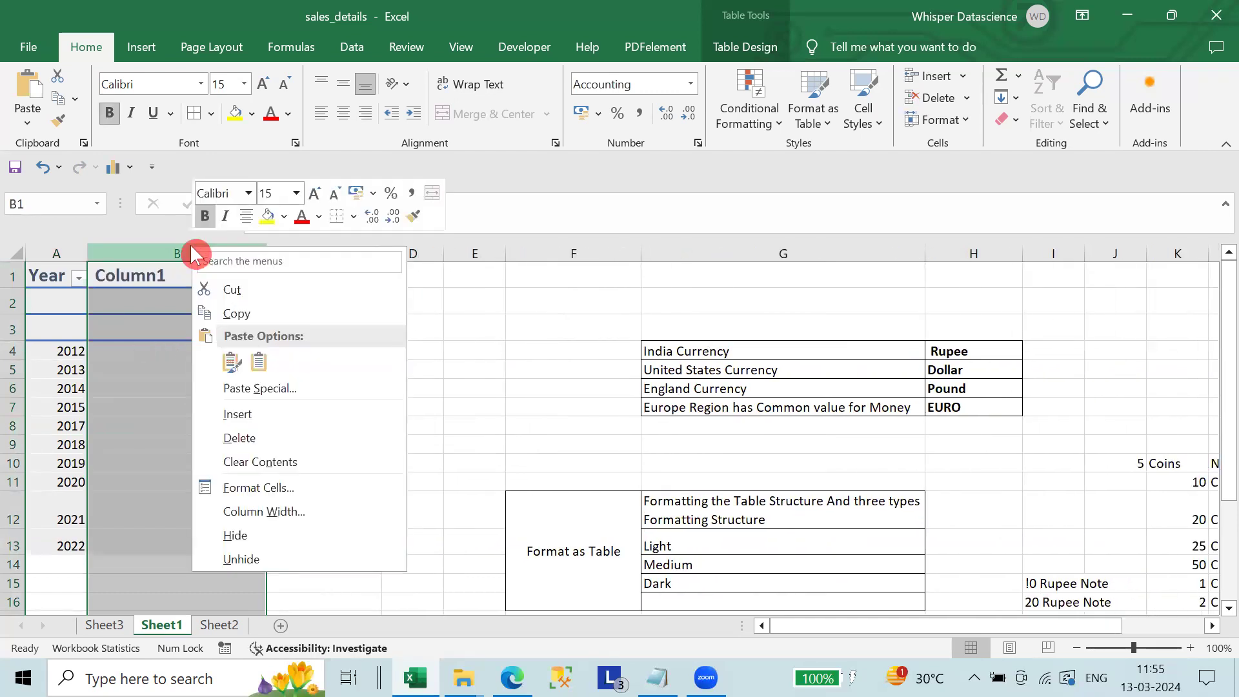
click(253, 439)
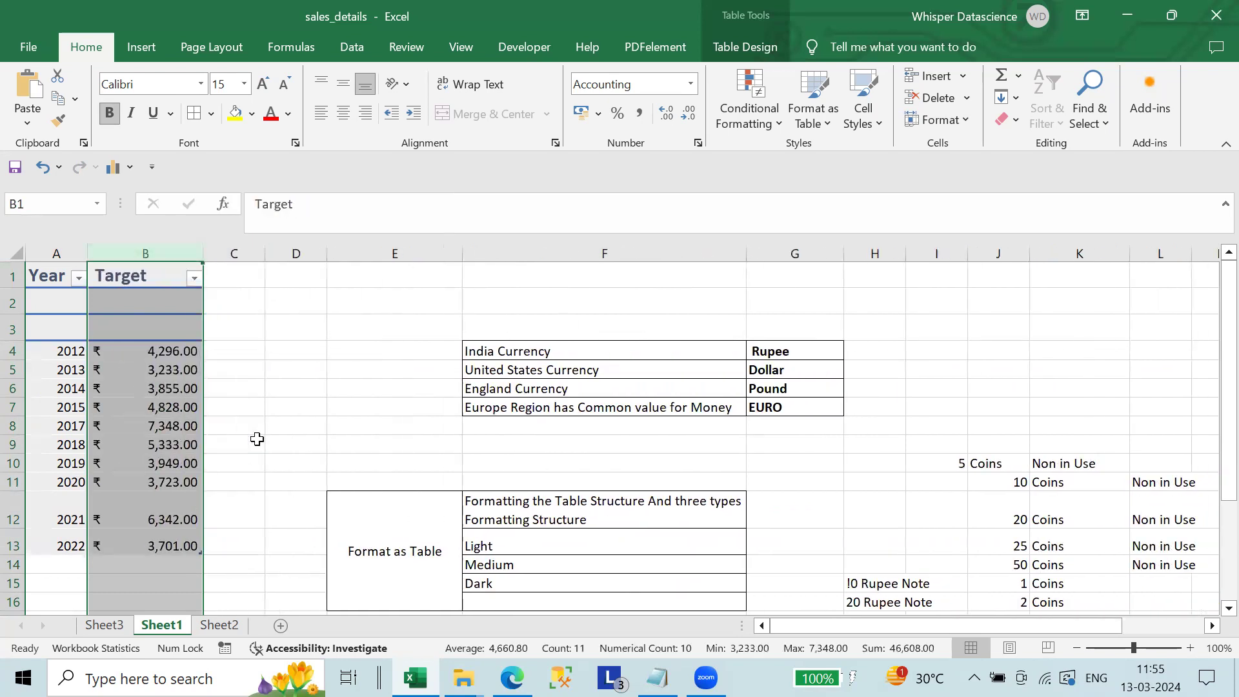
key(ctrl+z)
key(ctrl+z)
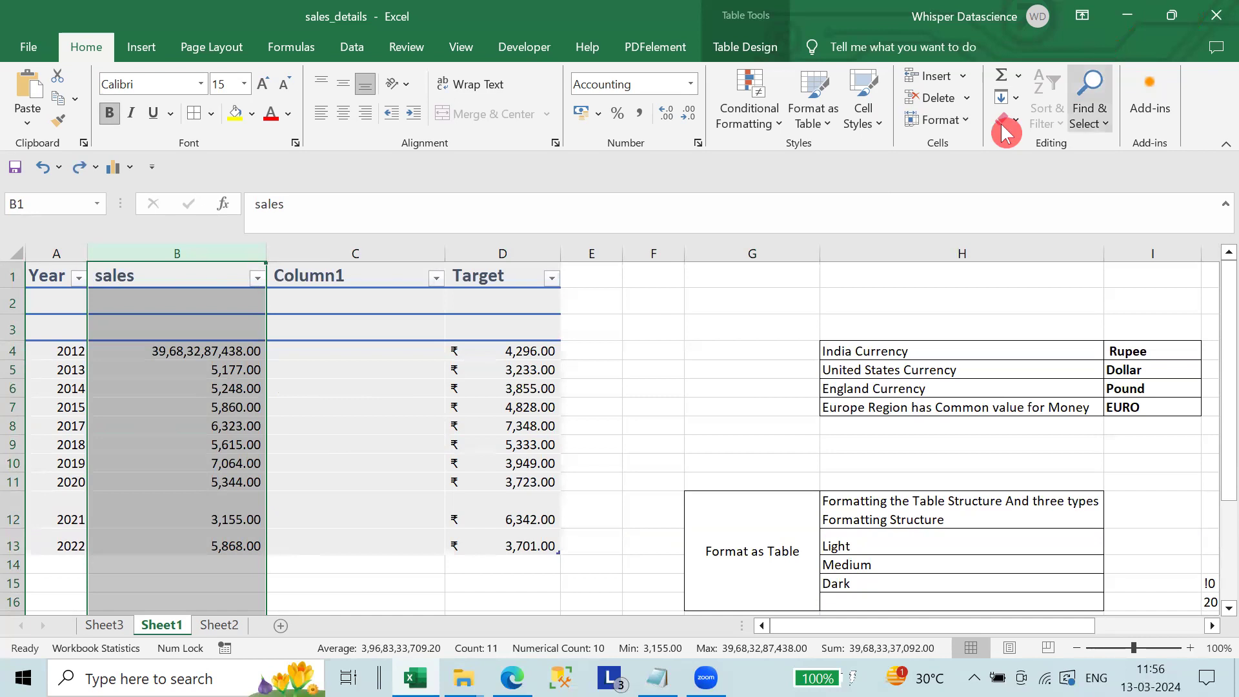
Delete the empty Sheet3 from the workbook.
click(881, 121)
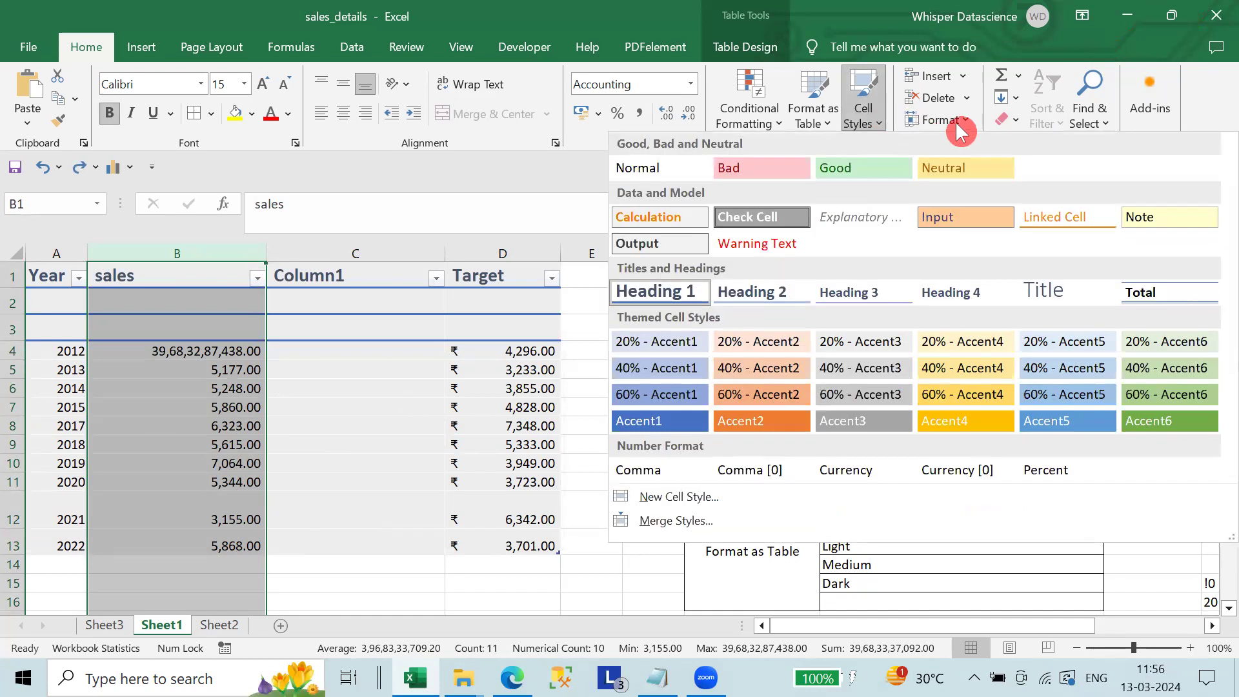
click(966, 107)
click(964, 99)
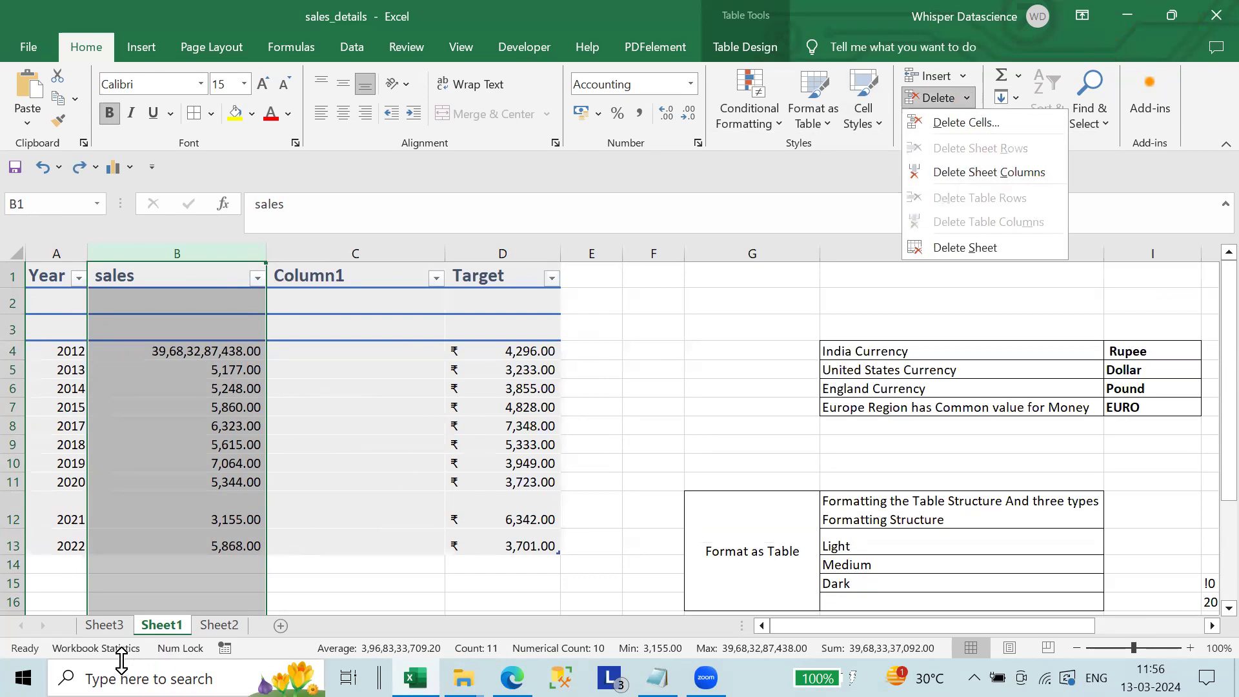
click(115, 627)
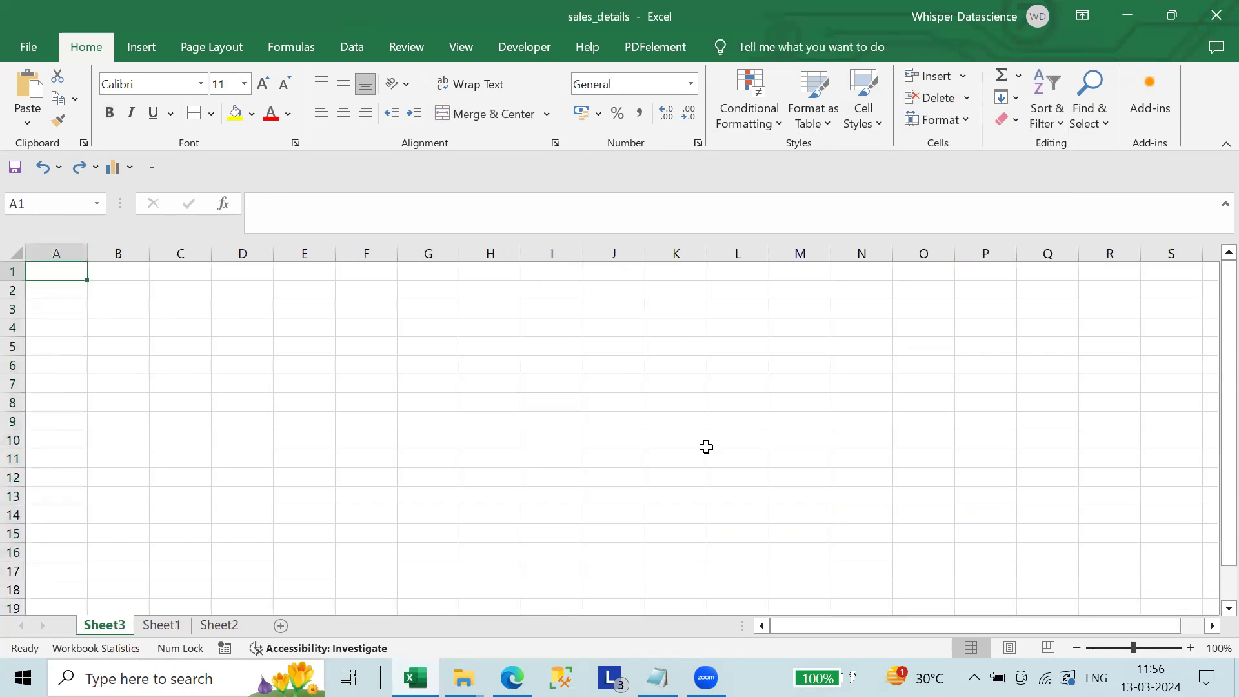
click(976, 98)
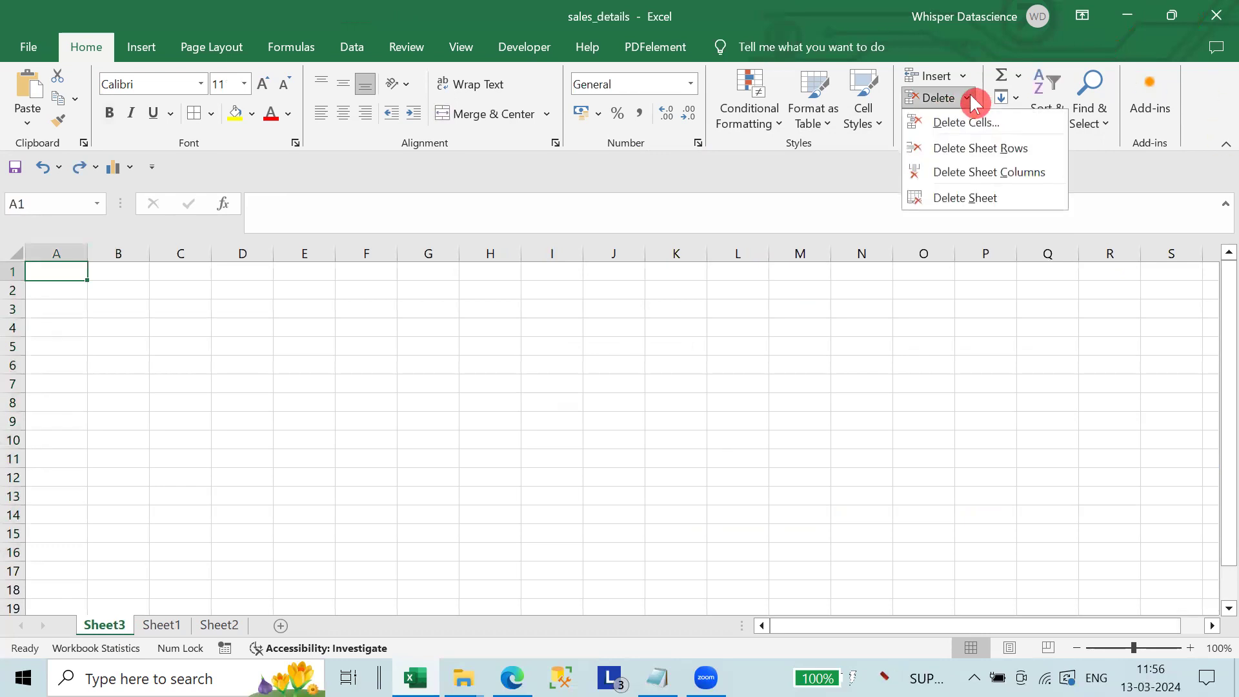
click(998, 192)
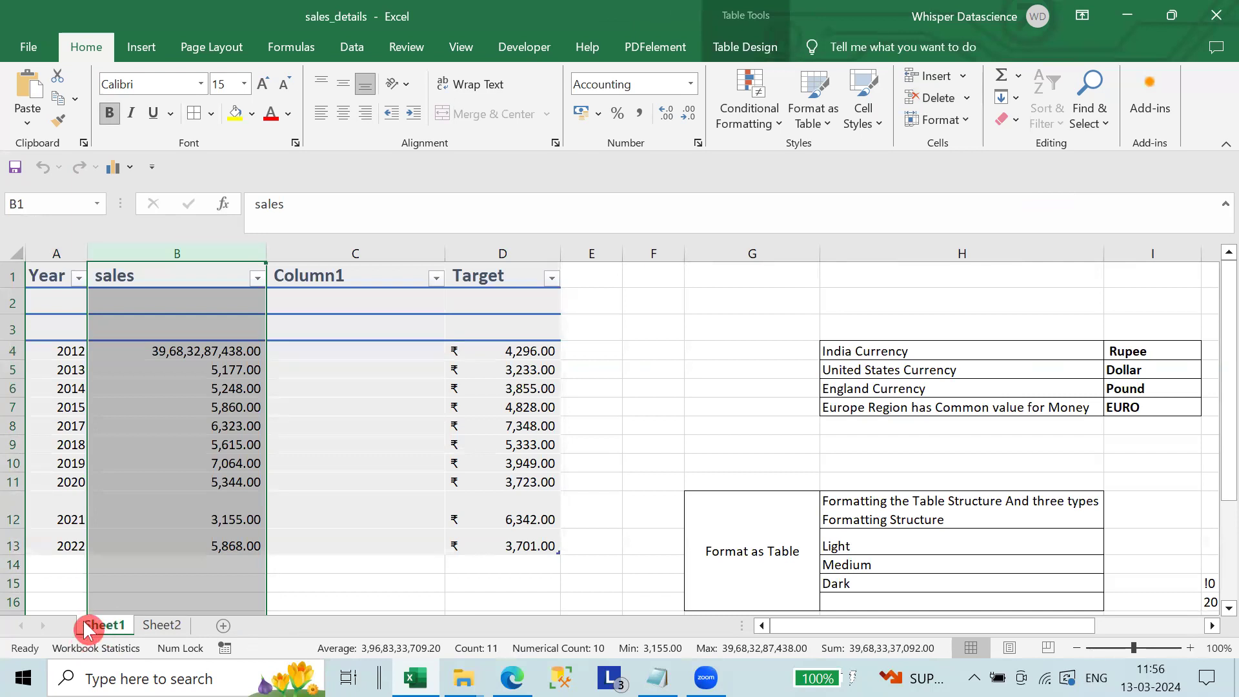
Add a new blank sheet after Sheet1 and delete that sheet again.
click(225, 626)
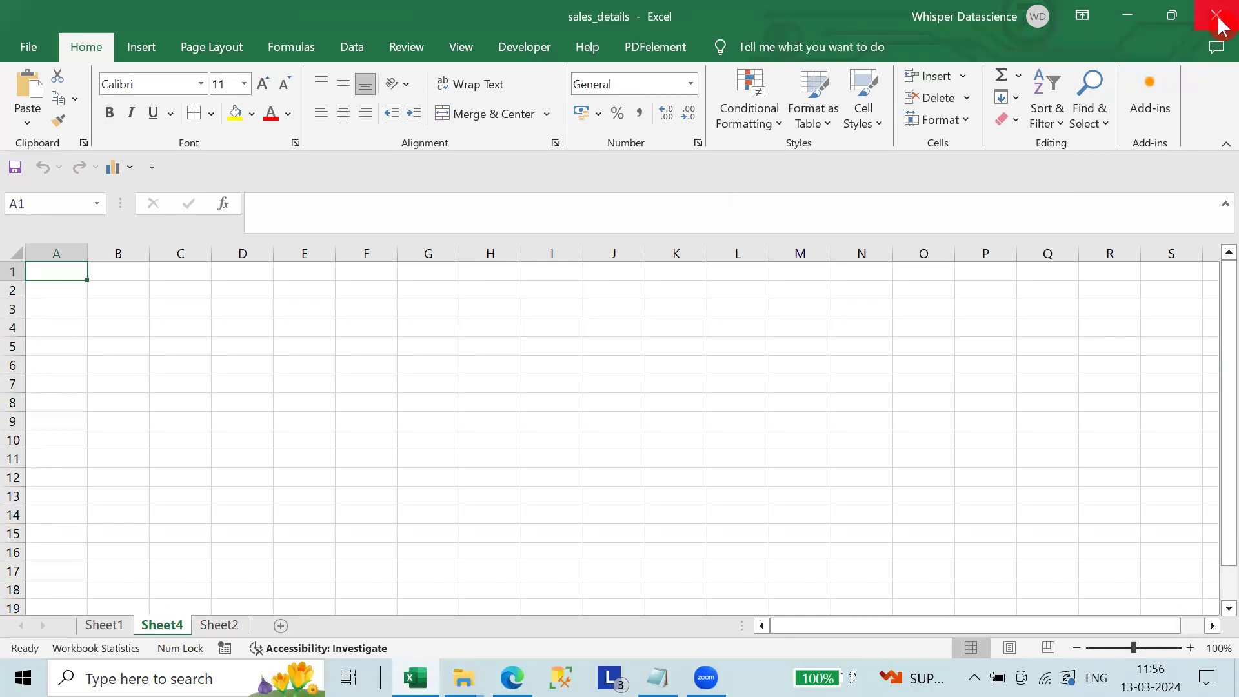
click(966, 96)
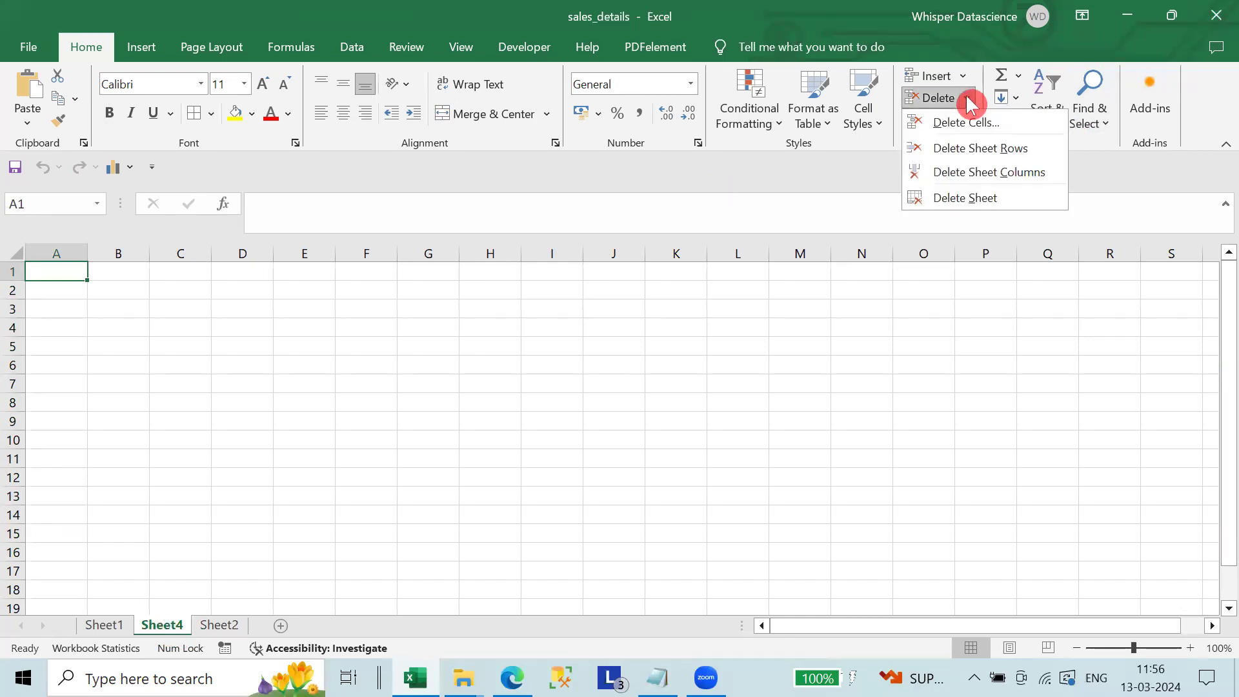
click(968, 197)
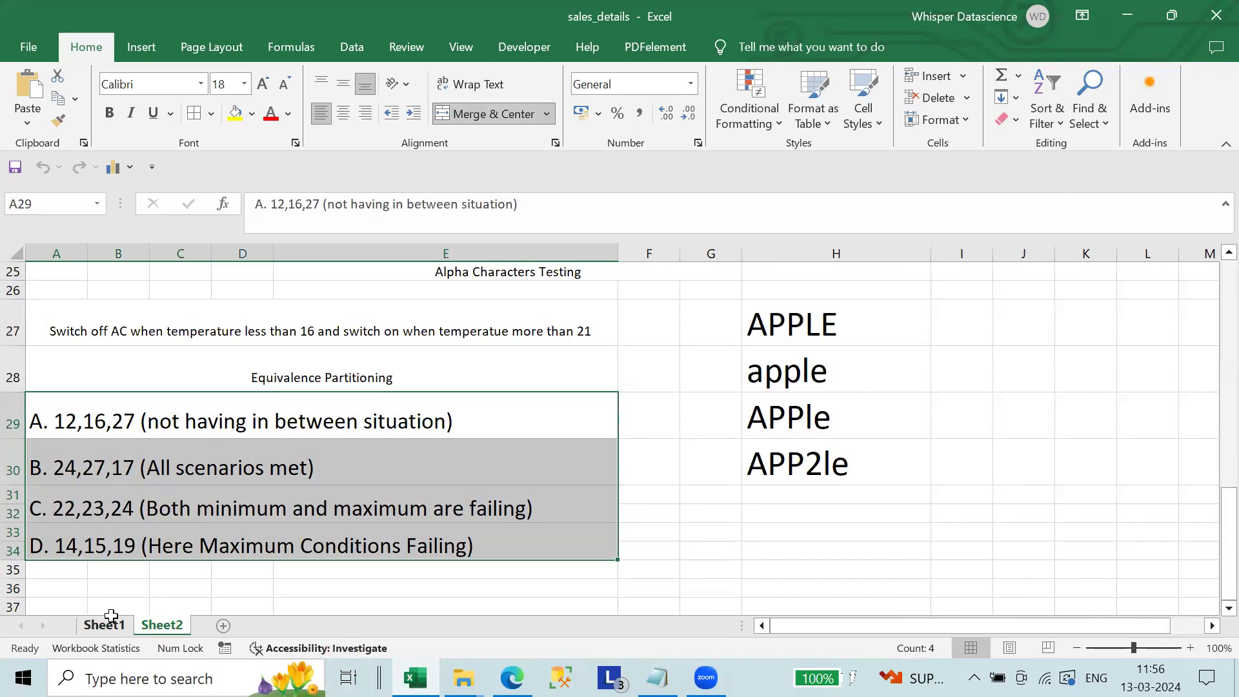
Add a new blank sheet after Sheet2 and accept the row height of 14.5 for row 1.
click(224, 626)
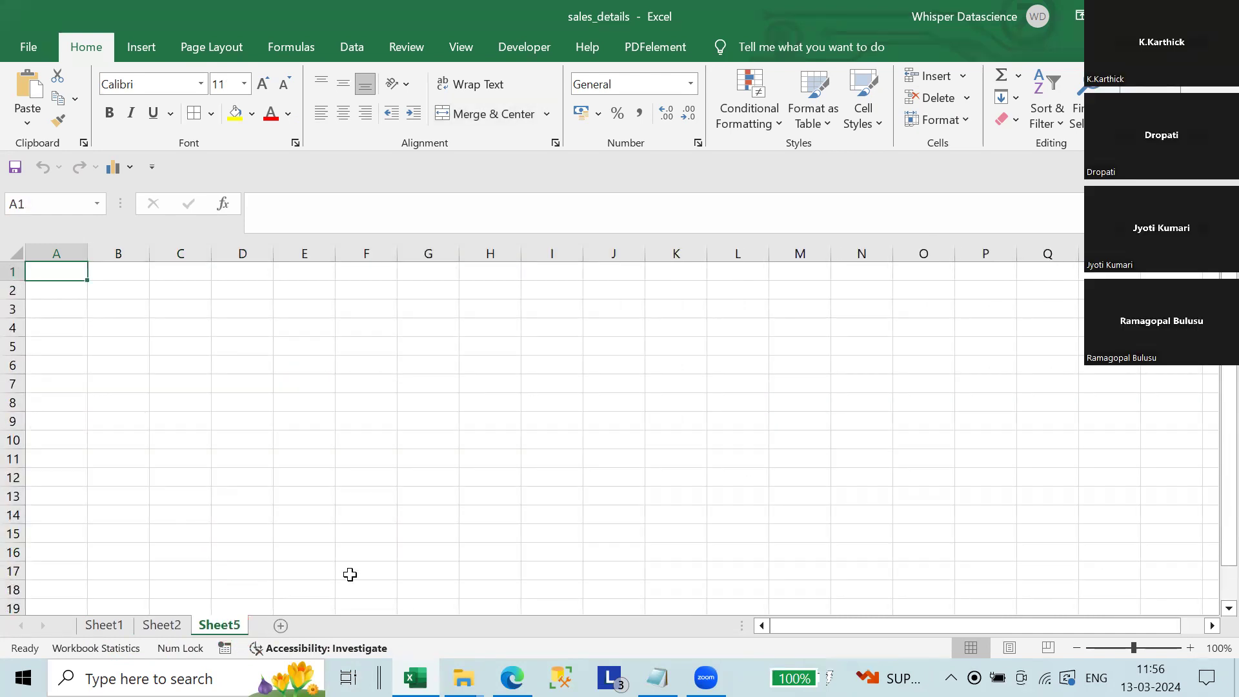
click(969, 119)
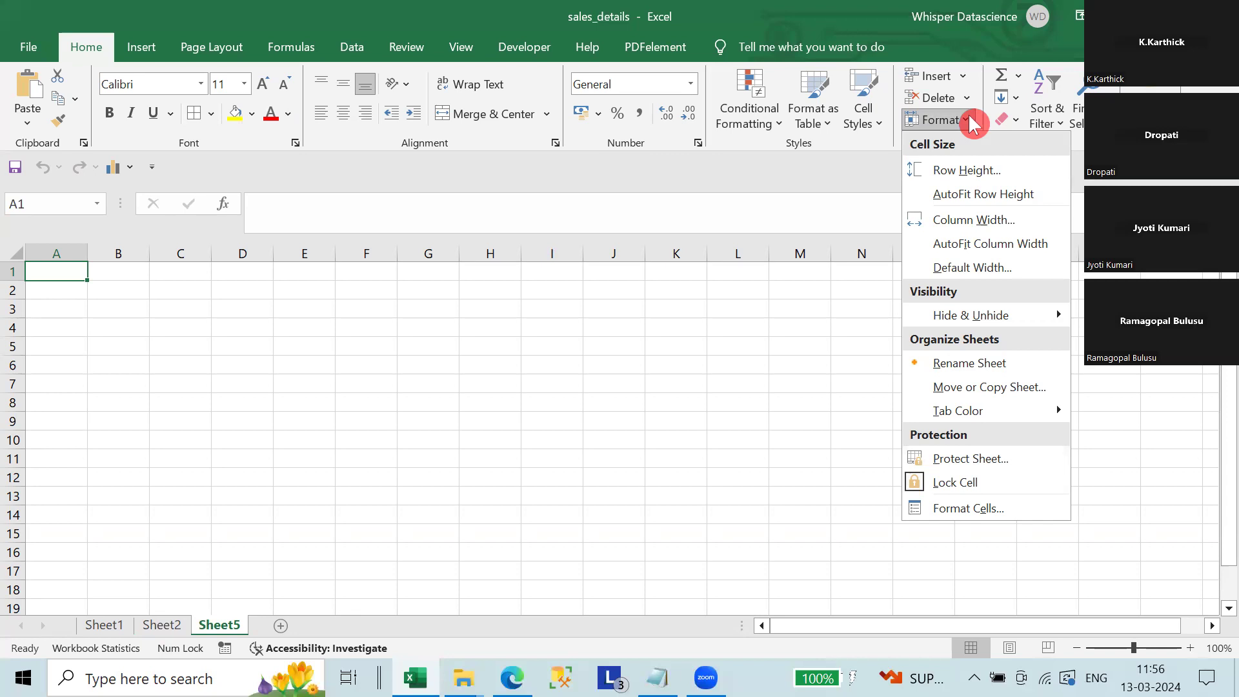
click(973, 172)
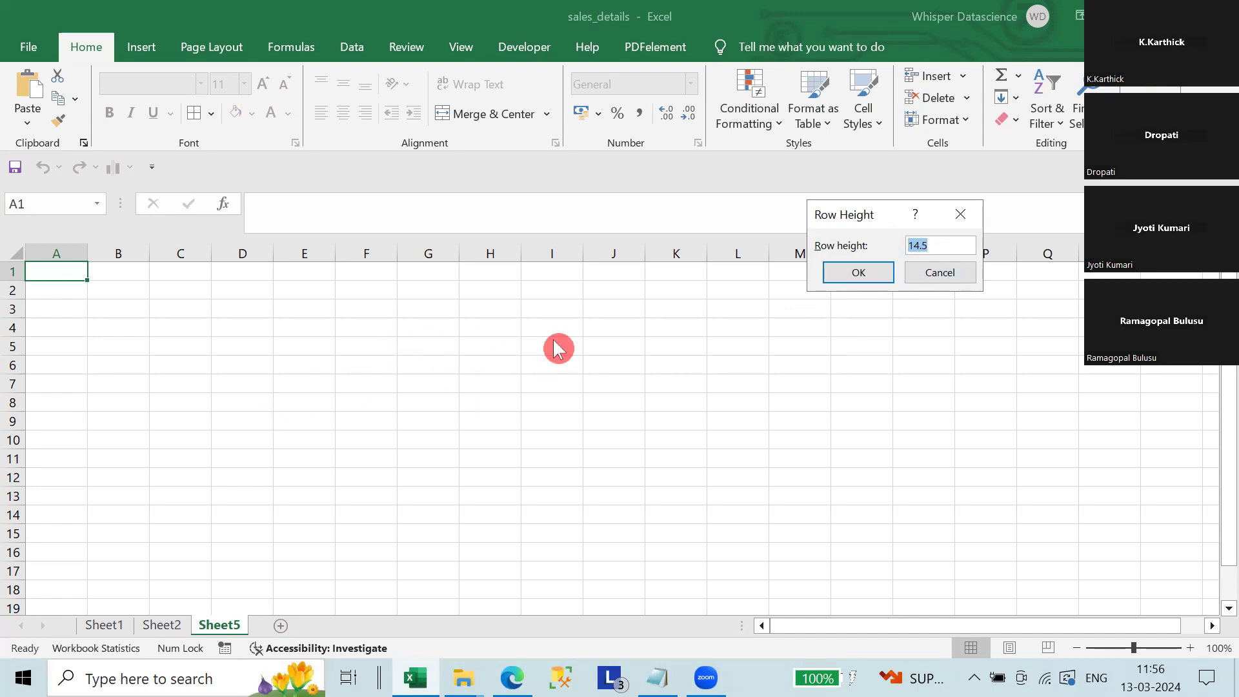
click(867, 273)
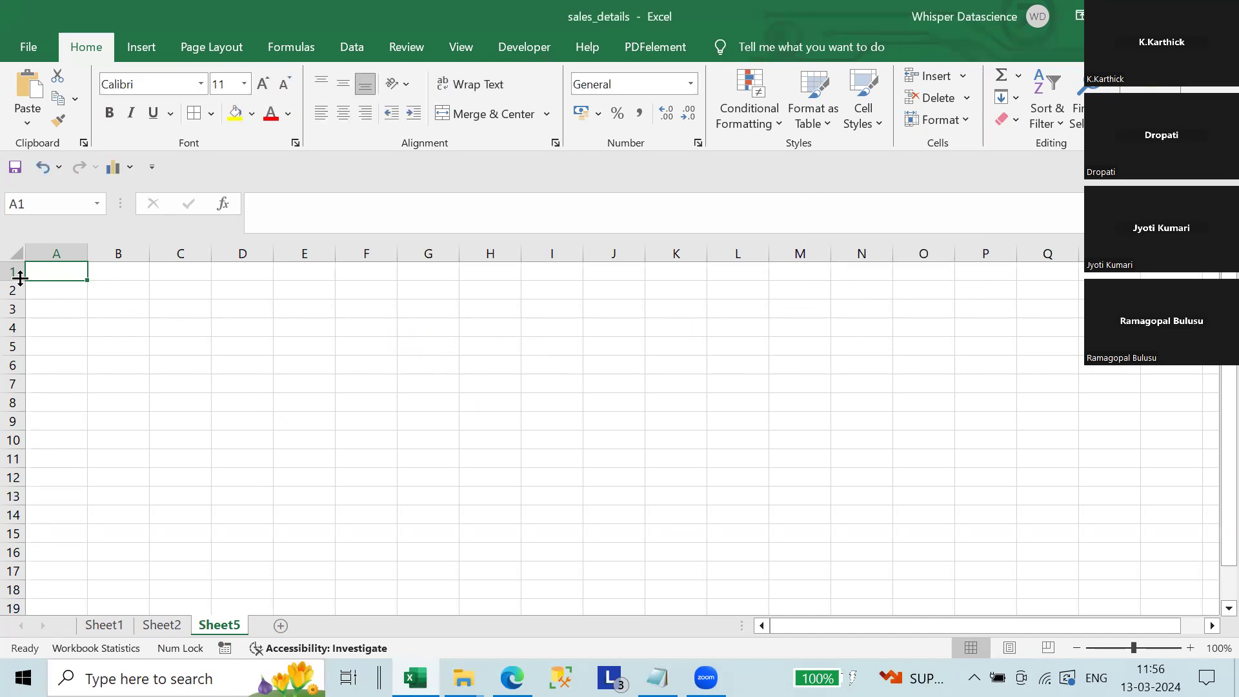
Stretch row 1 to a height of about 62 and widen column A to roughly four times its default width.
drag(21, 281, 17, 340)
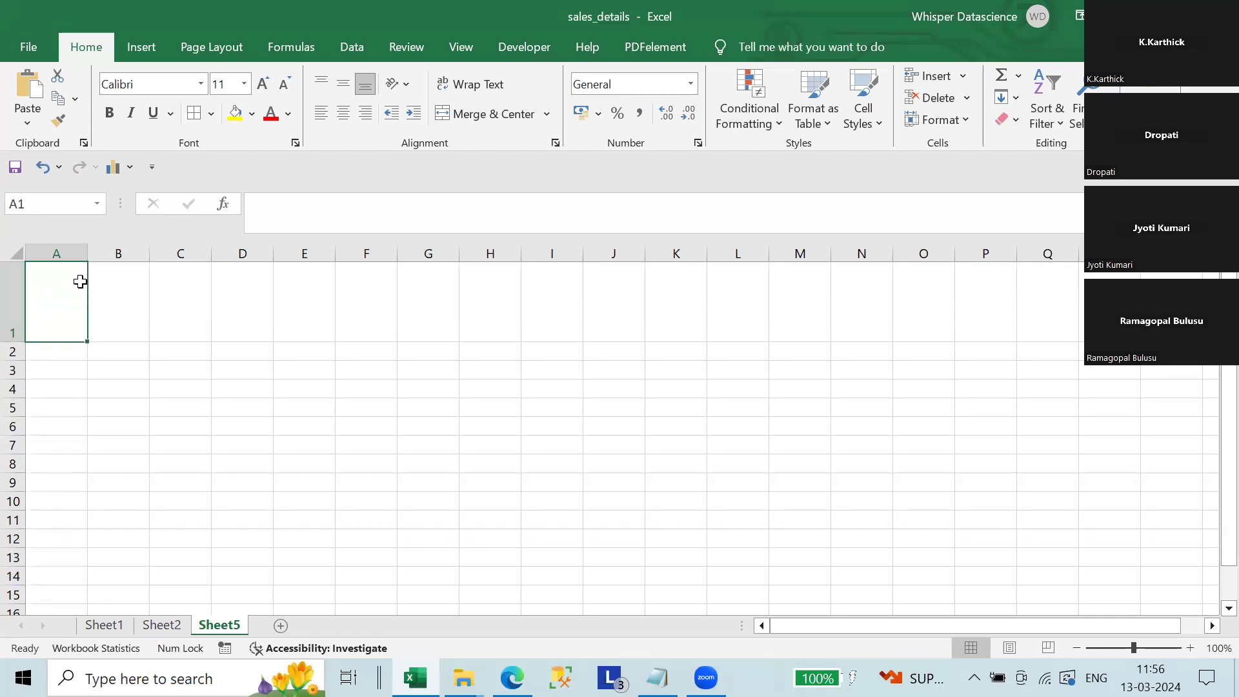
drag(87, 254, 295, 253)
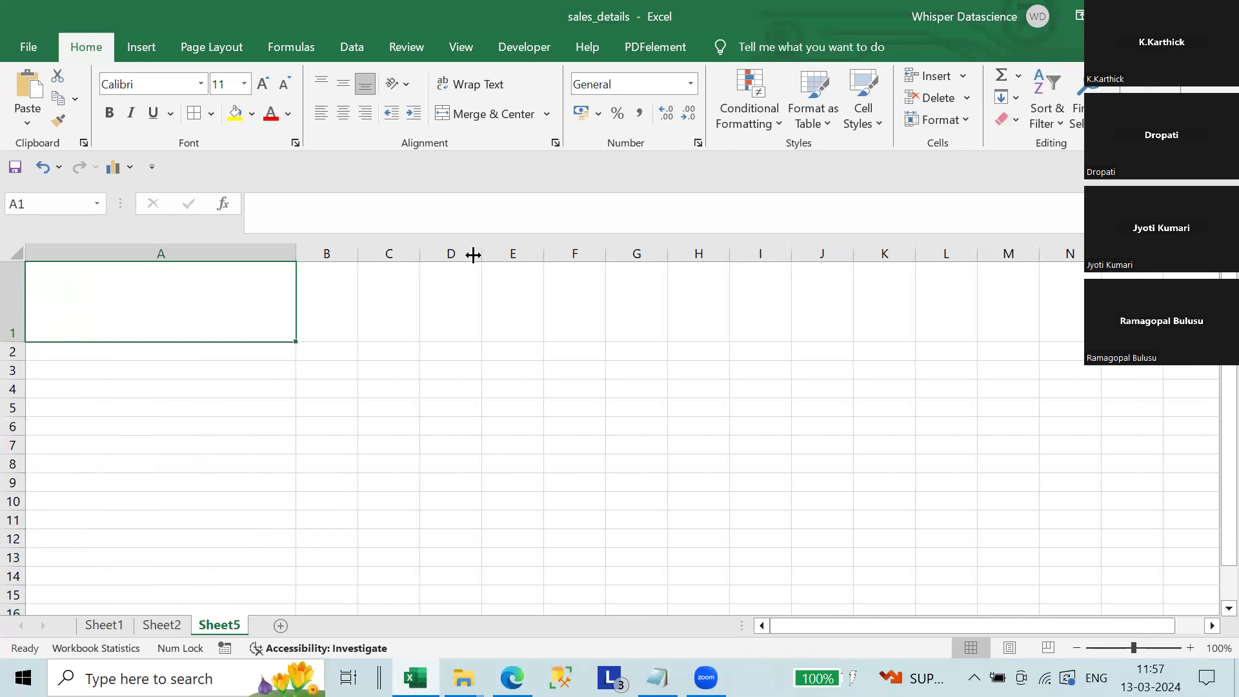
Set the height of row 1 to 20 with the Row Height setting.
click(969, 119)
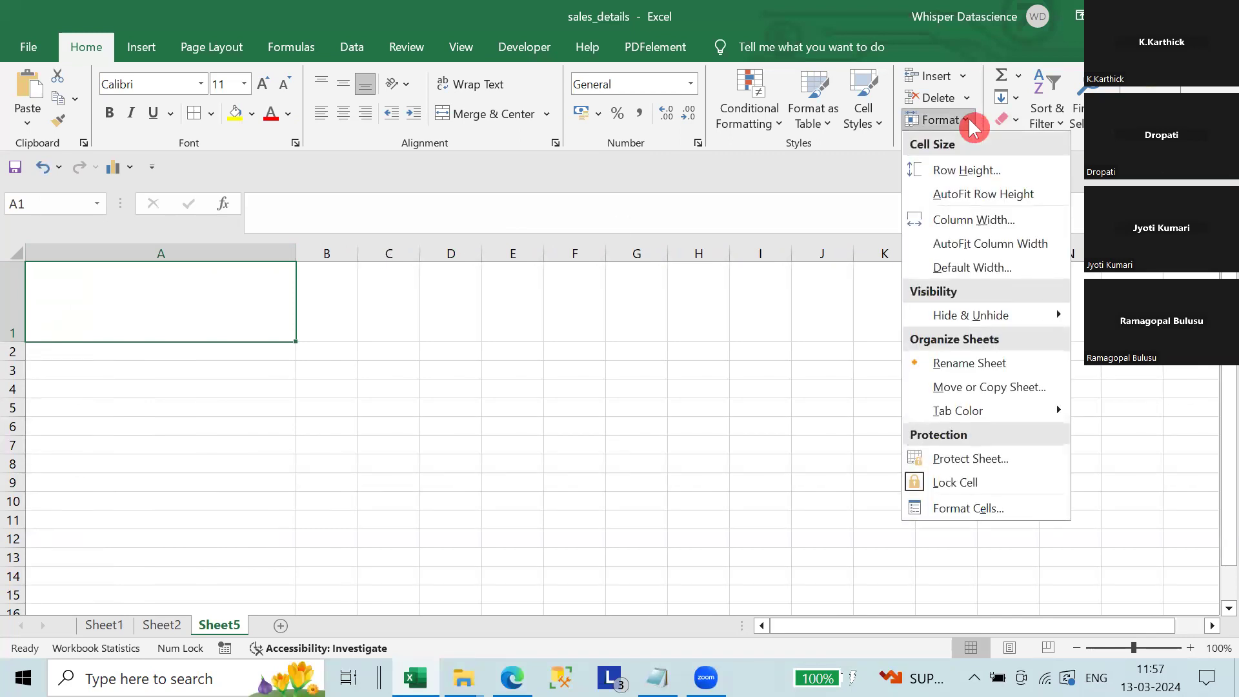
click(988, 170)
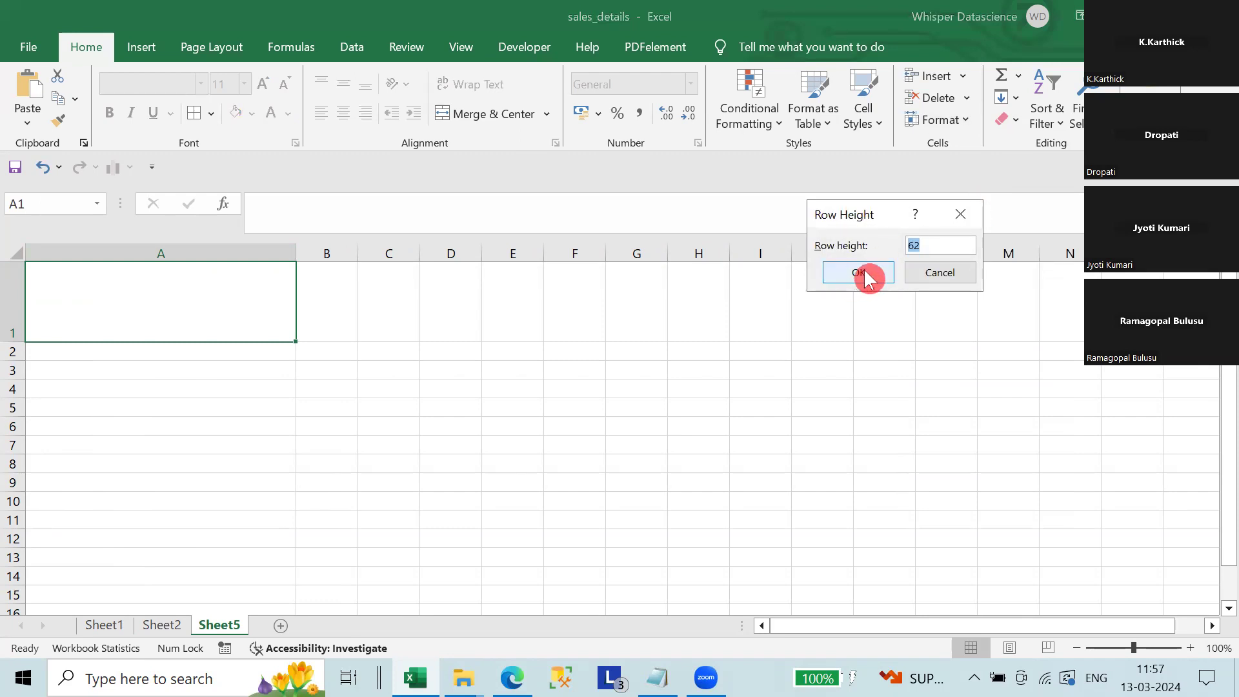
text(2)
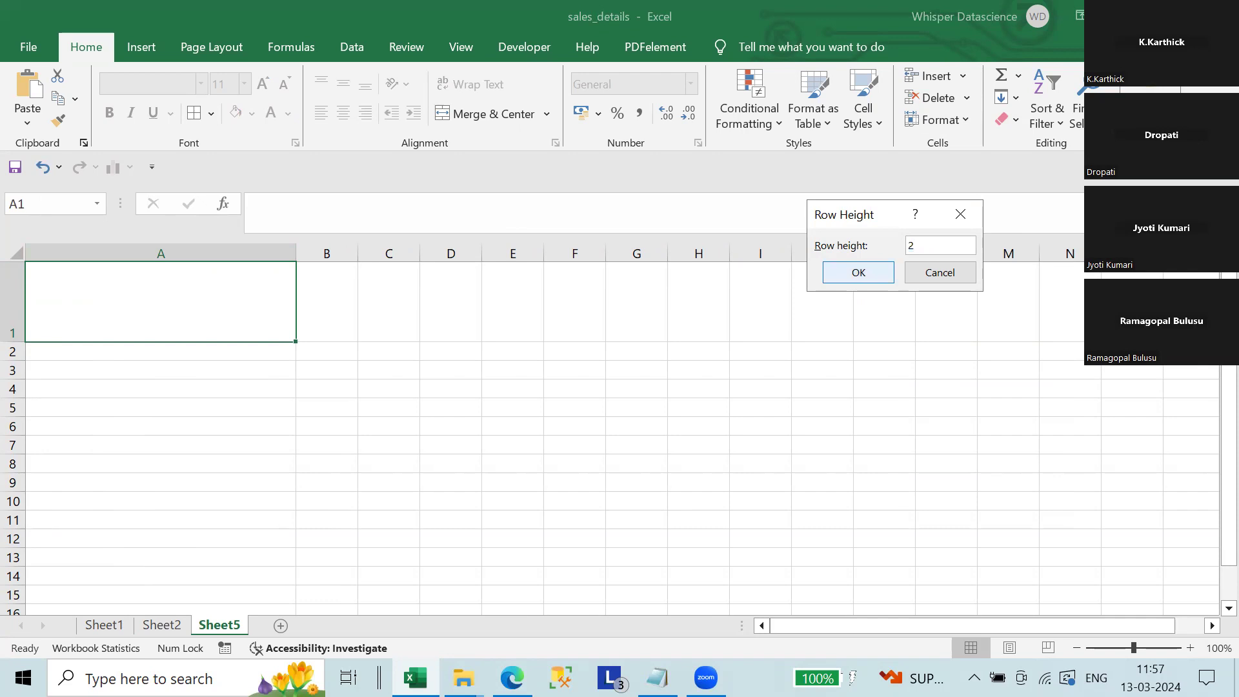
click(858, 272)
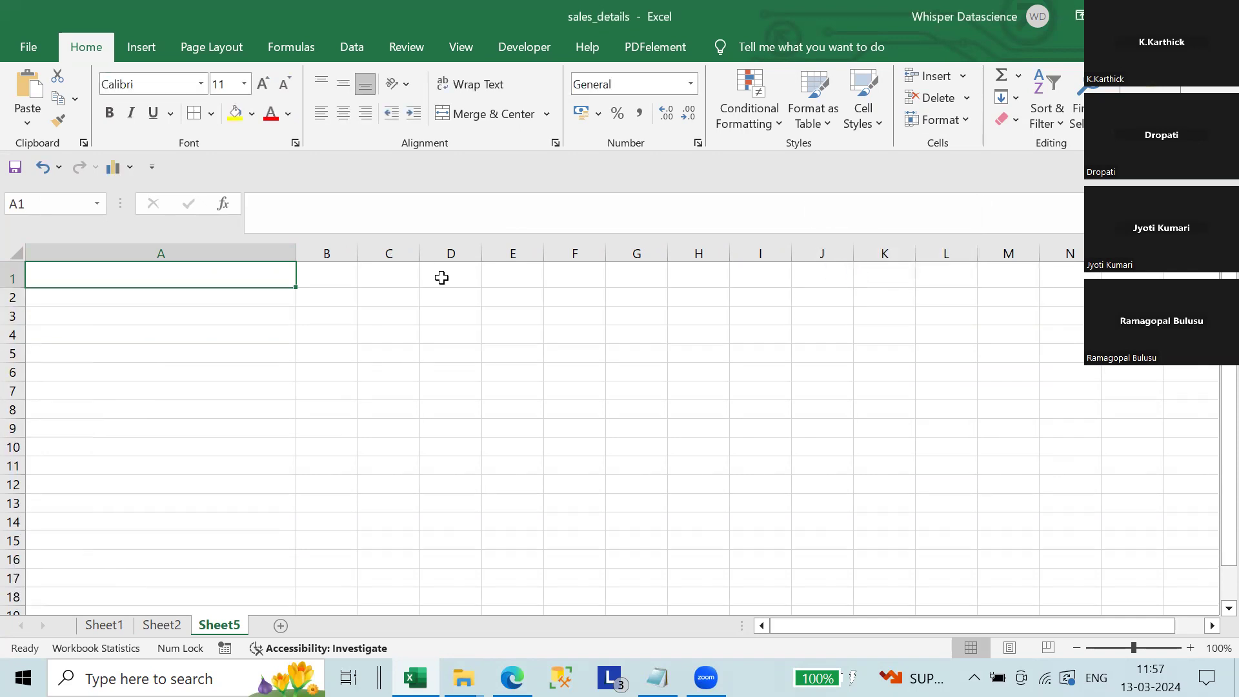
Stretch row 1 freehand to a height of about 217 and select cell A1.
drag(15, 288, 22, 544)
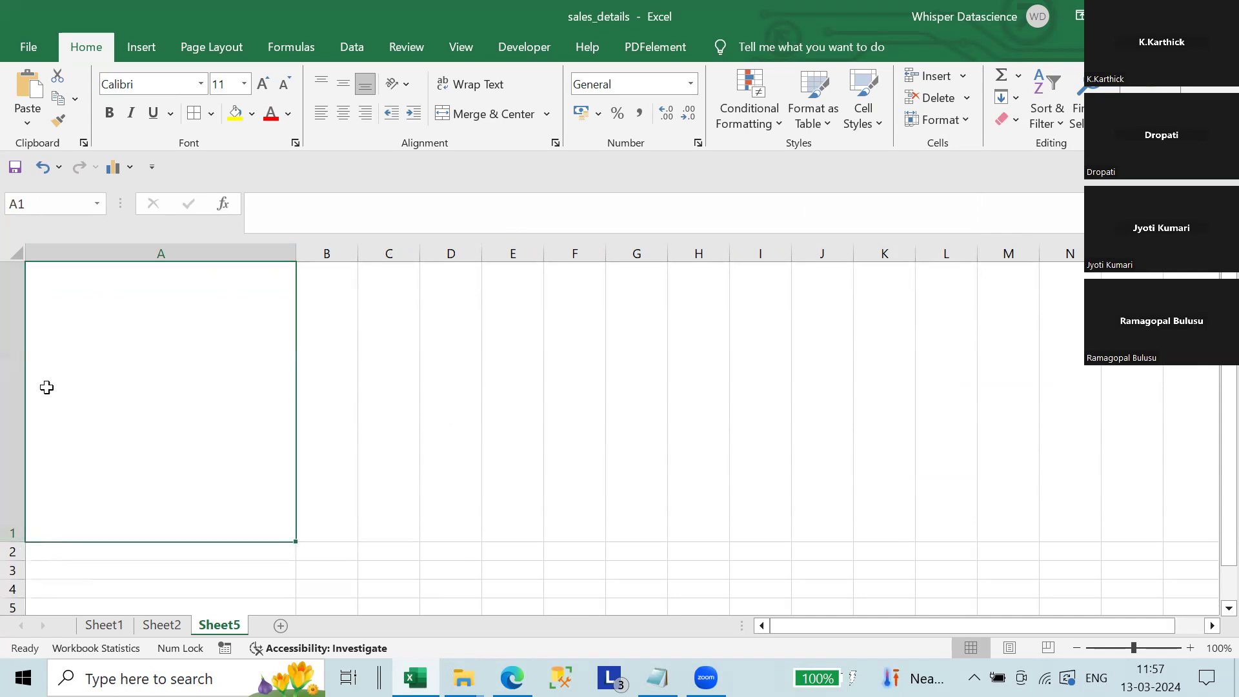
click(16, 381)
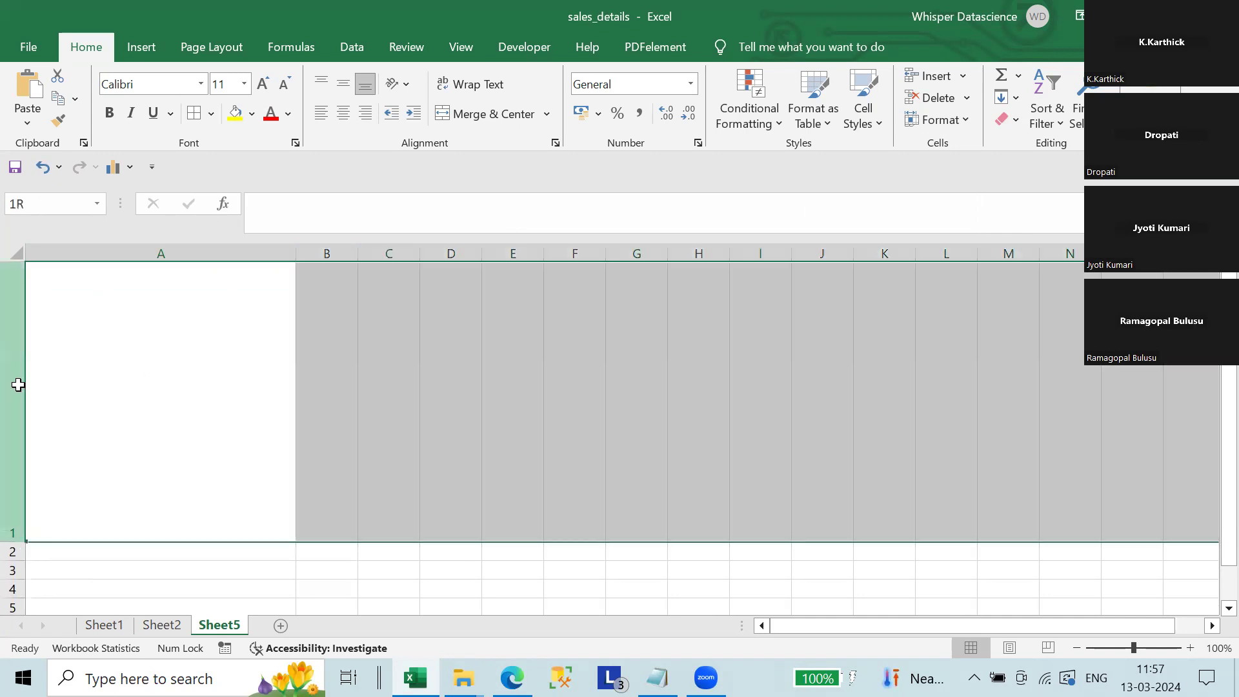
click(232, 421)
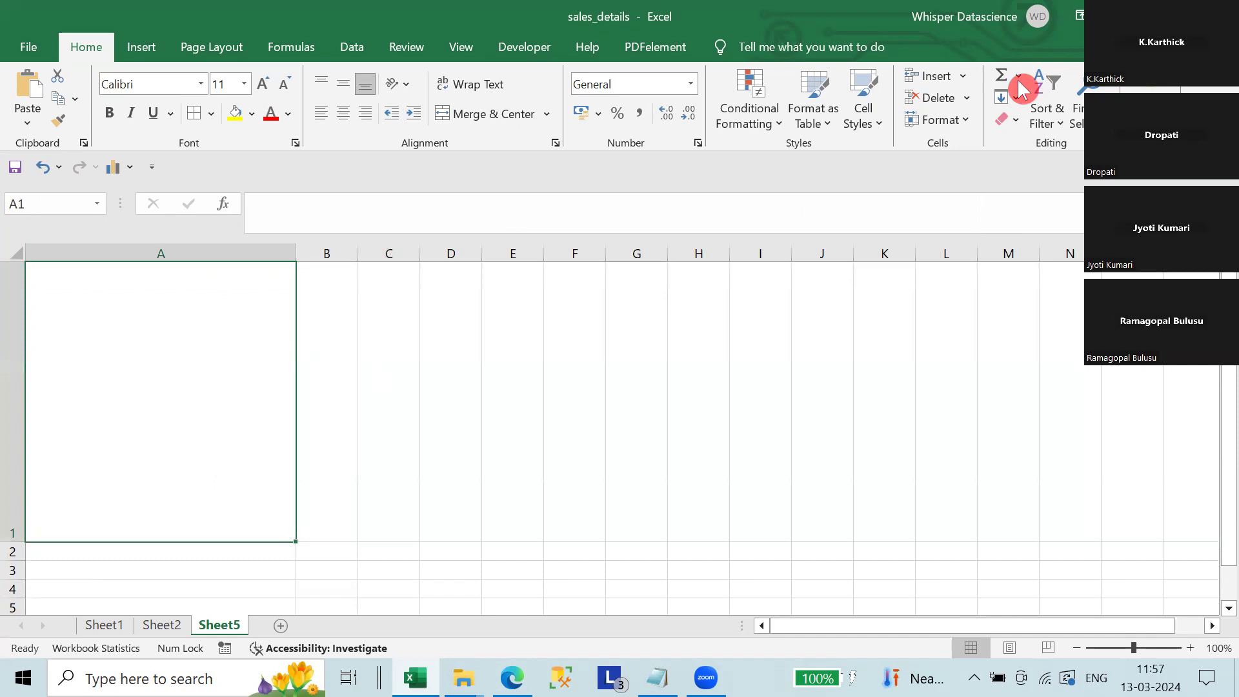
click(967, 98)
click(1027, 129)
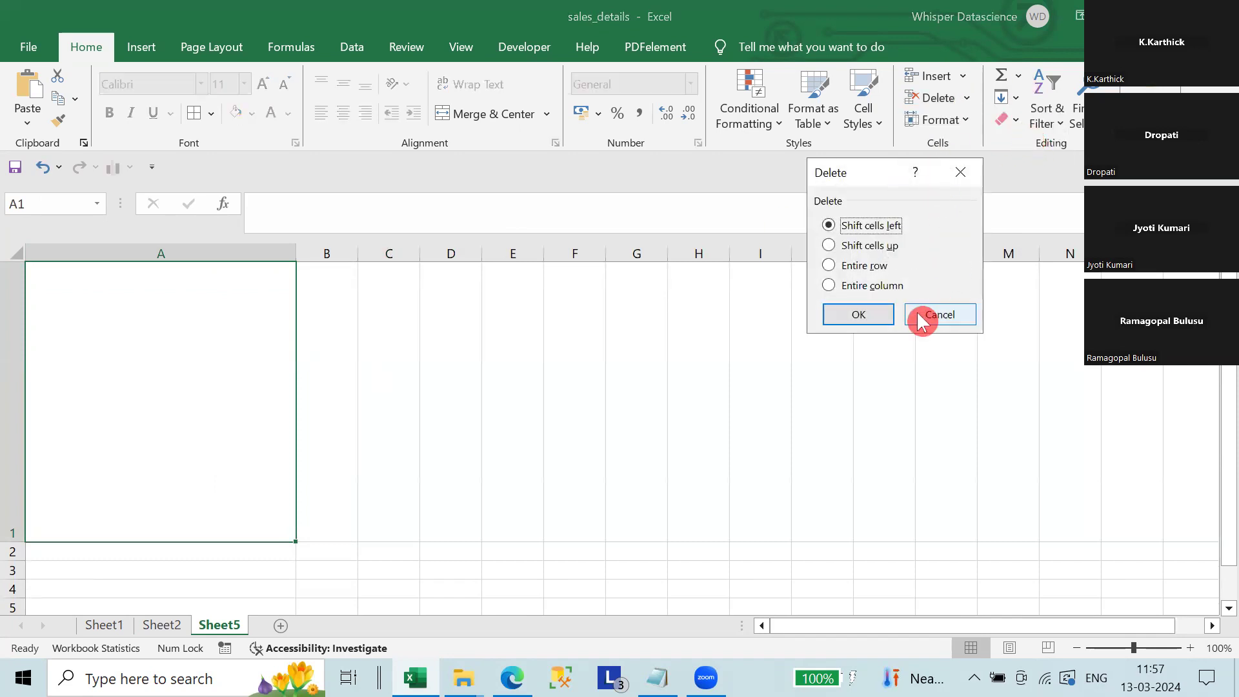
click(954, 315)
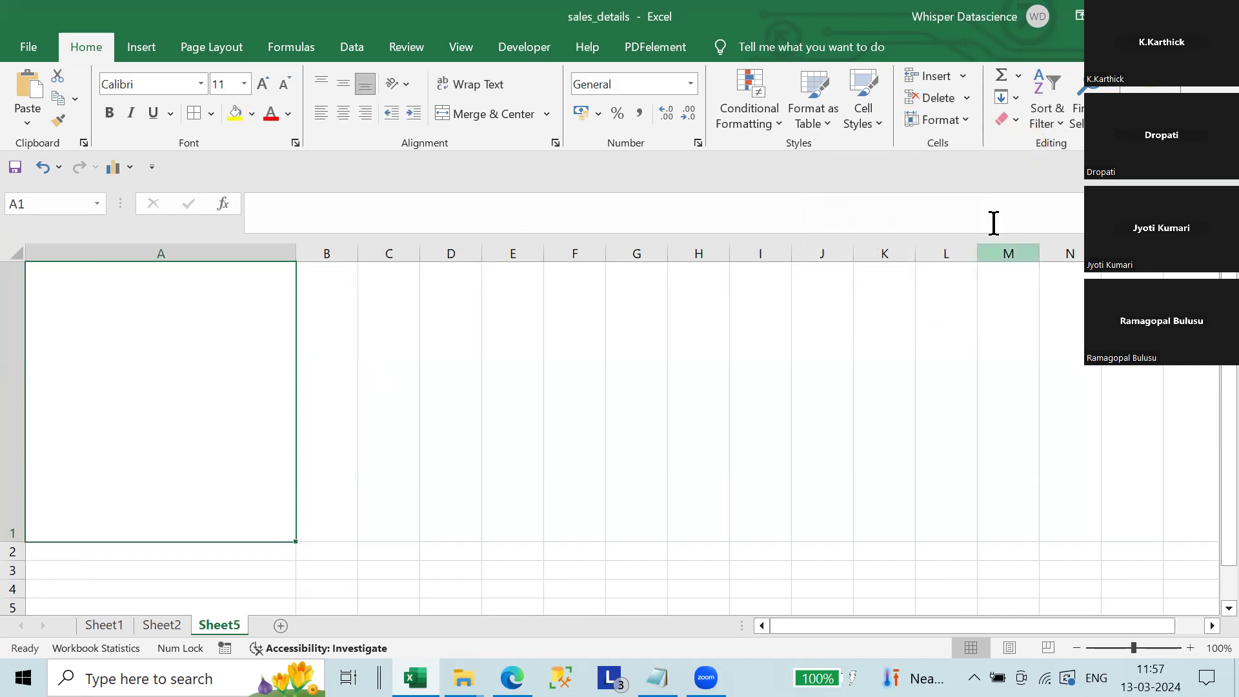
Set the height of row 1 to 40 with the Row Height setting.
click(965, 121)
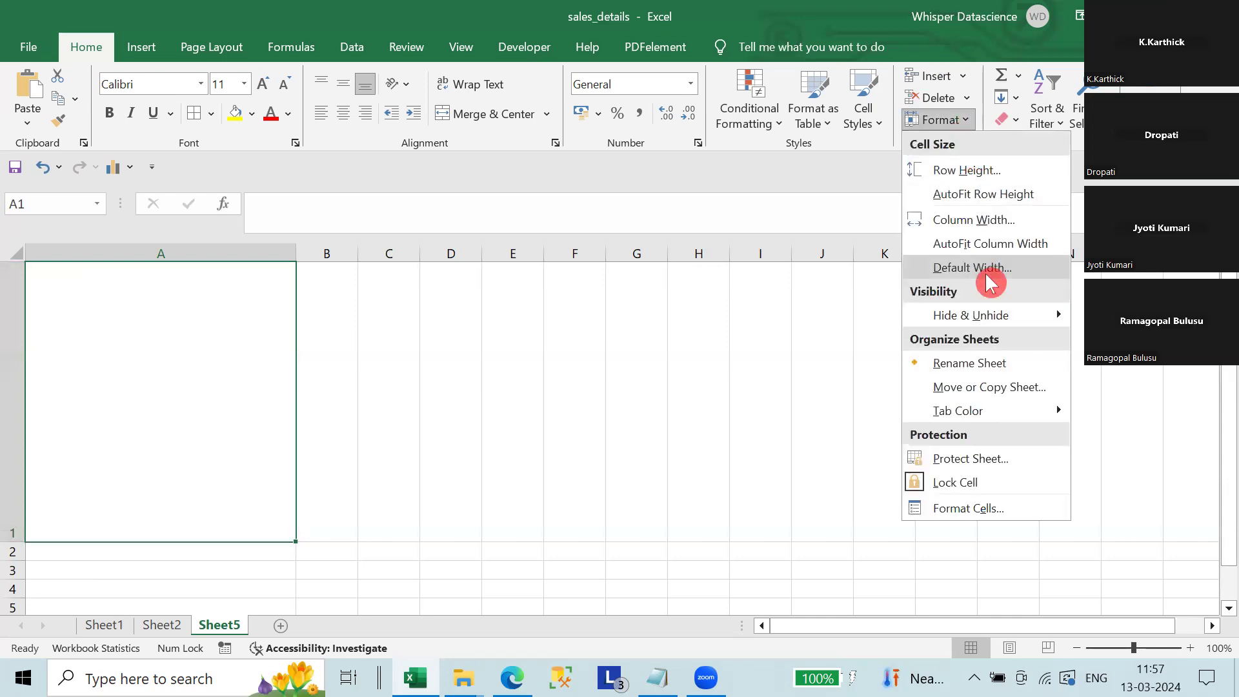
click(975, 169)
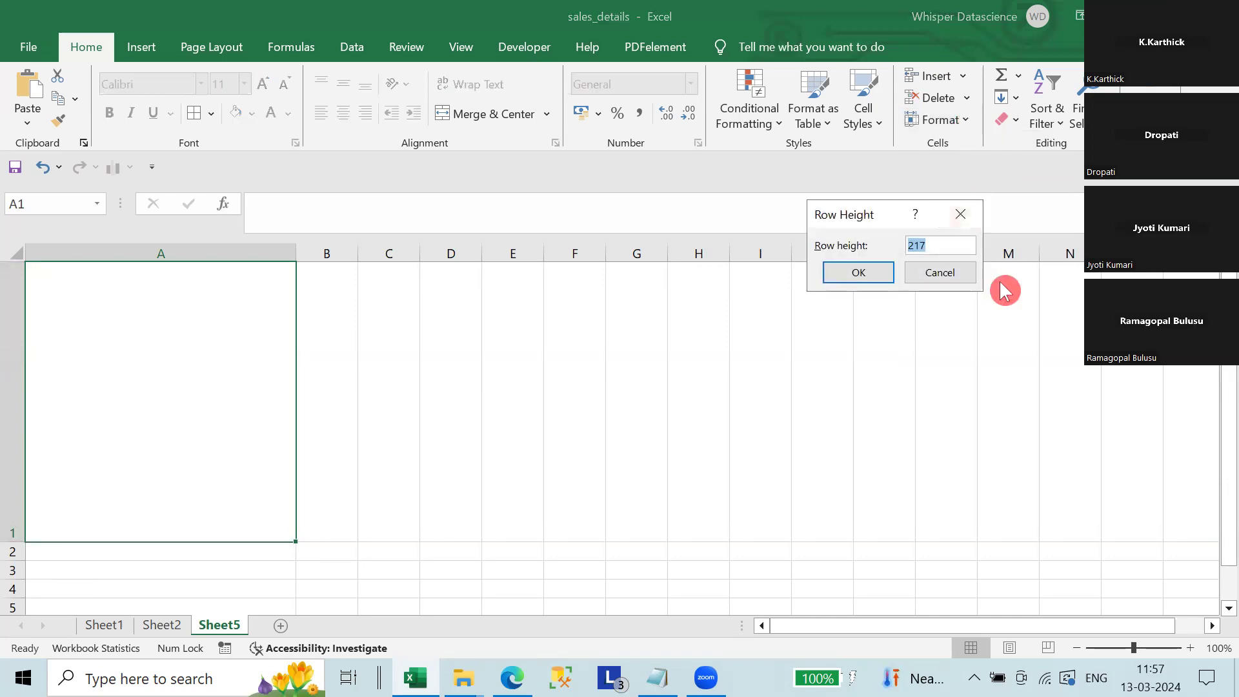
text(40)
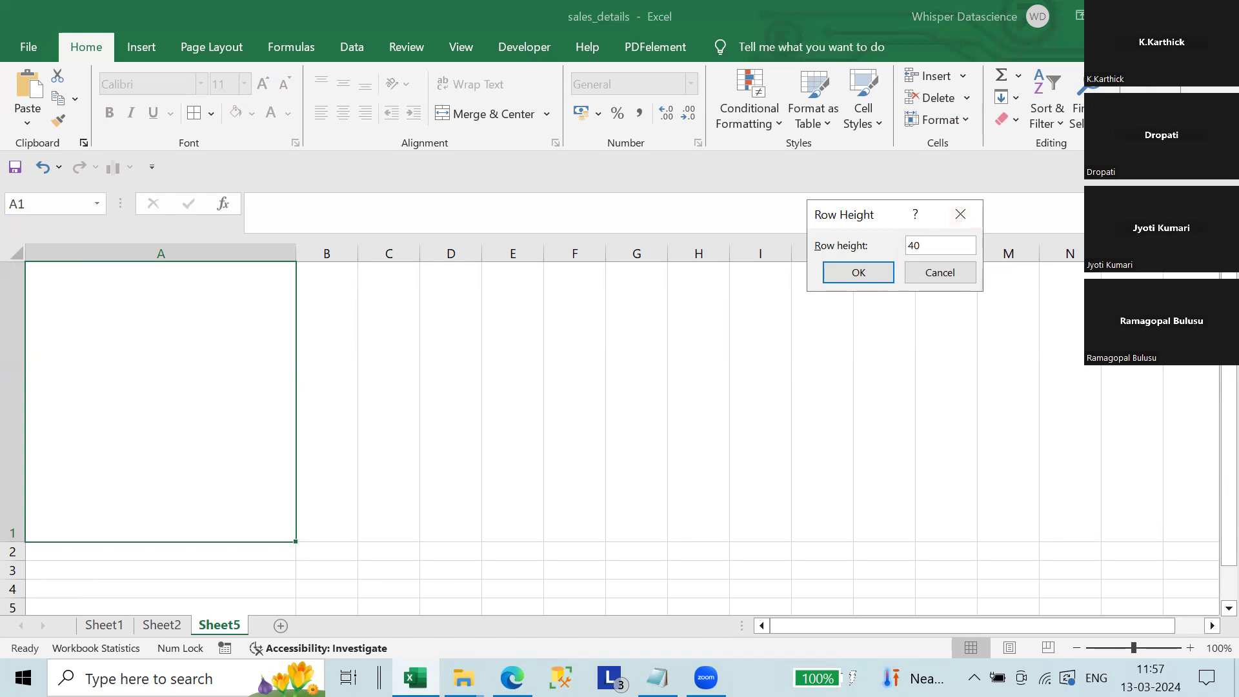
click(860, 274)
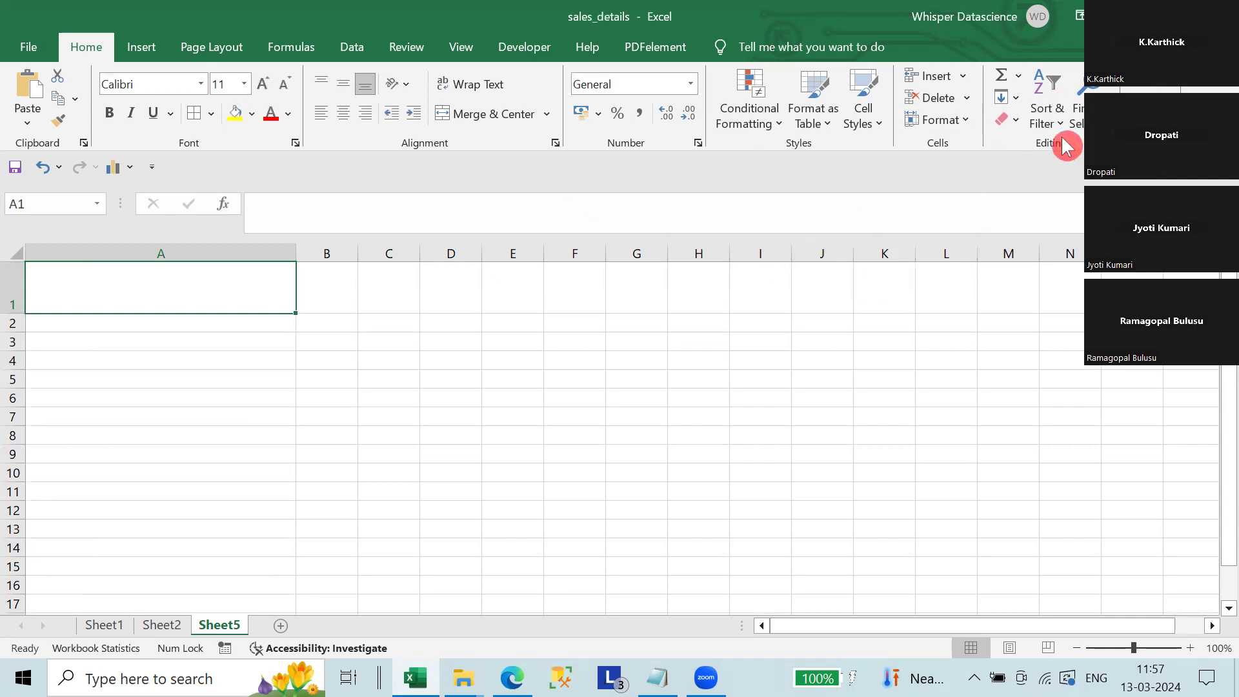
Set the height of row 1 to 250, and apply AutoFit Row Height to the row.
click(964, 121)
click(981, 170)
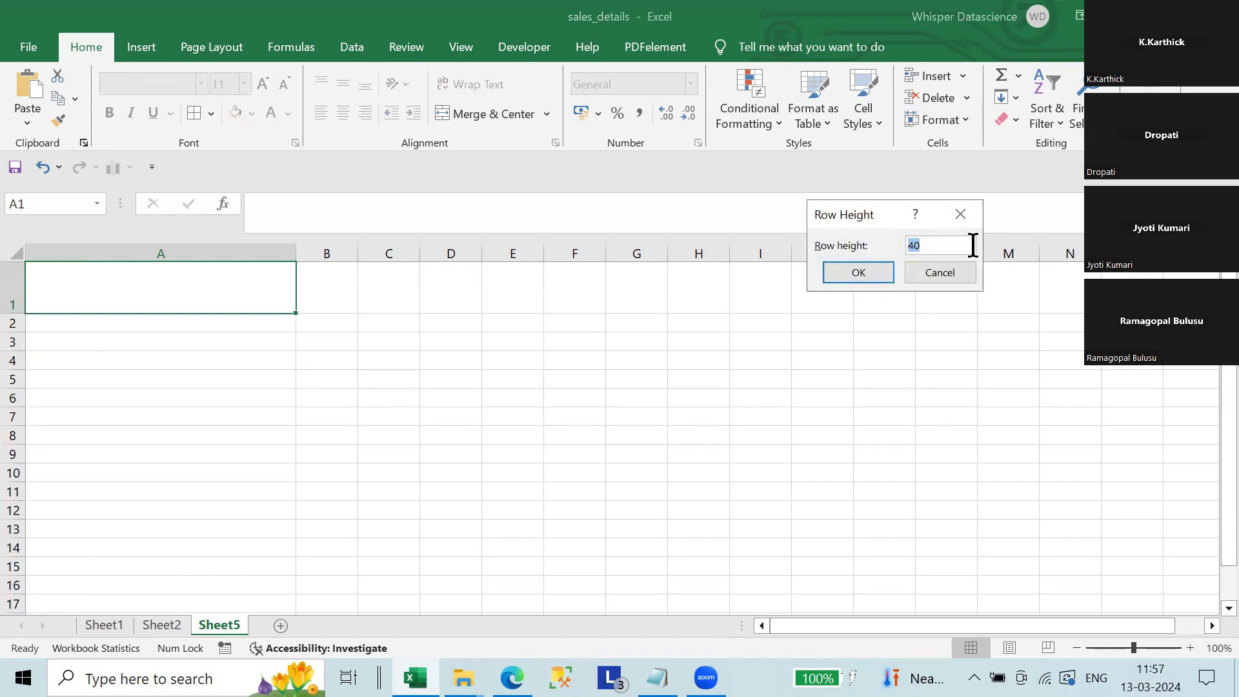
text(25)
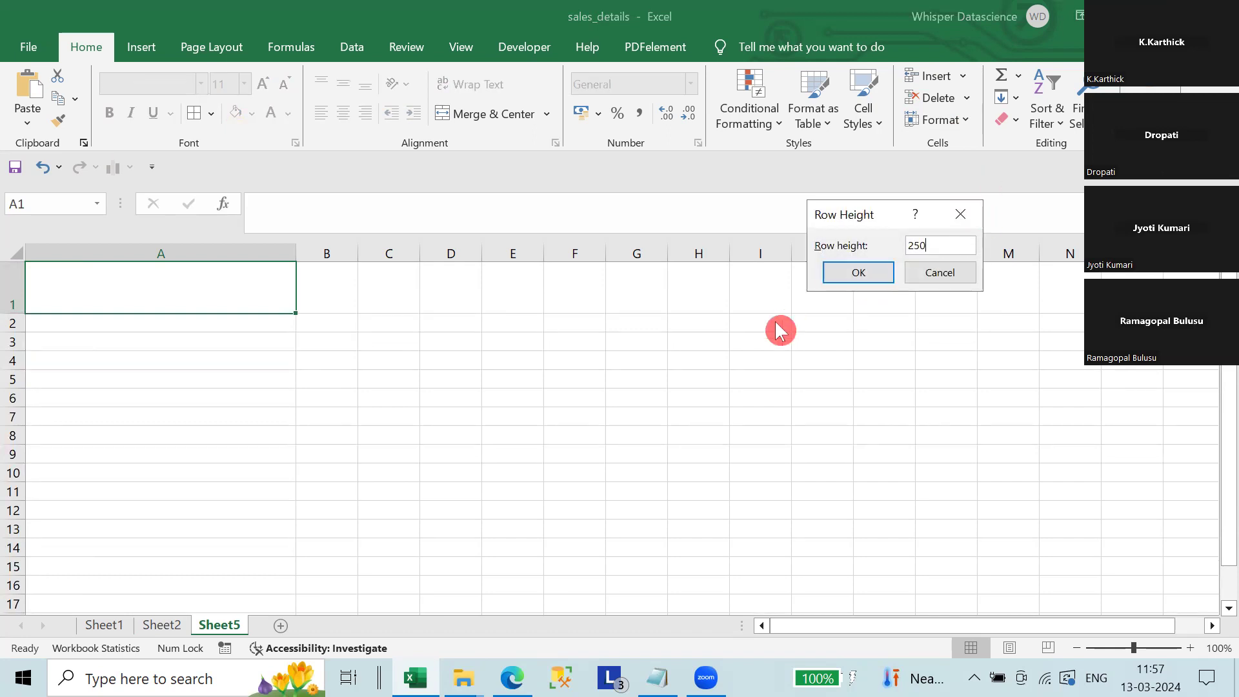
click(857, 272)
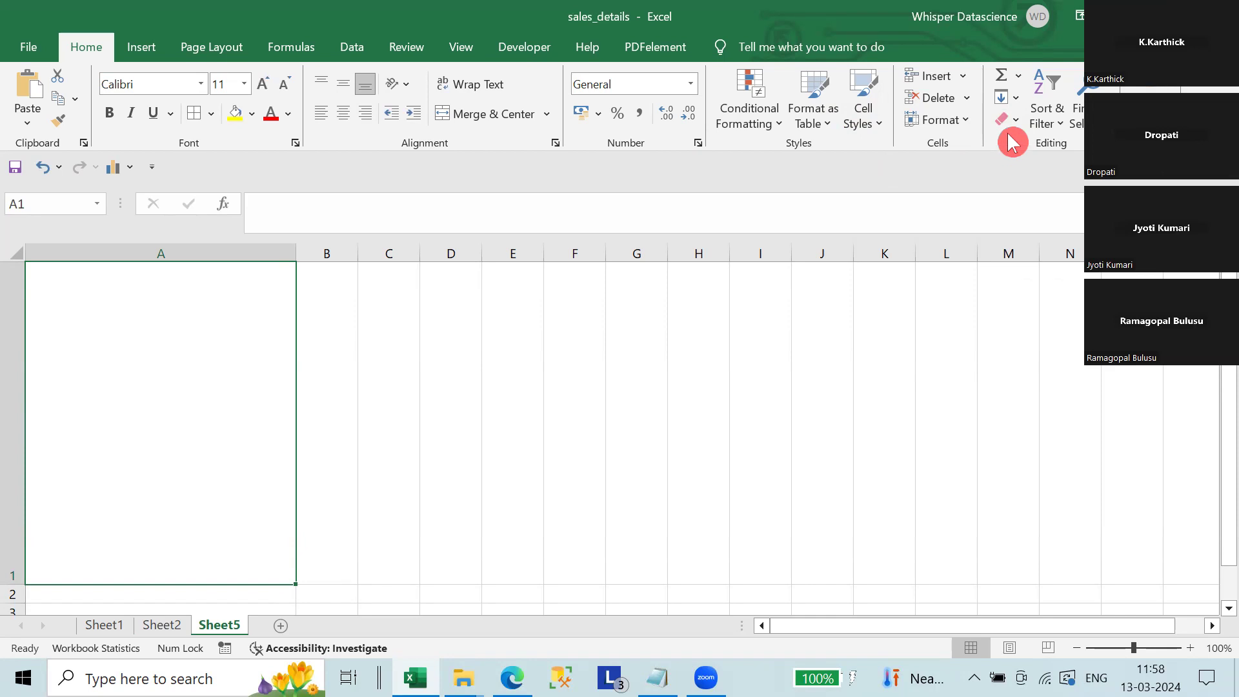
click(964, 121)
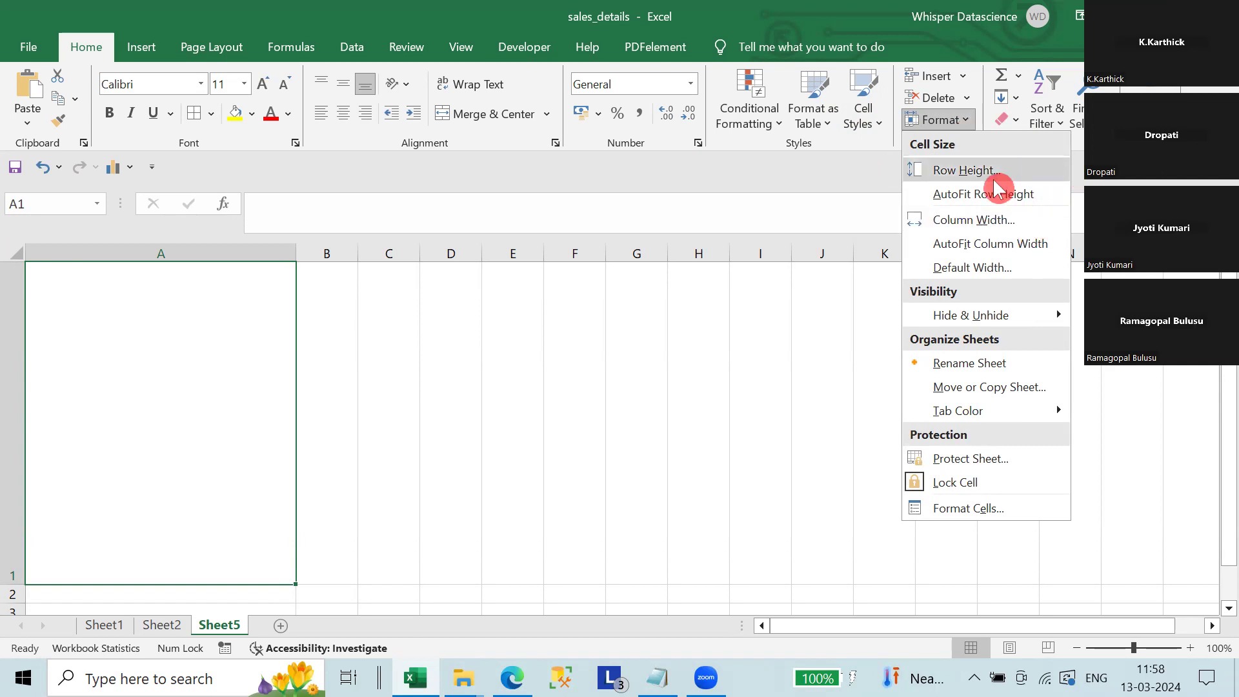
click(1004, 194)
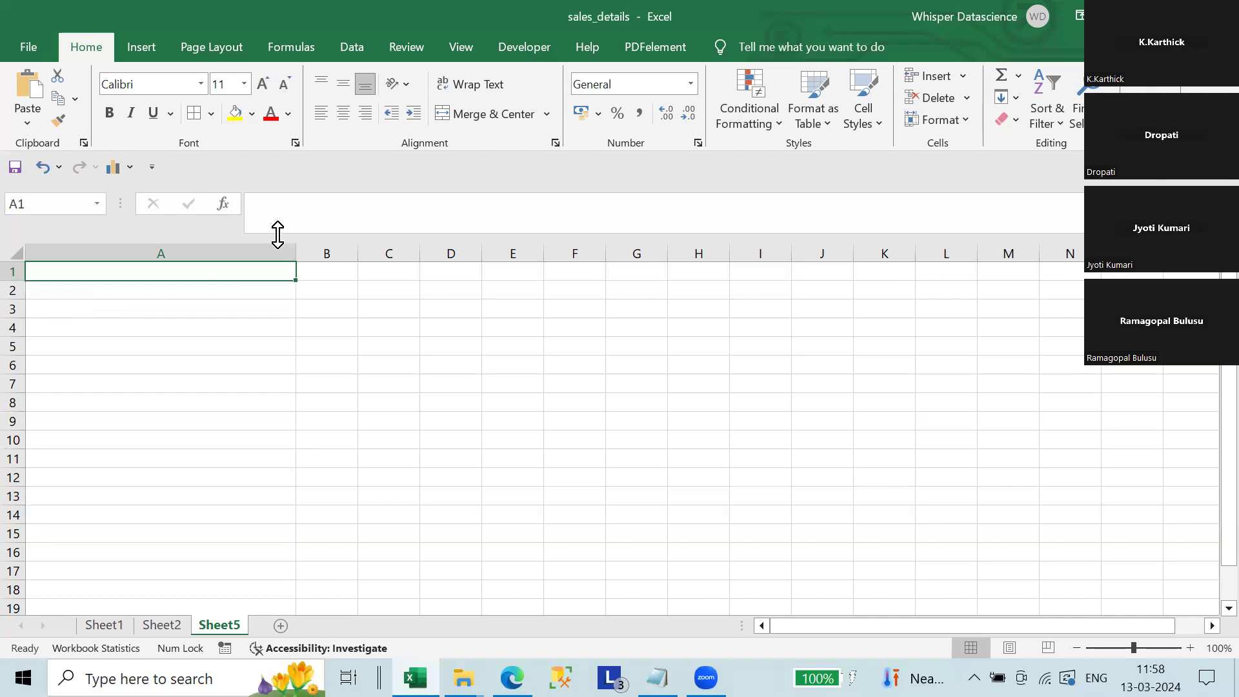
Narrow column A freehand and select cell A3.
drag(296, 252, 248, 252)
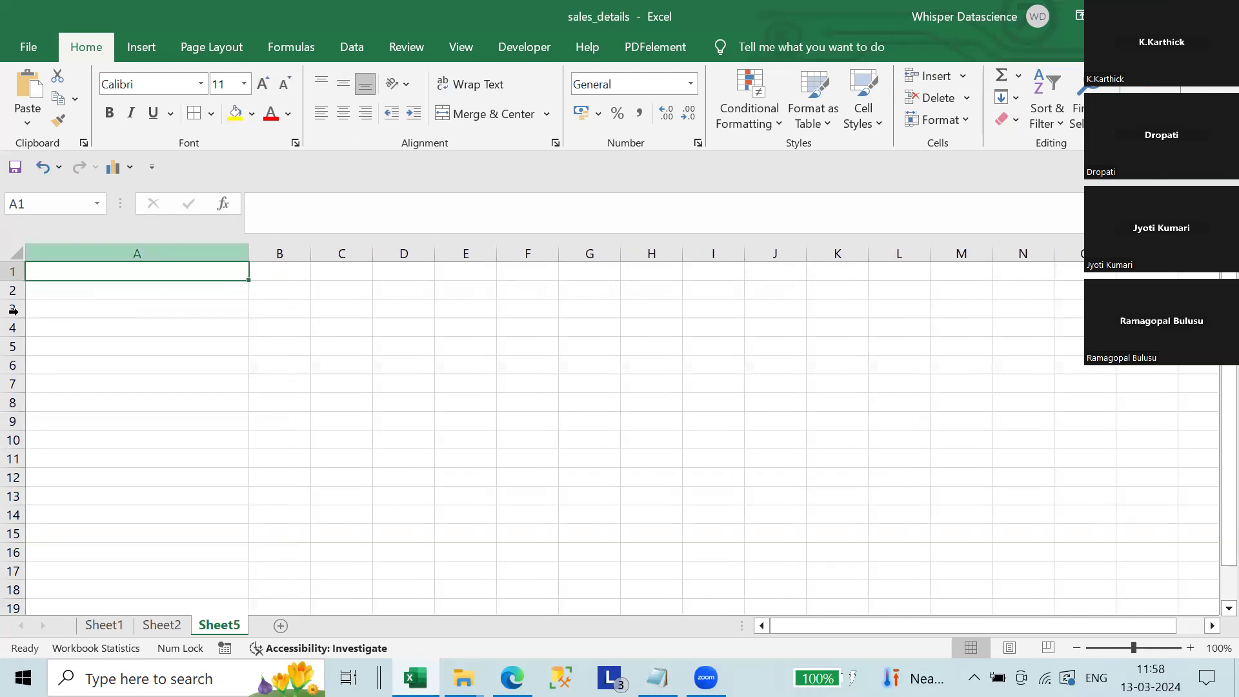
drag(13, 273, 13, 351)
click(144, 307)
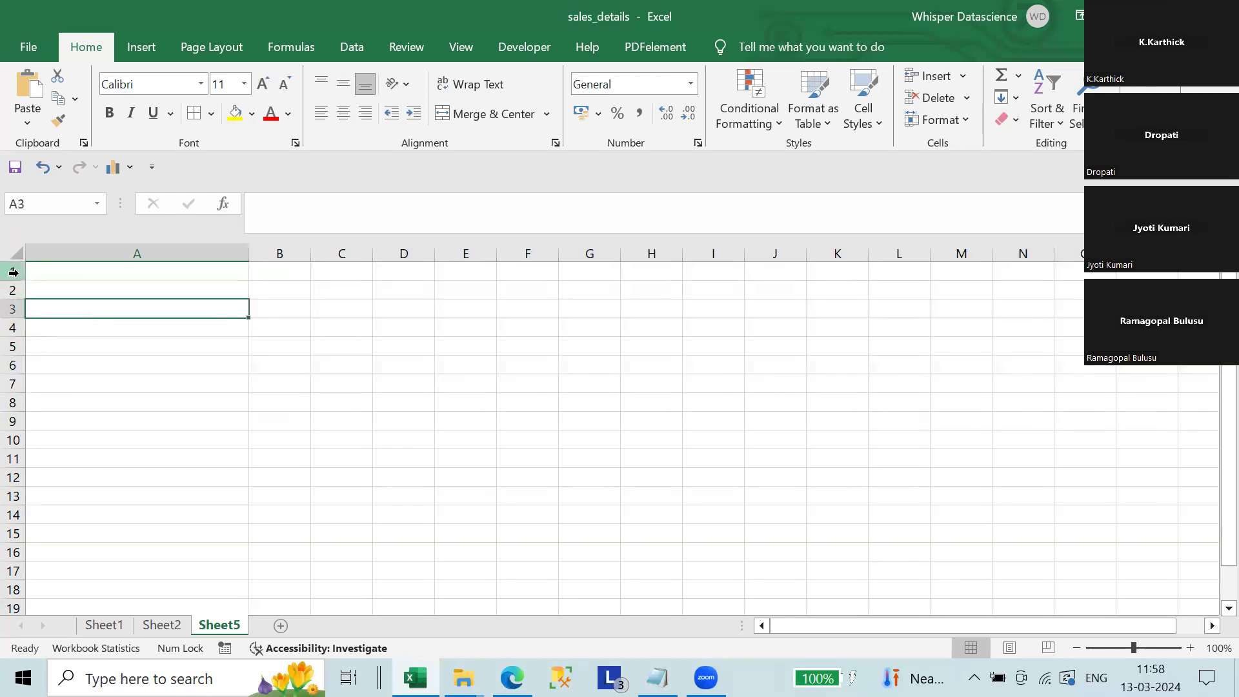
Set the column width to 10 for all columns, using row 1 as the selection.
click(13, 272)
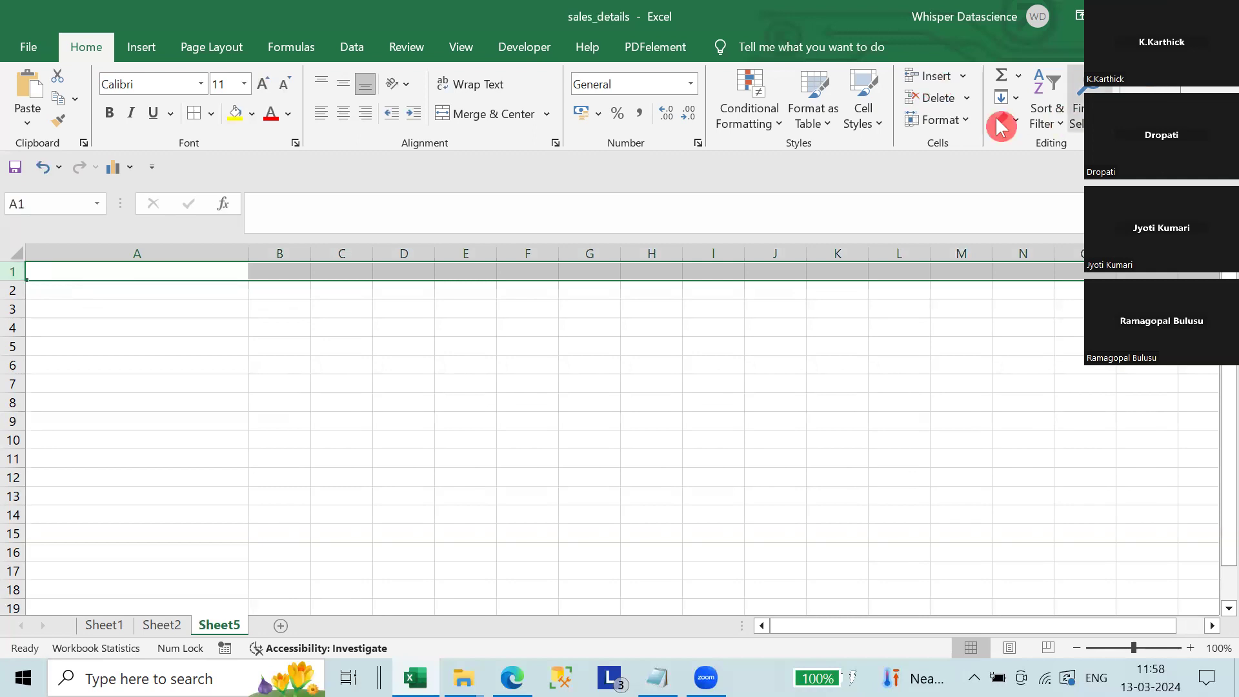
click(966, 121)
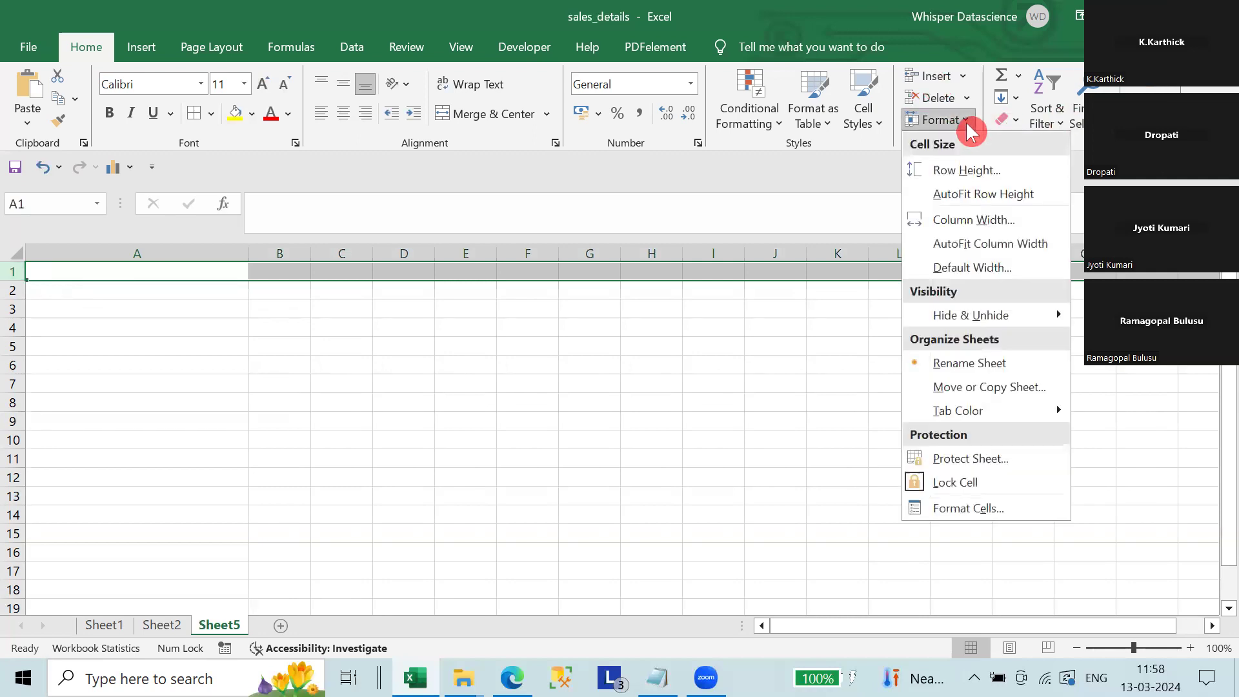
click(990, 220)
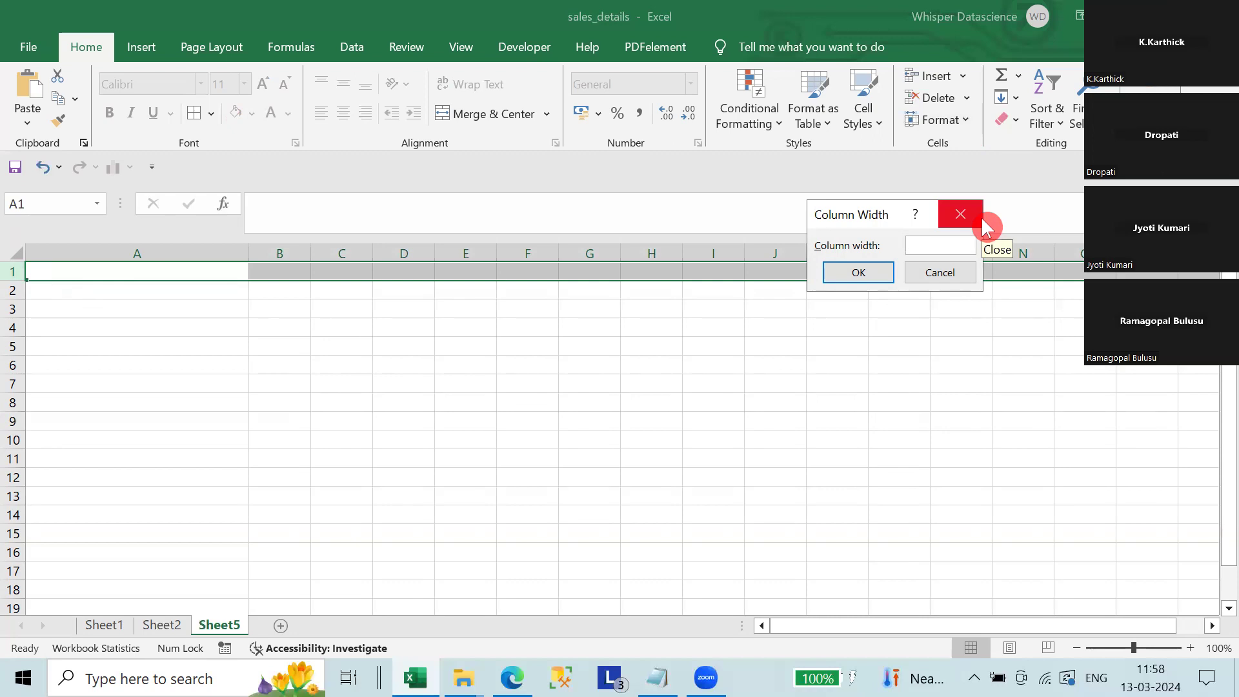
text(10)
key(Return)
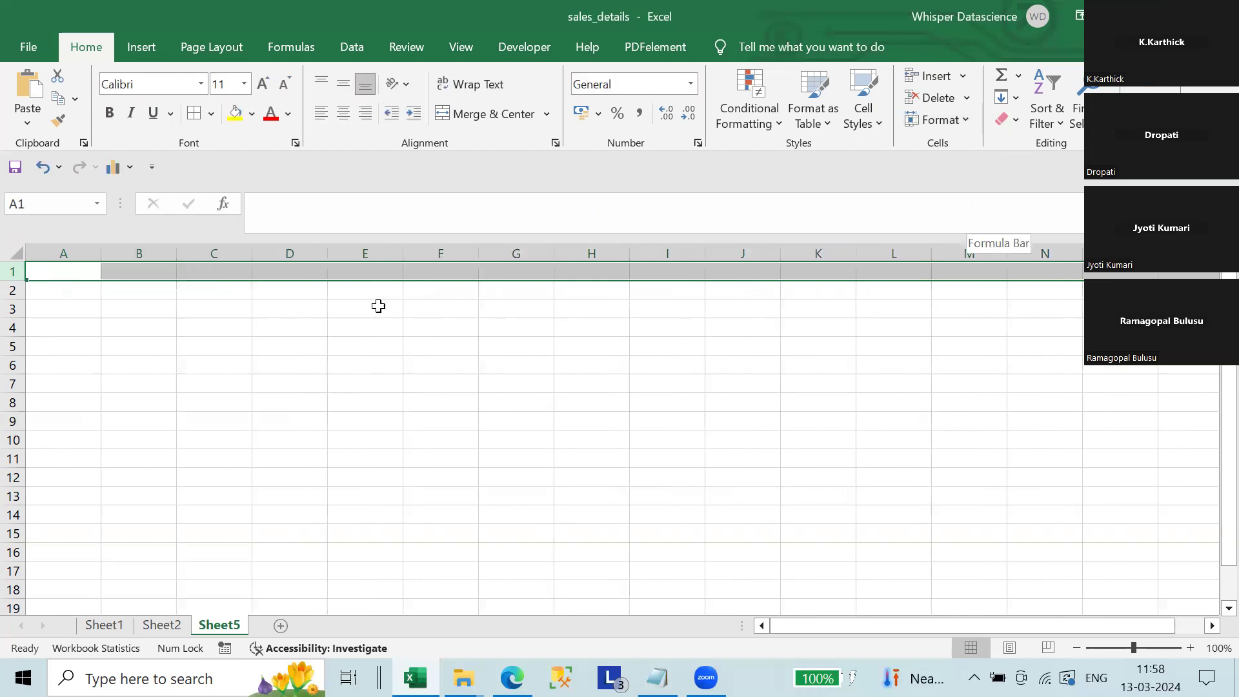
click(368, 388)
Stretch row 1 and column A freehand so that cell A1 becomes much taller and wider.
click(67, 254)
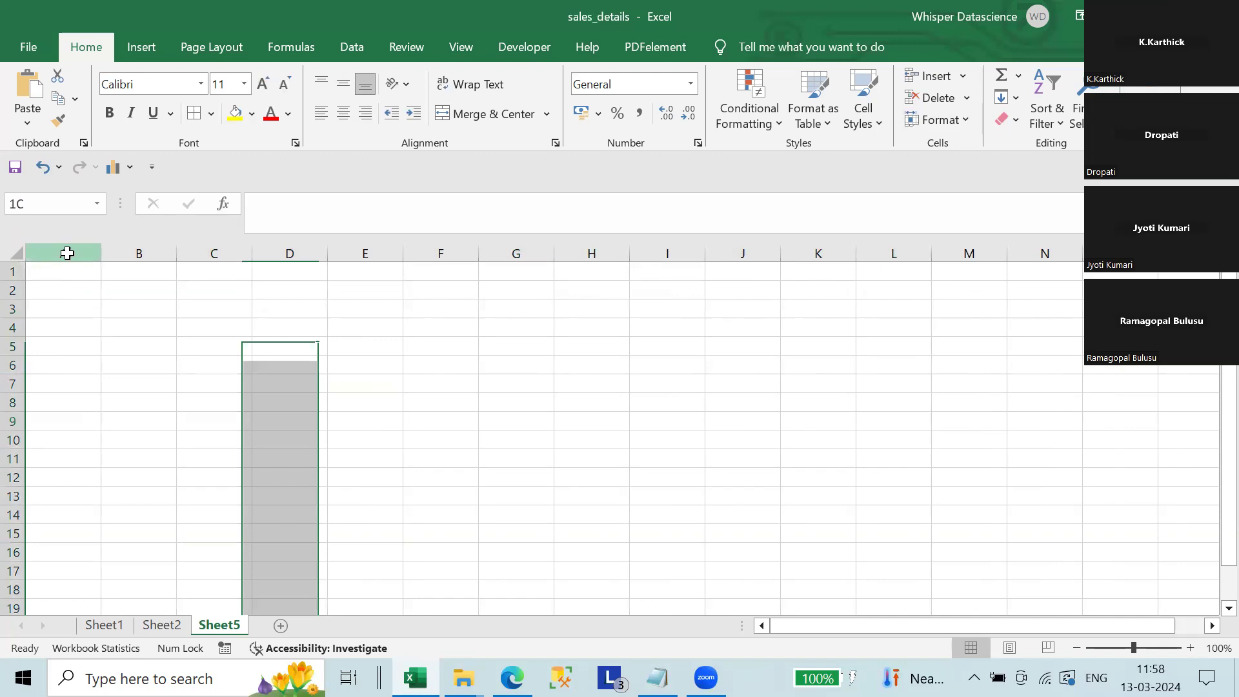
mouse_move(102, 254)
mouse_down()
mouse_move(397, 251)
mouse_move(97, 252)
mouse_up()
drag(20, 276, 20, 460)
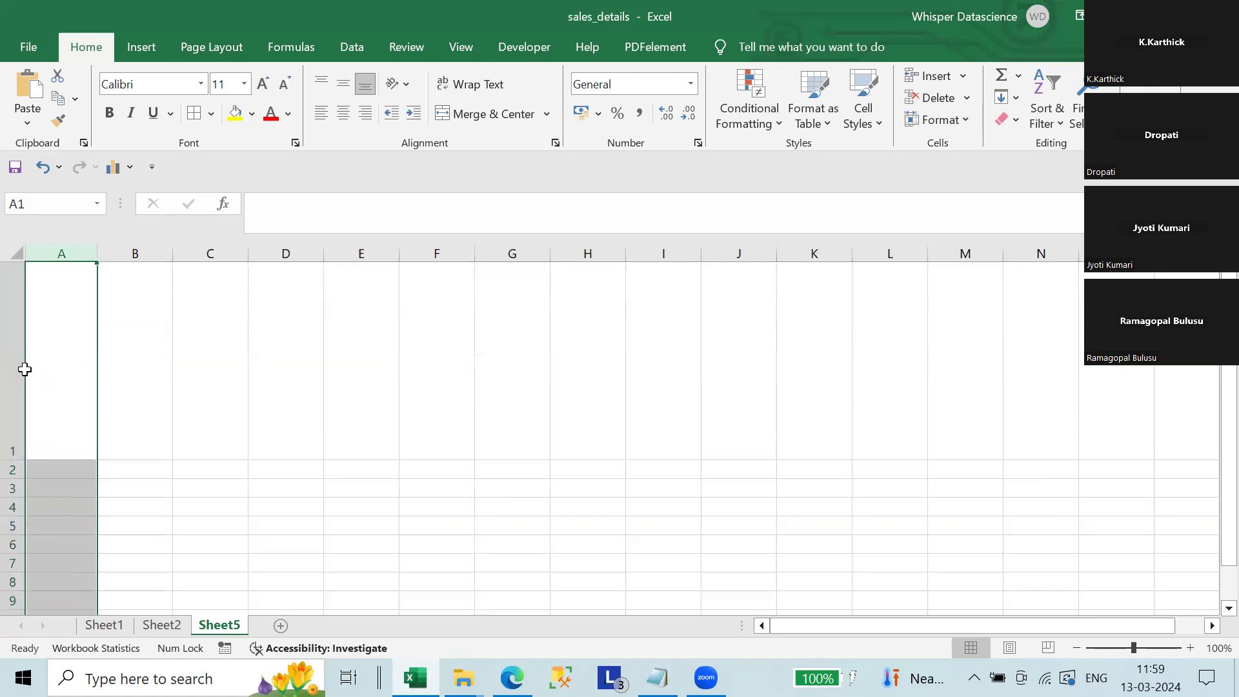
drag(98, 255, 475, 252)
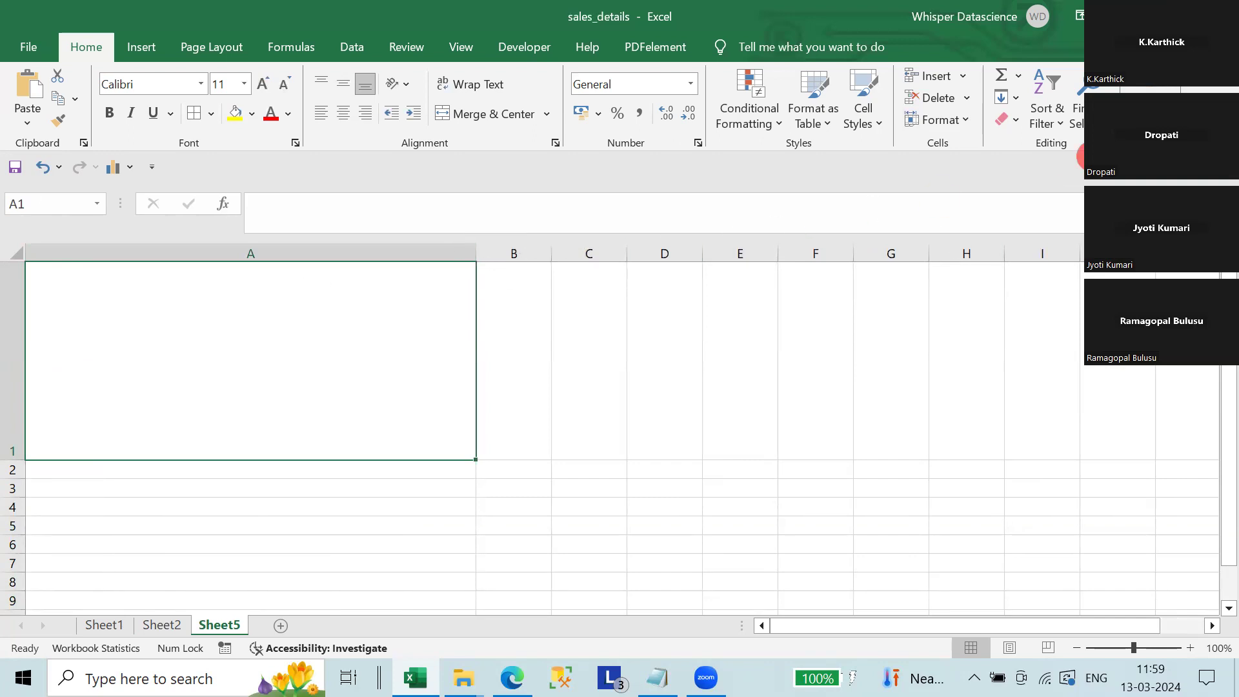
Set the width of columns A through H to 40 with the Column Width setting.
drag(967, 254, 273, 246)
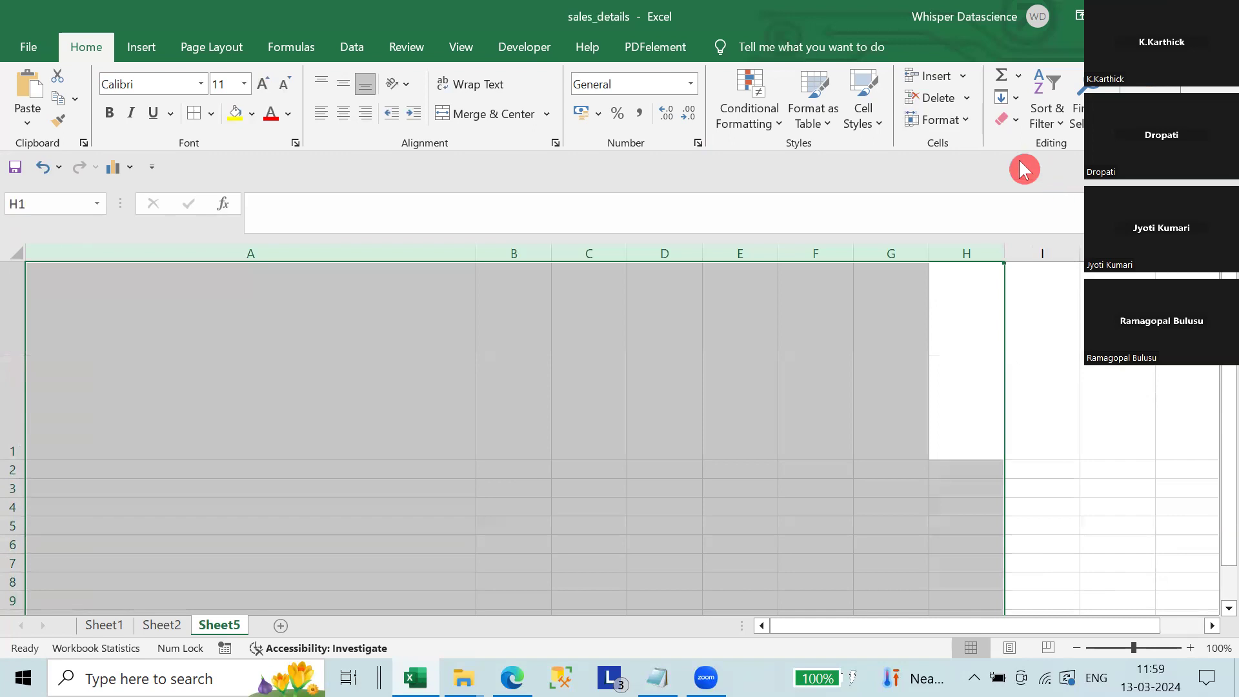
click(967, 121)
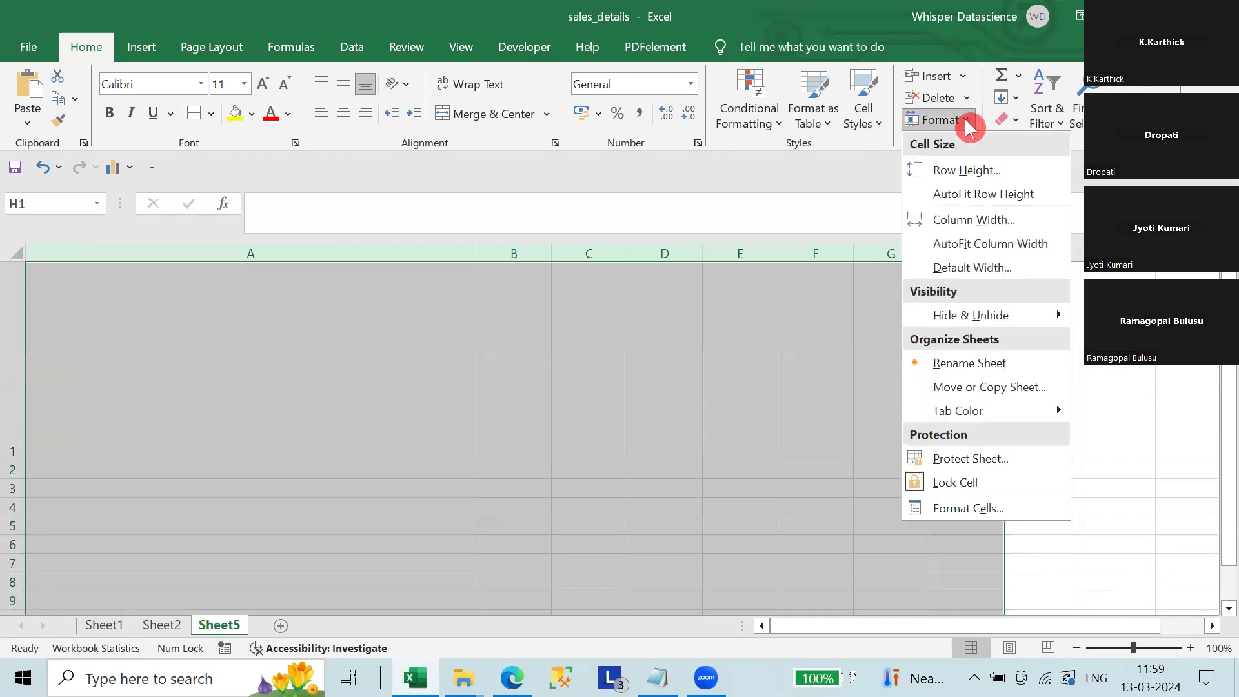
click(968, 226)
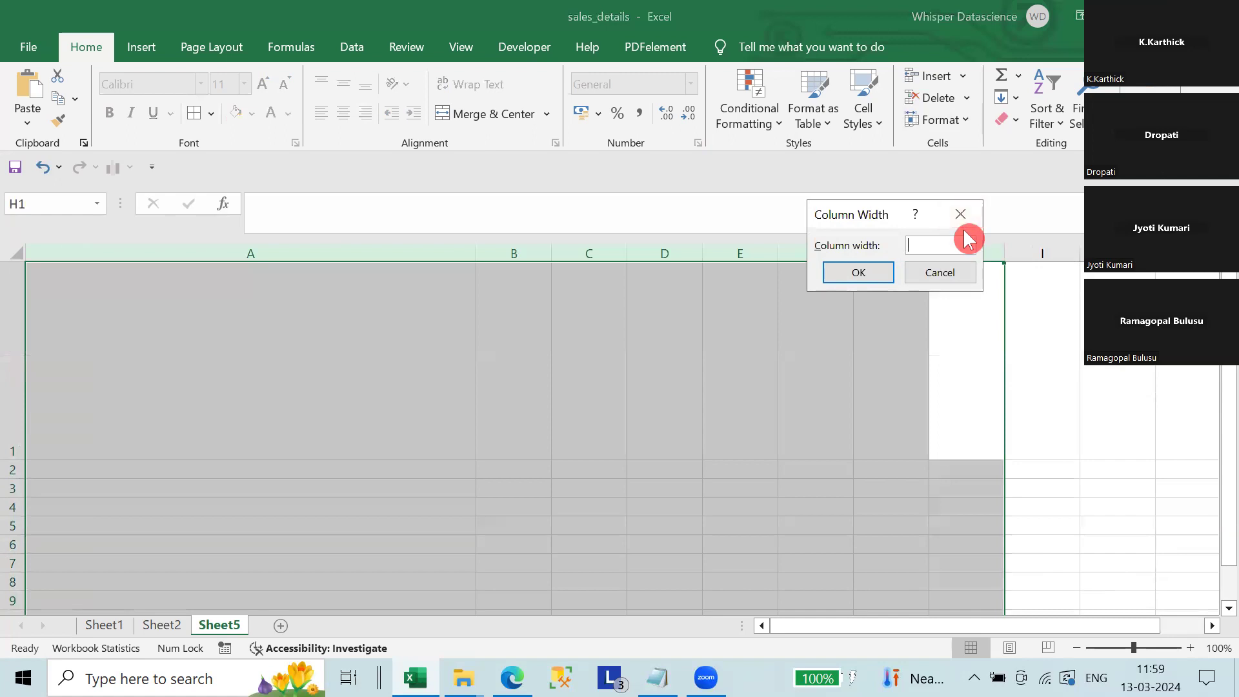
text(40)
key(Return)
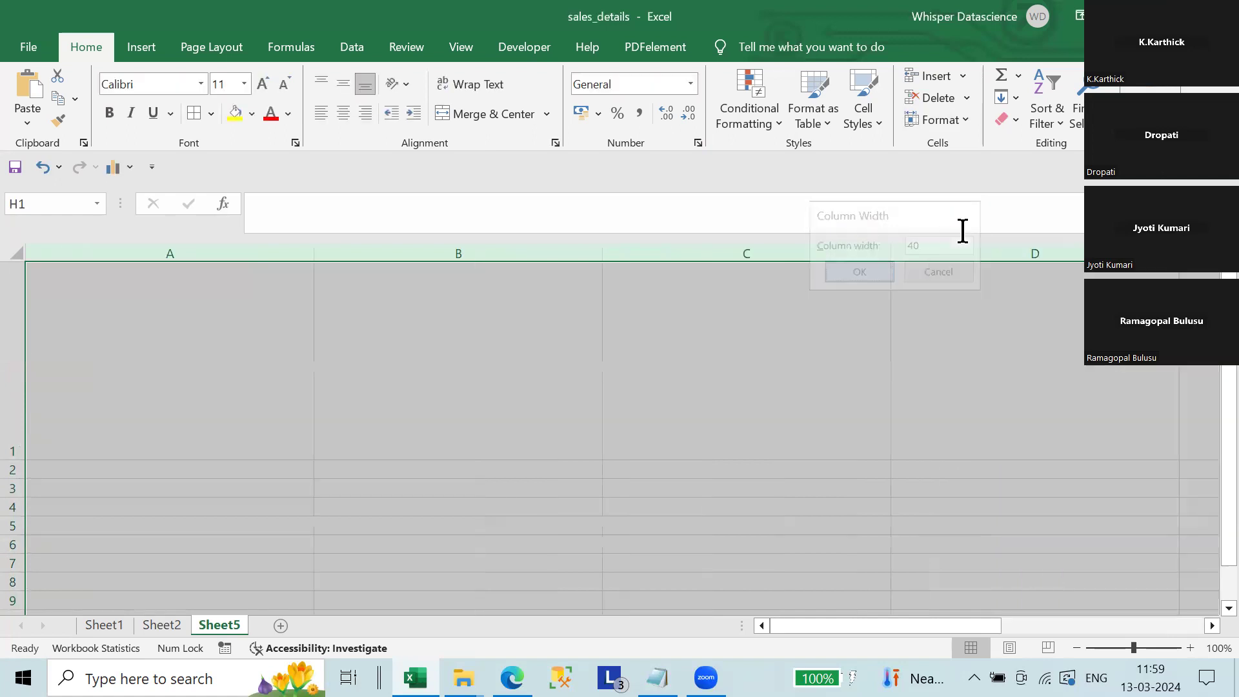
click(304, 379)
Step through the cells of row 1 as far as column Z and back to A1 to examine the column widths.
click(445, 299)
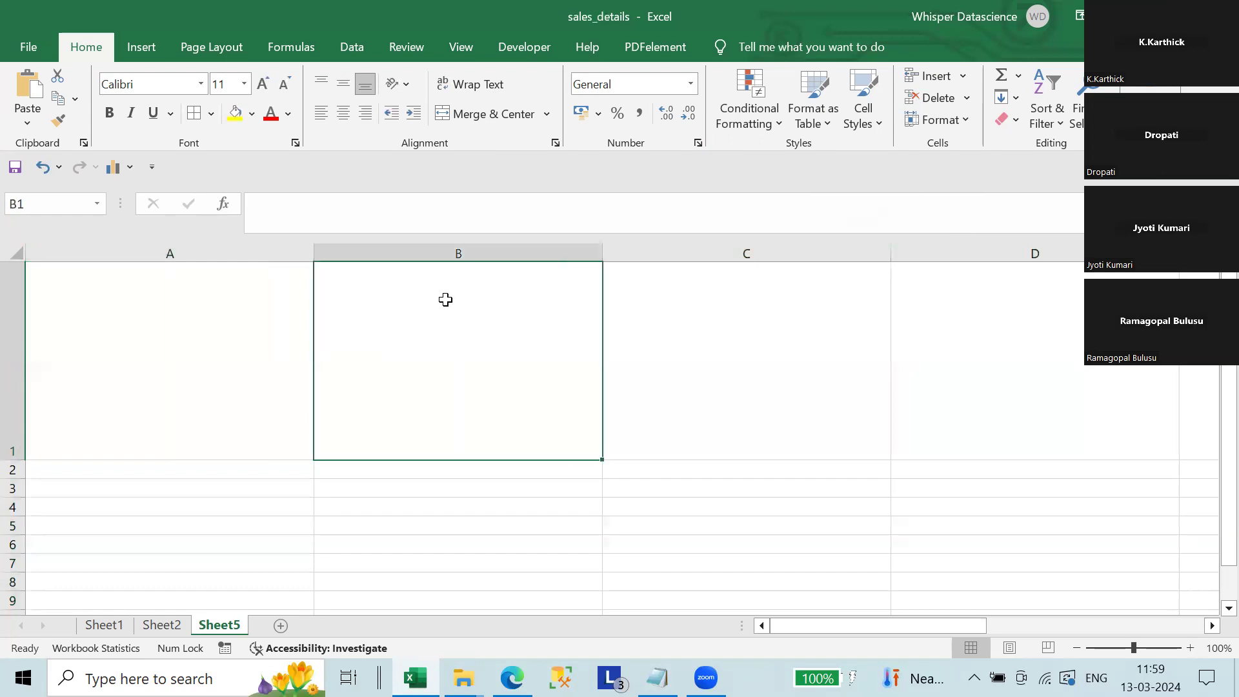
key(Right)
key(Right)
key(Right)
key(Right)
key(Right)
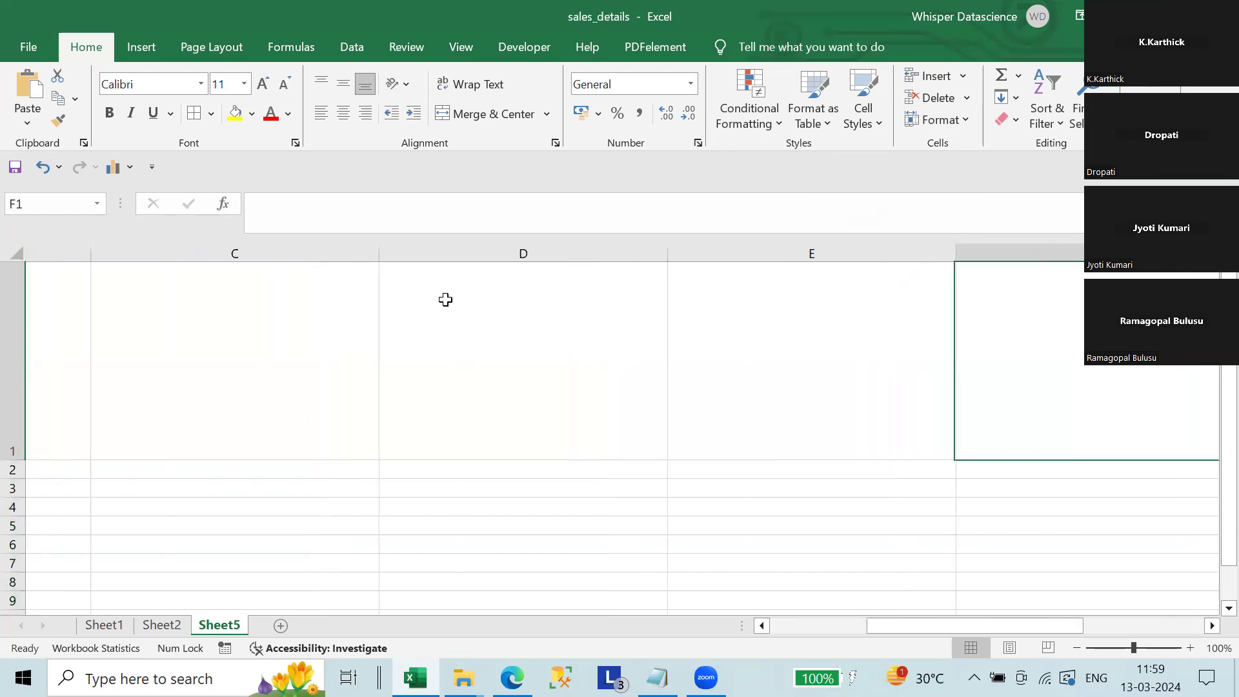
key(Right)
key(Right)
key(Right)
key(Right)
key(Right)
key(Left)
key(Right)
key(Right)
key(Right)
key(Right)
key(Right)
key(Right)
key(Right)
key(Right)
key(Right)
key(Right)
key(Right)
key(Right)
key(Right)
key(Right)
key(Right)
key(Right)
key(Right)
key(Right)
key(Right)
key(Right)
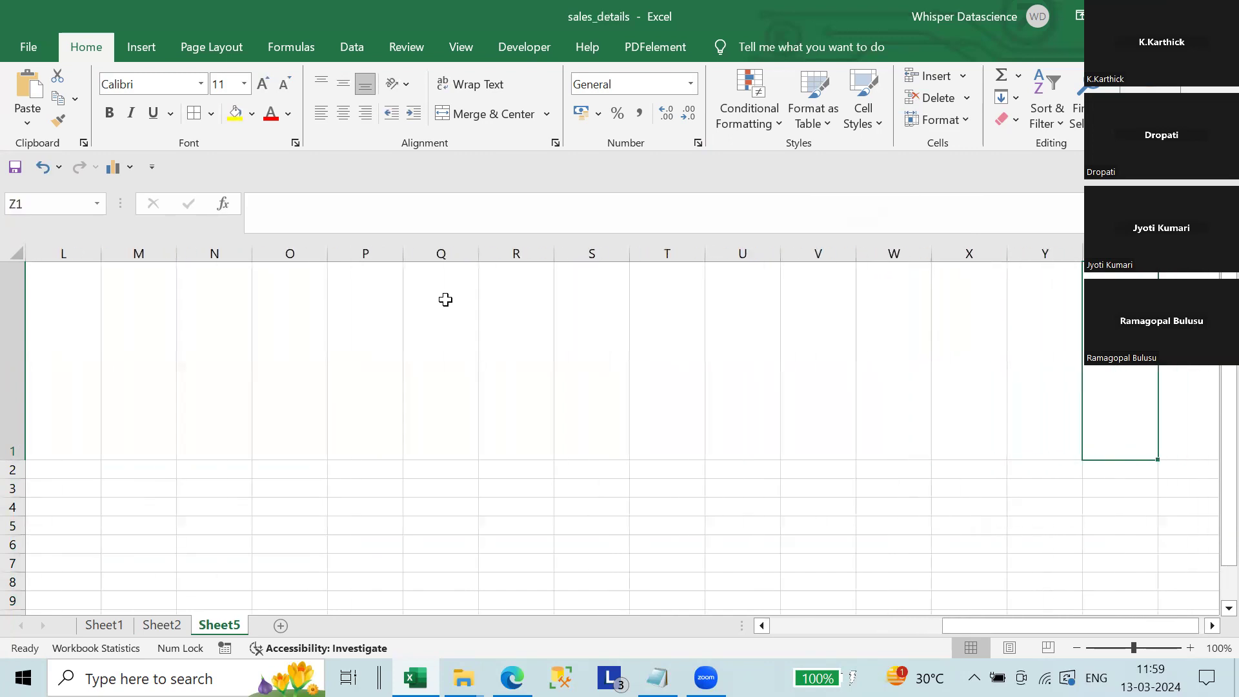
key(Left)
key(Left)
key(Left)
key(Left)
key(Left)
key(Left)
key(Left)
key(Left)
key(Left)
key(Left)
key(Left)
key(Left)
key(Left)
key(Left)
key(Left)
key(Left)
key(Left)
key(Left)
key(Left)
key(Left)
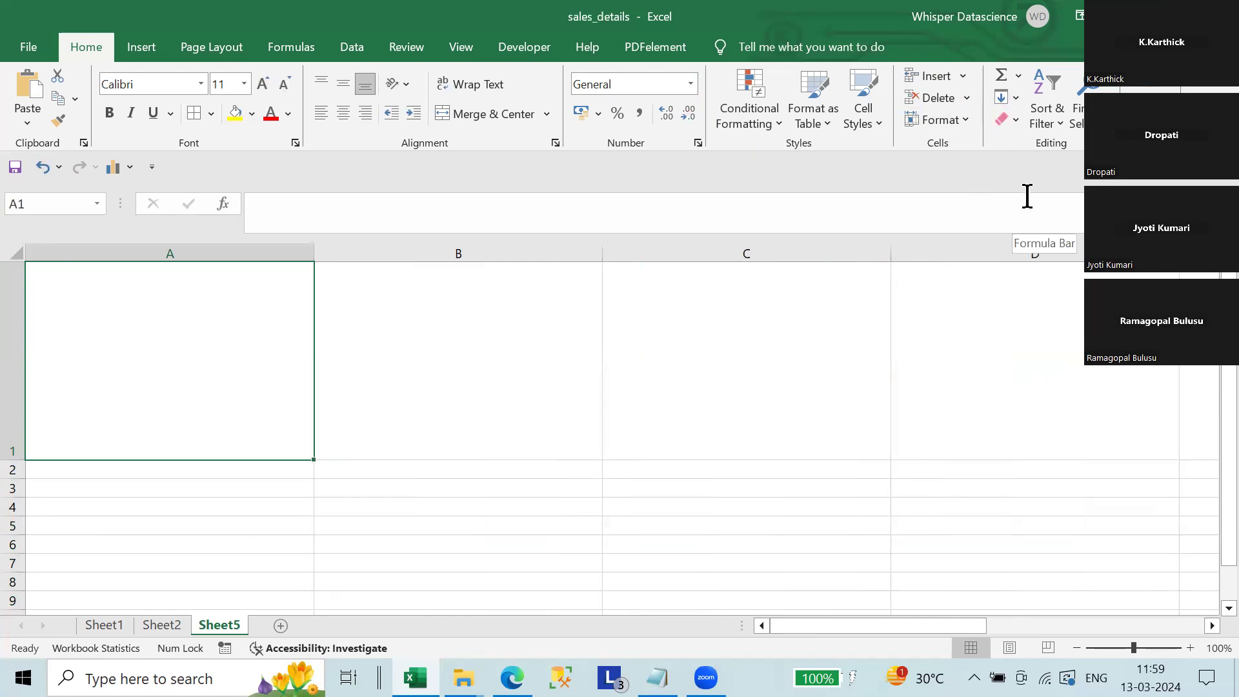
Apply AutoFit Column Width to cell A1 and enter the text "kasdnlkafjsnlka" in the cell.
click(966, 121)
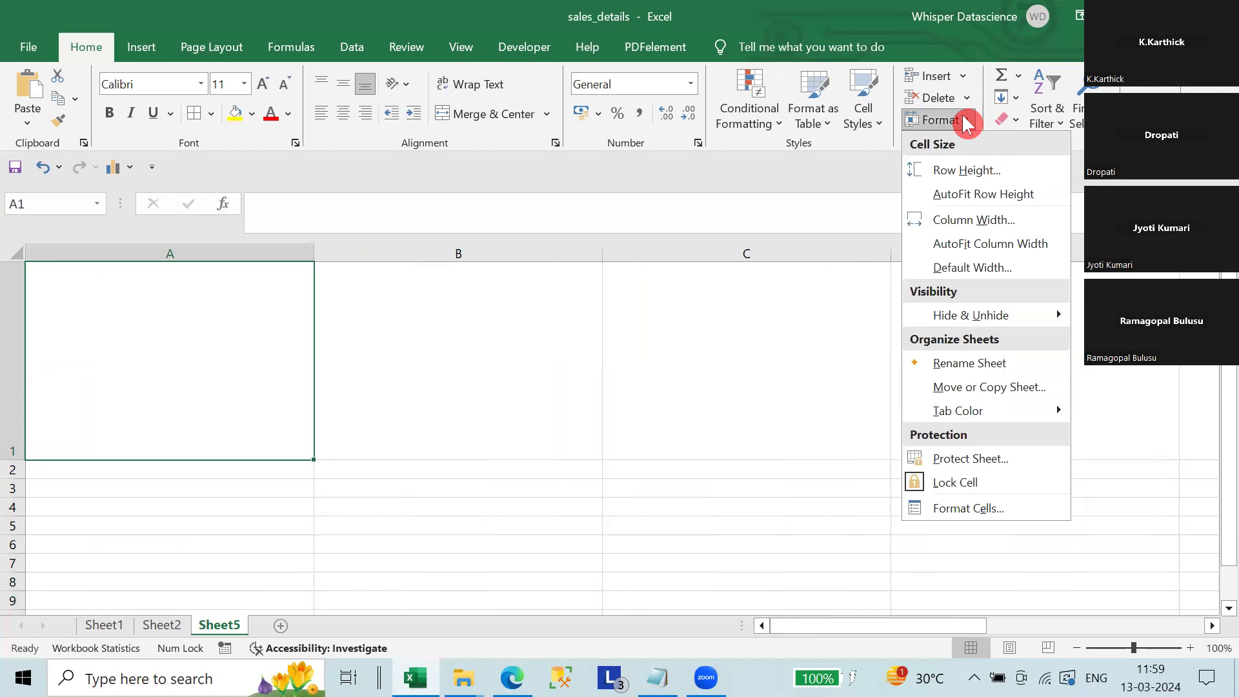
click(983, 239)
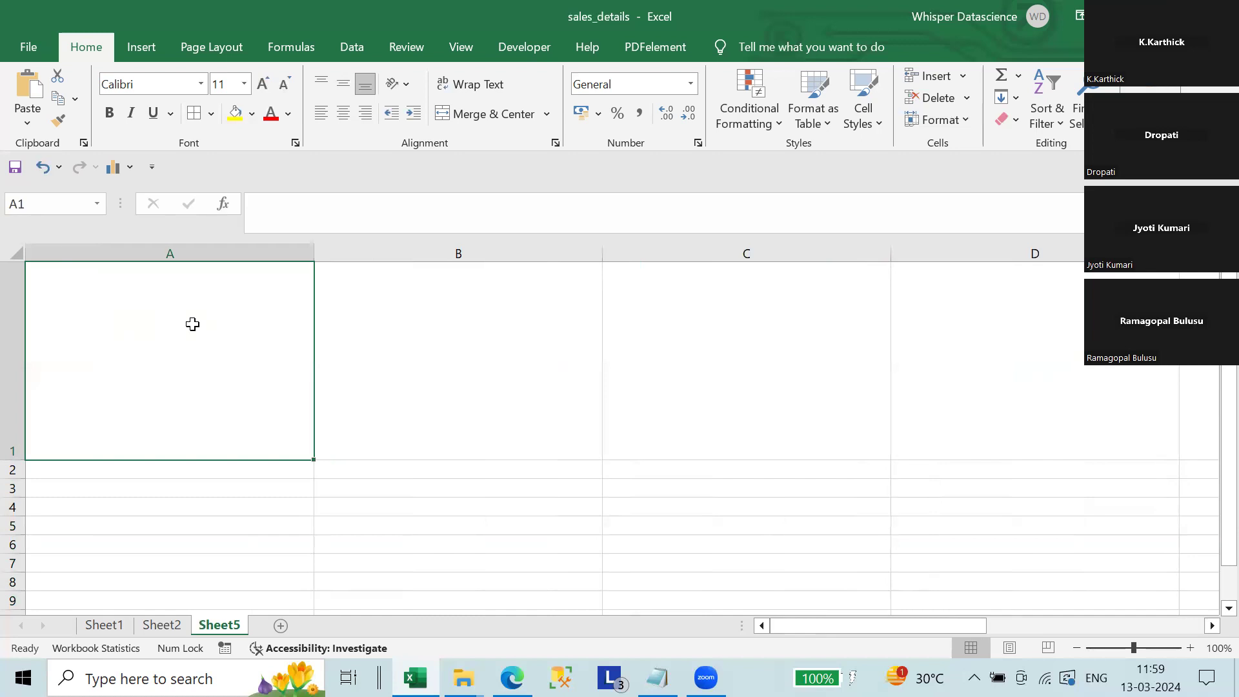
click(322, 382)
click(168, 376)
text(kasdnlkafjsnlka)
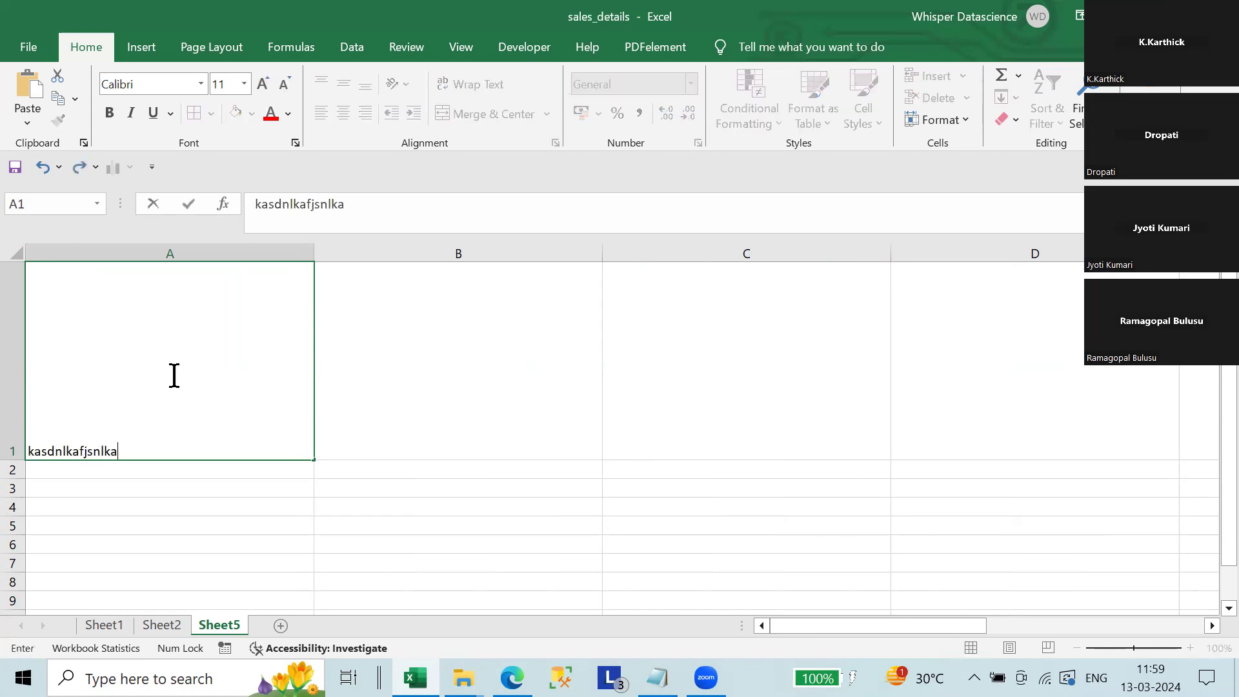
key(Return)
click(196, 387)
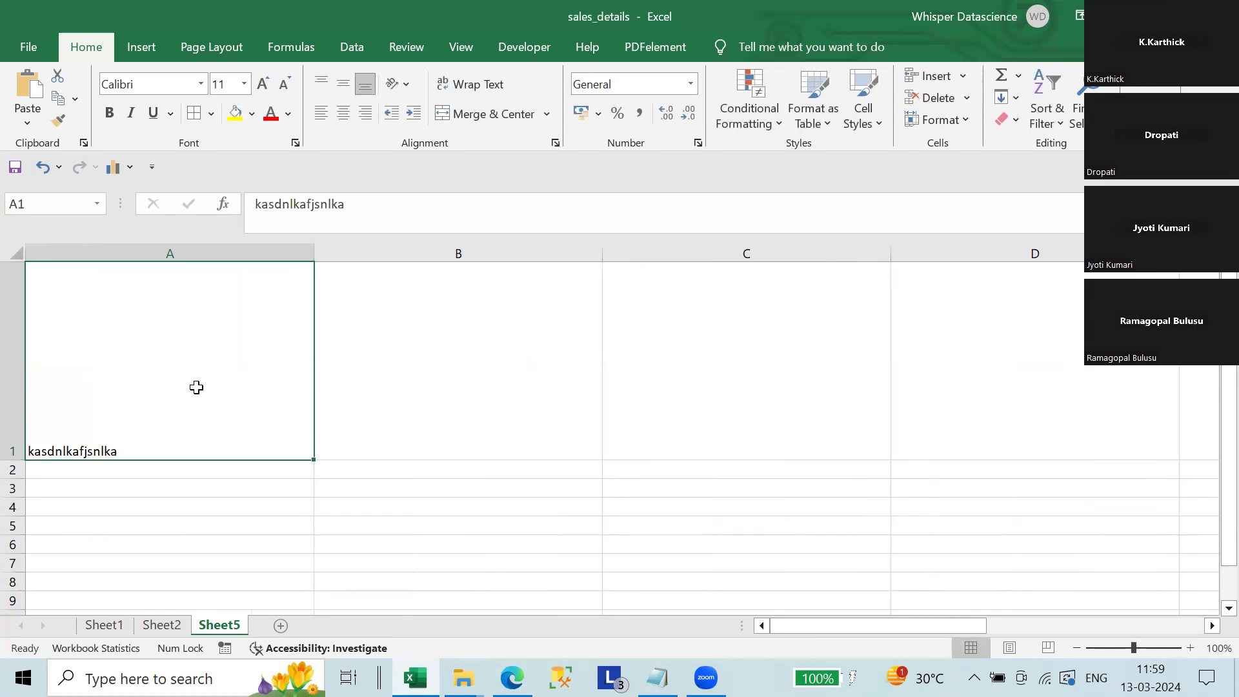
Replace the text in cell A1 with "fekhskiokfasdilnjfdsb".
text(fekhskio)
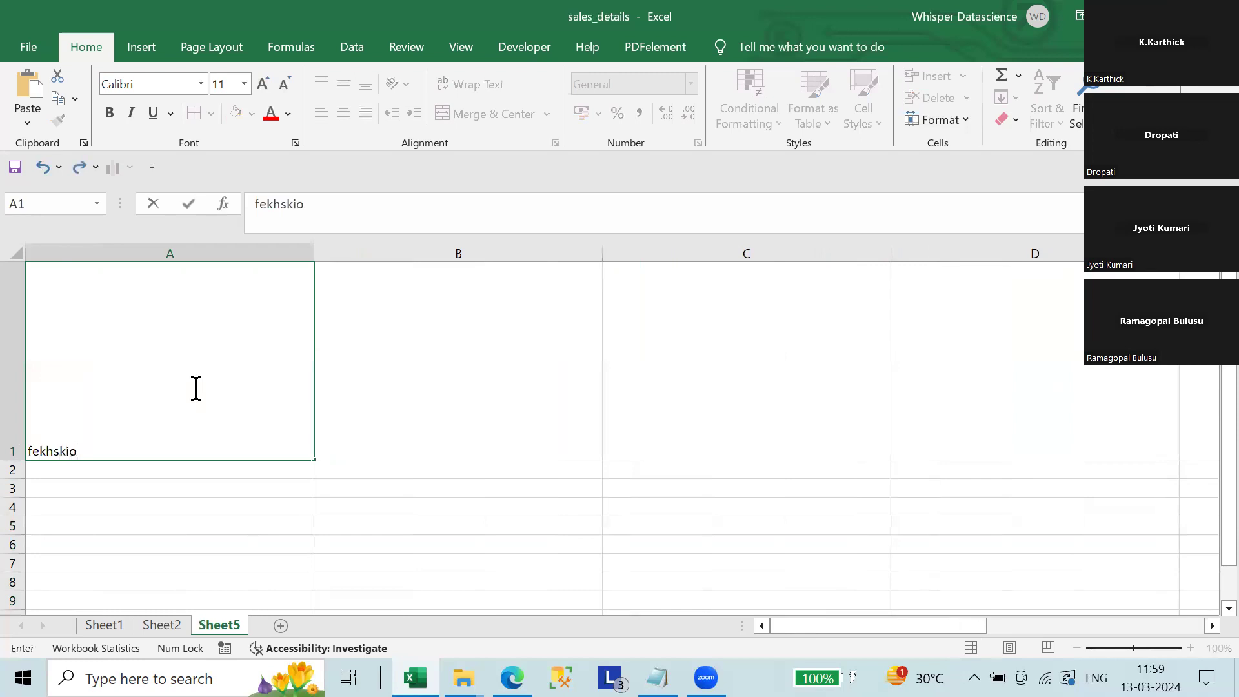
text(kfasdilnjfdsb)
key(Return)
key(Return)
key(Return)
key(Return)
Undo both text entries in A1 and the width change of columns A through H.
key(ctrl+z)
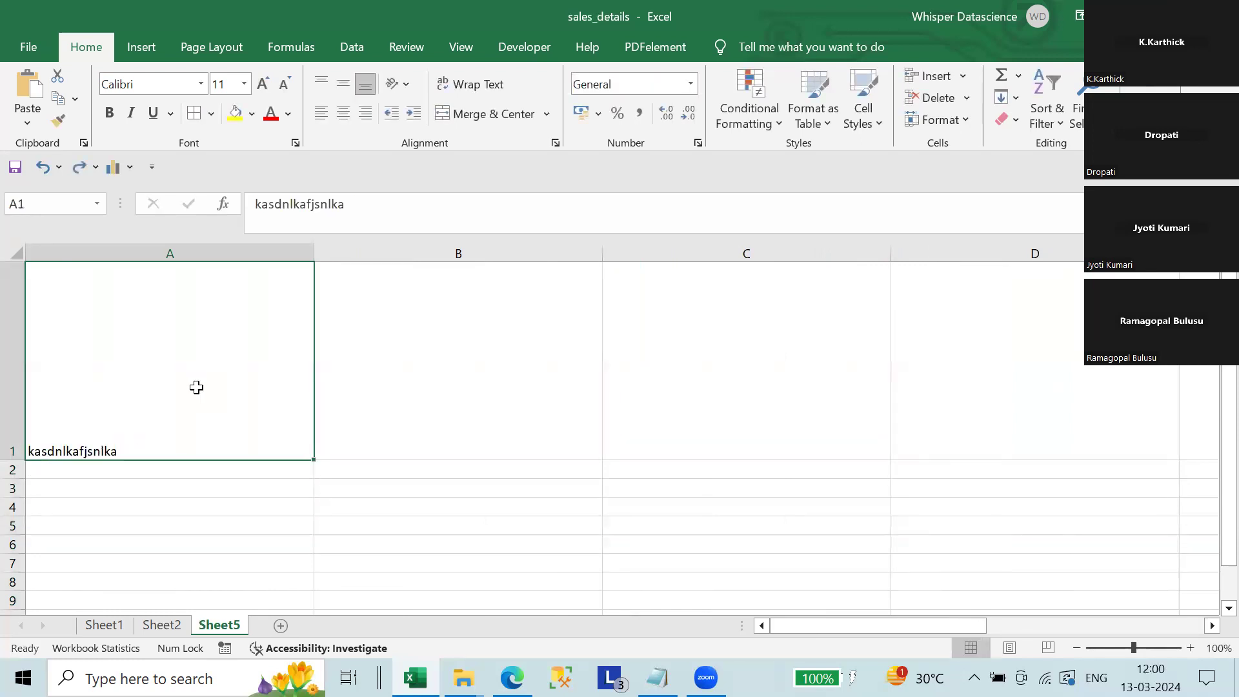
key(ctrl+z)
key(ctrl+z)
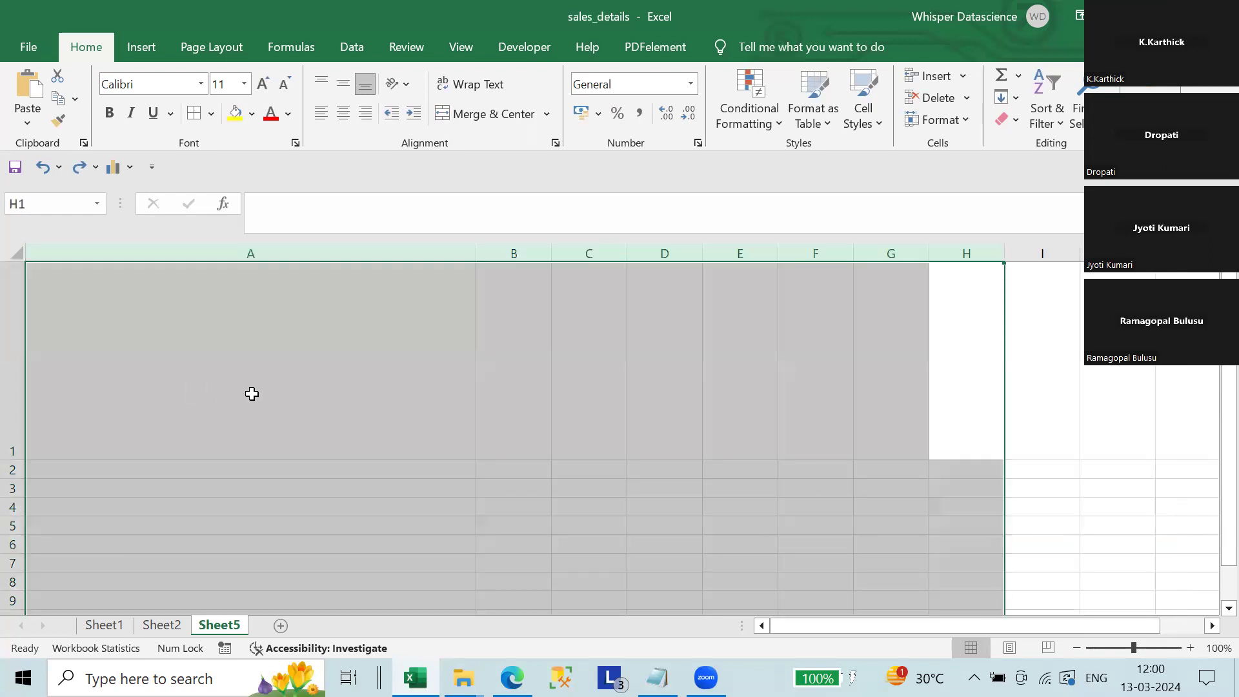
Open the Default Width setting with columns A through H selected and accept its existing value.
click(964, 120)
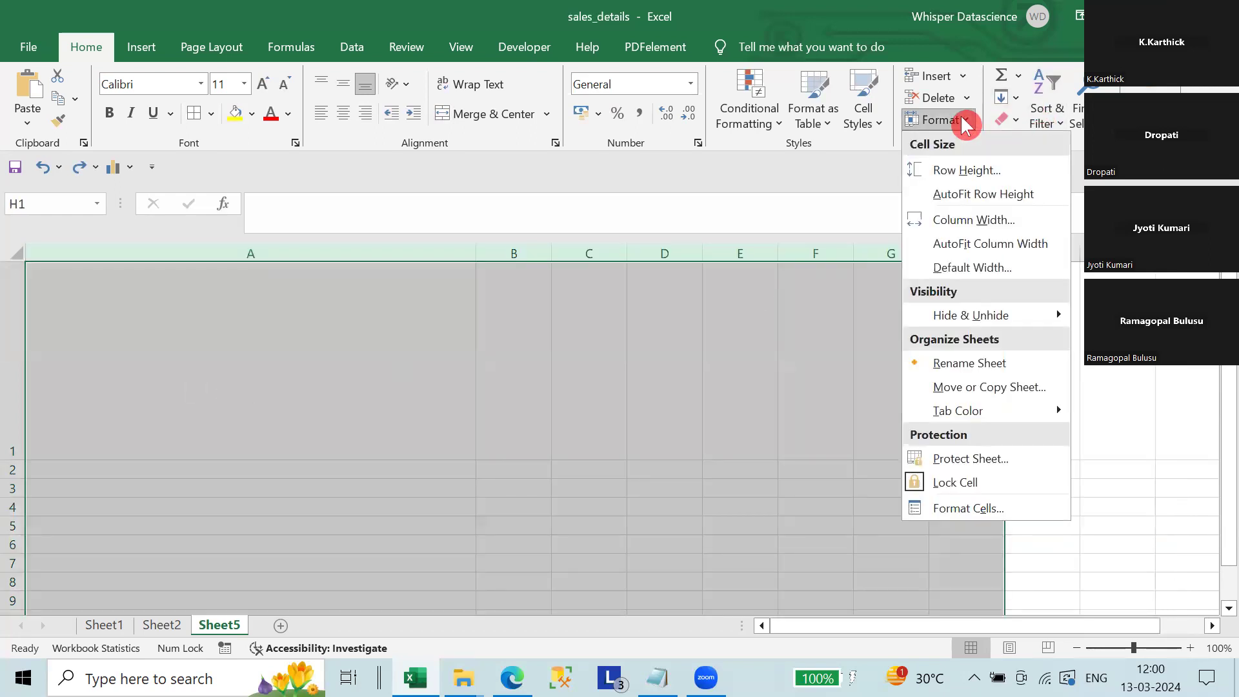
click(989, 268)
click(862, 272)
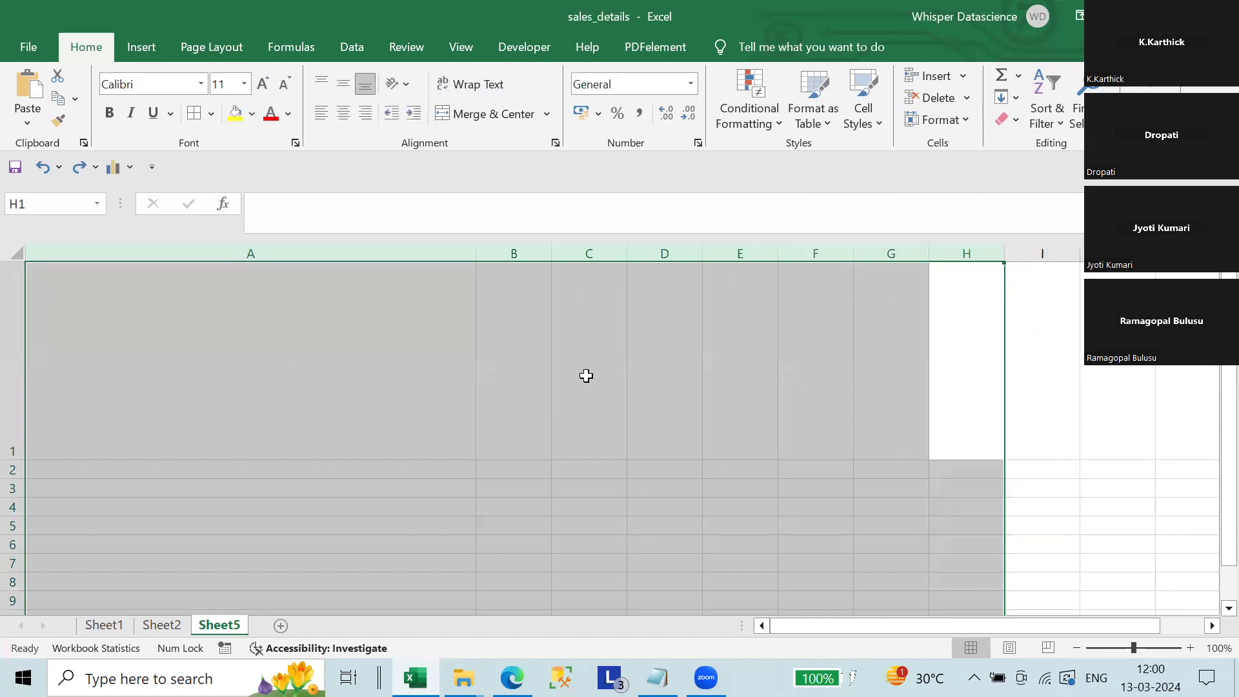
Reduce the height of row 1 freehand and select cell F3.
click(585, 374)
drag(12, 460, 12, 310)
click(814, 337)
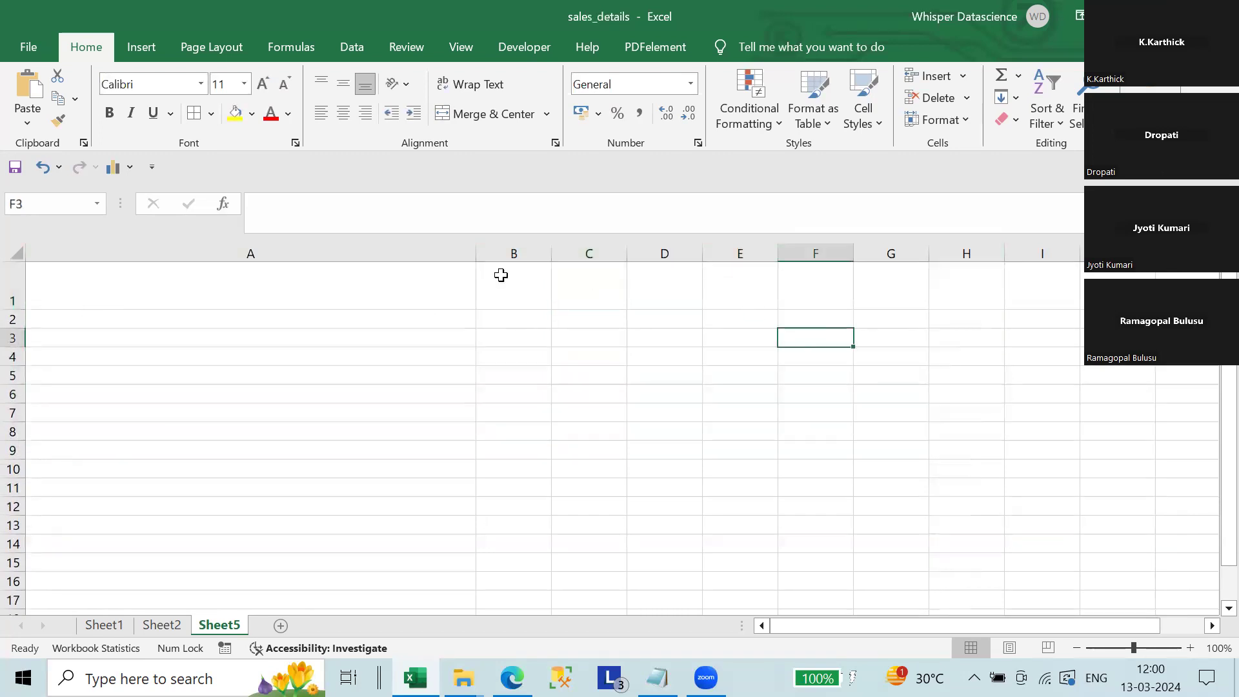
Select the entire sheet and apply the standard column width of 10.
click(16, 253)
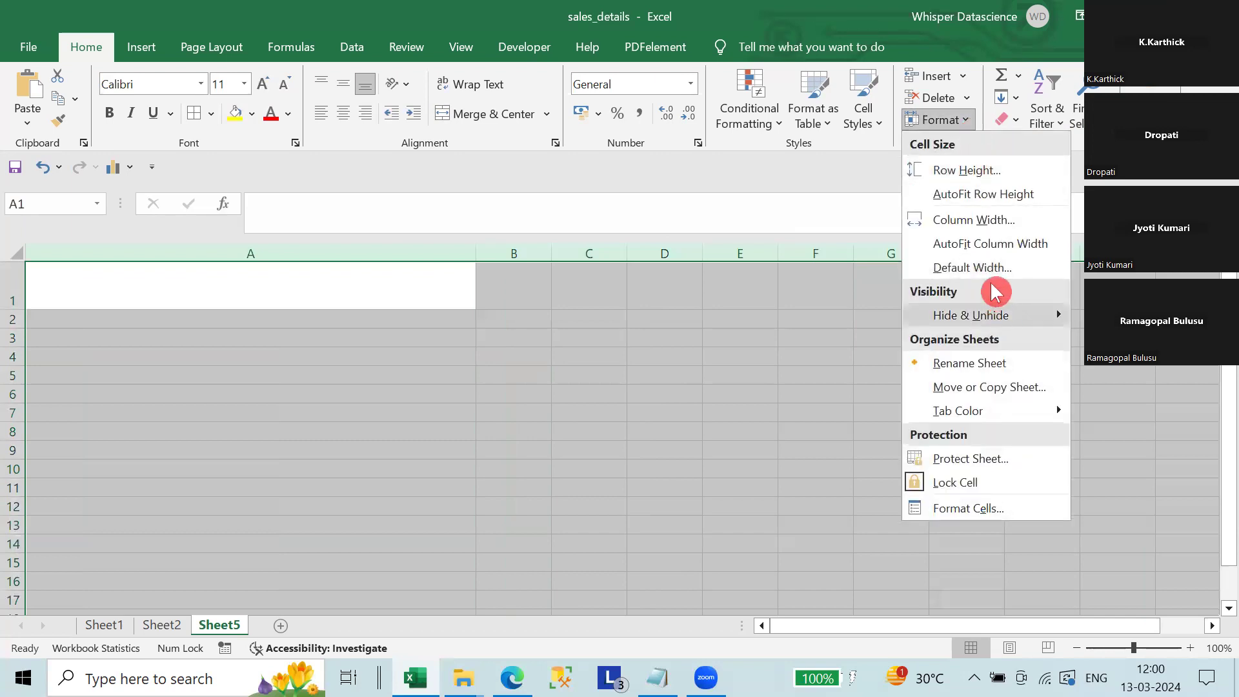
click(988, 267)
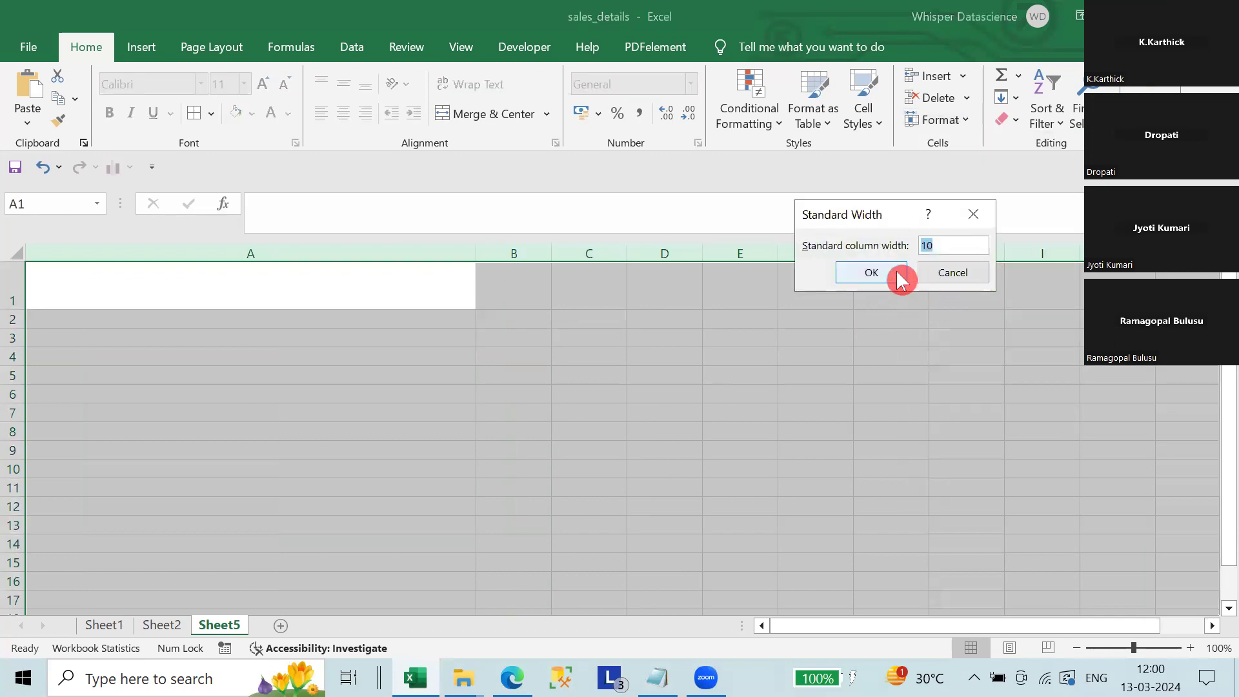
click(874, 271)
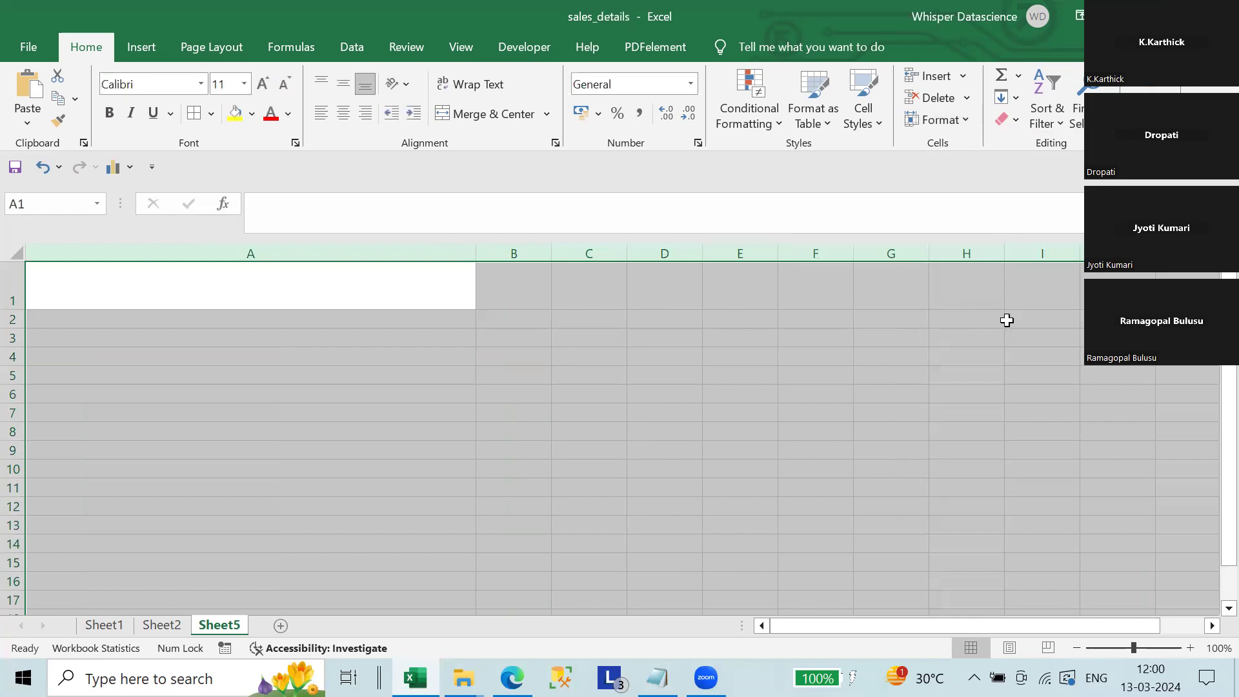
Narrow column A freehand and apply AutoFit Column Width to columns A through I.
click(1074, 327)
drag(484, 268, 87, 276)
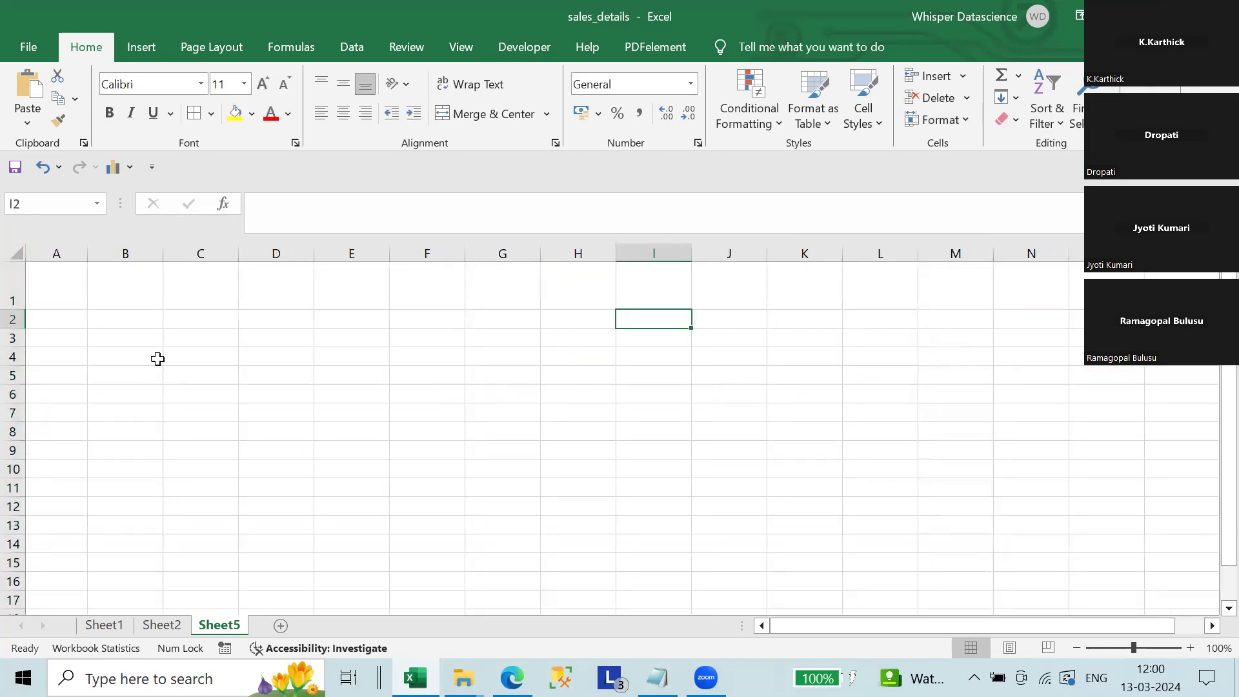
drag(644, 253, 57, 253)
click(962, 121)
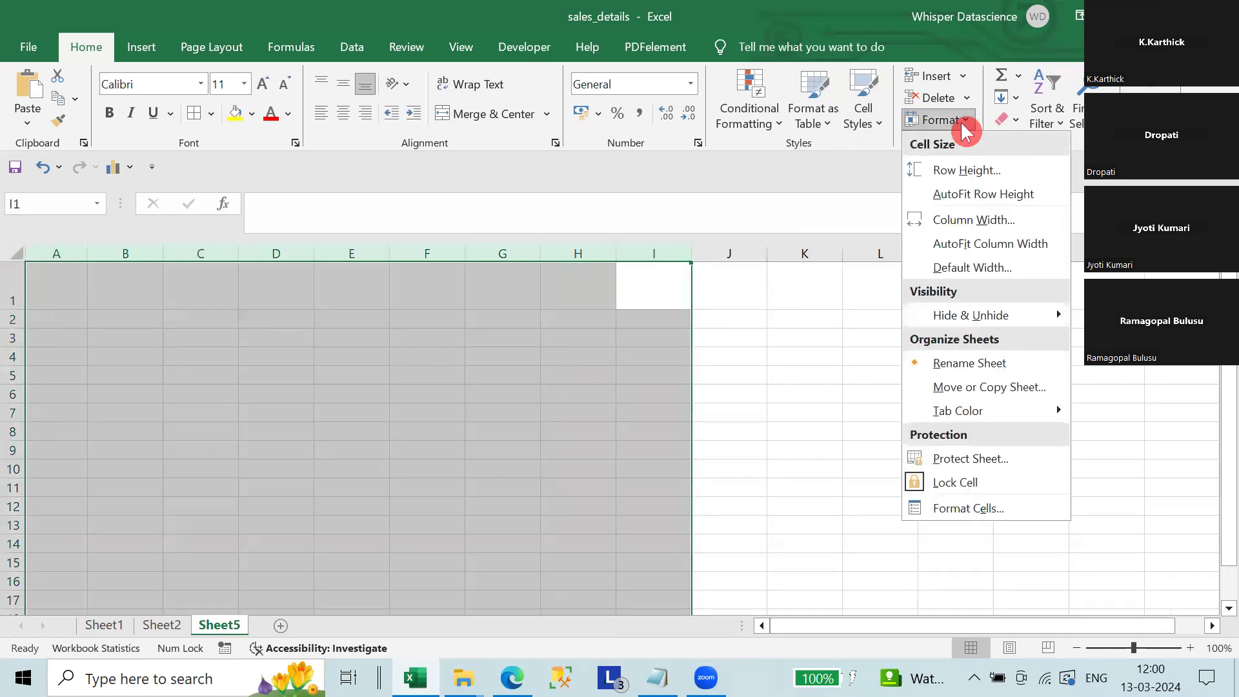
click(988, 244)
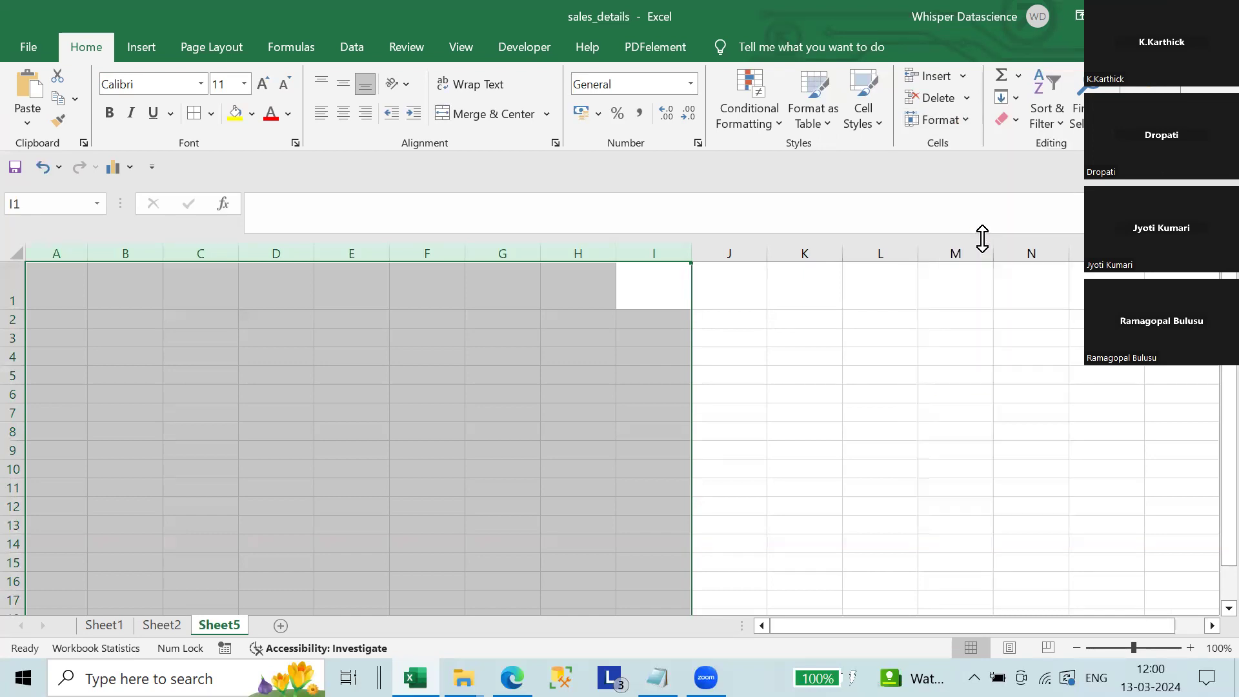
Set the sheet's default column width to 20.
click(969, 121)
click(996, 267)
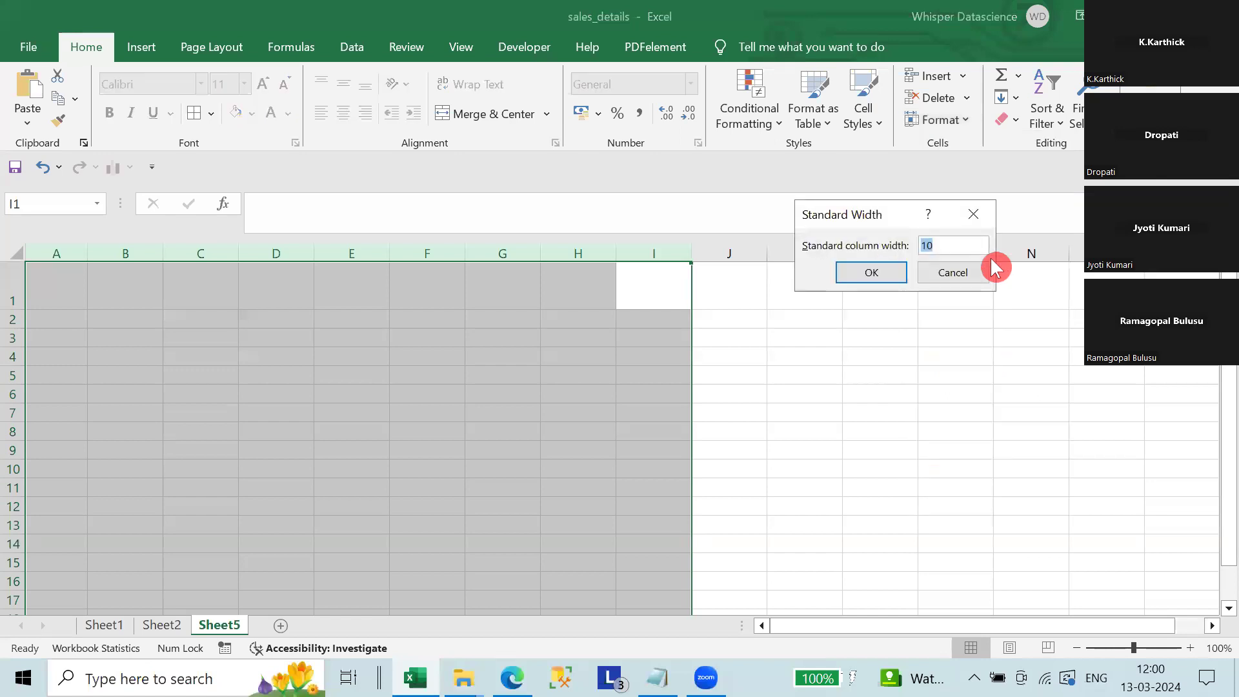
text(20)
click(889, 274)
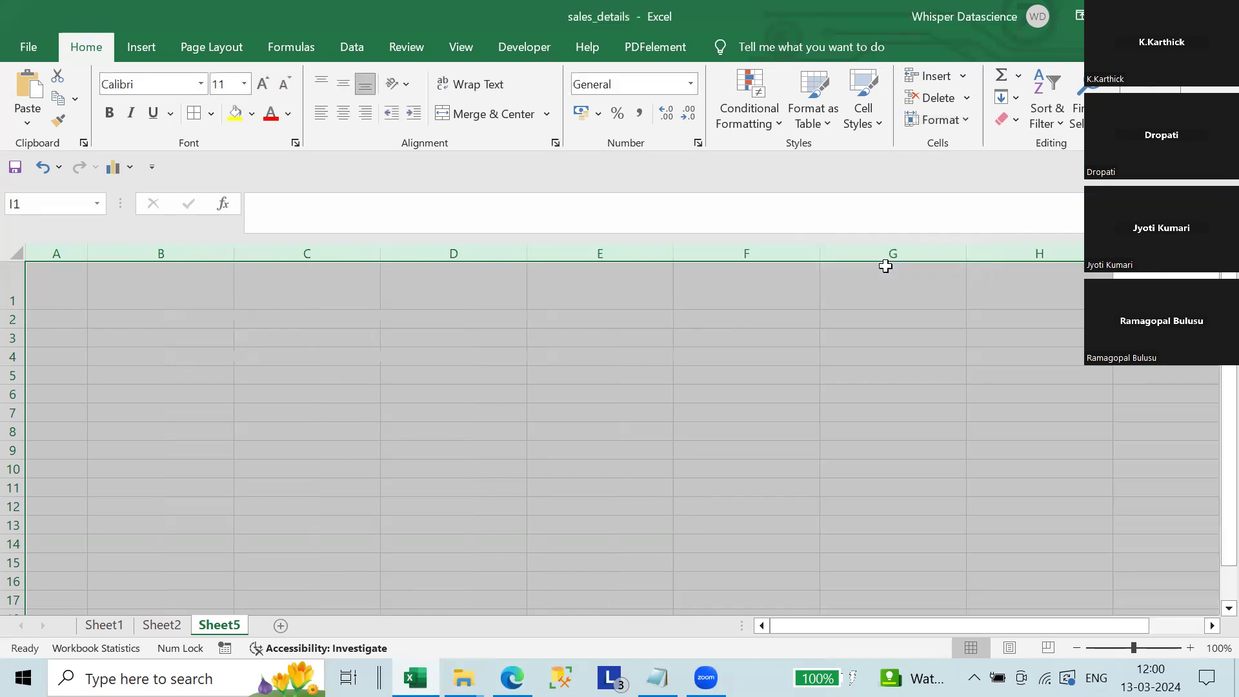
click(954, 373)
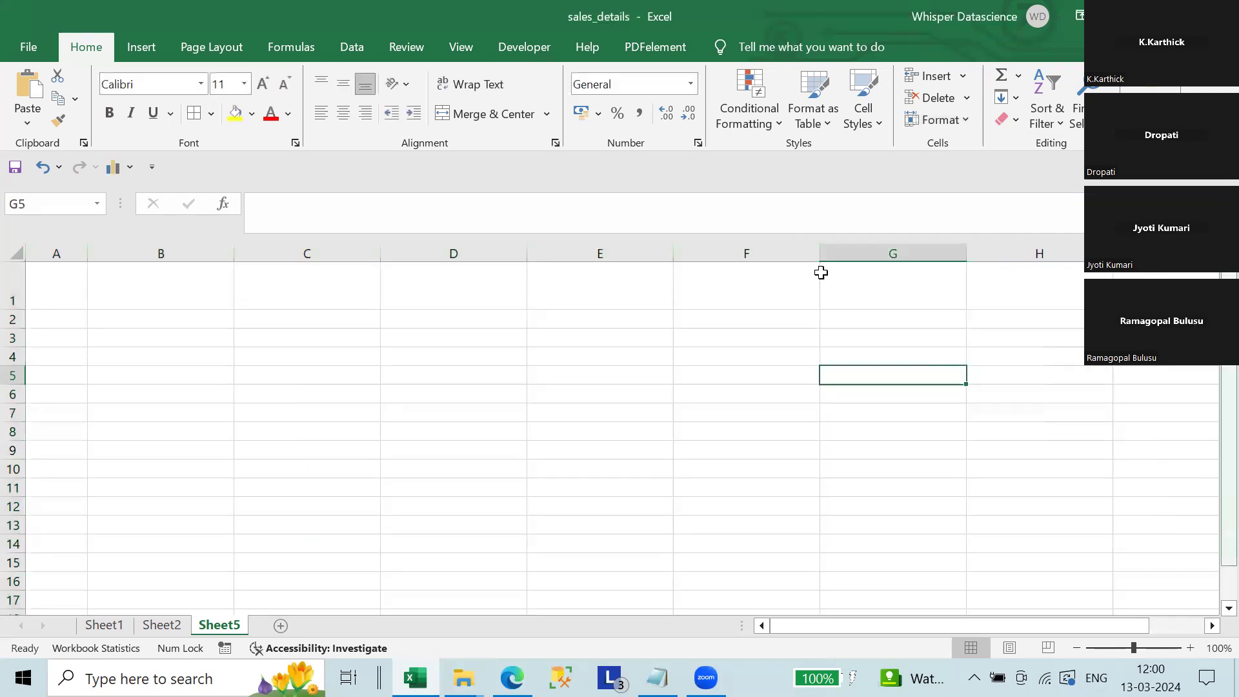
click(41, 288)
click(174, 291)
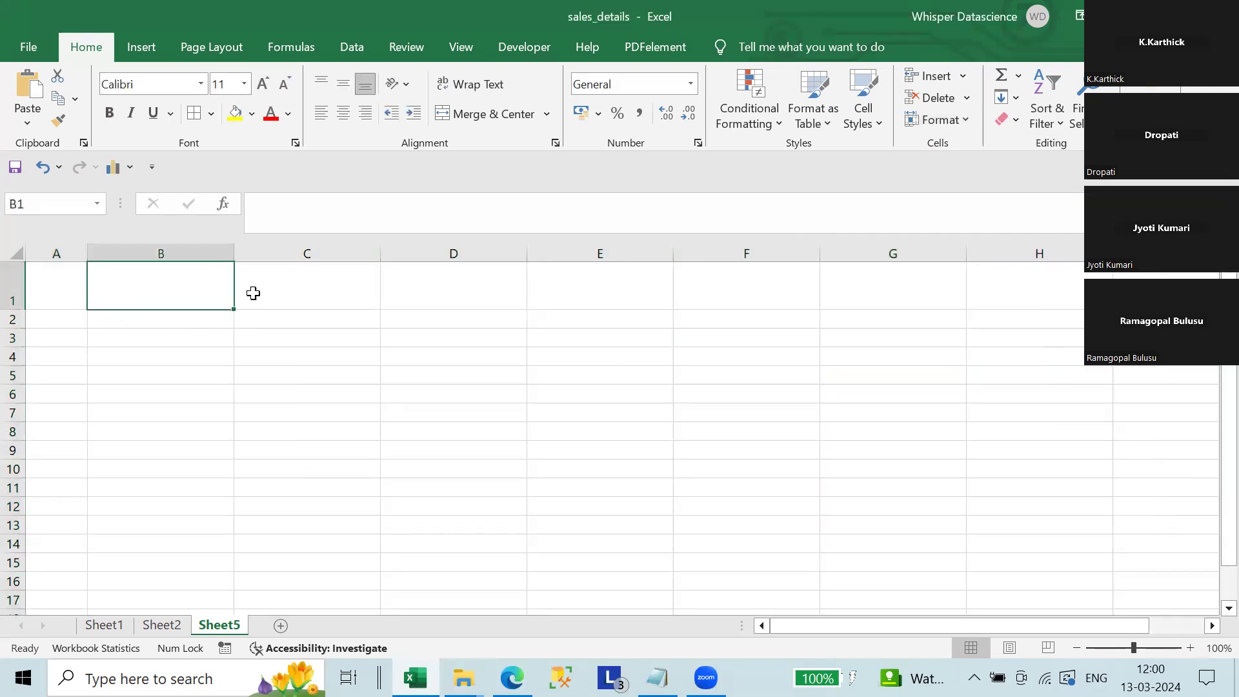
click(323, 284)
click(436, 281)
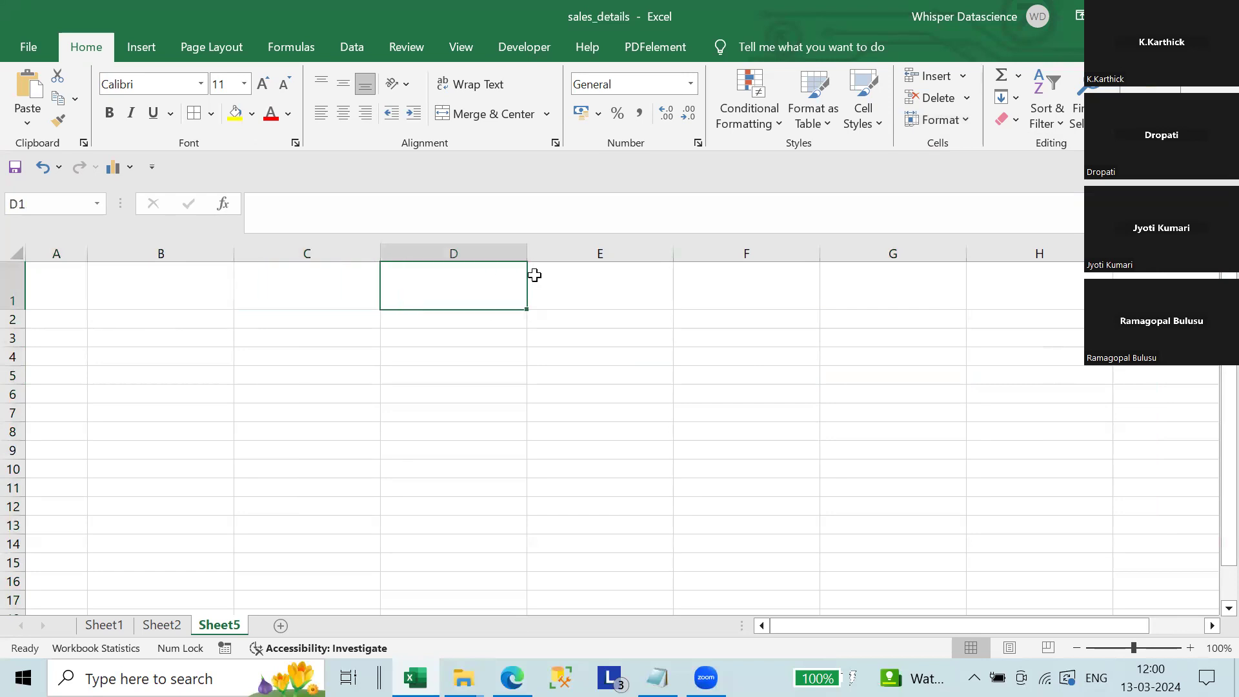
drag(1059, 253, 49, 249)
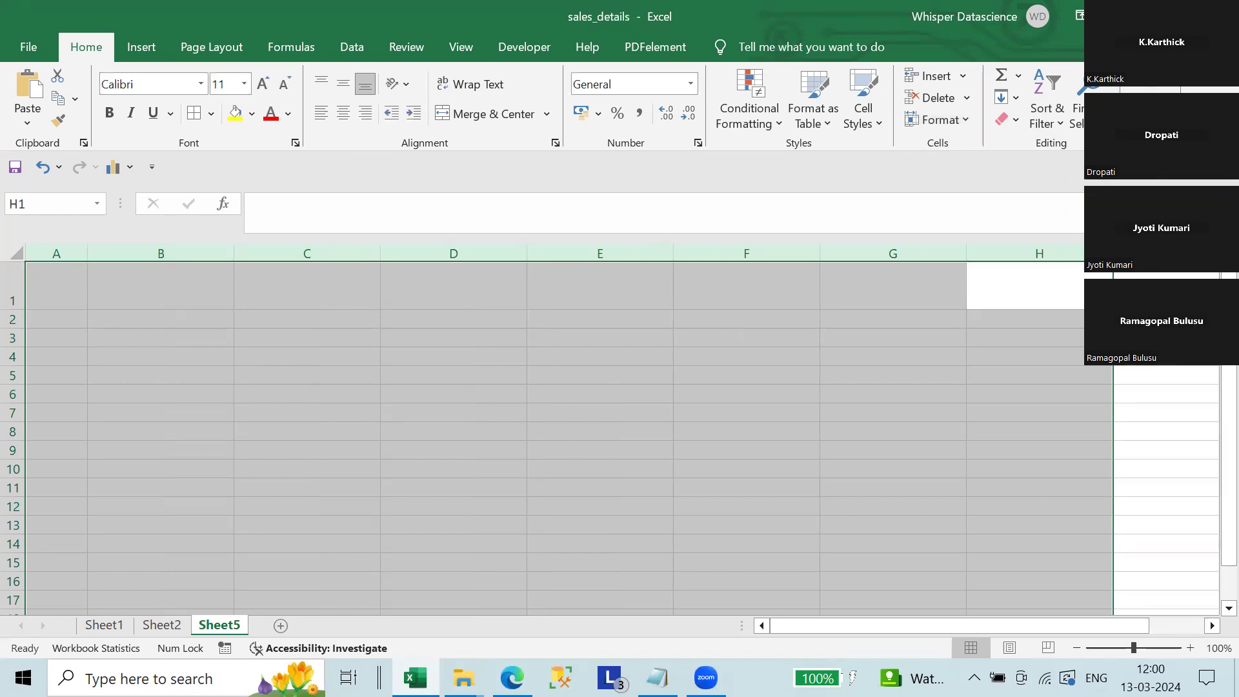
click(829, 127)
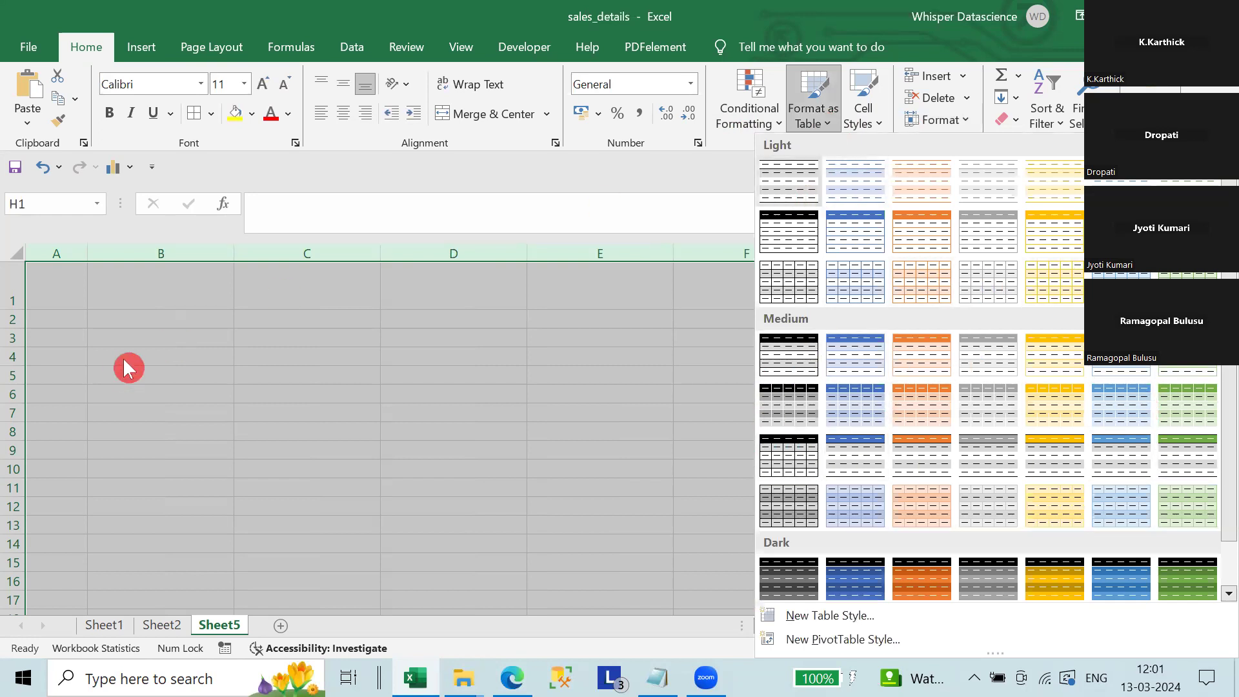
click(122, 323)
click(55, 297)
drag(294, 290, 436, 391)
click(313, 434)
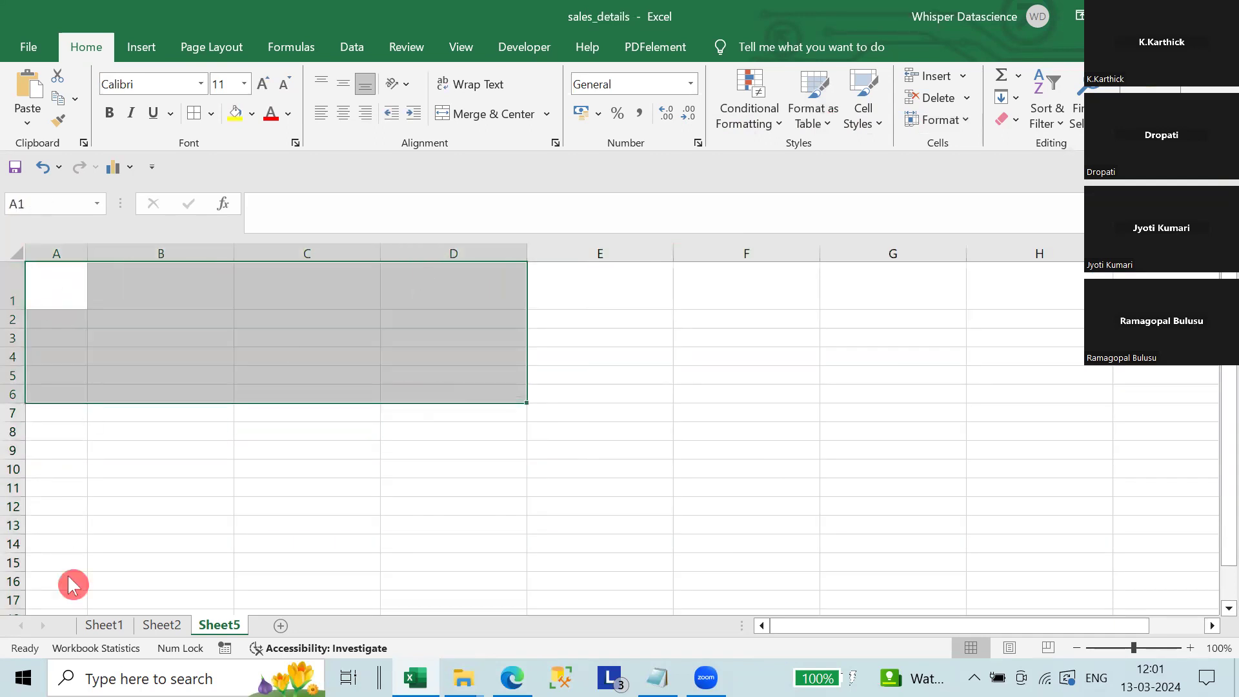
Switch to Sheet1 and delete the empty Column1 column between sales and Target in the sales table.
click(105, 625)
click(210, 388)
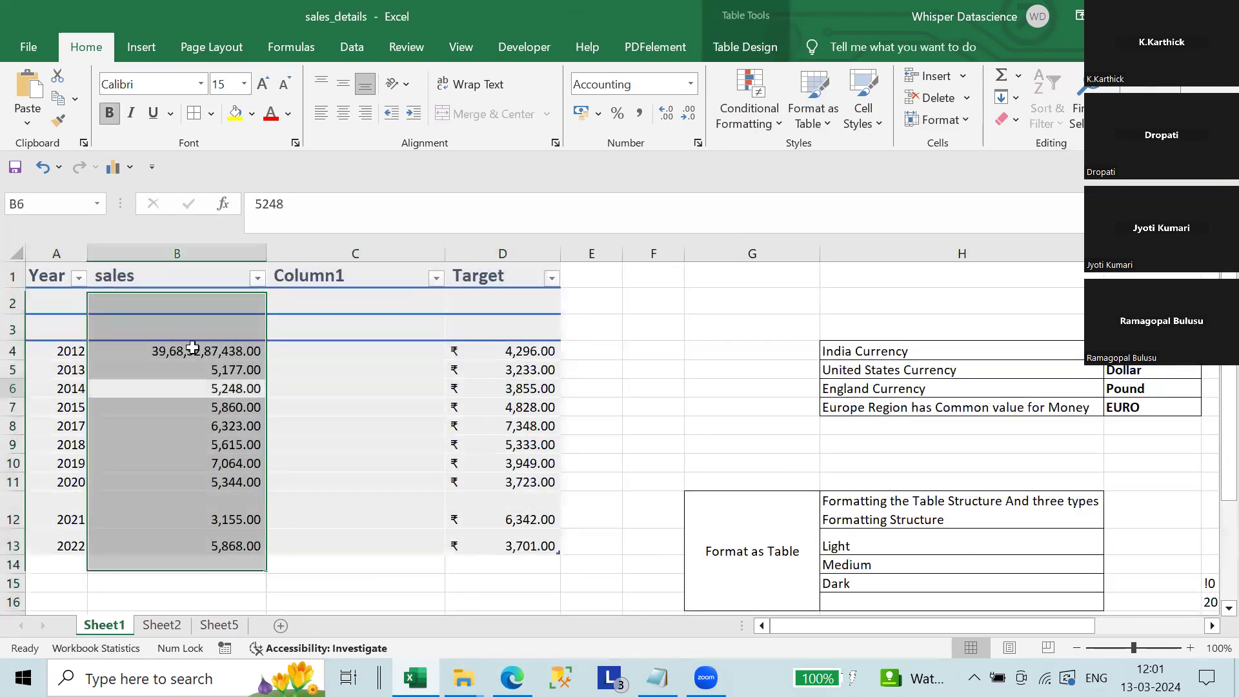
click(72, 276)
click(194, 275)
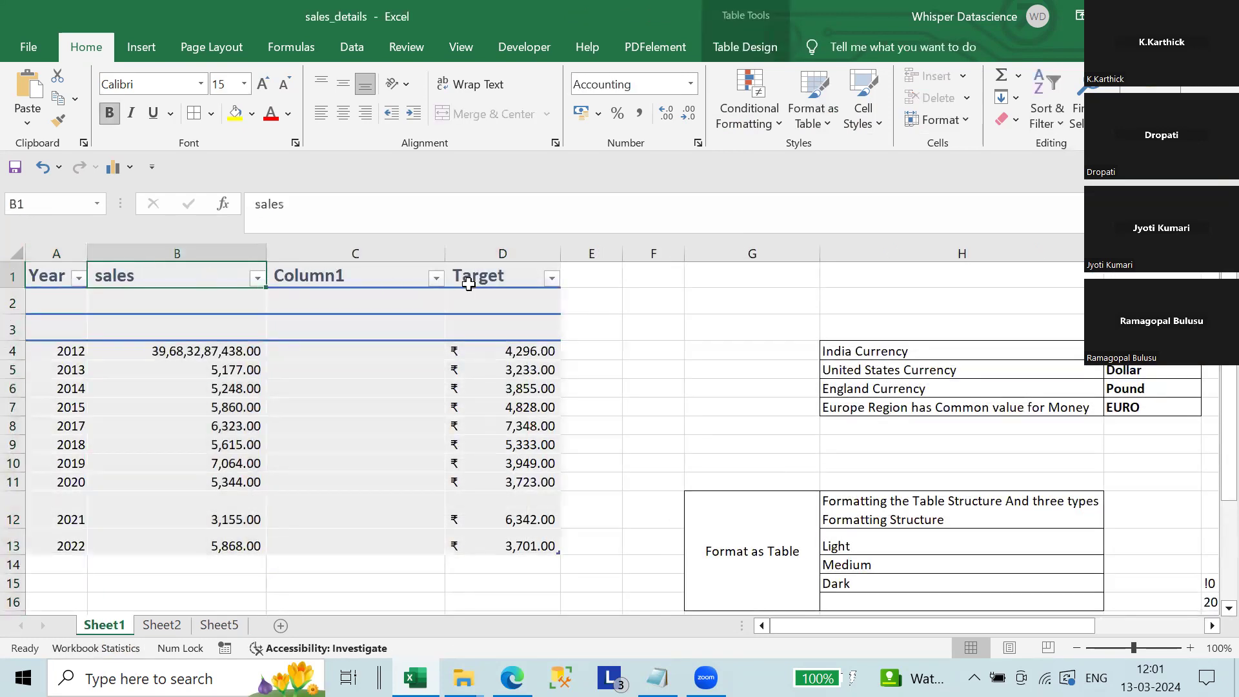
click(344, 253)
right_click(346, 255)
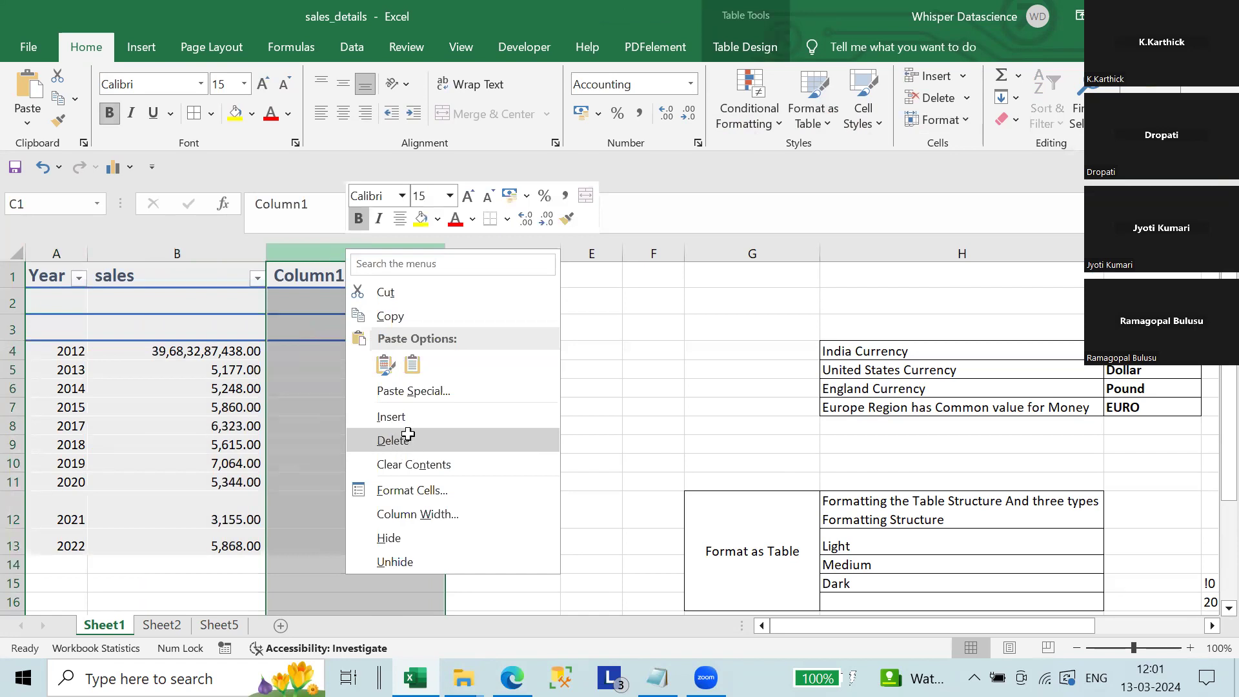
click(408, 439)
click(475, 406)
Delete the two empty rows 2 and 3 beneath the sales table's header.
drag(56, 276, 318, 542)
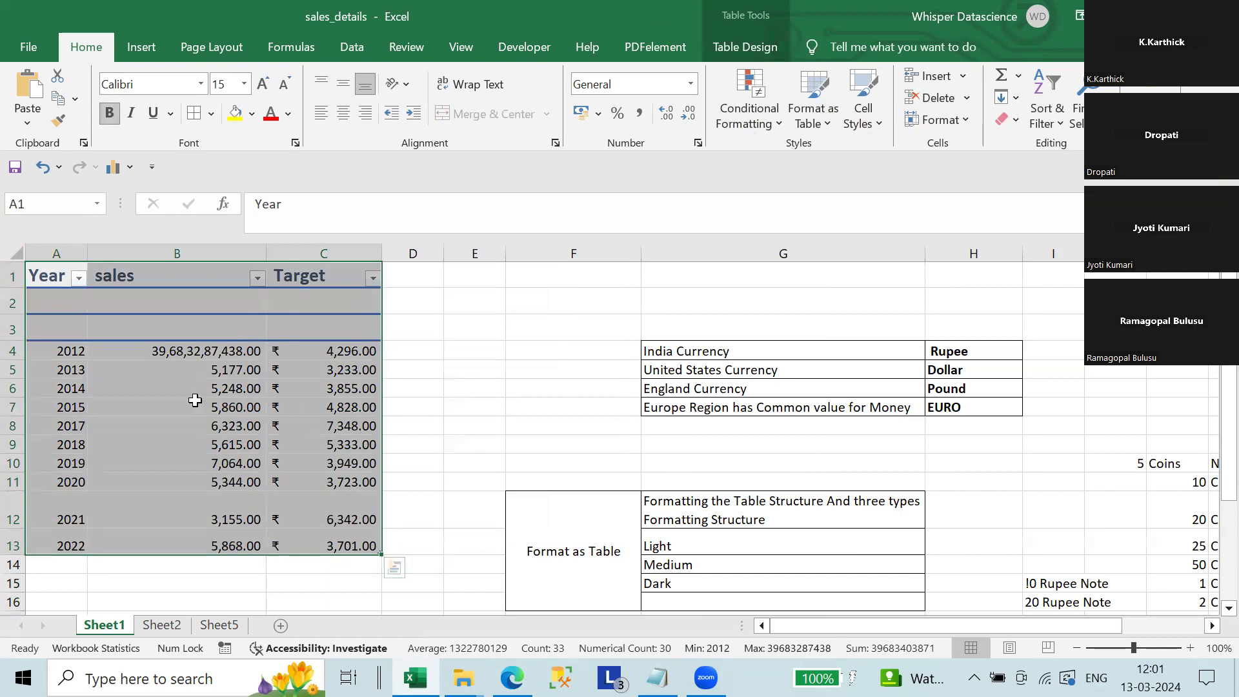
click(292, 359)
drag(12, 303, 43, 329)
right_click(133, 323)
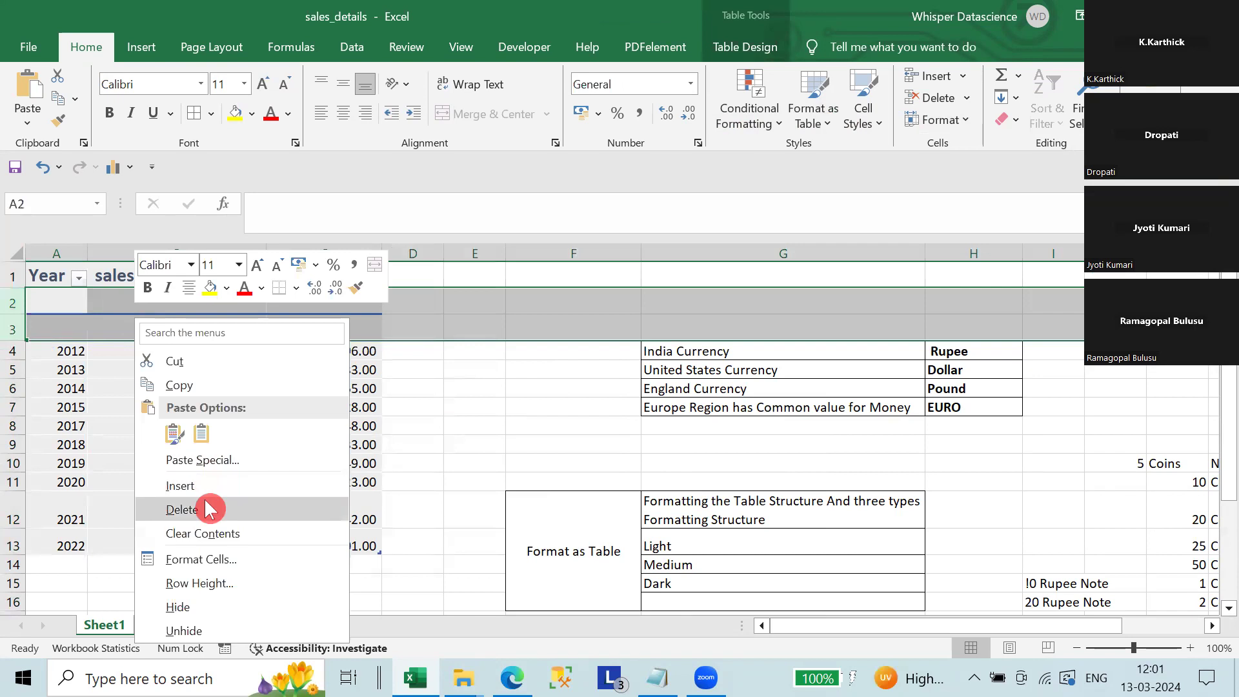
key(Escape)
click(294, 377)
Convert the Format as Table block F10:G14 into a table with headers, using the light style with grey bands.
drag(56, 253, 774, 497)
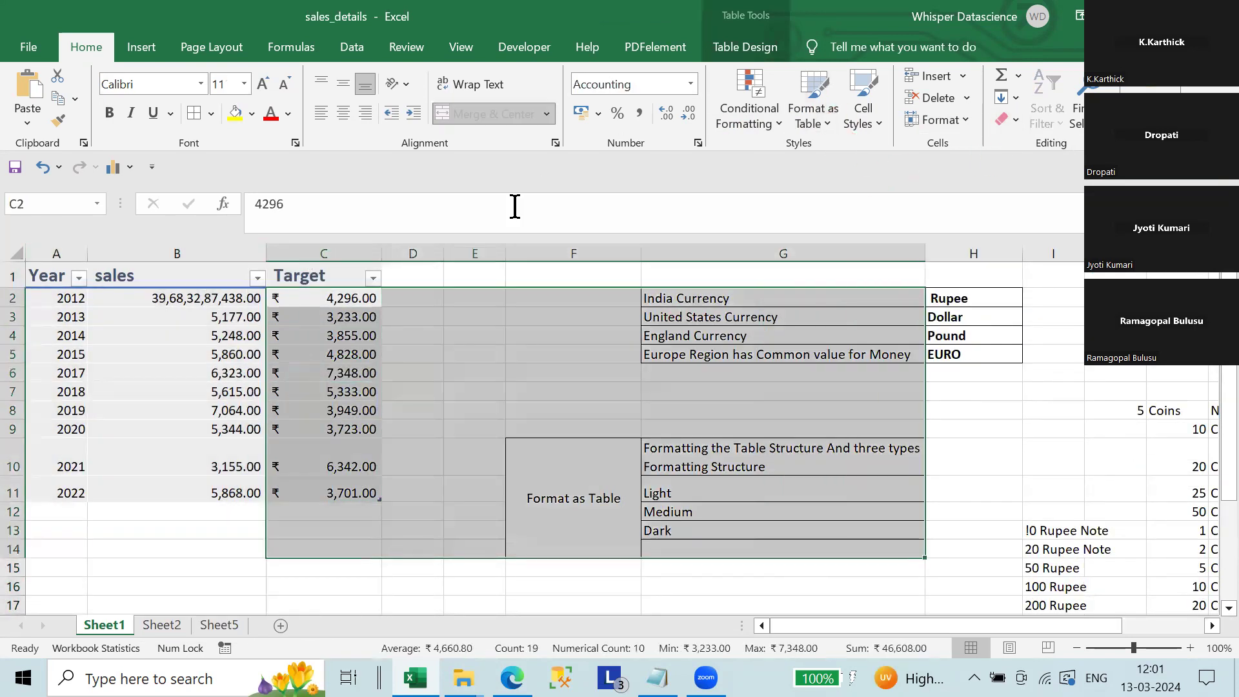
click(457, 436)
click(939, 119)
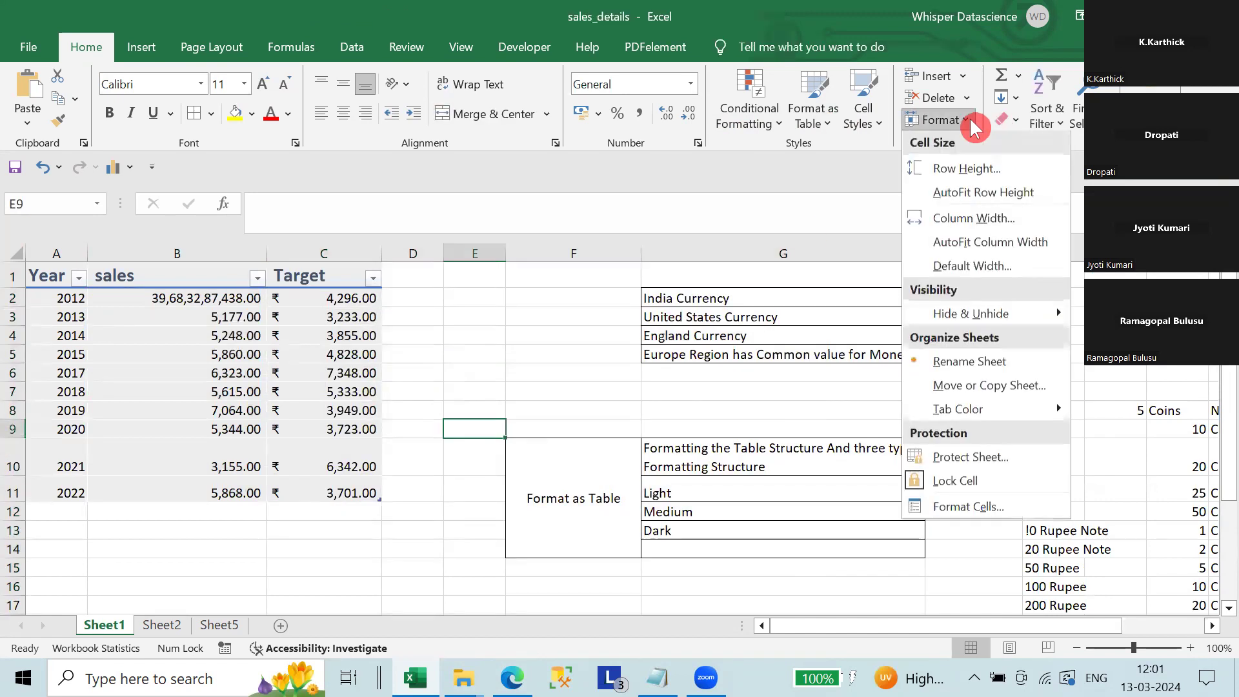
click(963, 78)
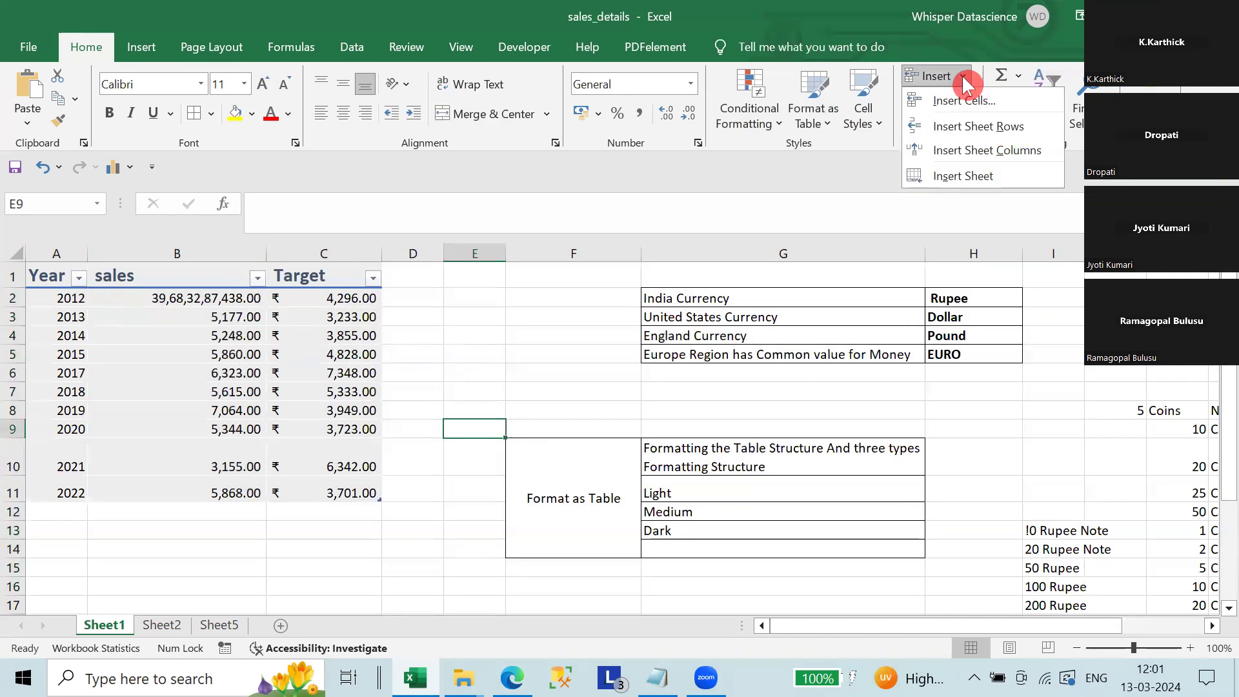
click(825, 118)
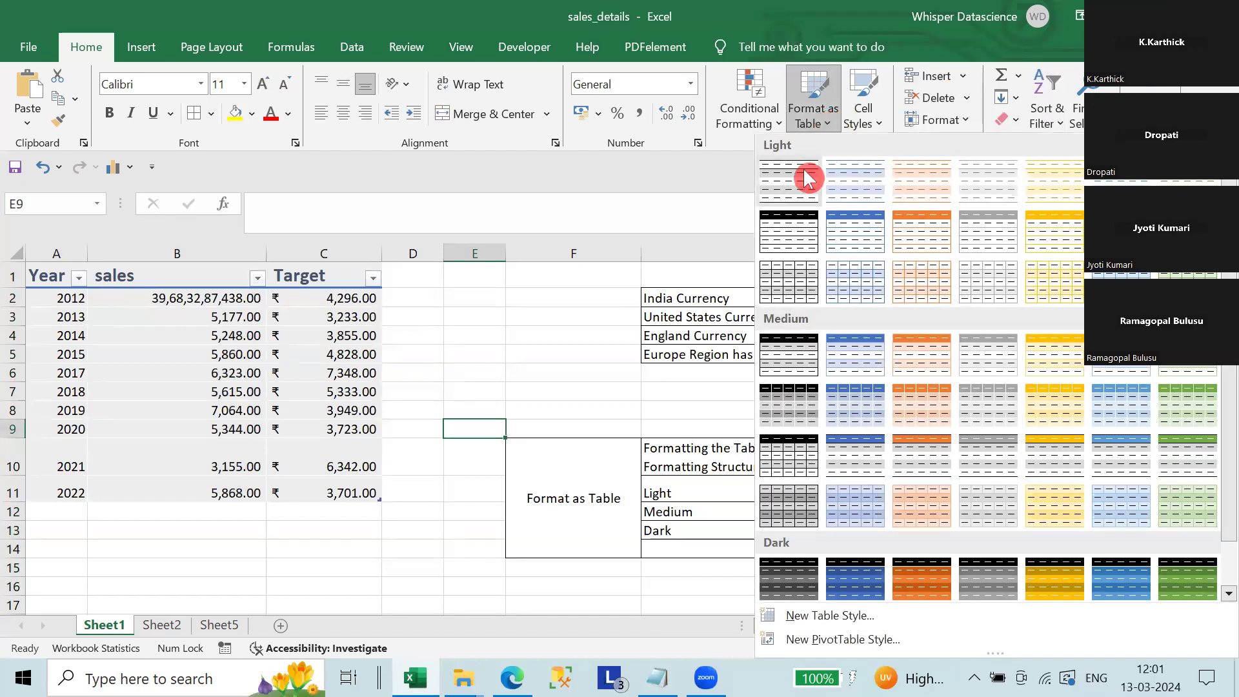
click(806, 173)
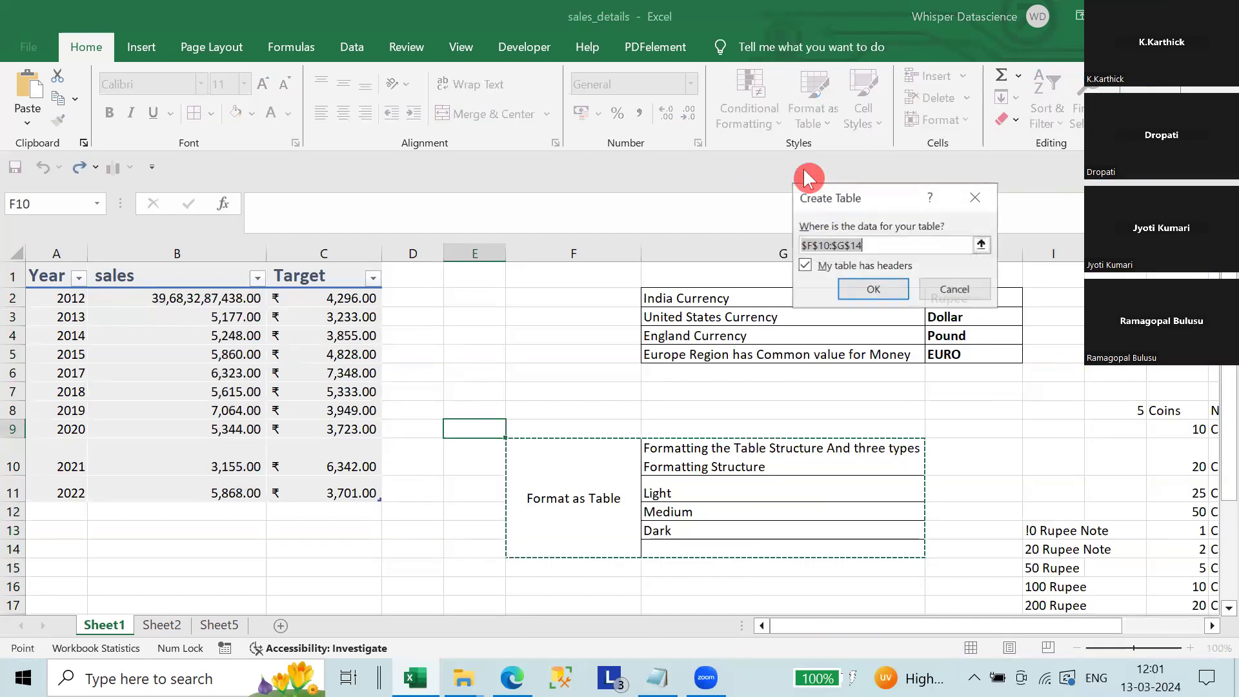
click(877, 290)
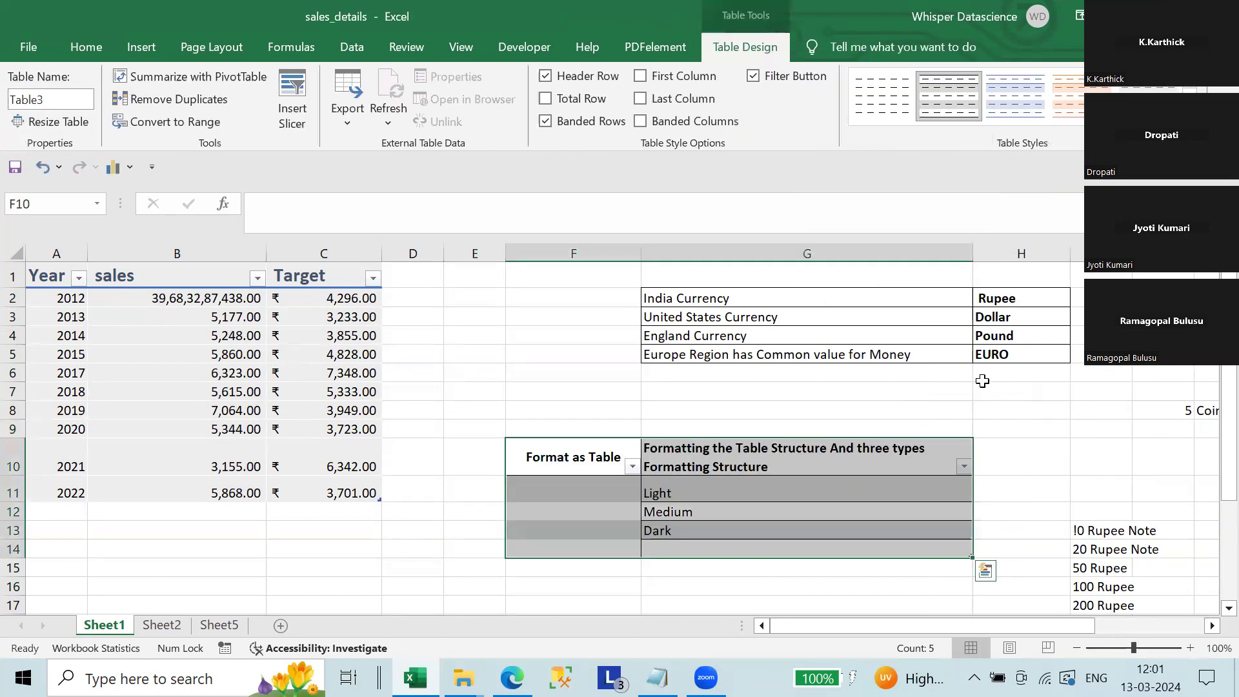
click(1108, 391)
Try a black-and-grey light, a medium and a dark table style in turn on the sales table A1:C11.
drag(35, 282, 37, 493)
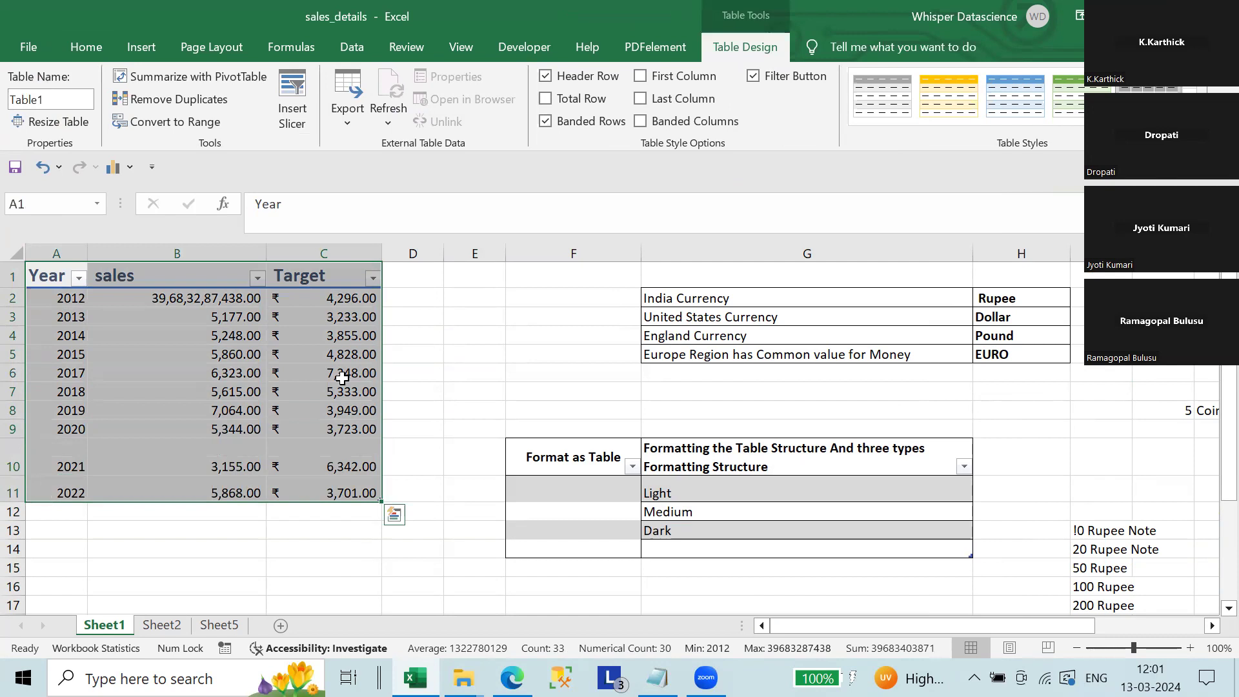
click(73, 56)
click(832, 122)
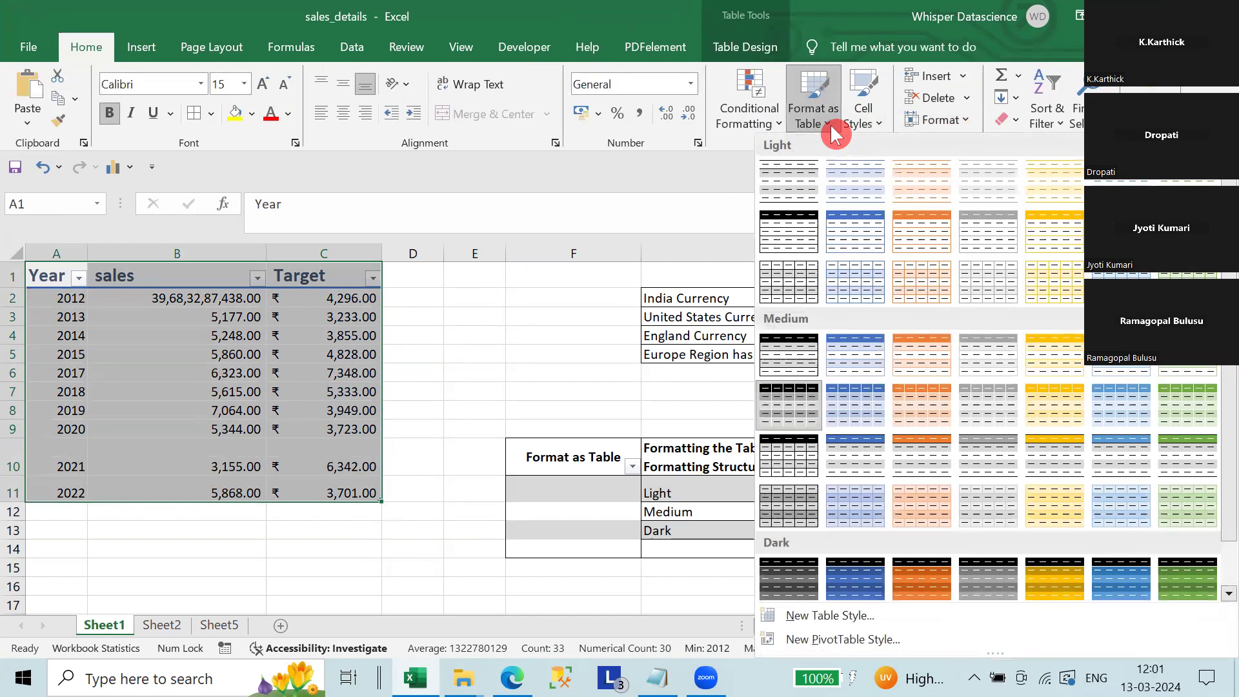
click(807, 186)
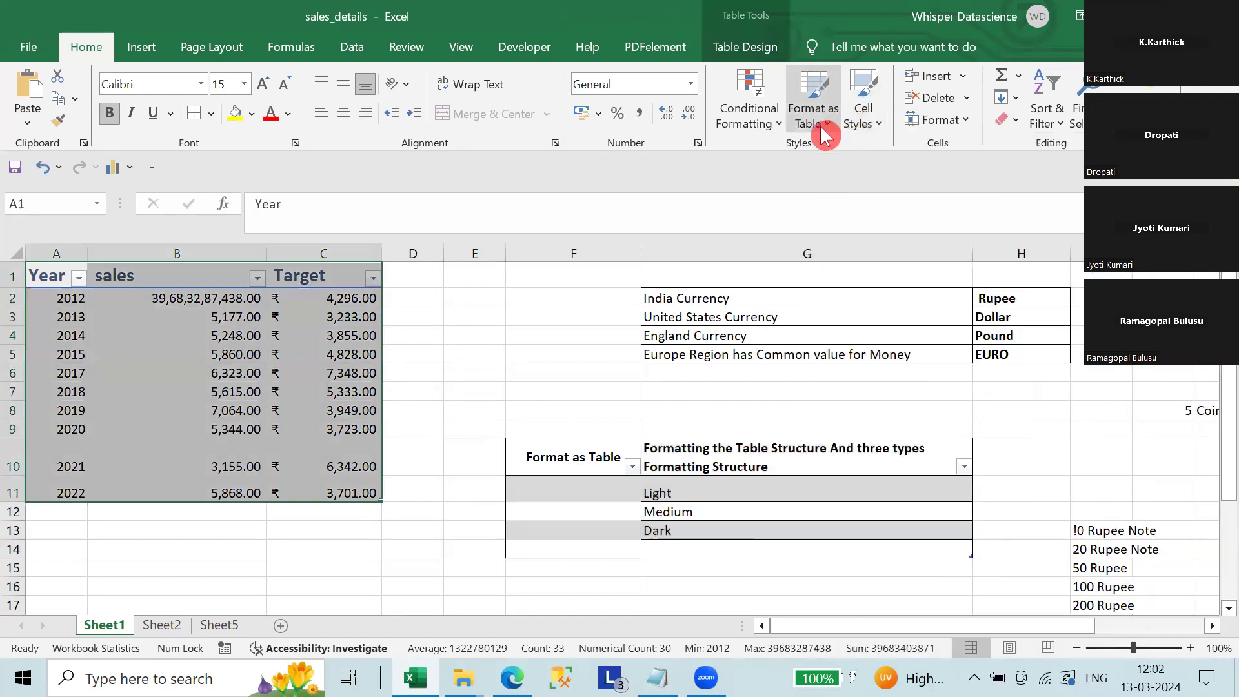
click(826, 135)
click(798, 390)
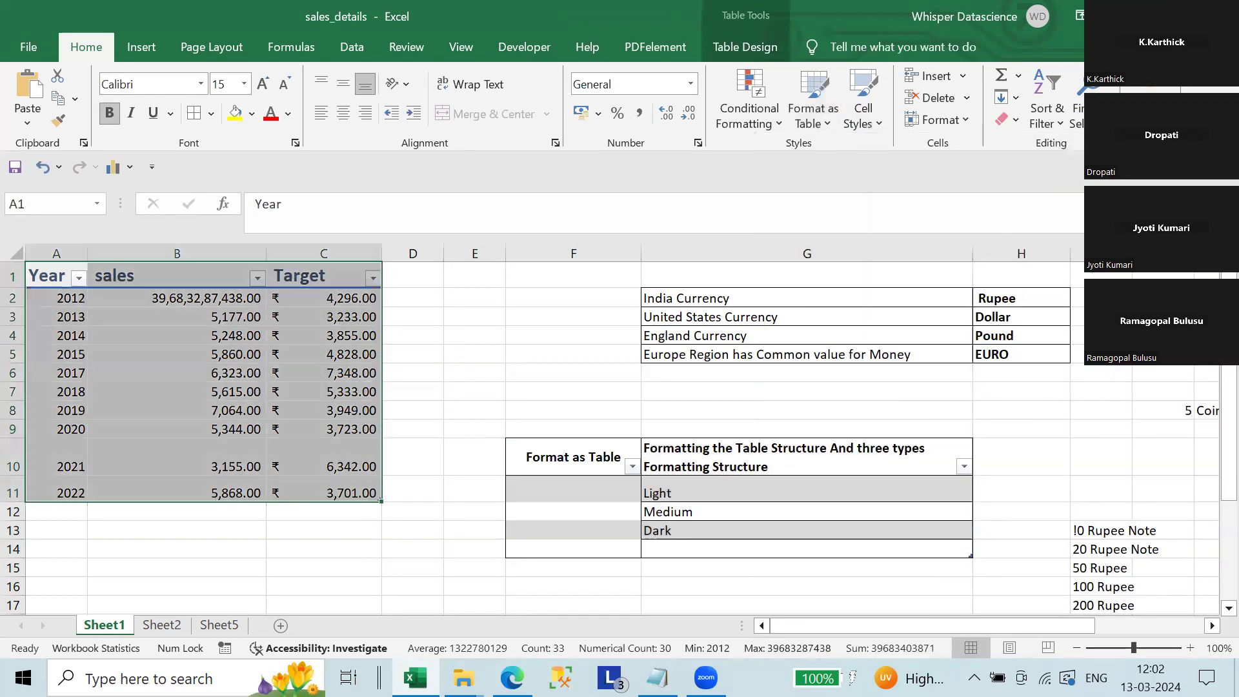
click(812, 121)
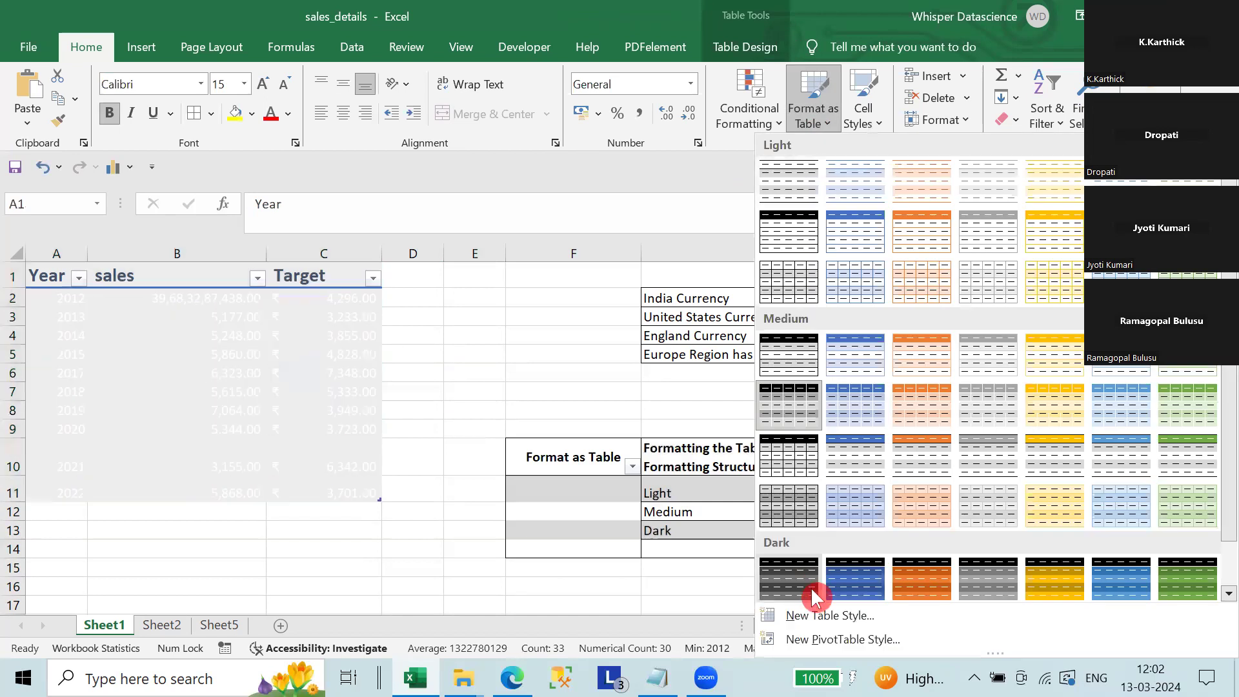
click(811, 588)
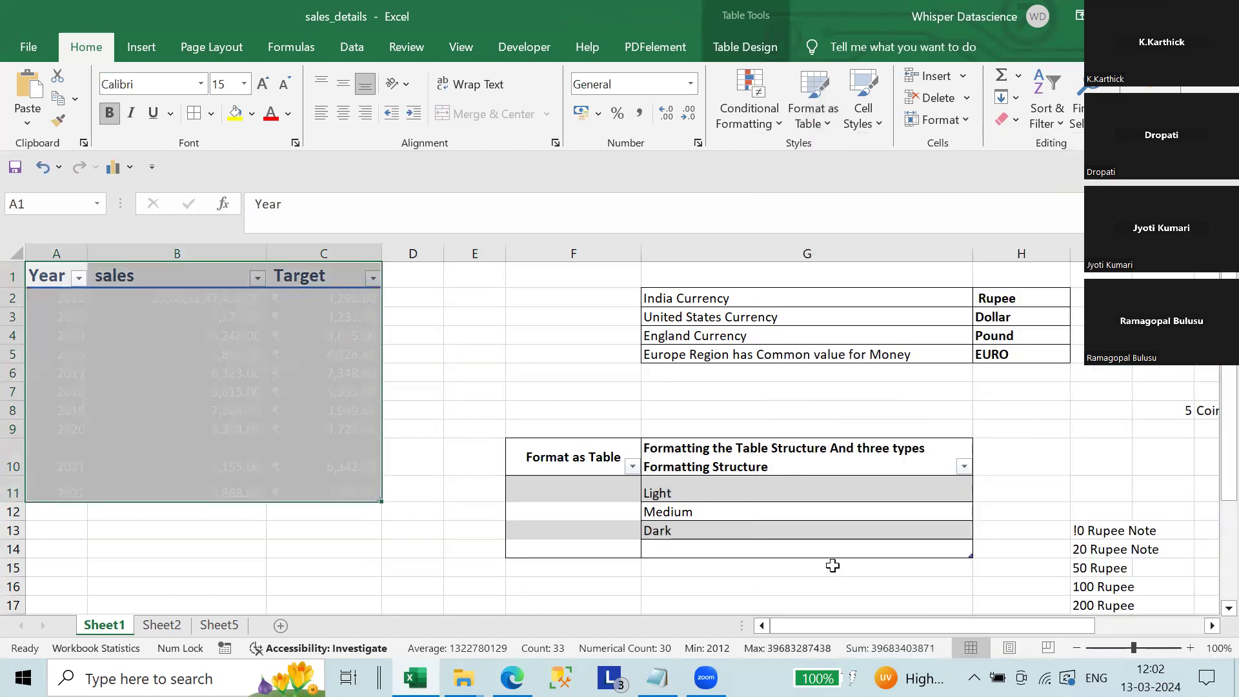
Apply the orange light table style with a filled header row to the sales table.
click(965, 121)
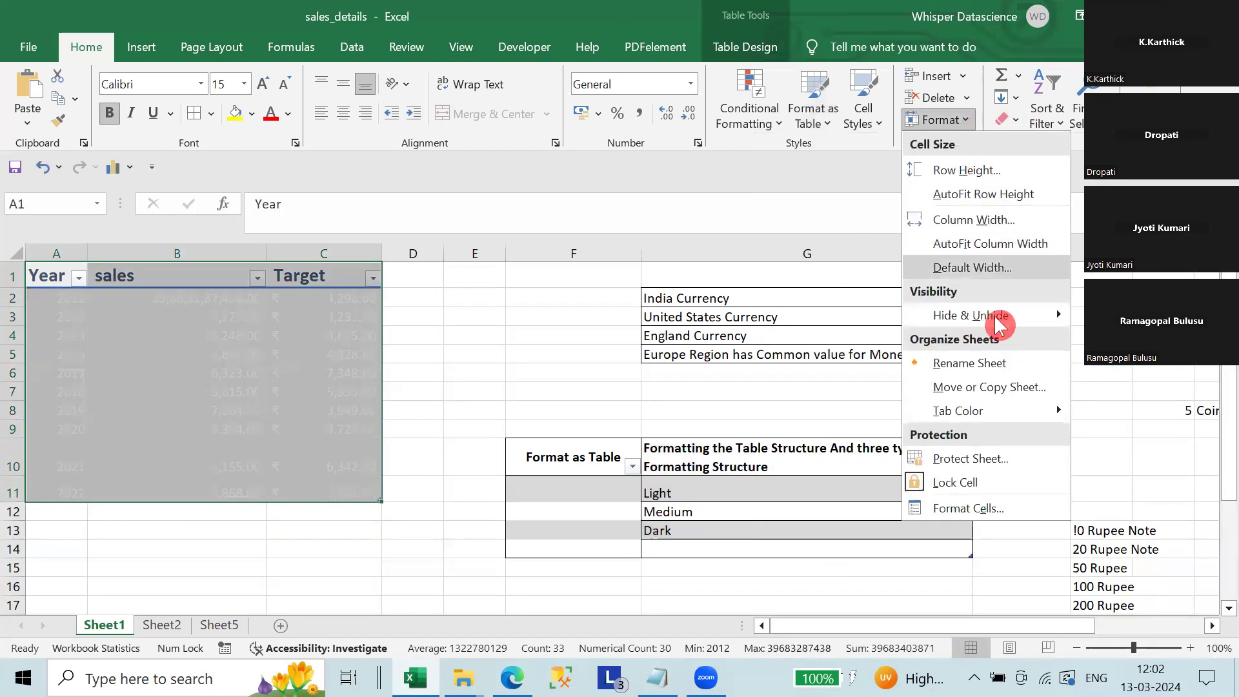
click(826, 130)
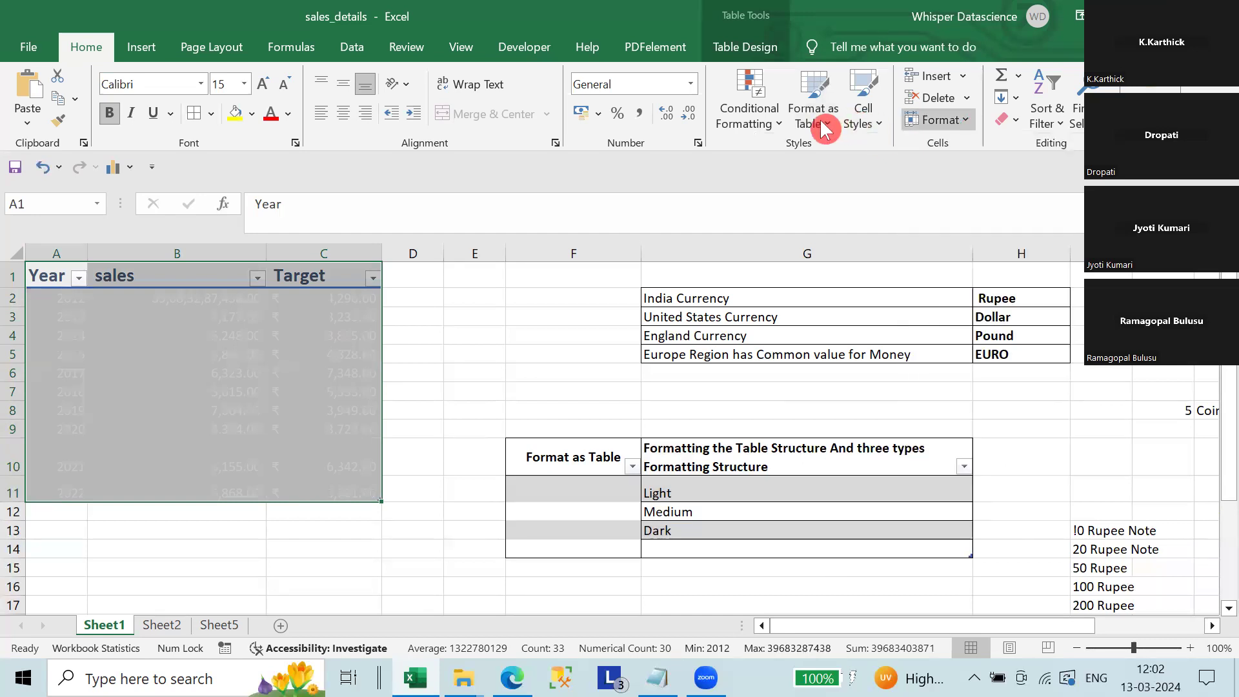
click(924, 223)
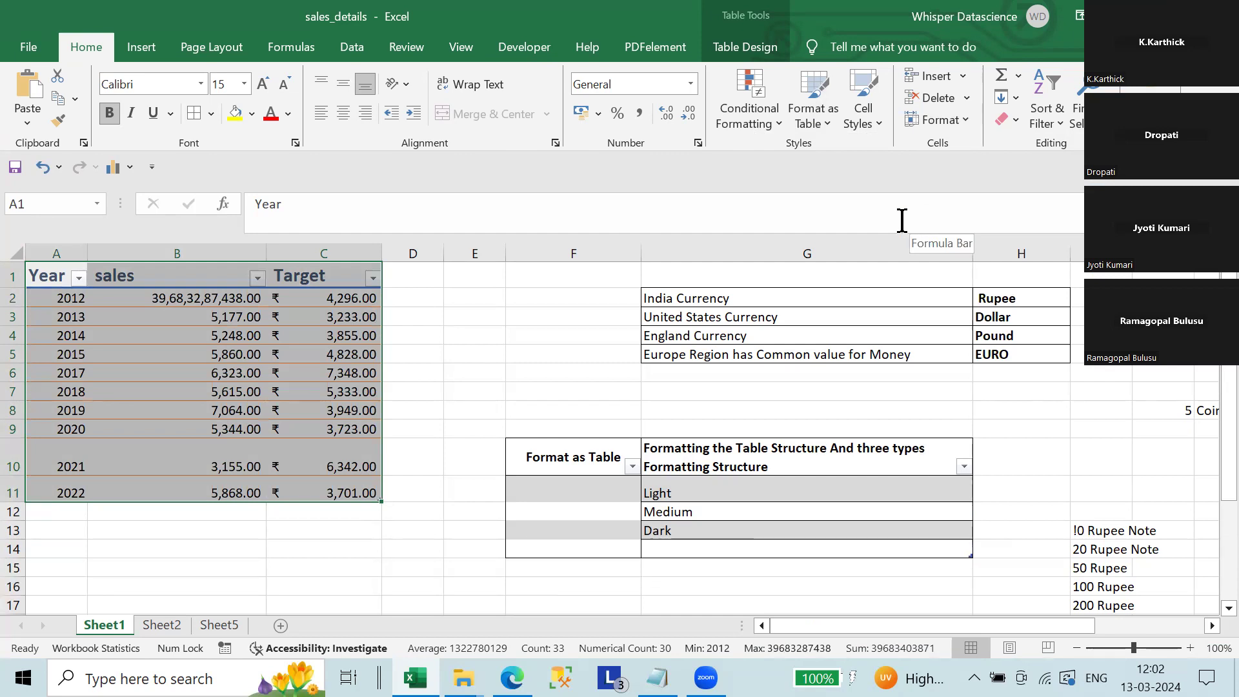
click(828, 120)
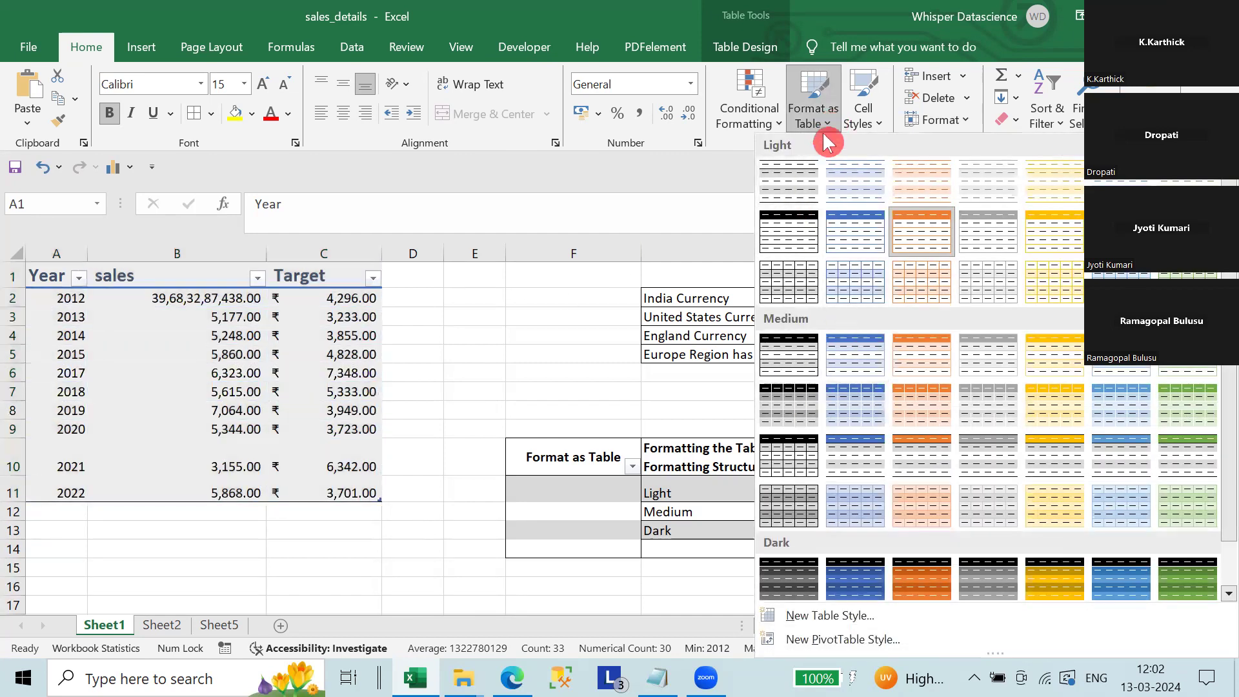
click(829, 113)
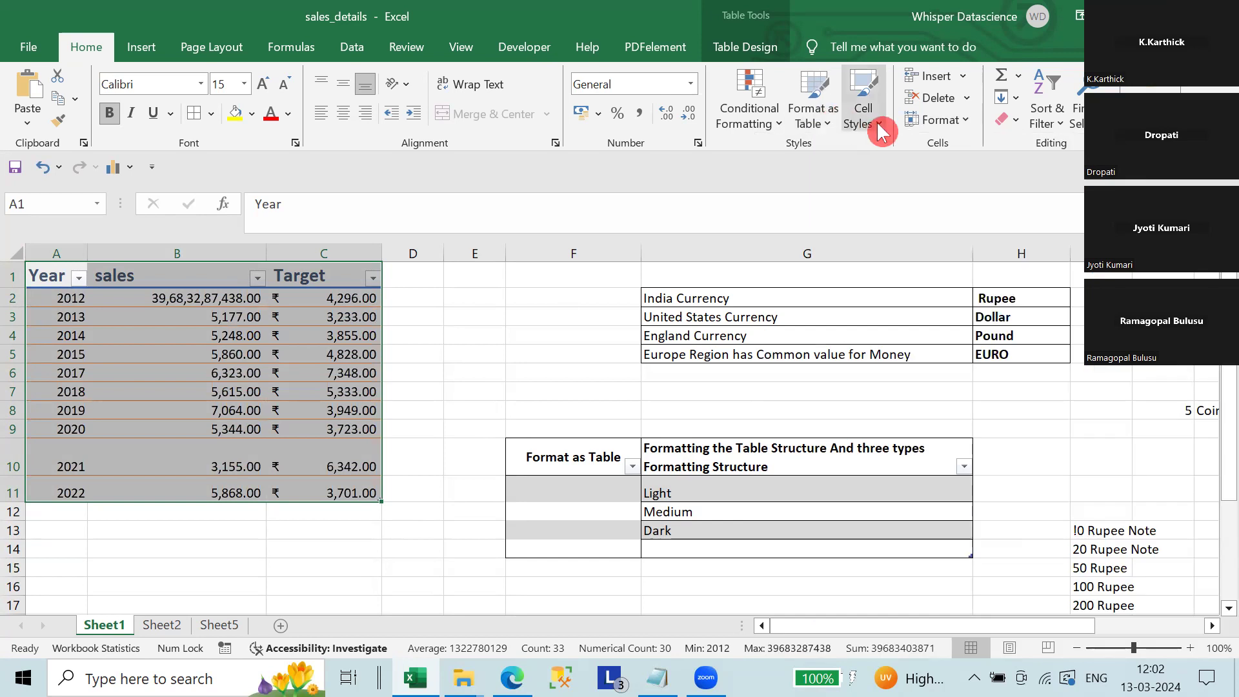
Apply the Normal cell style to the whole sales table A1:C11.
drag(44, 279, 378, 494)
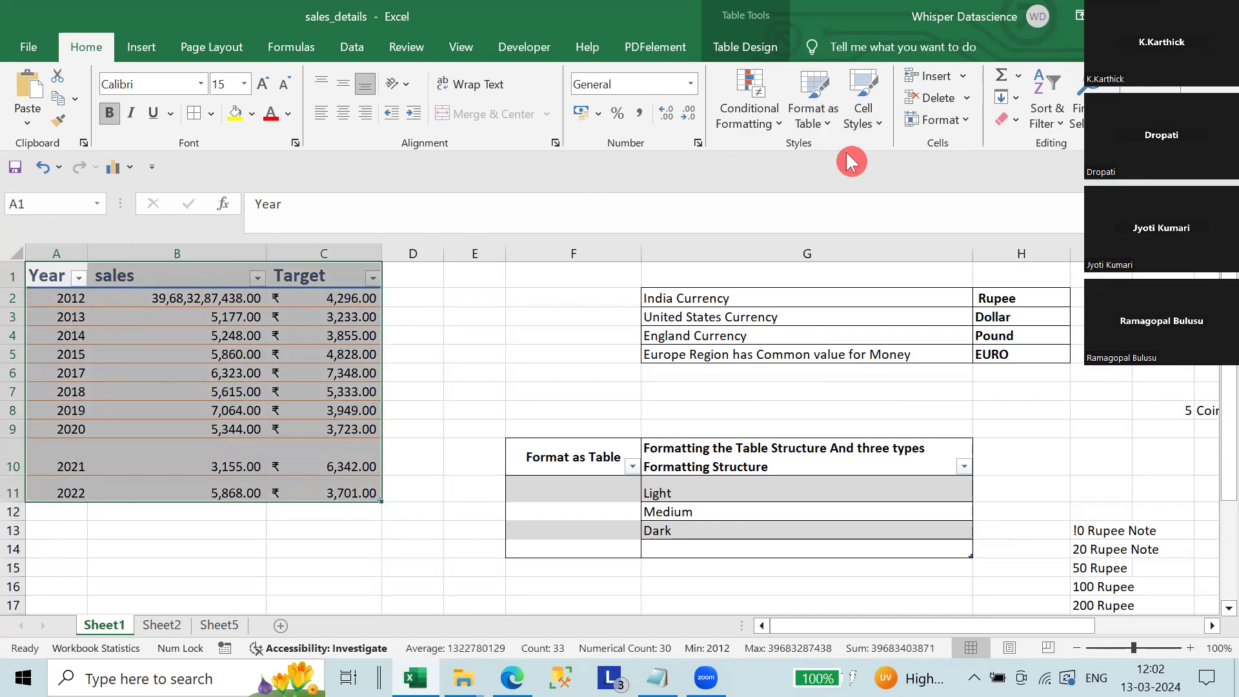
click(881, 119)
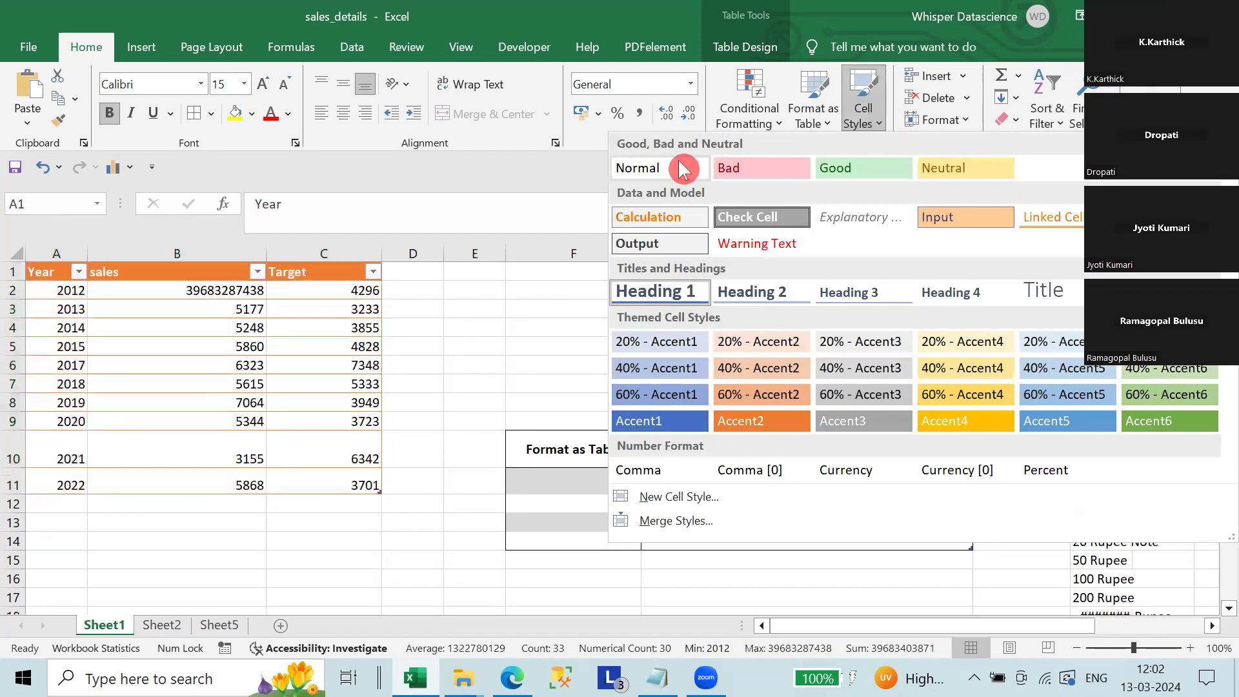
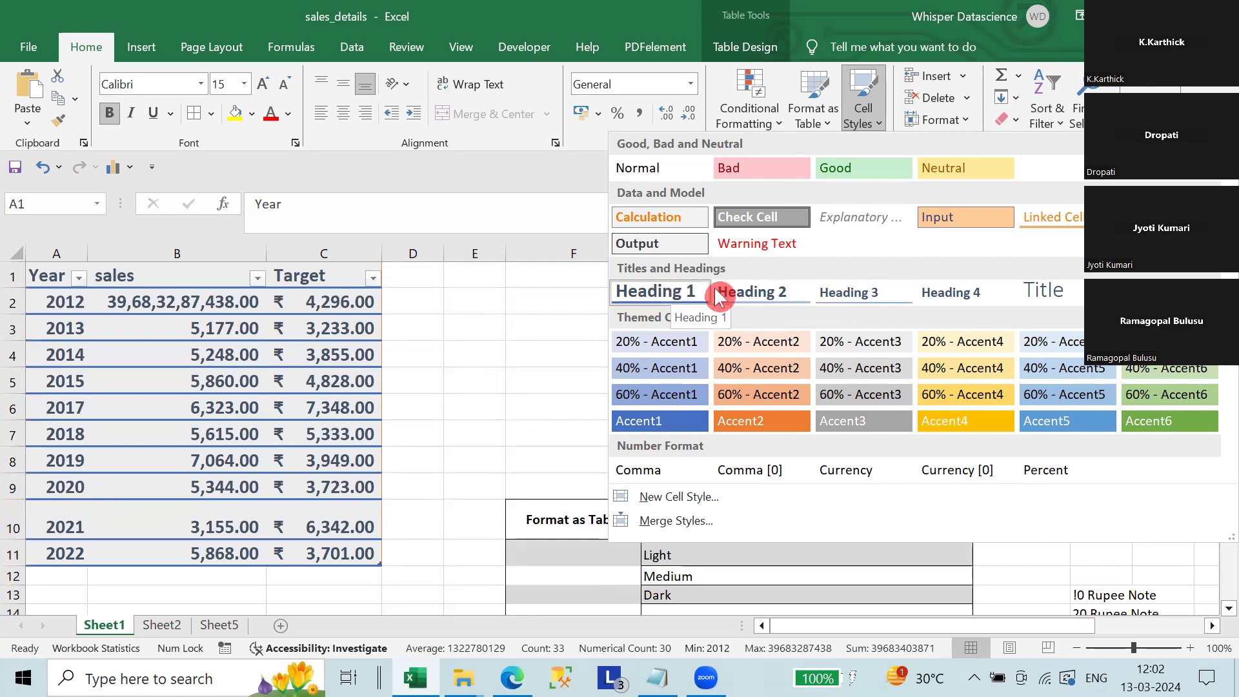
click(665, 167)
click(514, 310)
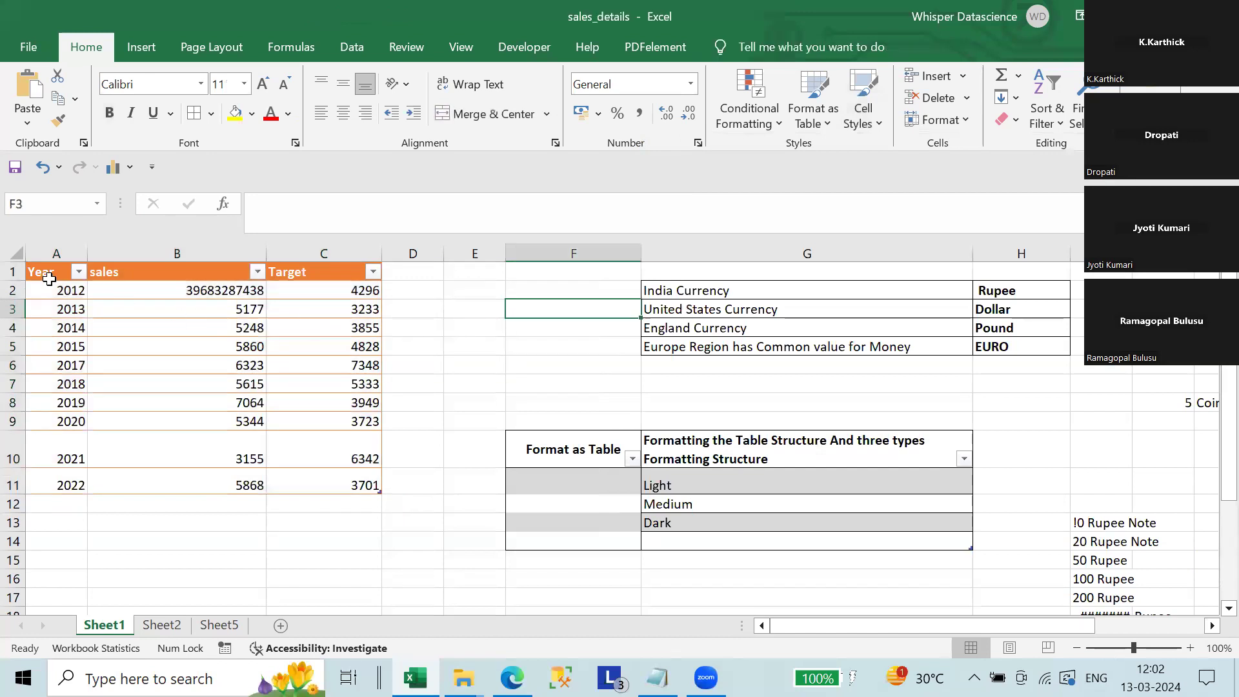
Apply the Heading 1 cell style to the sales table's header cells A1:C1.
drag(43, 271, 335, 271)
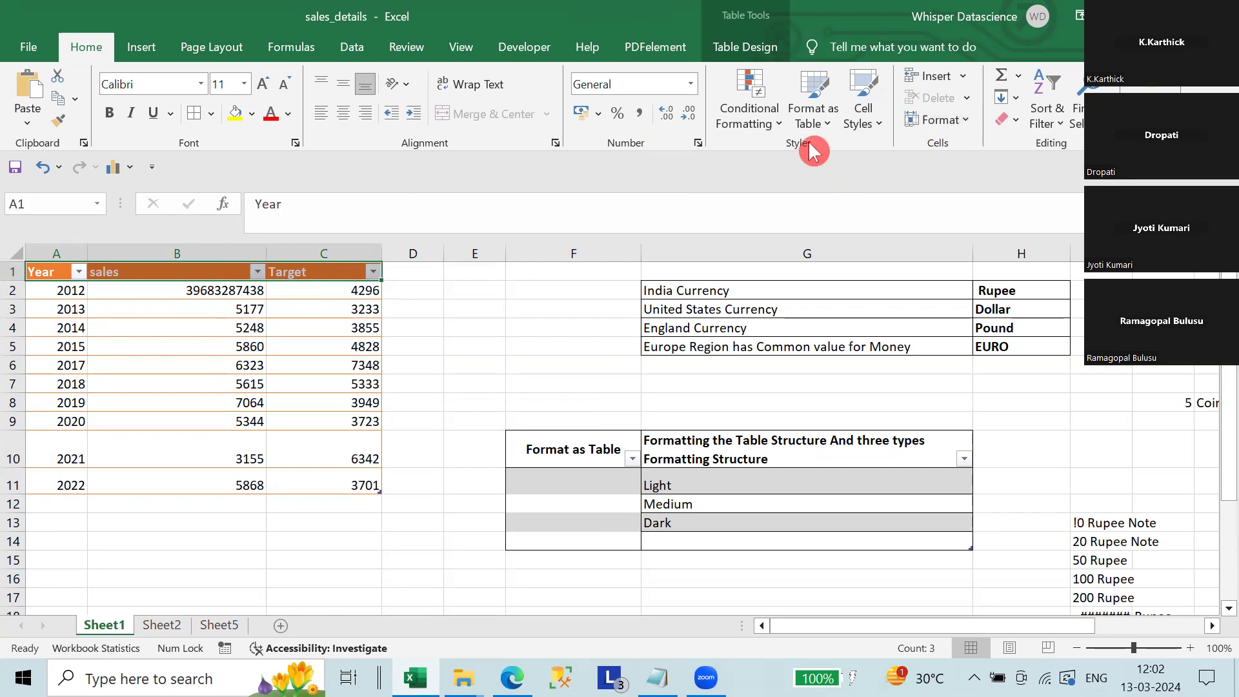
click(868, 120)
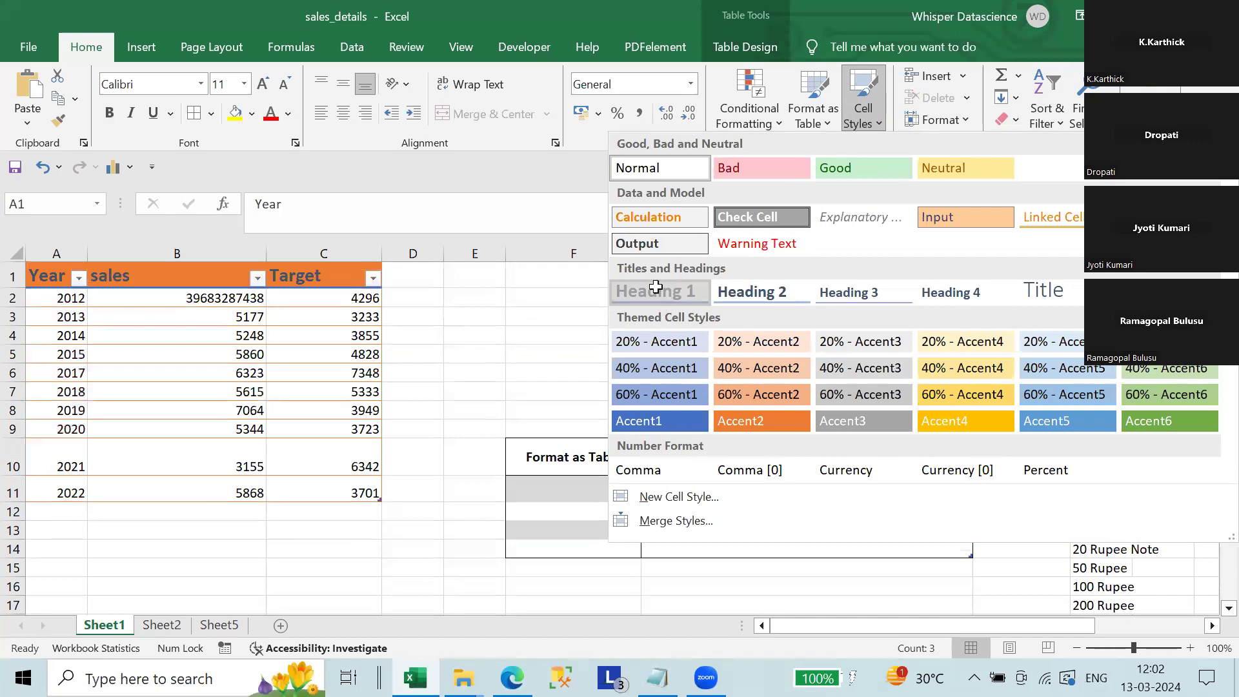
click(656, 287)
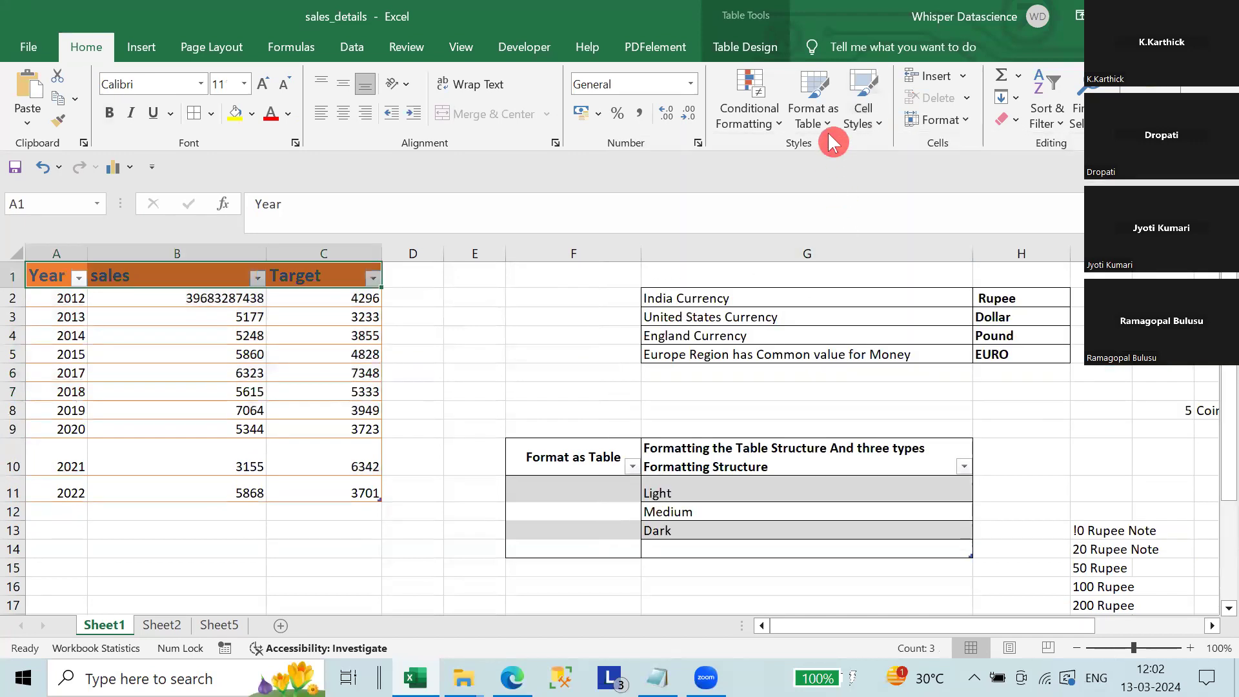
Try the Heading 2 cell style on the sales table's header cells A1:C1, restoring the Heading 1 style.
click(865, 123)
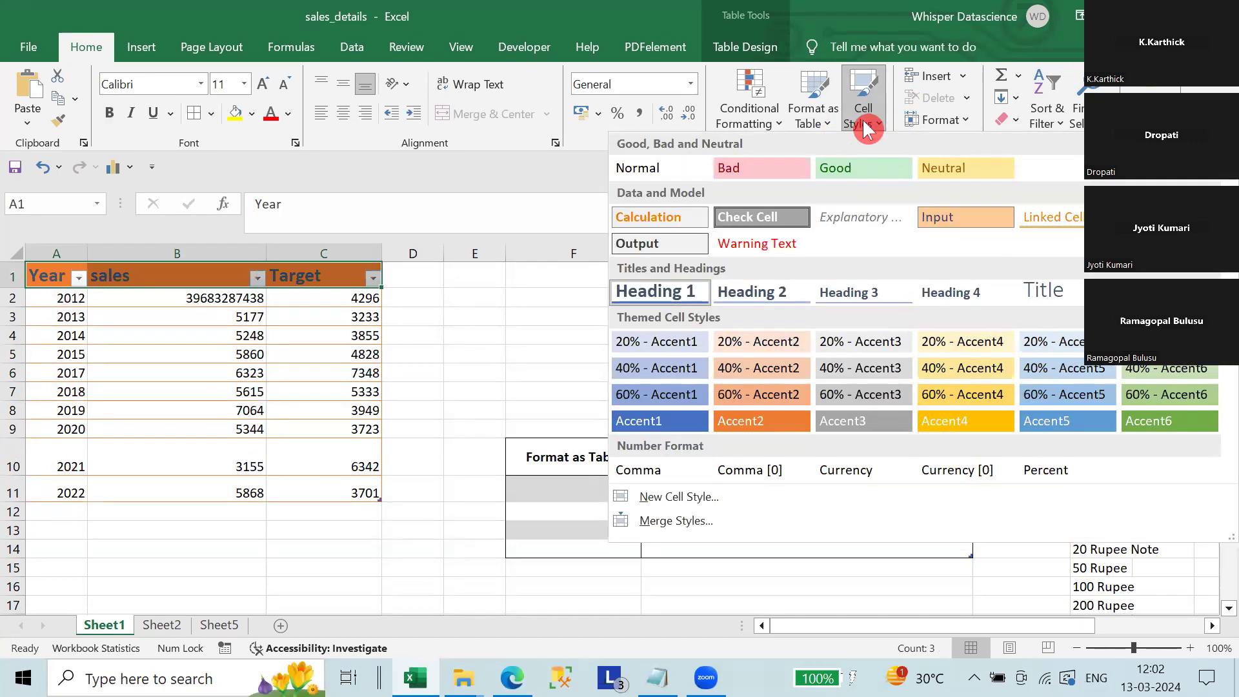
click(765, 292)
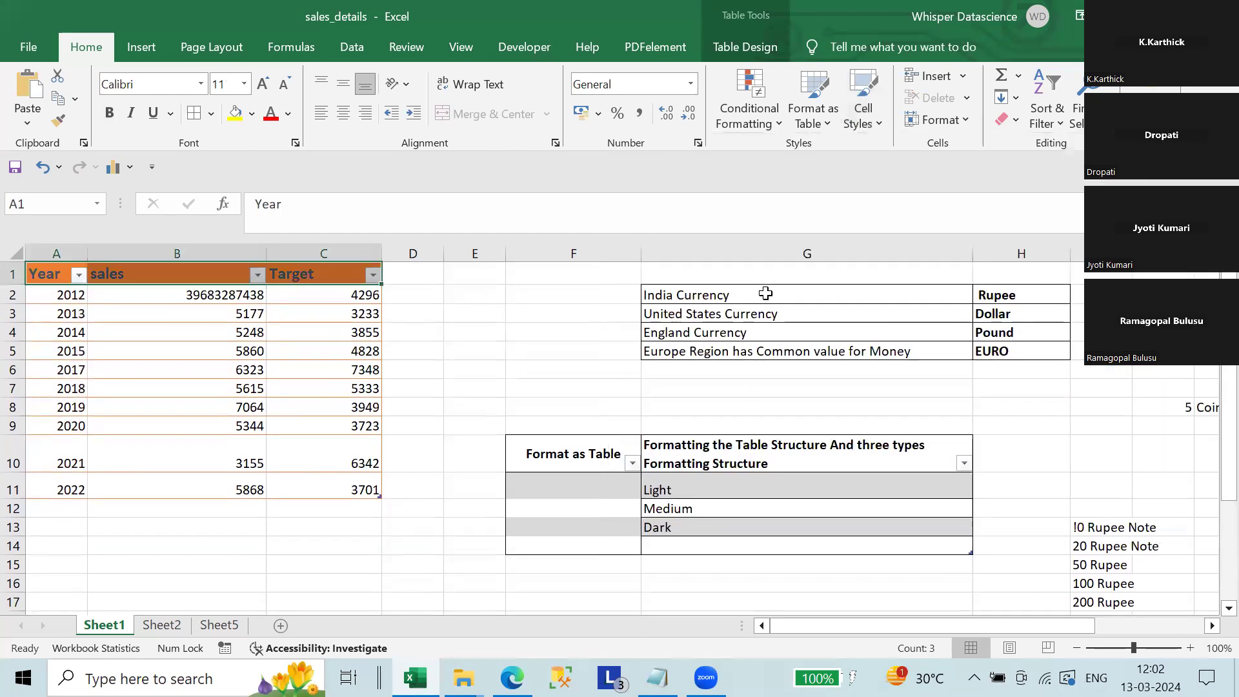
click(872, 127)
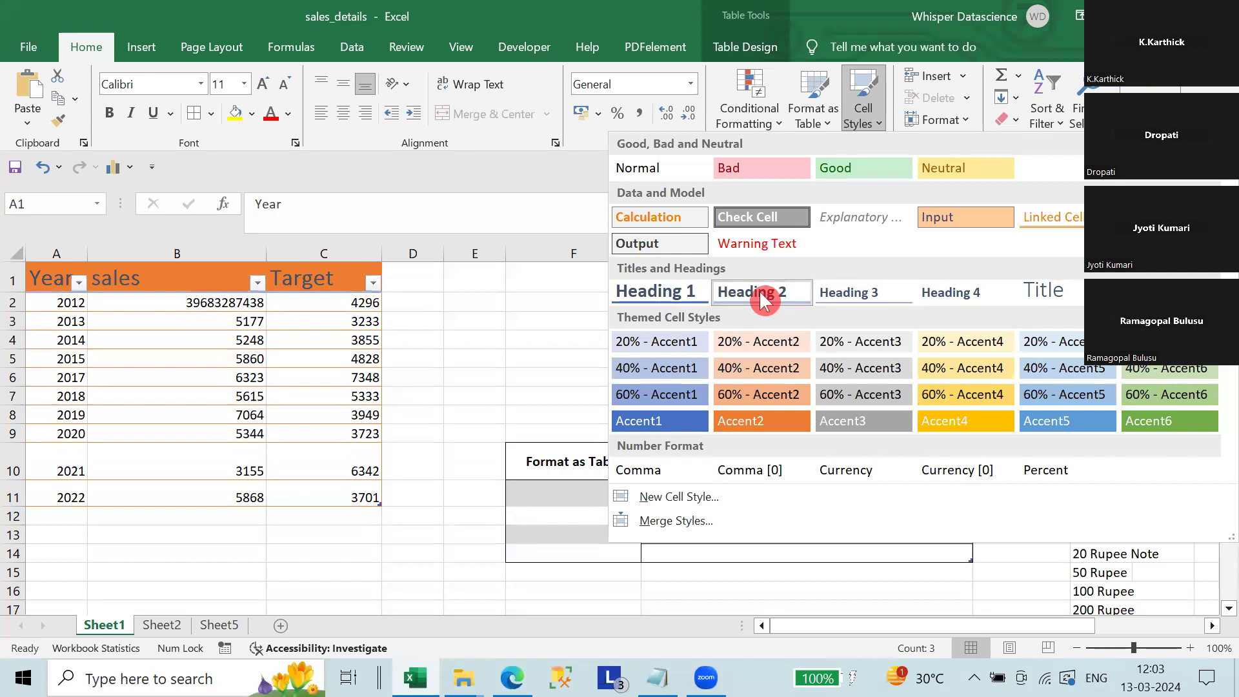
click(664, 292)
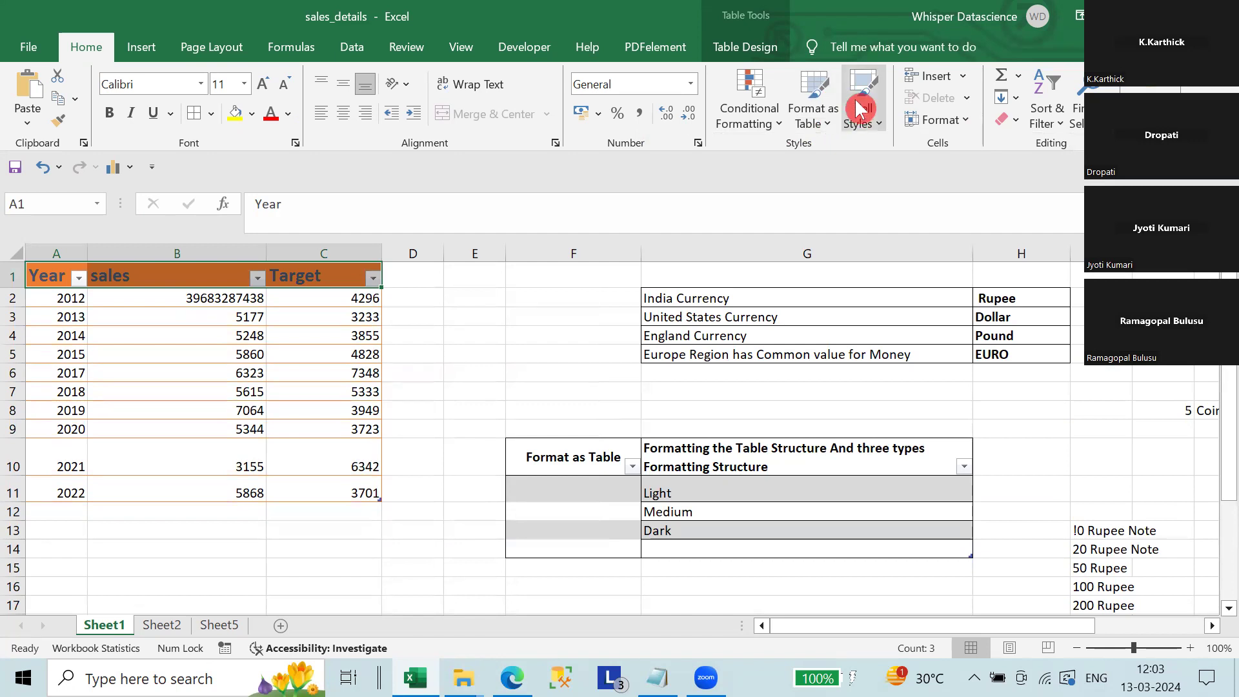
Insert a blank sheet column before the sales column B on Sheet1.
click(940, 77)
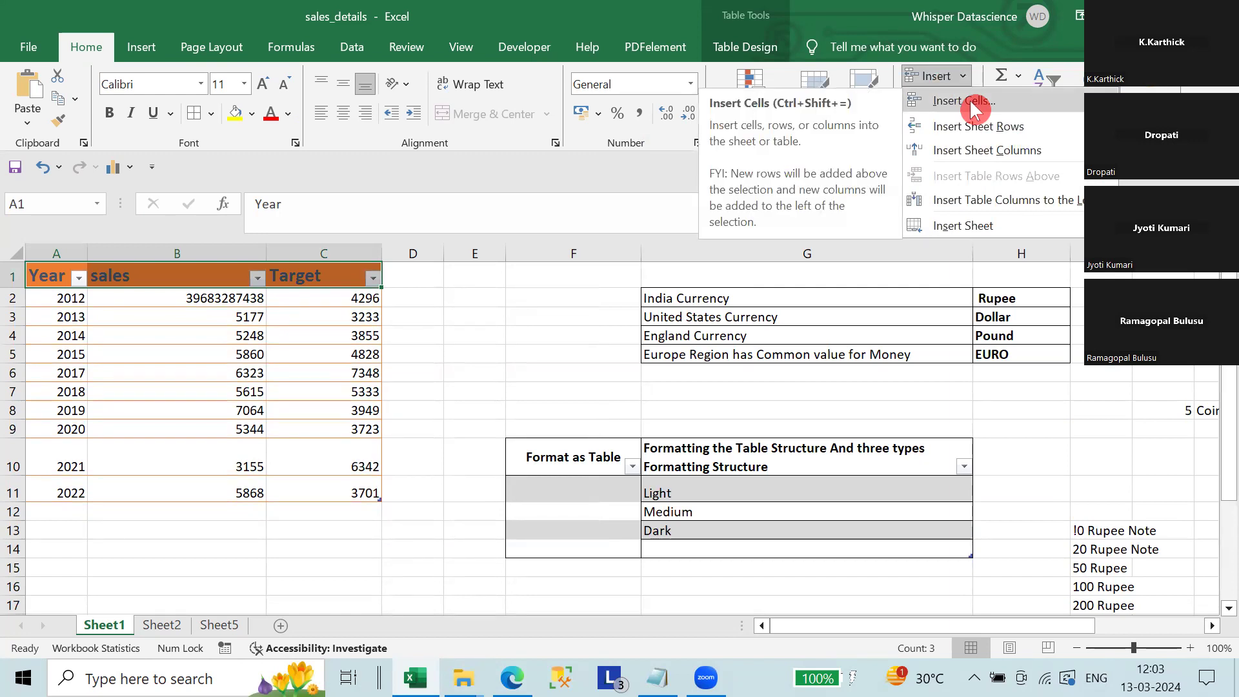
click(166, 294)
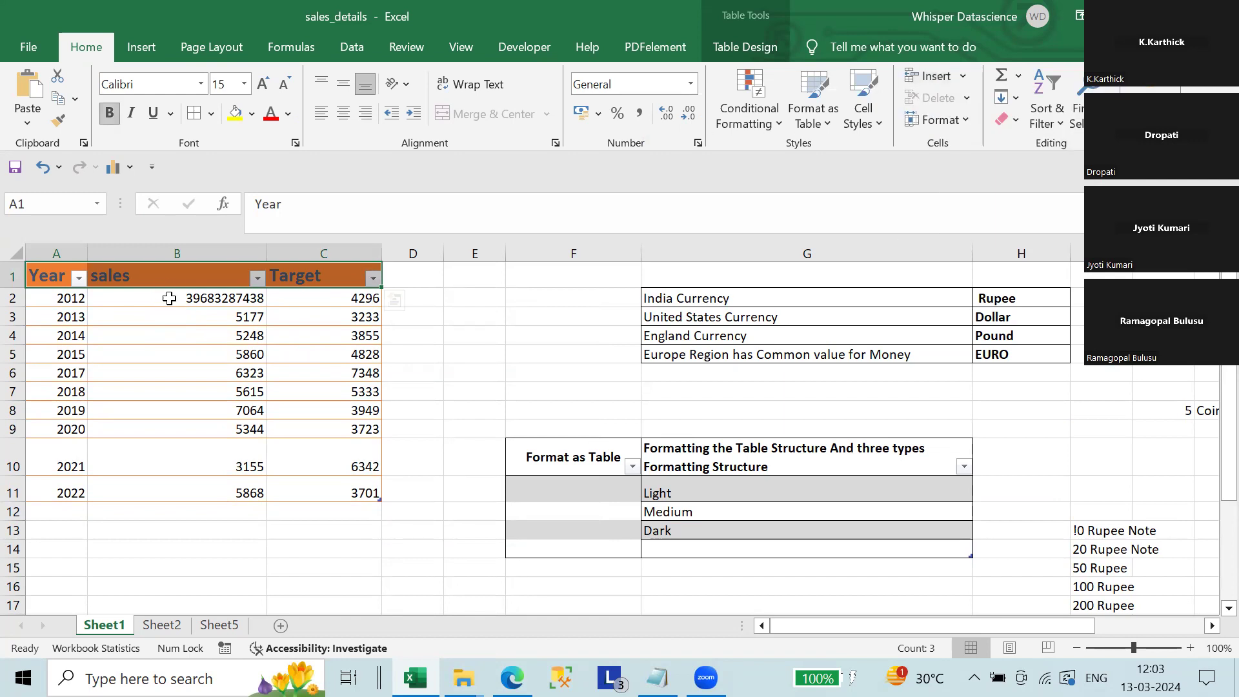
click(169, 298)
right_click(169, 298)
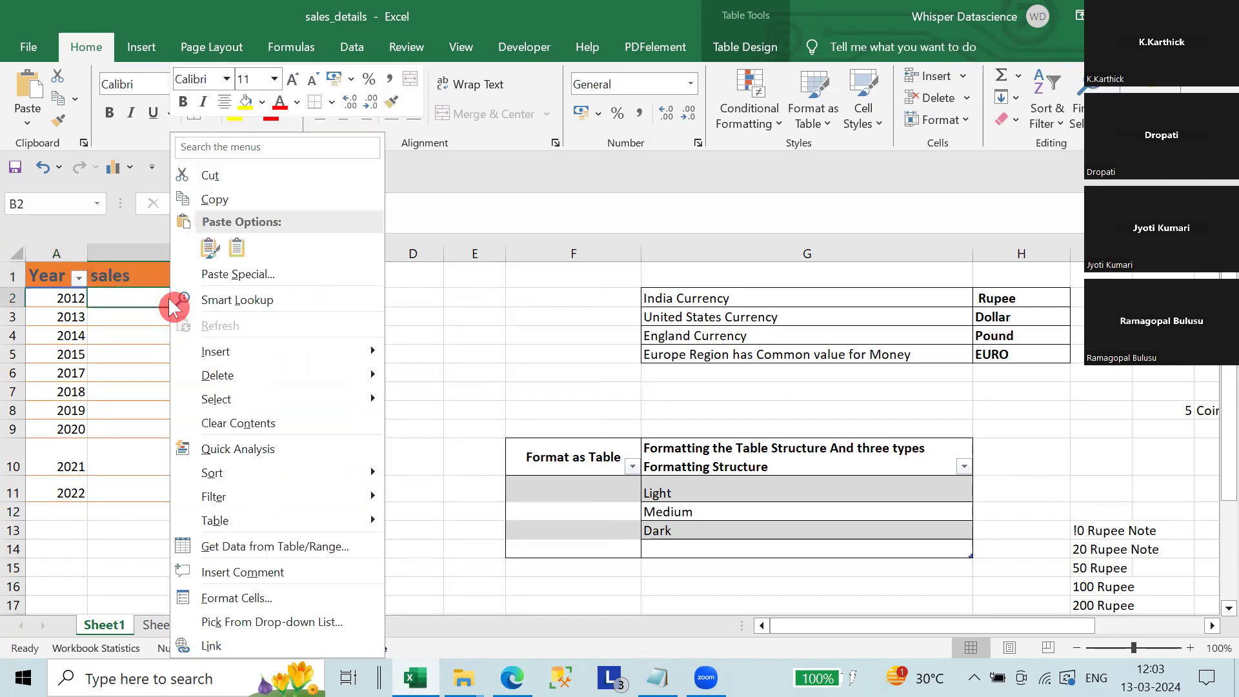
click(127, 249)
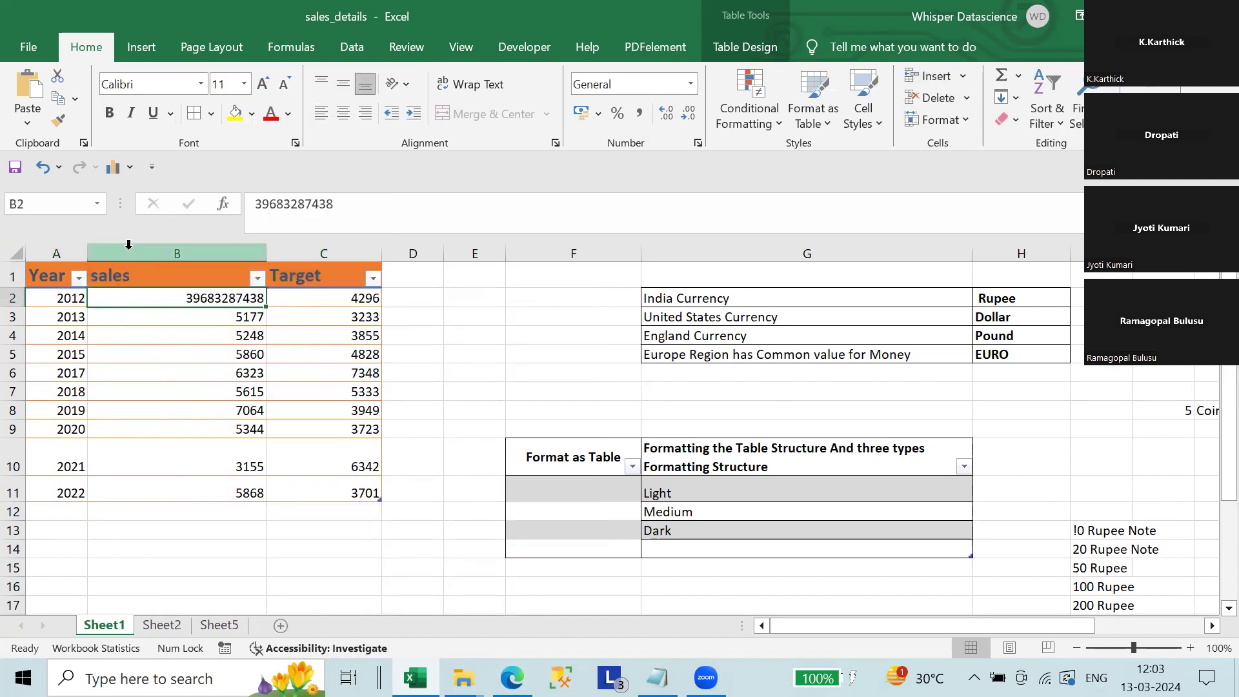
right_click(129, 252)
click(963, 74)
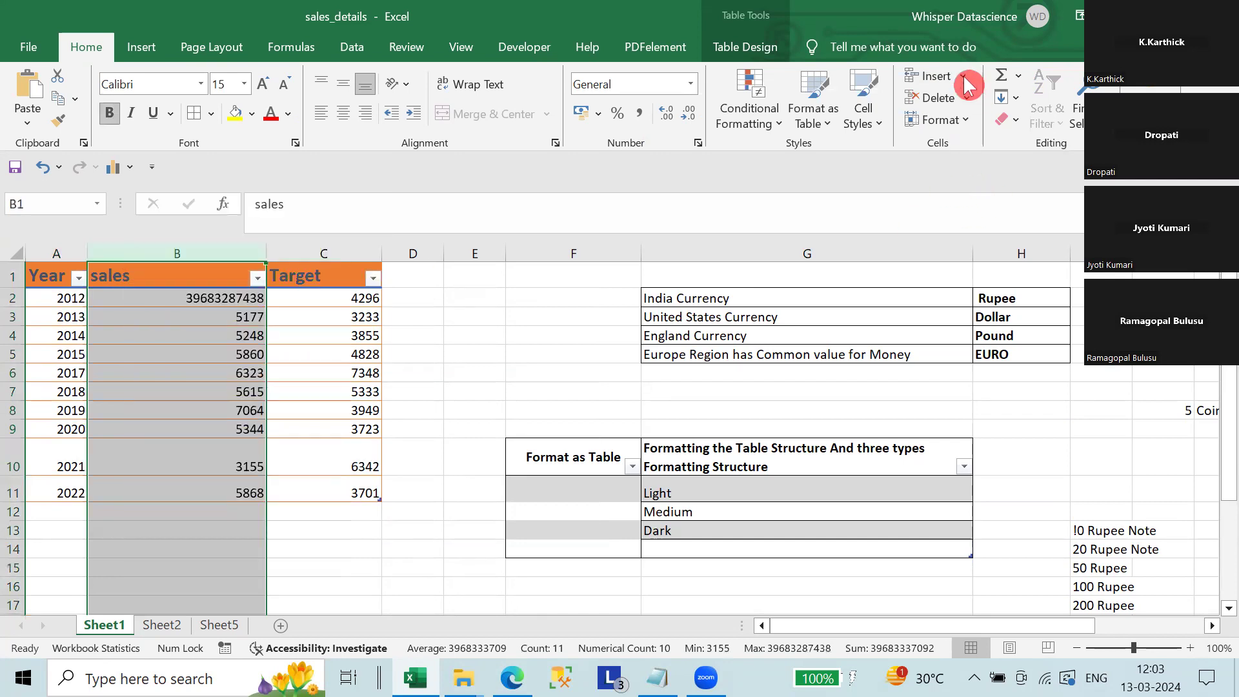
click(963, 74)
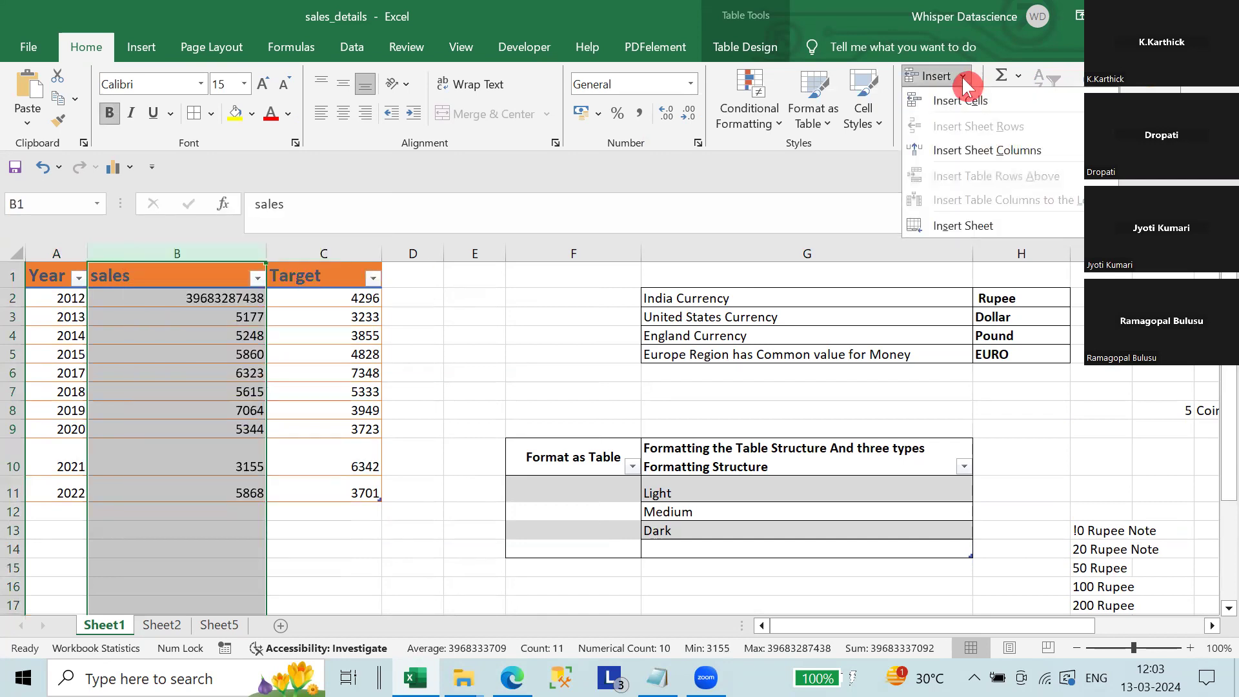
click(981, 149)
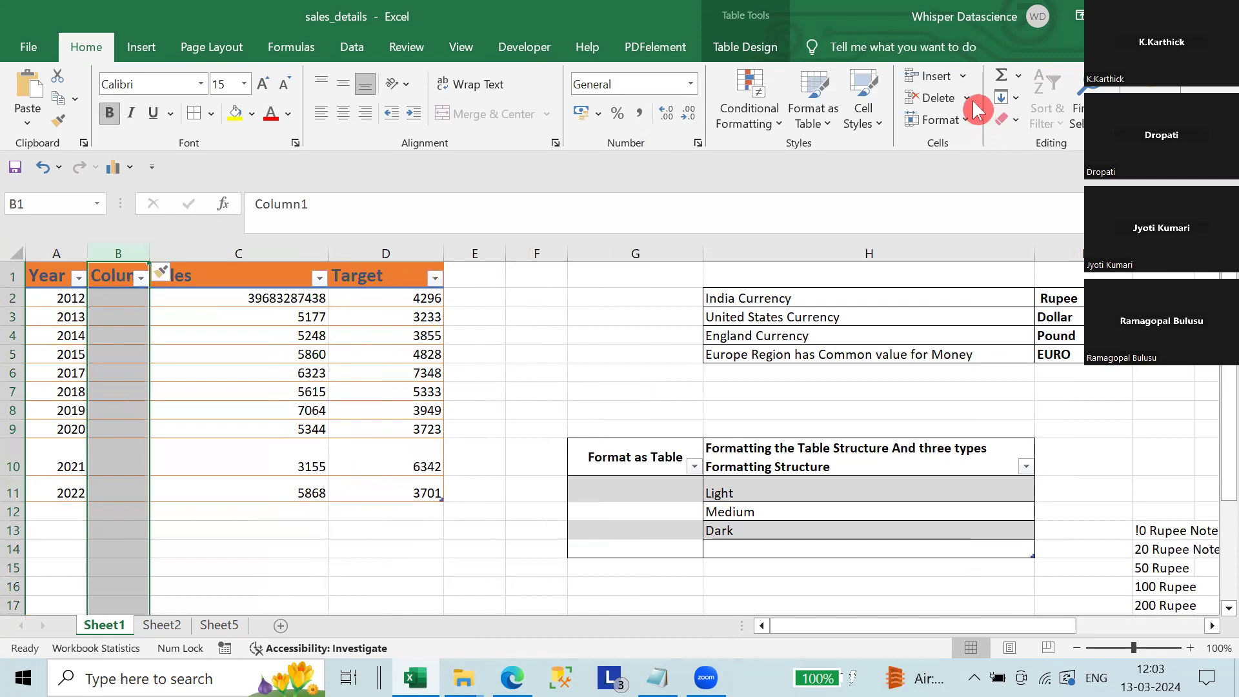
Insert blank cells above the 2012 record as a new row in the sales table, starting from cell C2.
click(206, 302)
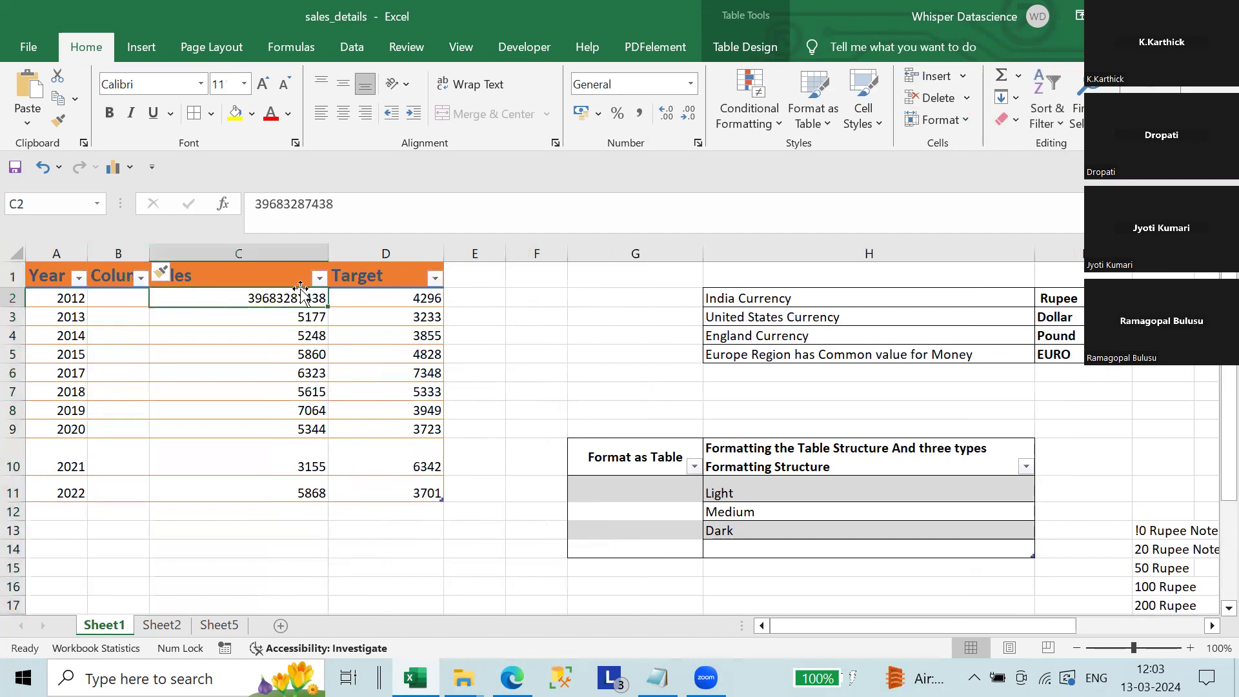
click(977, 74)
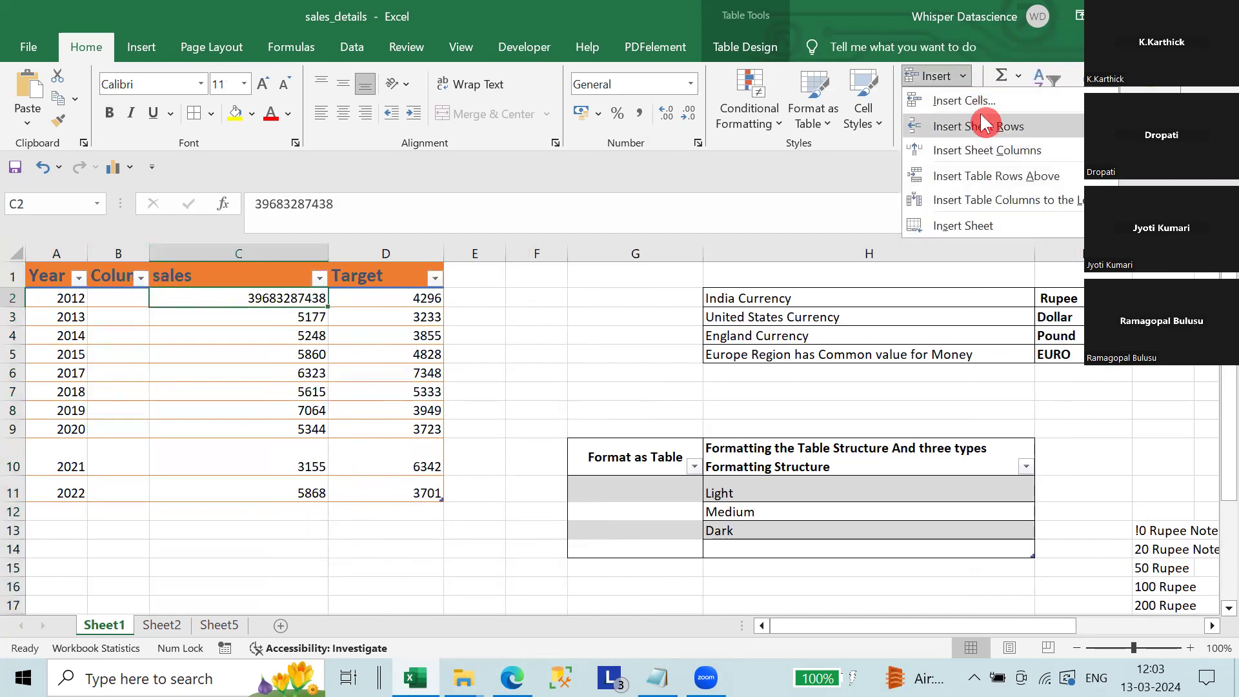
click(973, 100)
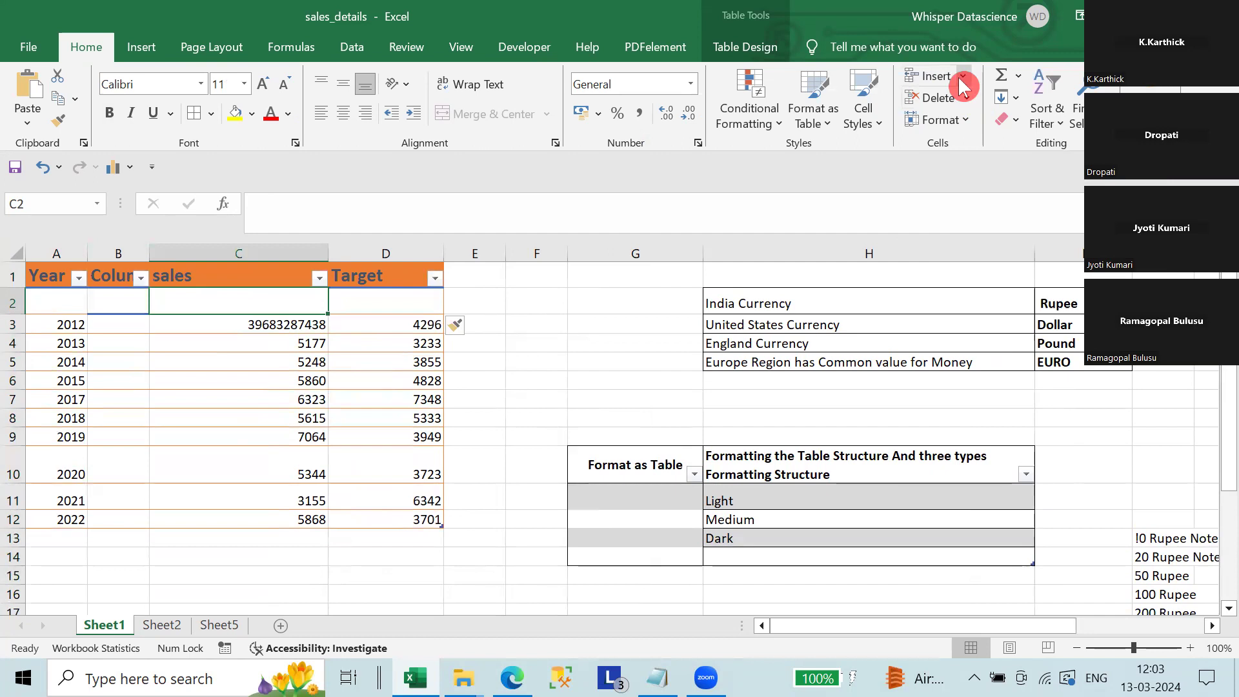
Insert a new worksheet before Sheet1 and return to Sheet1.
click(959, 76)
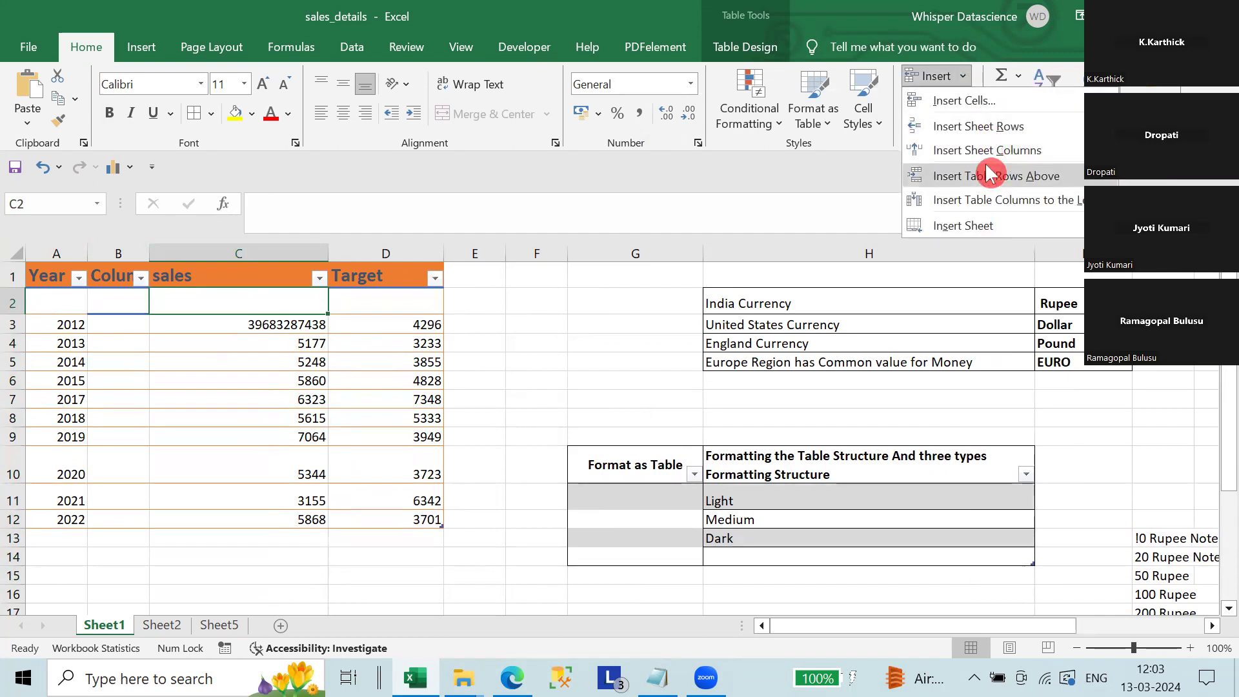
click(977, 225)
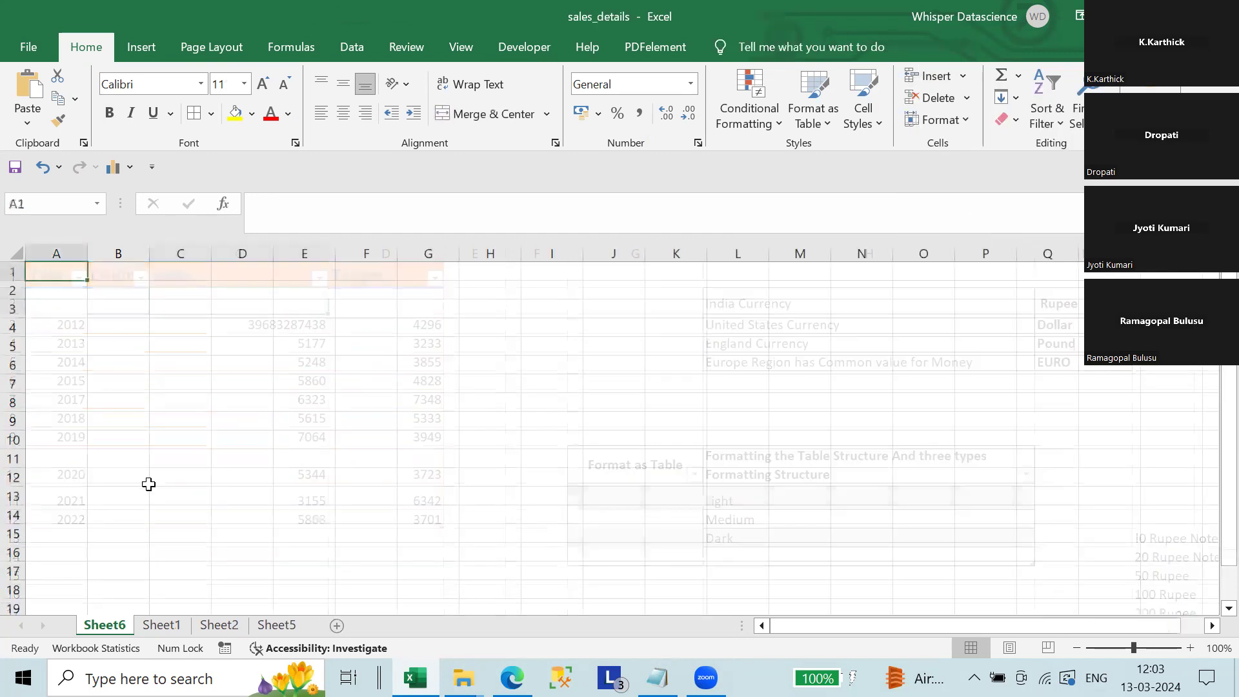
click(163, 626)
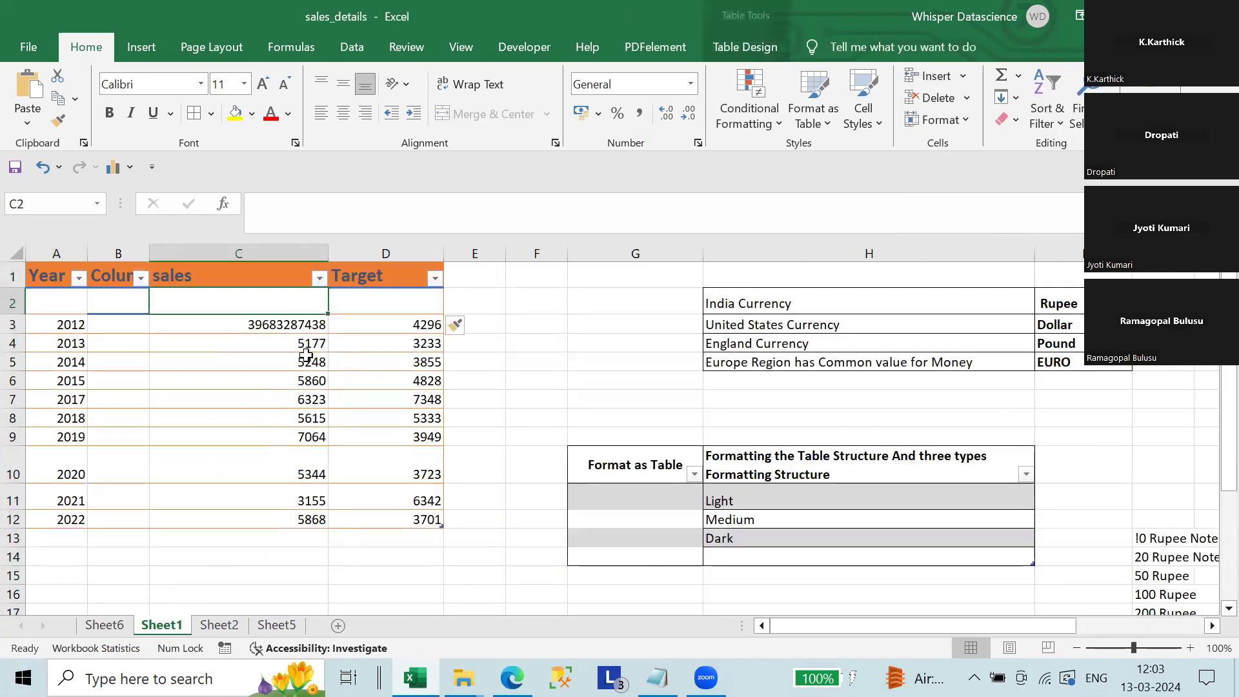
Delete the entire sheet row 2, directly below the sales table's header.
click(183, 343)
click(25, 312)
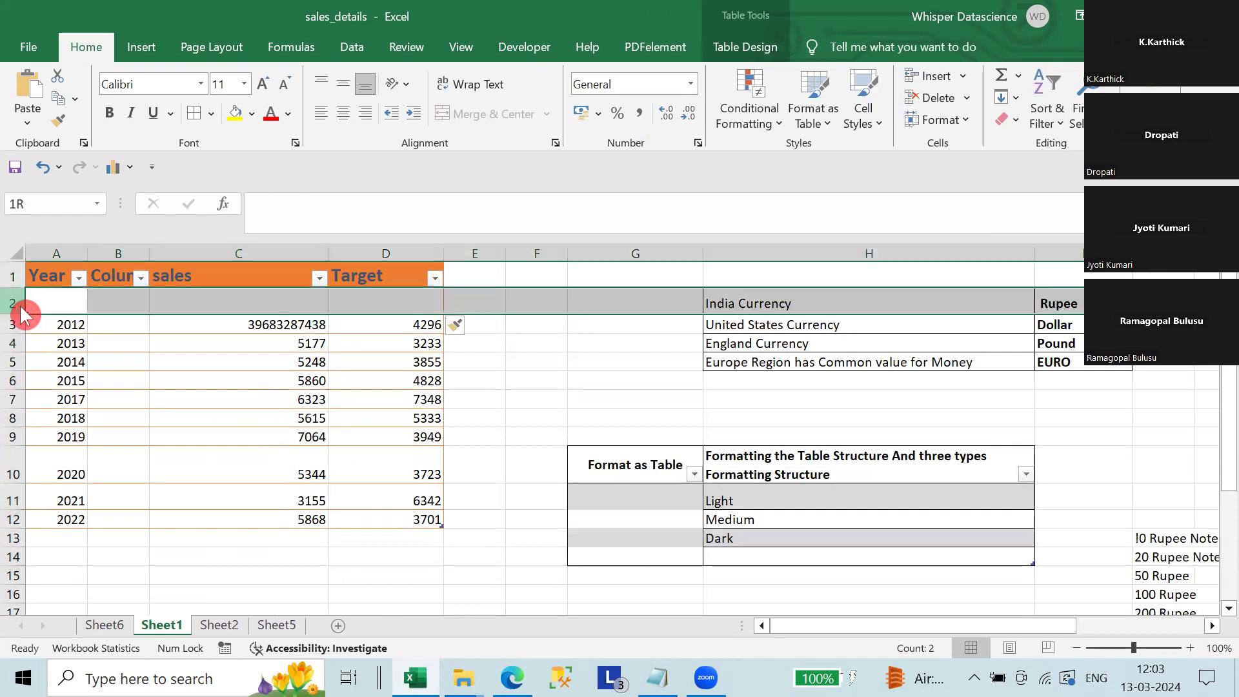
right_click(24, 312)
click(87, 495)
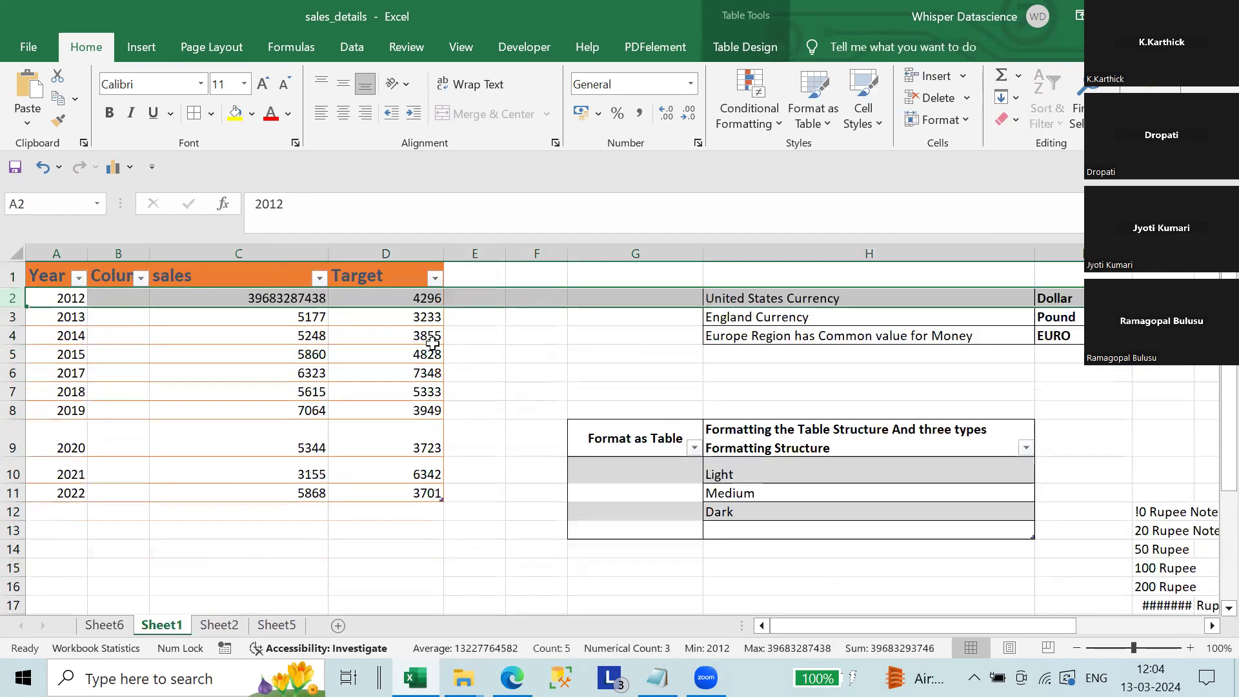
Widen the empty column B enough to show its full header and delete that column from the sheet.
click(429, 351)
drag(56, 253, 392, 252)
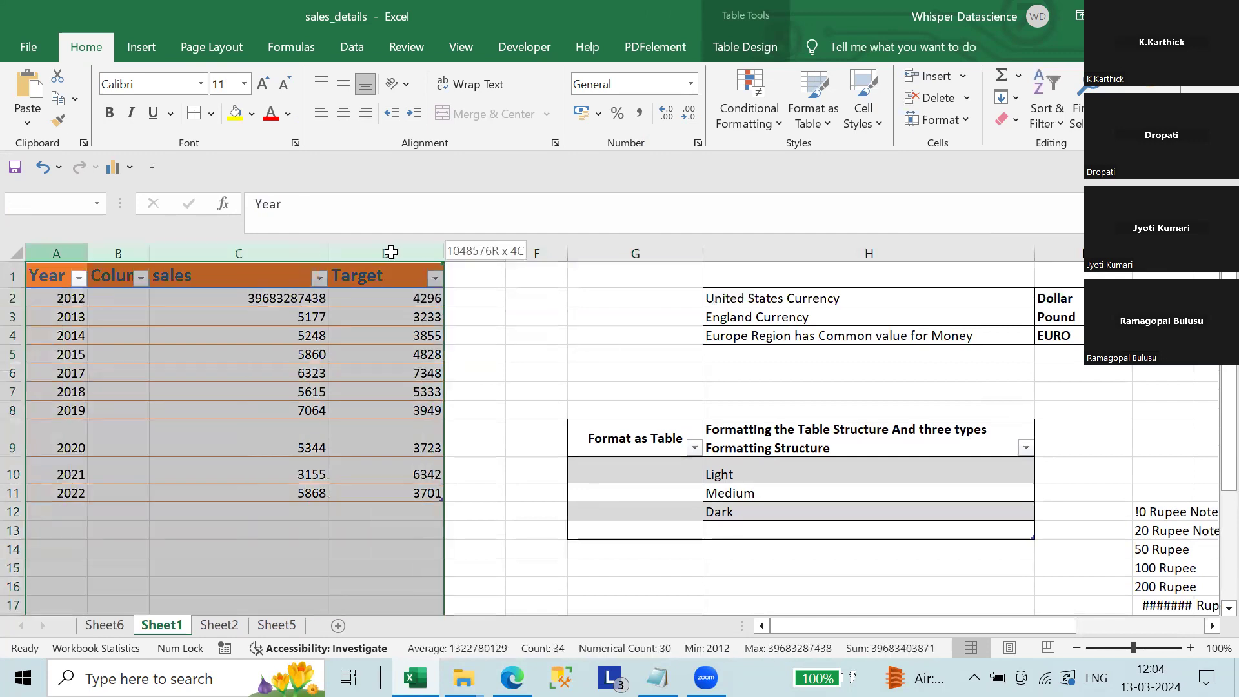
click(386, 336)
drag(153, 253, 209, 253)
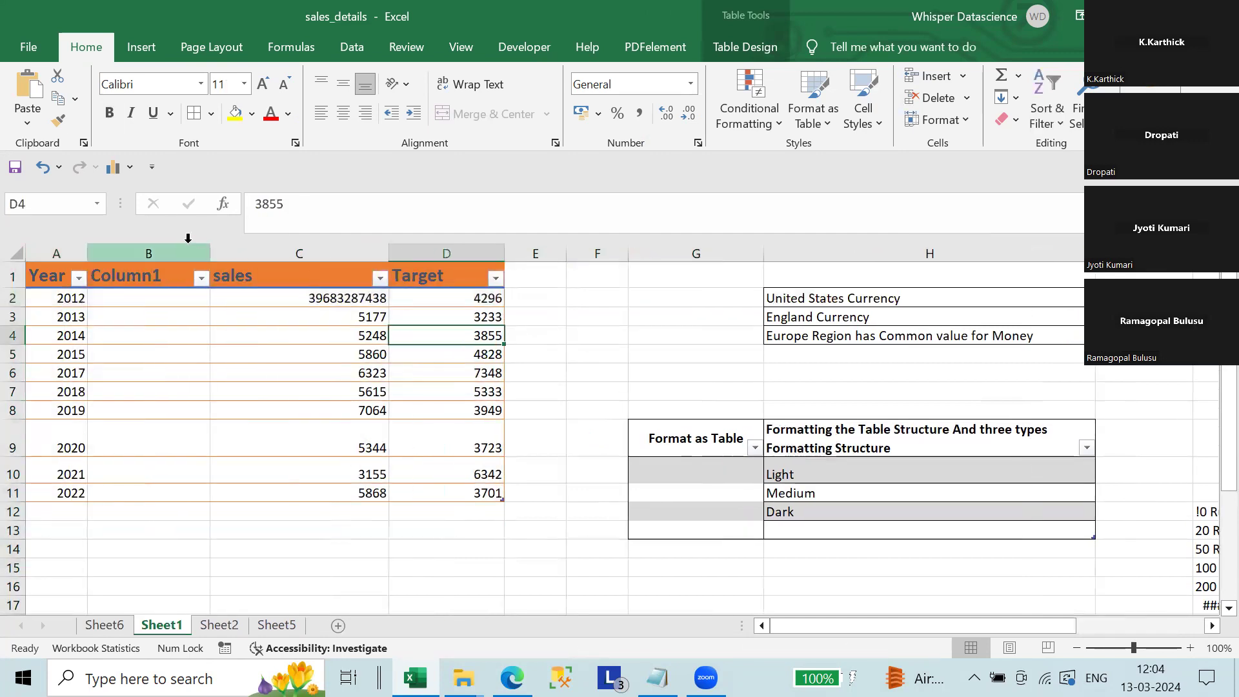
click(194, 254)
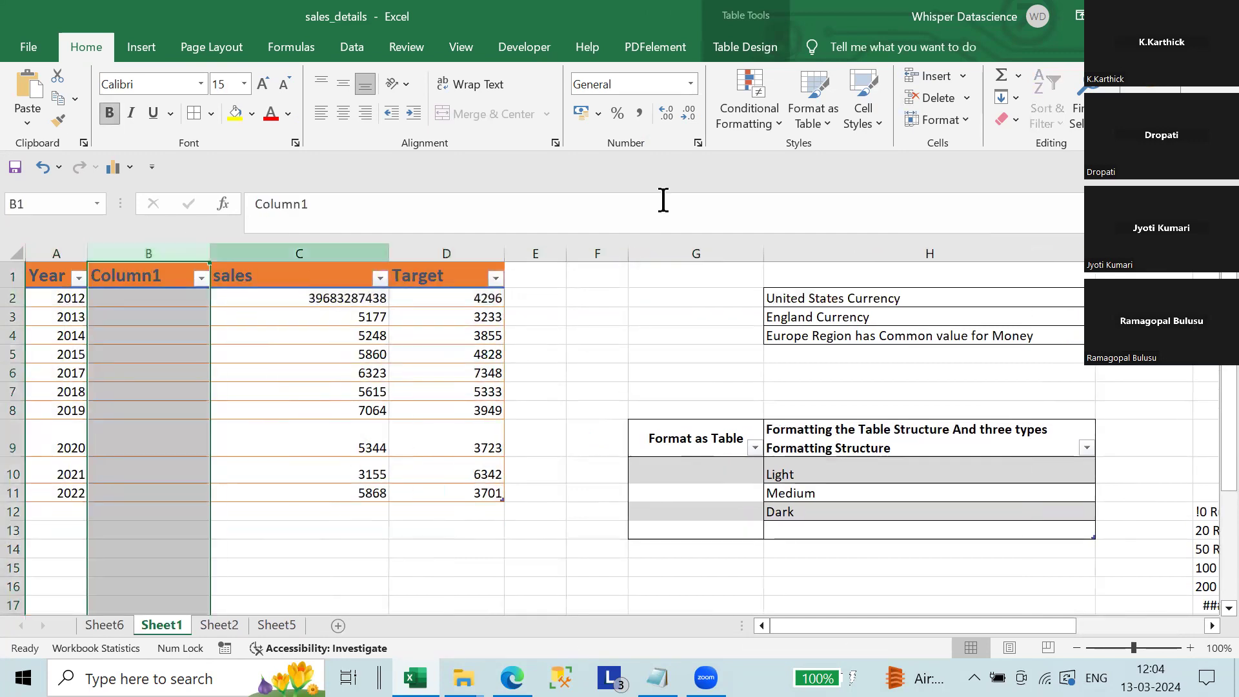
click(965, 99)
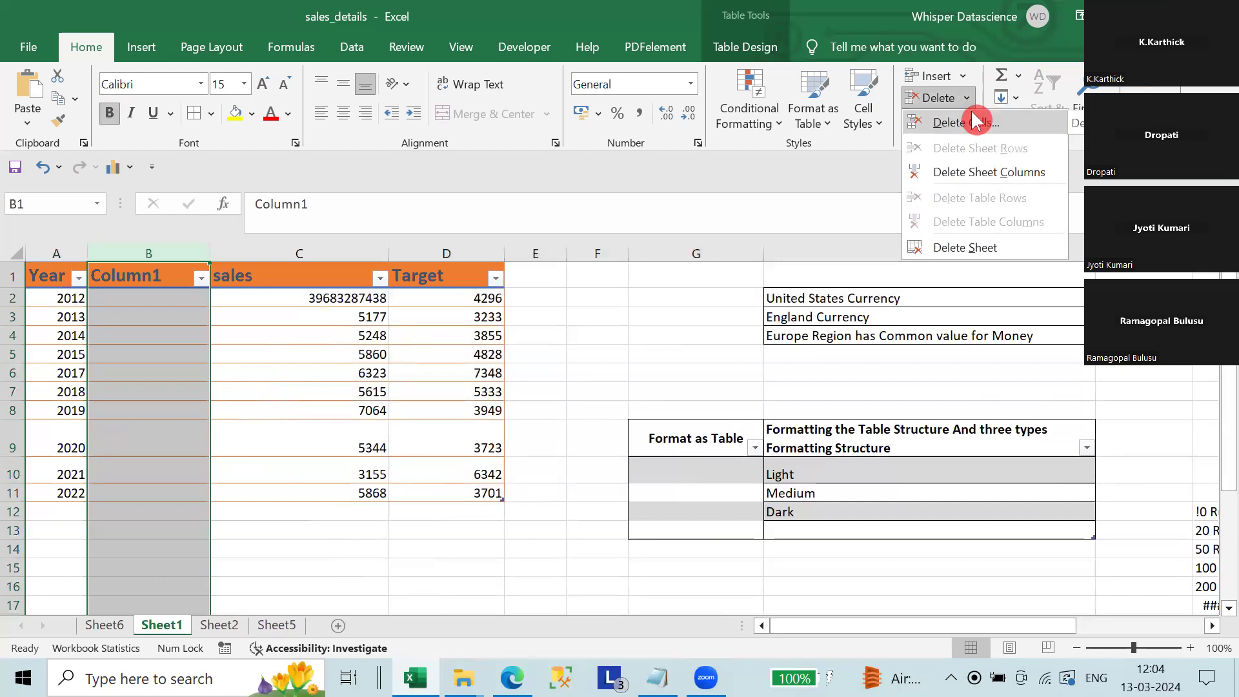
click(972, 114)
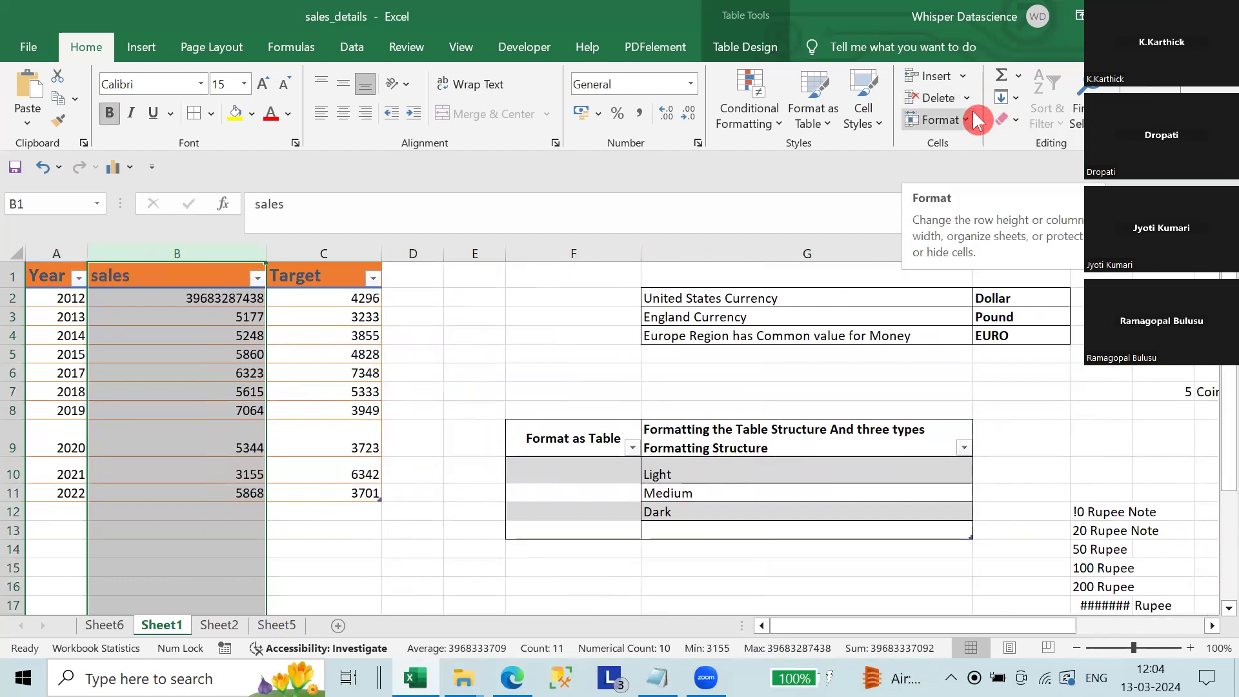
Delete the blank worksheet Sheet6 from the workbook.
click(968, 98)
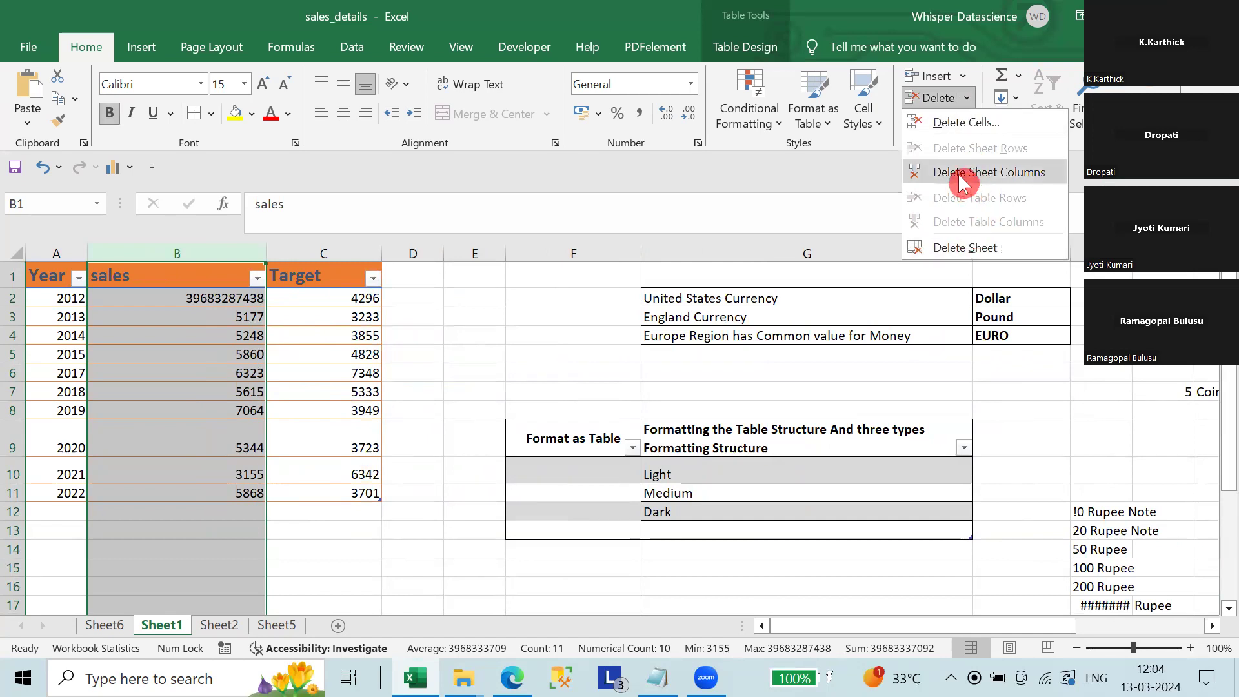
click(113, 629)
click(113, 630)
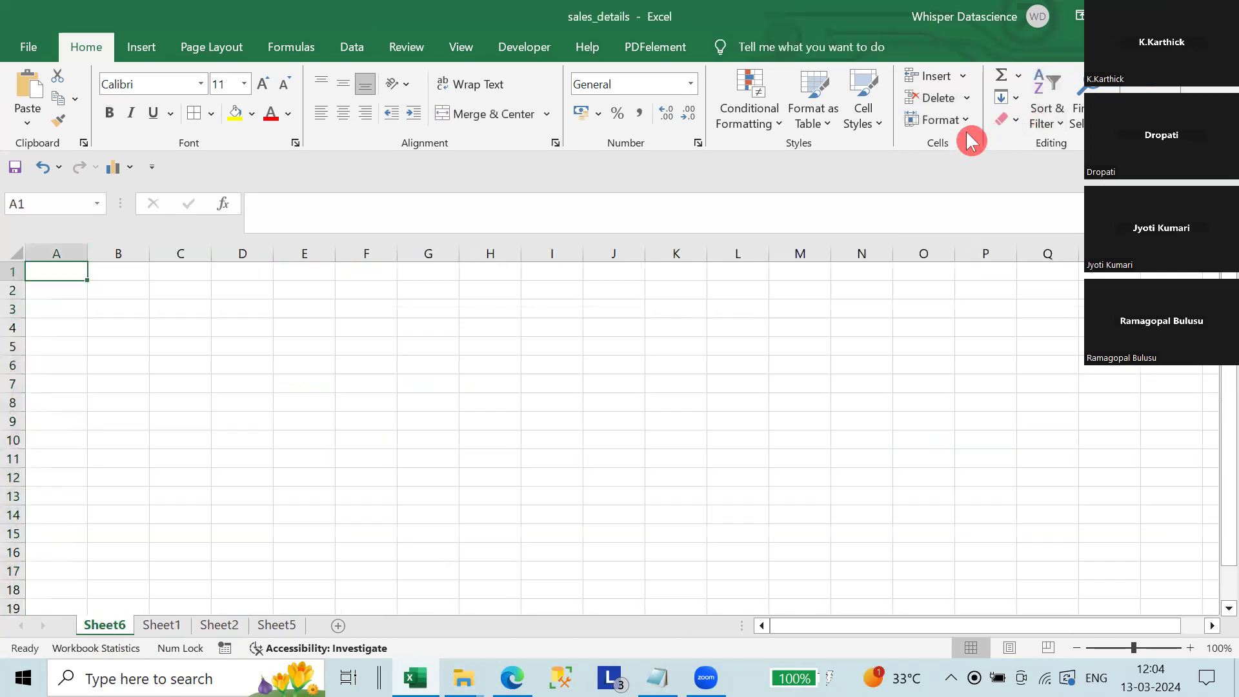
click(965, 99)
click(965, 200)
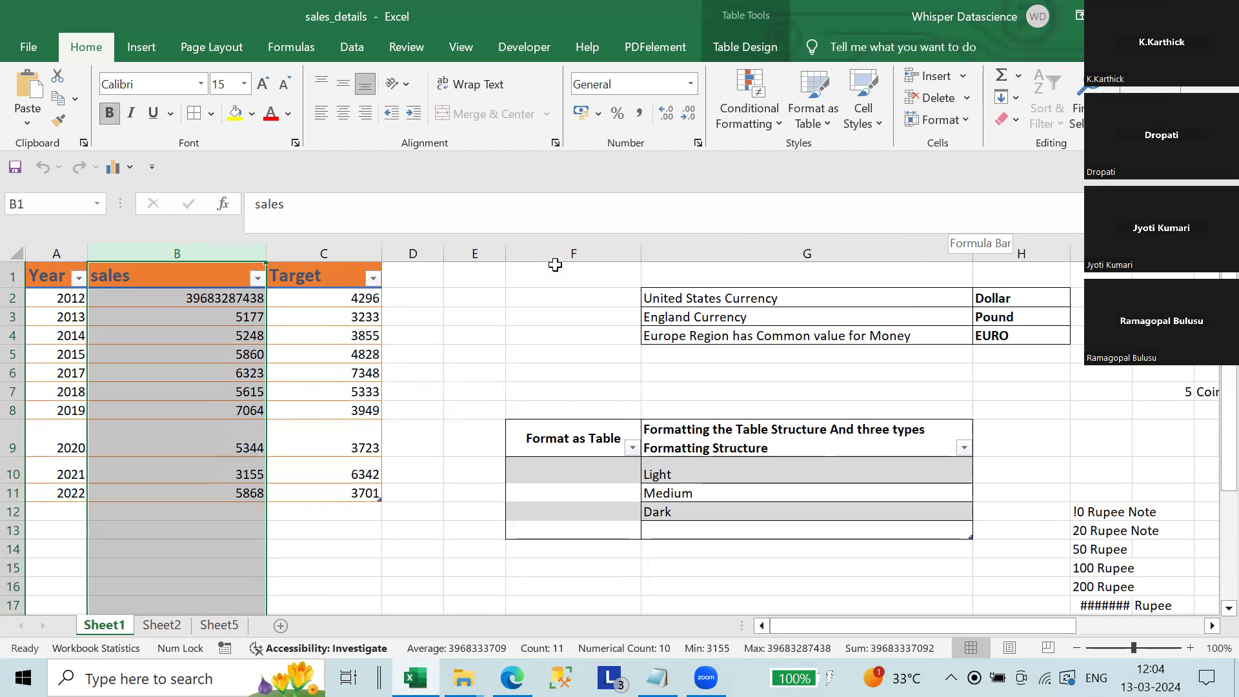
Narrow the sales column B to fit its longest number closely.
click(401, 371)
drag(265, 257, 215, 255)
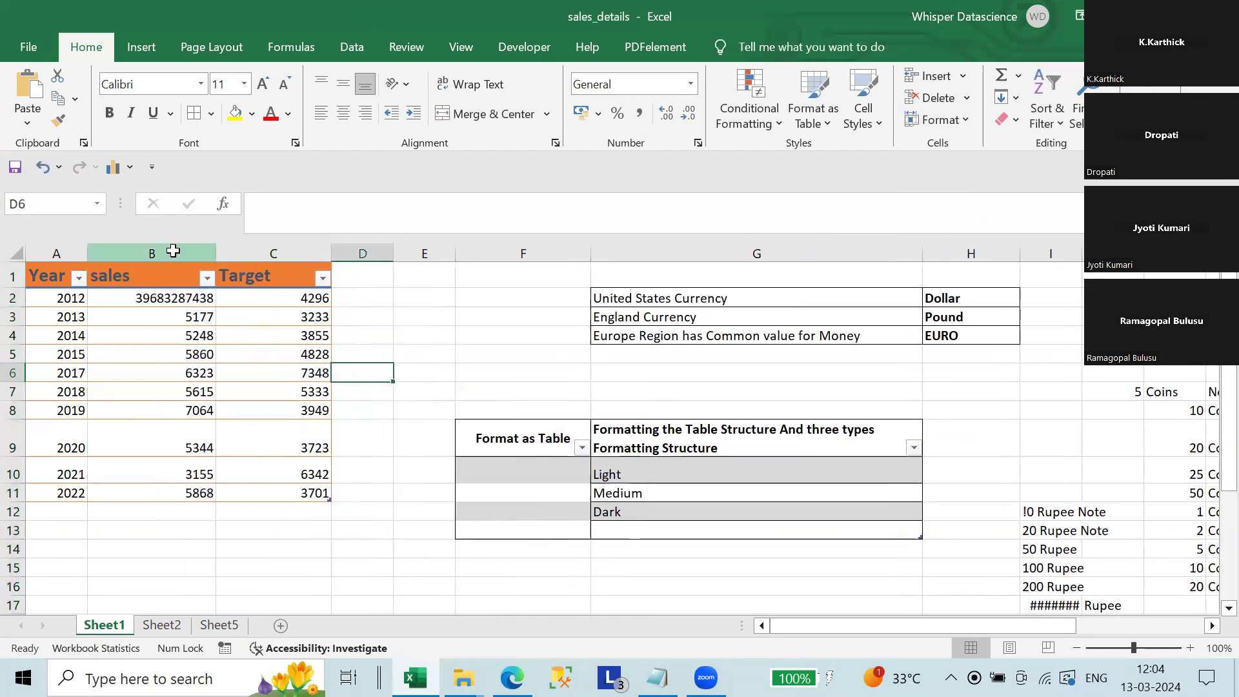
Hide the sales column B of the sales table.
click(174, 253)
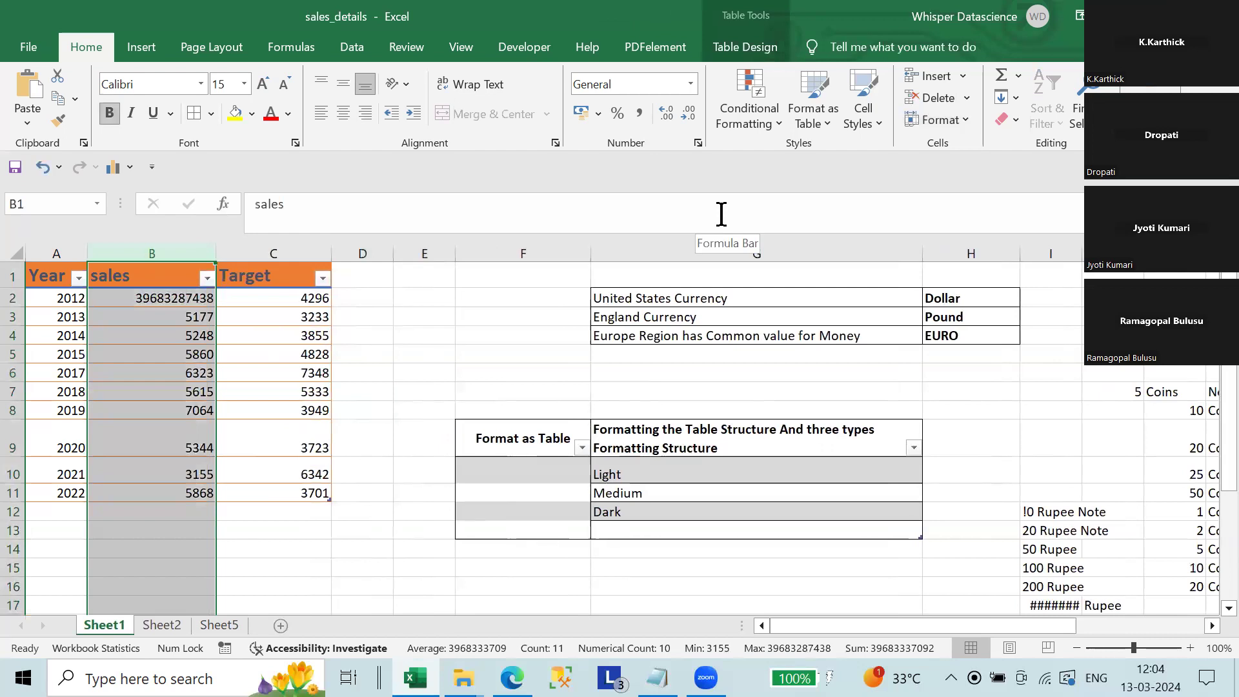
click(967, 98)
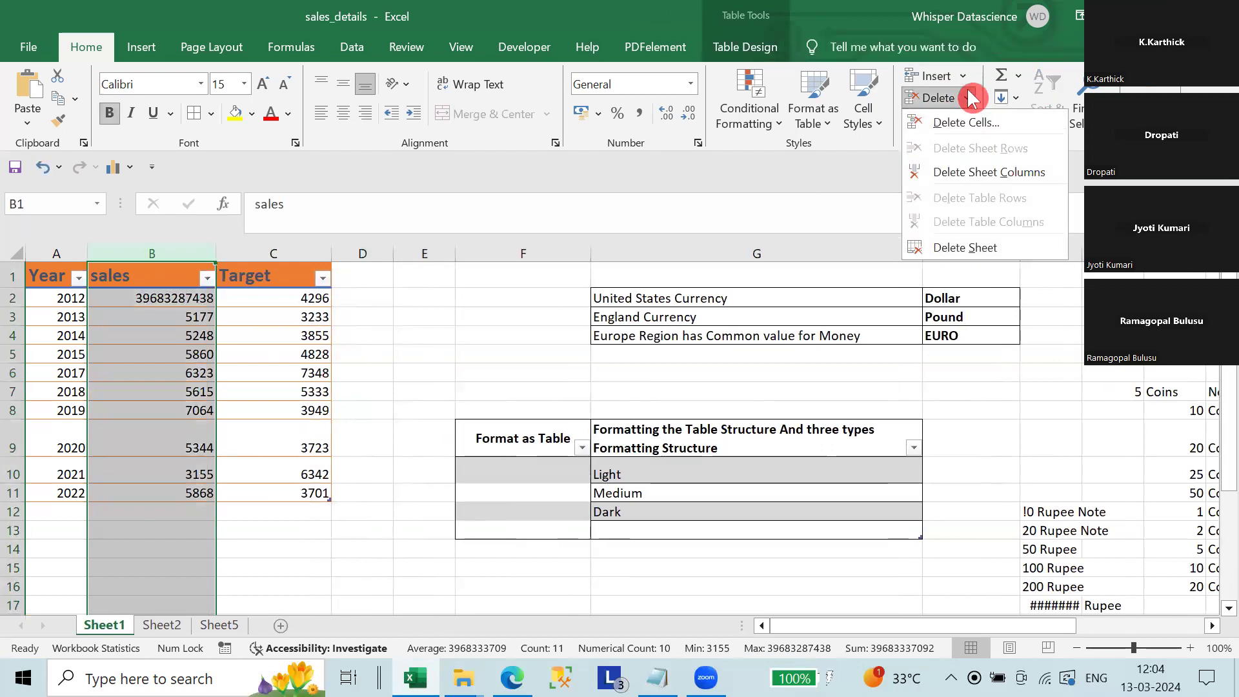
click(812, 170)
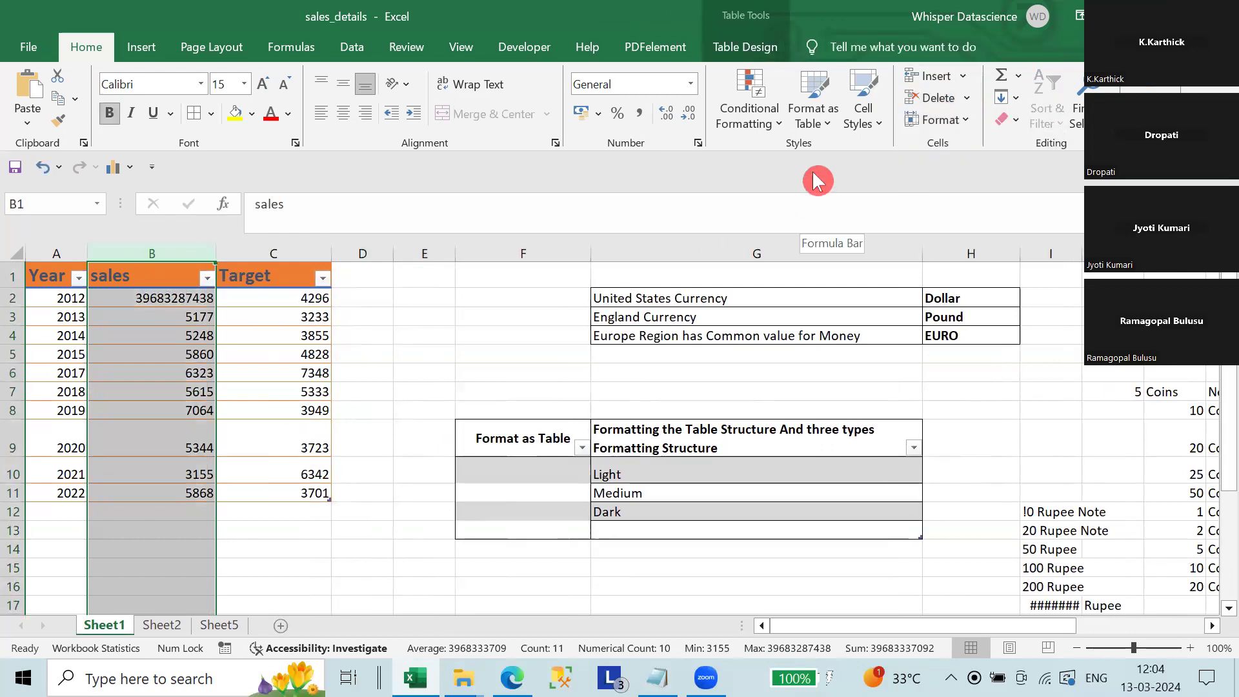
click(966, 120)
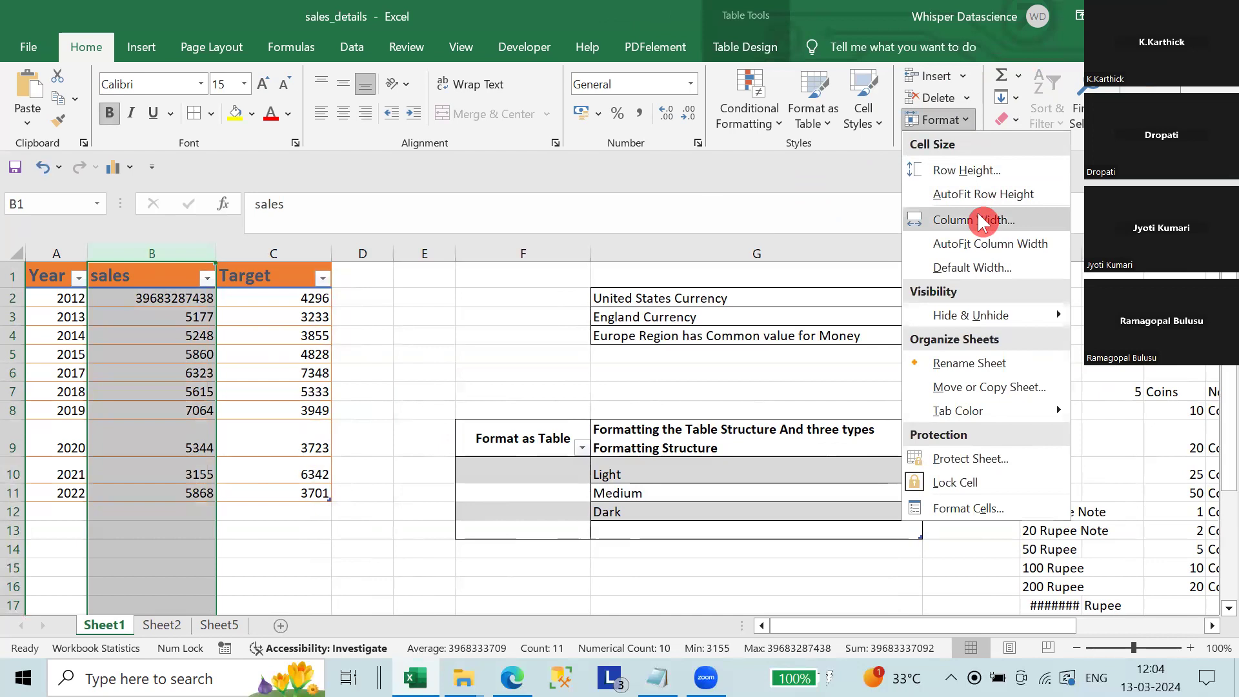
mouse_move(982, 315)
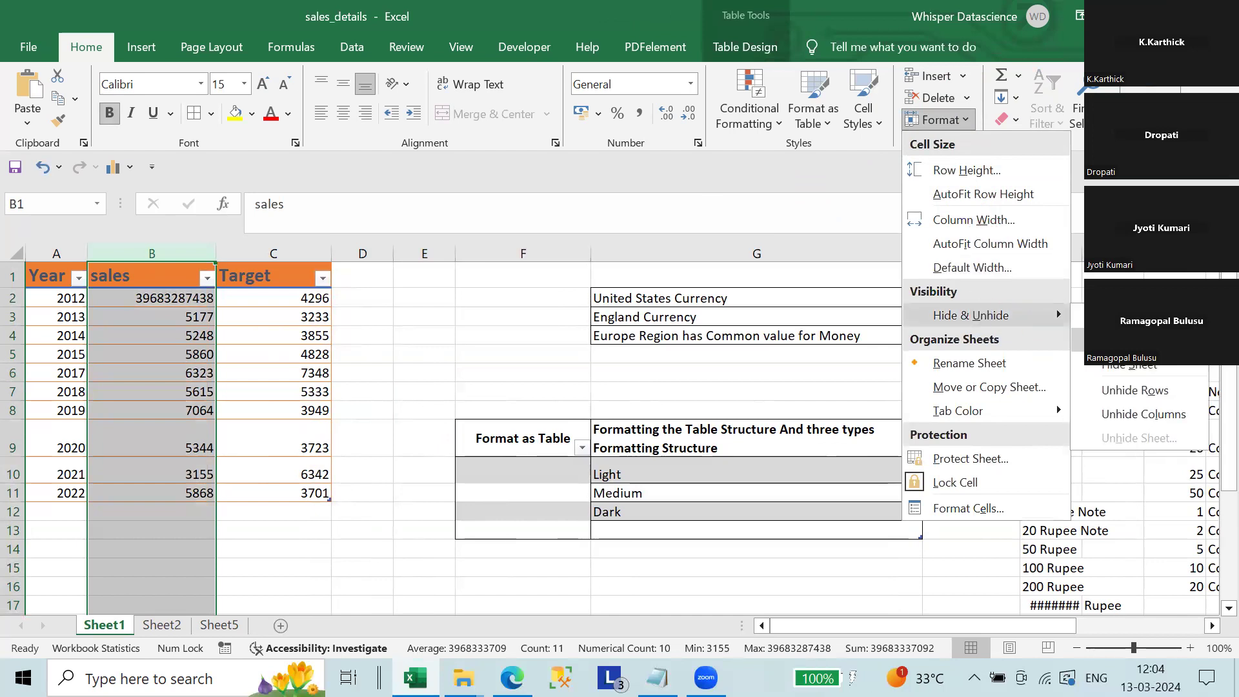
click(290, 319)
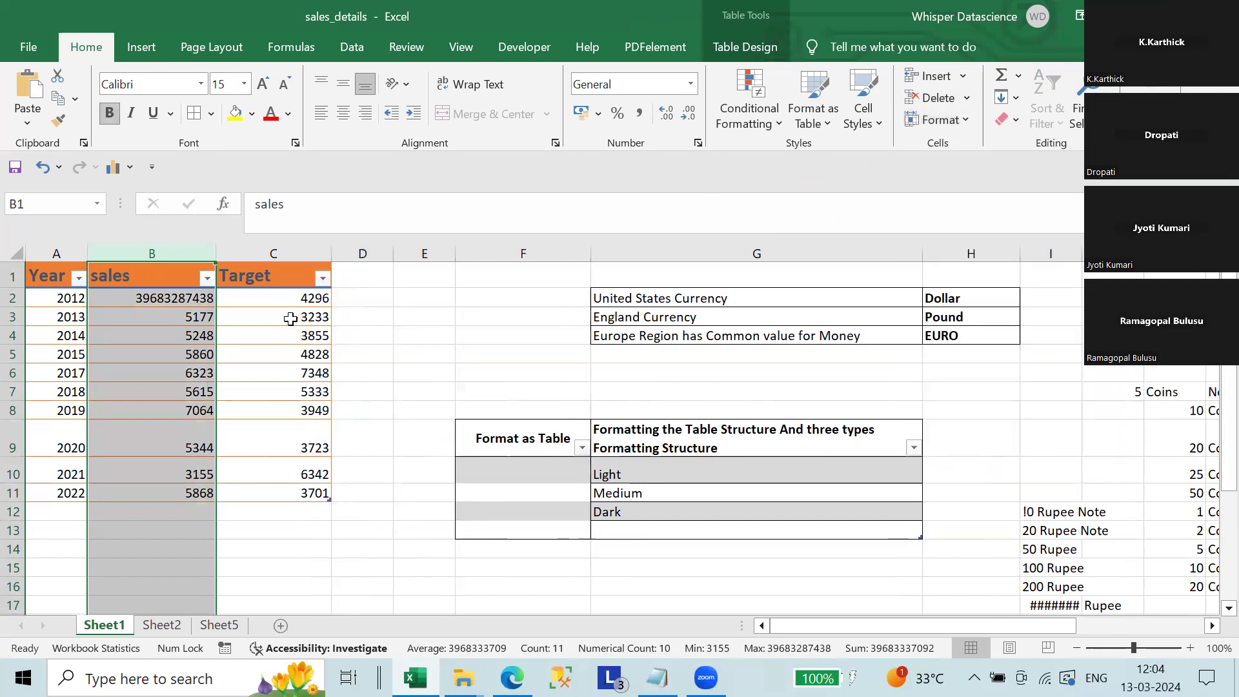
right_click(158, 252)
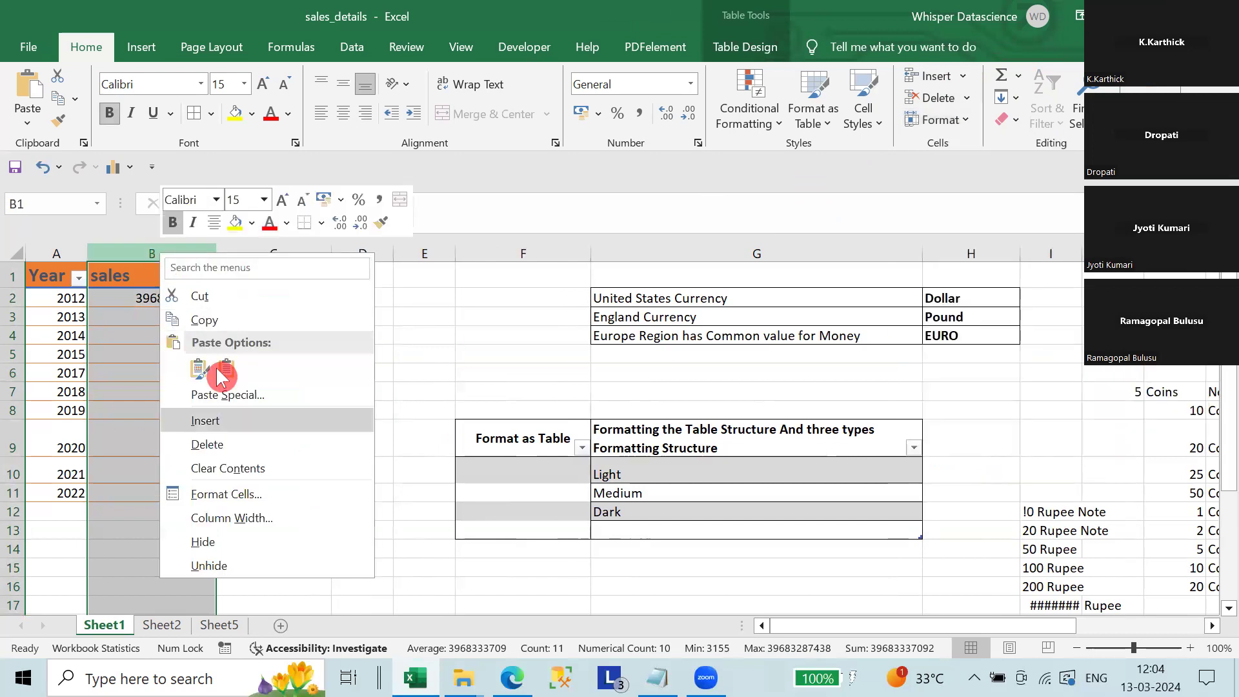
click(215, 542)
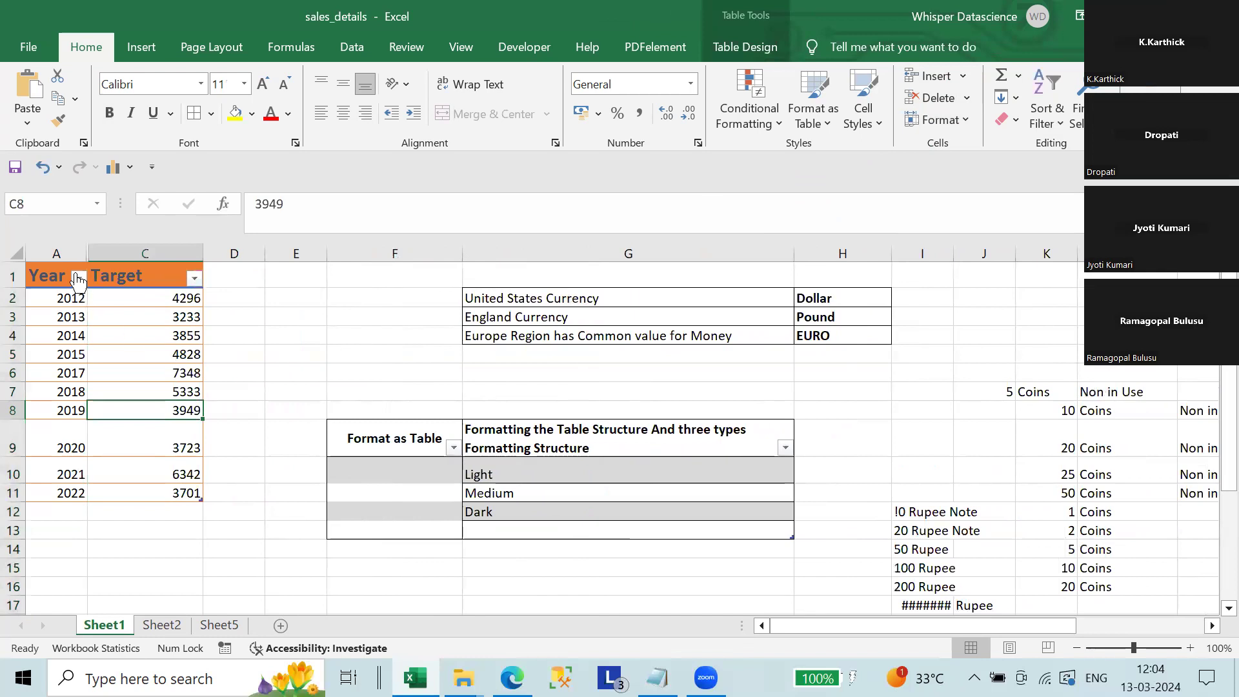
Unhide the sales column between the Year and Target columns.
mouse_move(57, 251)
mouse_down()
mouse_move(155, 241)
mouse_move(54, 255)
mouse_up()
click(307, 317)
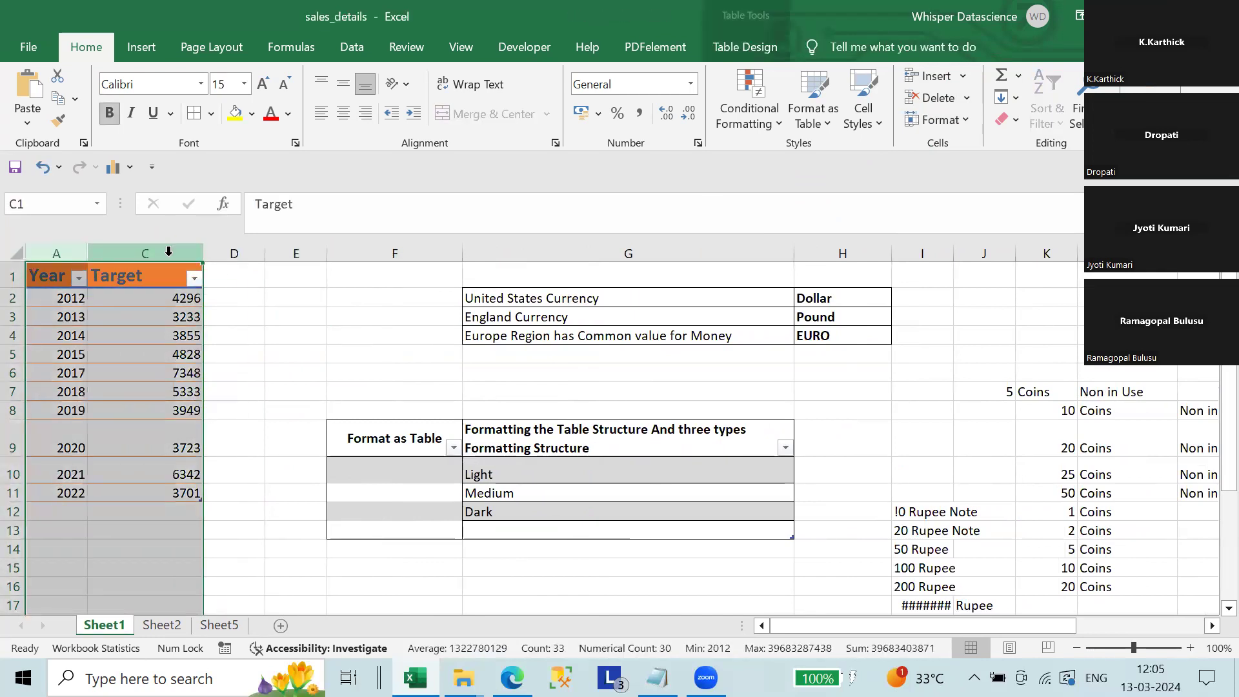
right_click(142, 253)
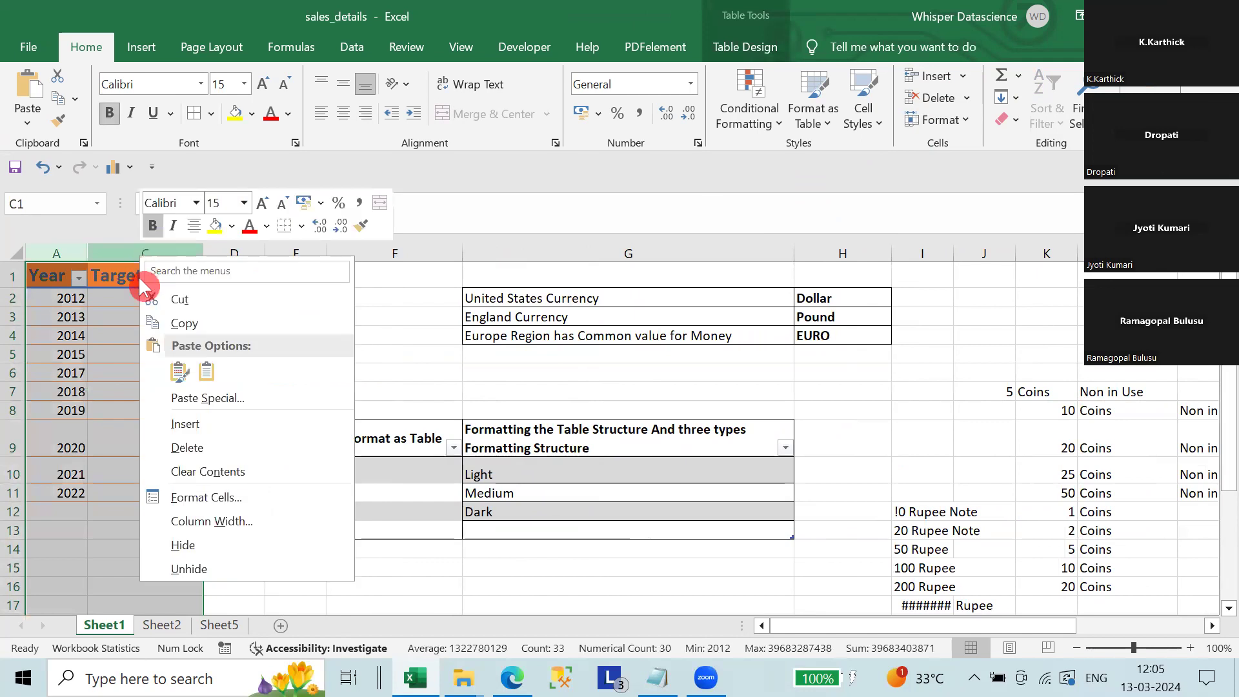
click(194, 568)
click(176, 451)
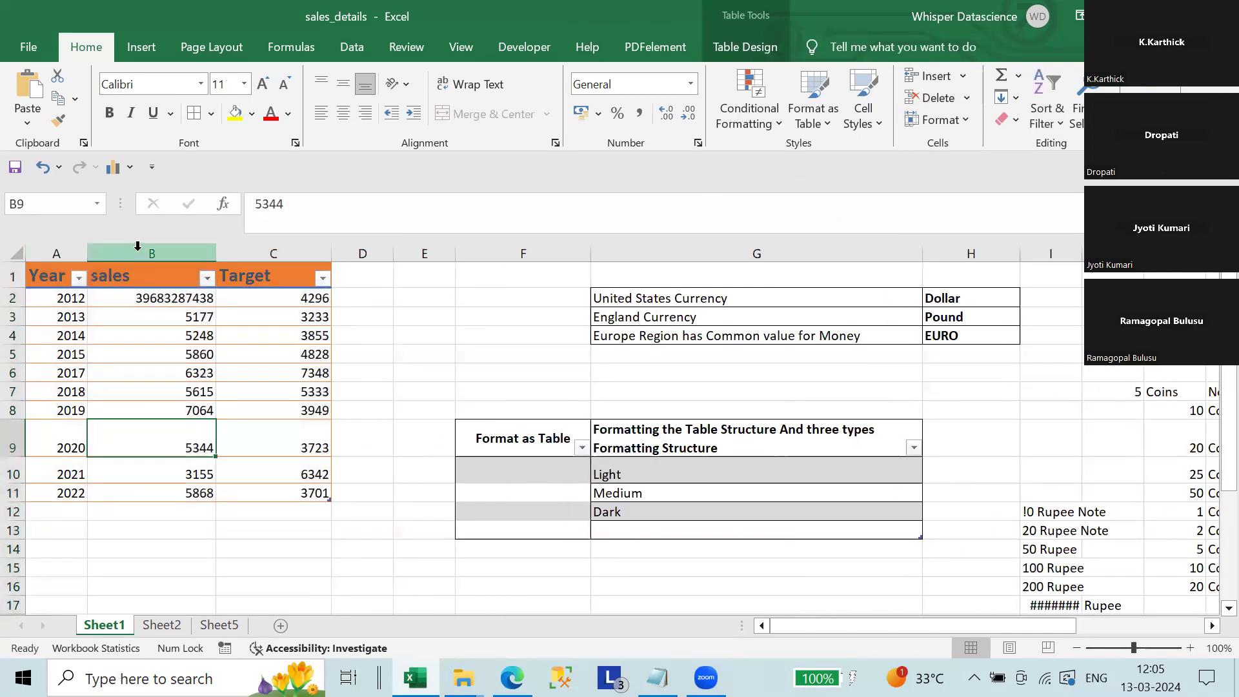
Hide the sales and Target columns B and C together.
drag(155, 253, 265, 252)
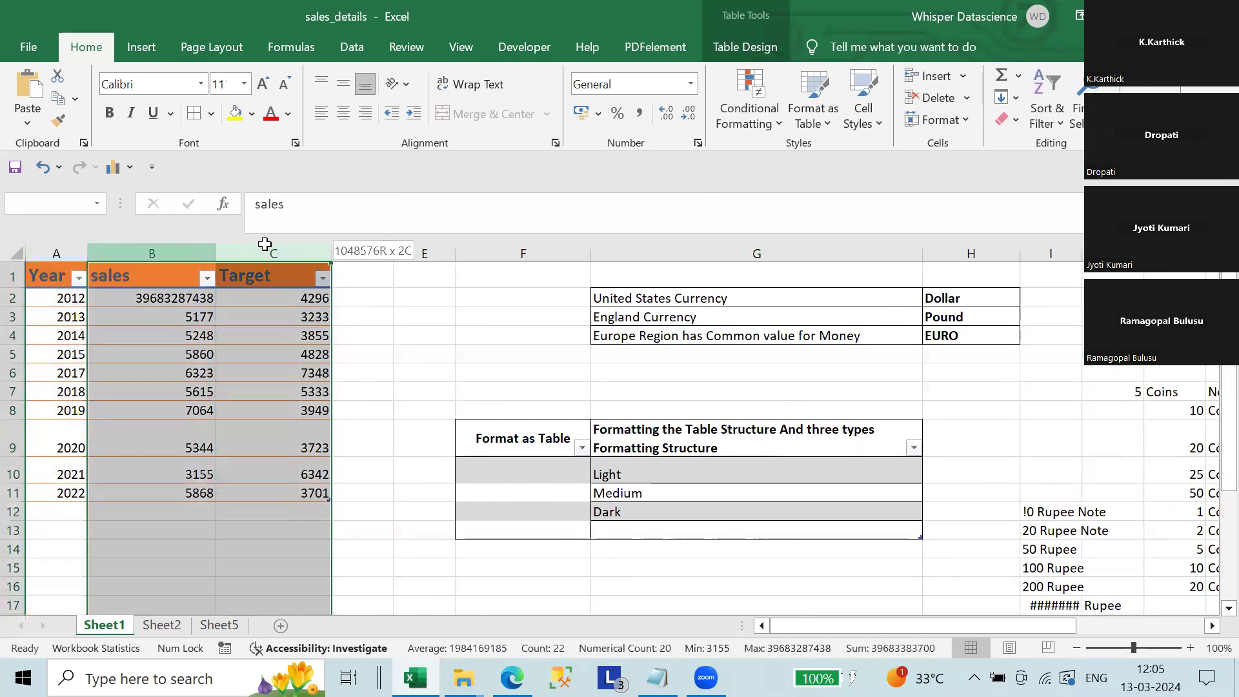
click(969, 117)
mouse_move(990, 319)
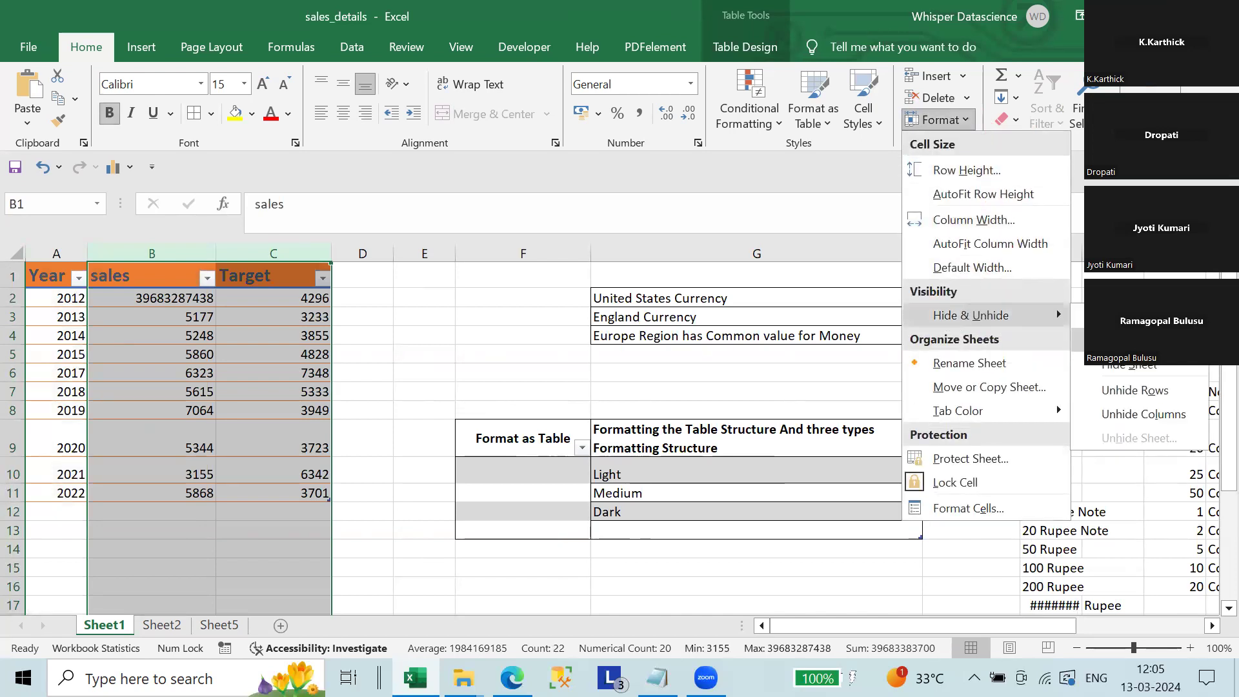
click(1136, 341)
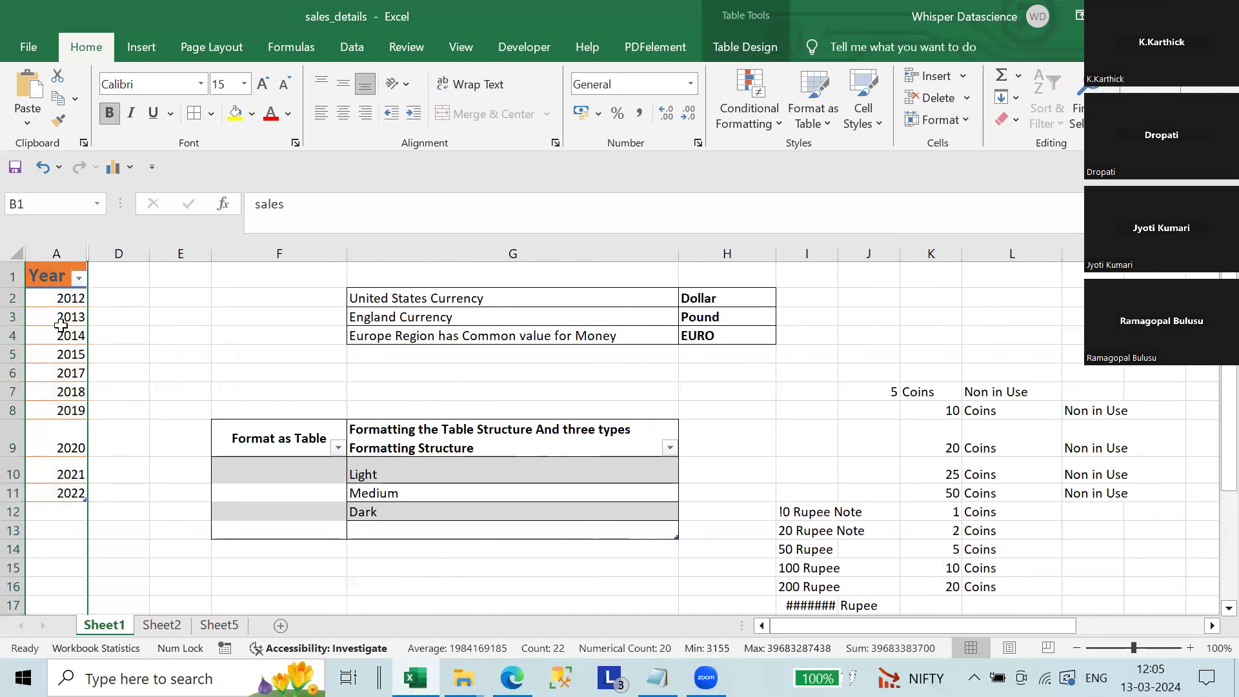
Unhide the two hidden columns between columns A and D, and select columns A to C.
drag(119, 253, 56, 253)
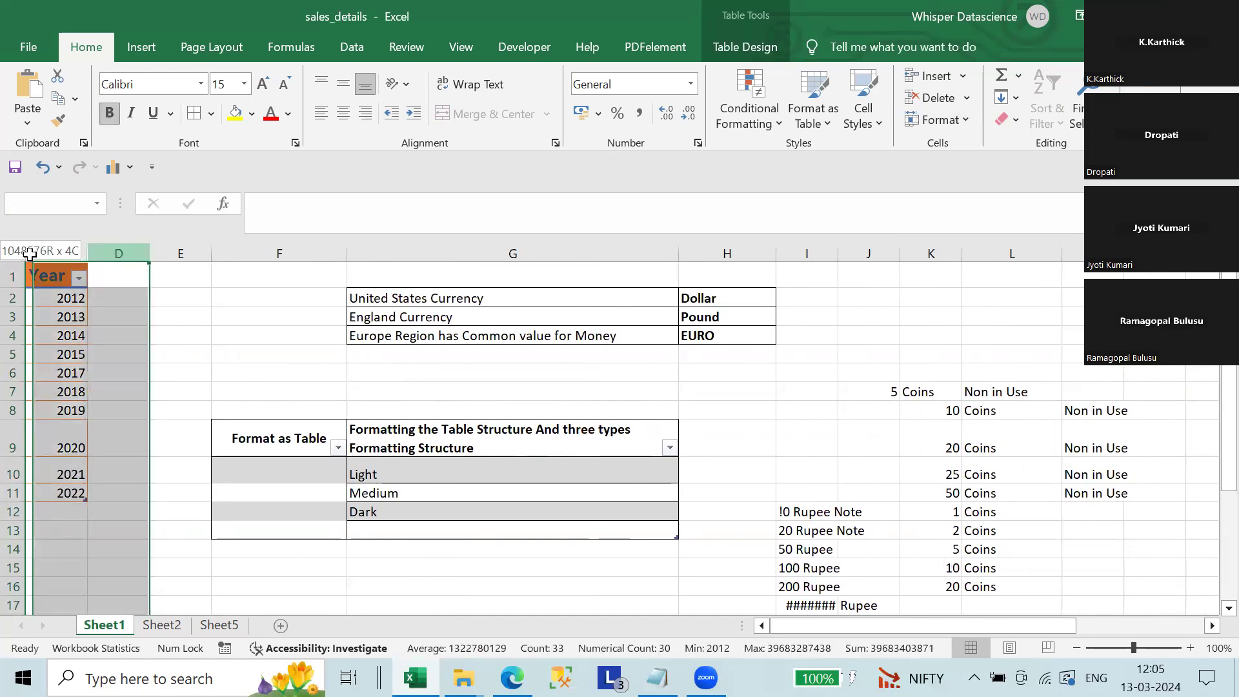
click(967, 119)
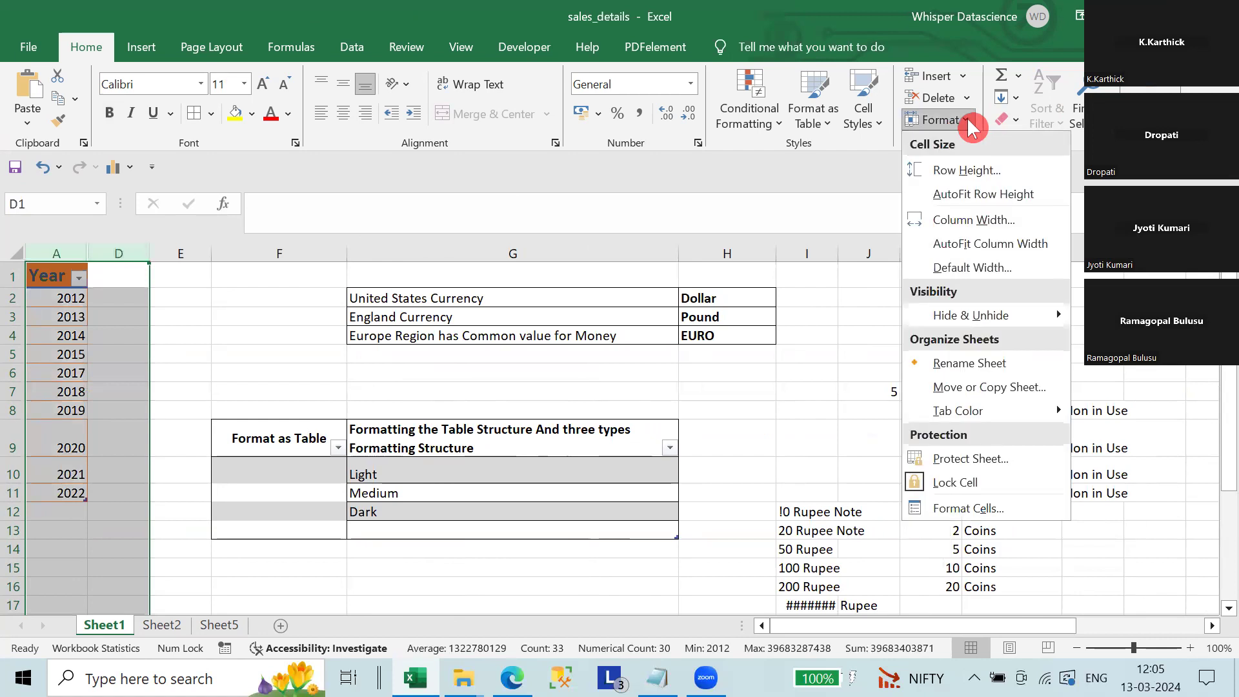
mouse_move(1028, 315)
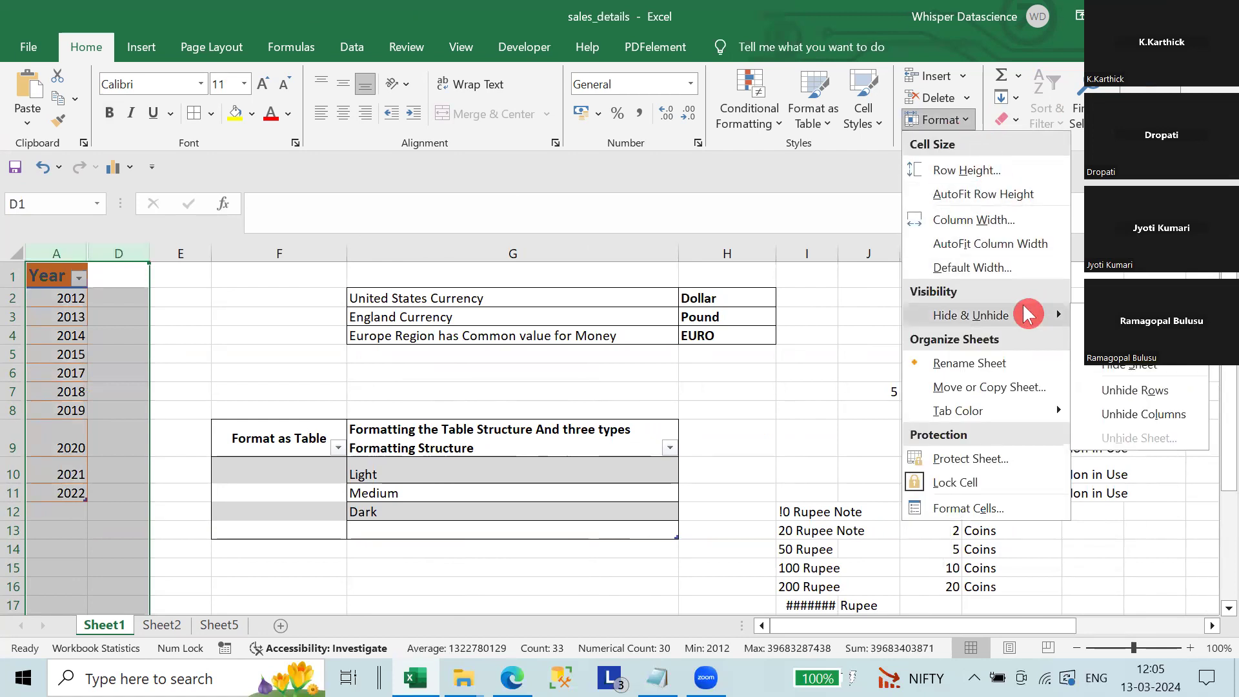
click(1150, 411)
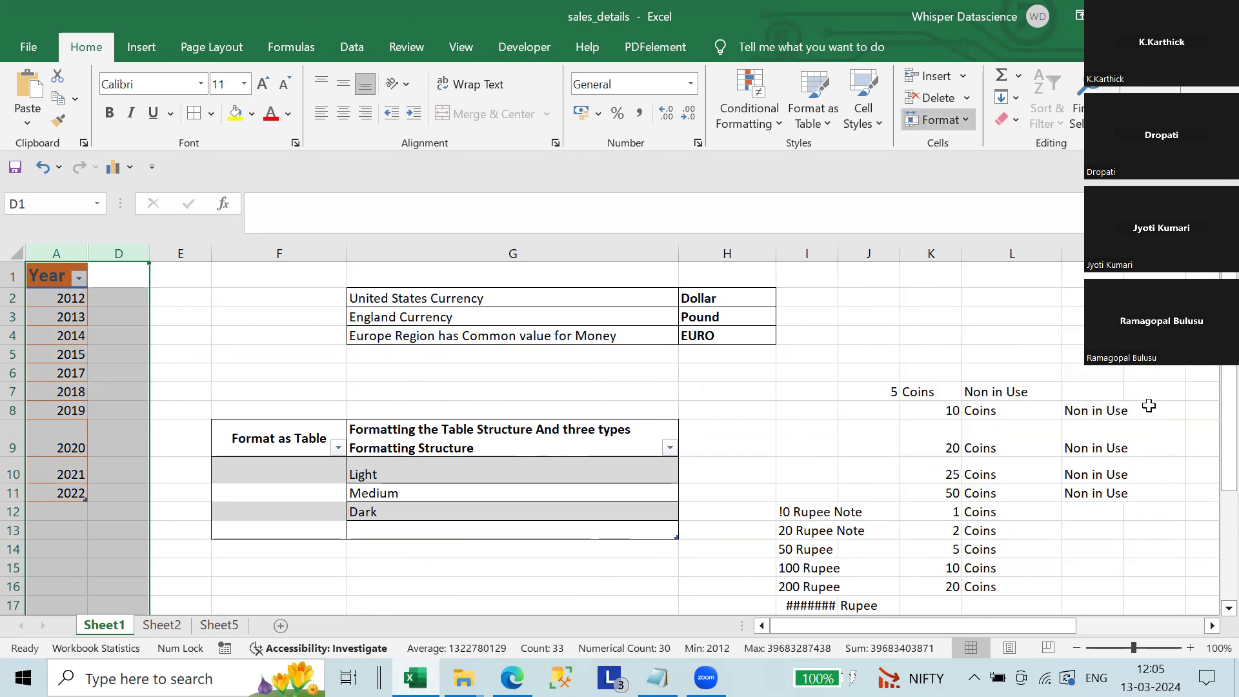
click(376, 372)
drag(293, 255, 47, 262)
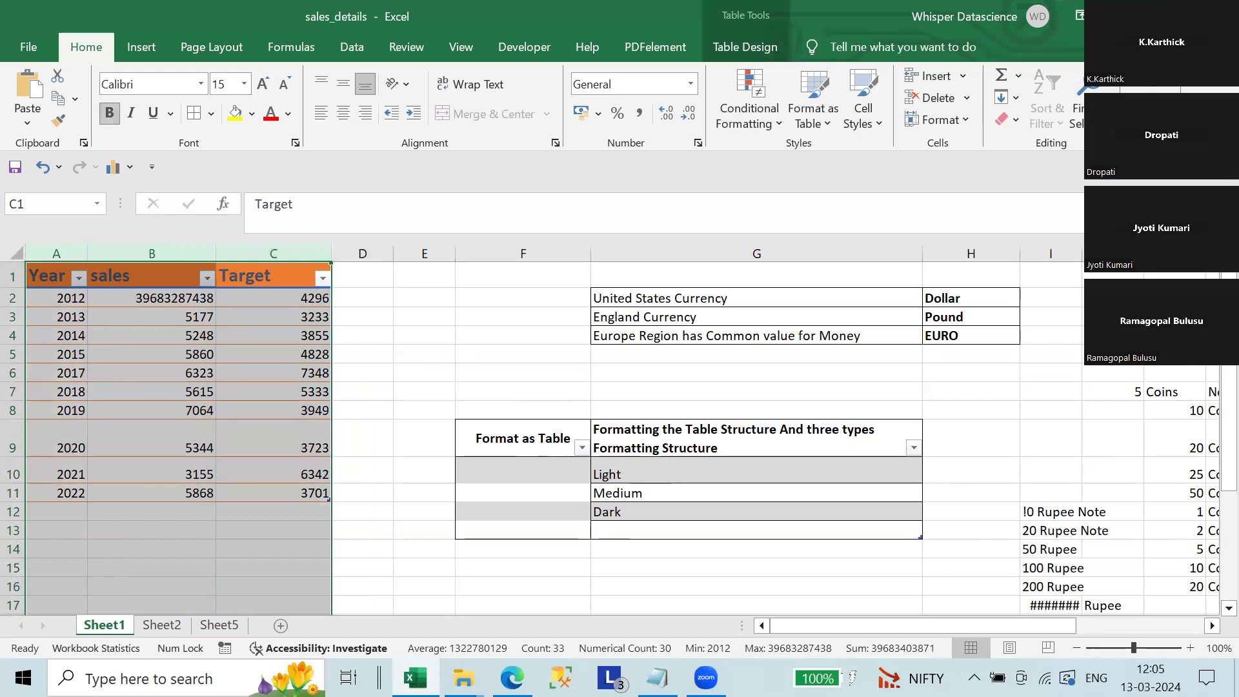
Look through the worksheets Sheet1, Sheet2 and Sheet5 and return to Sheet1.
click(967, 116)
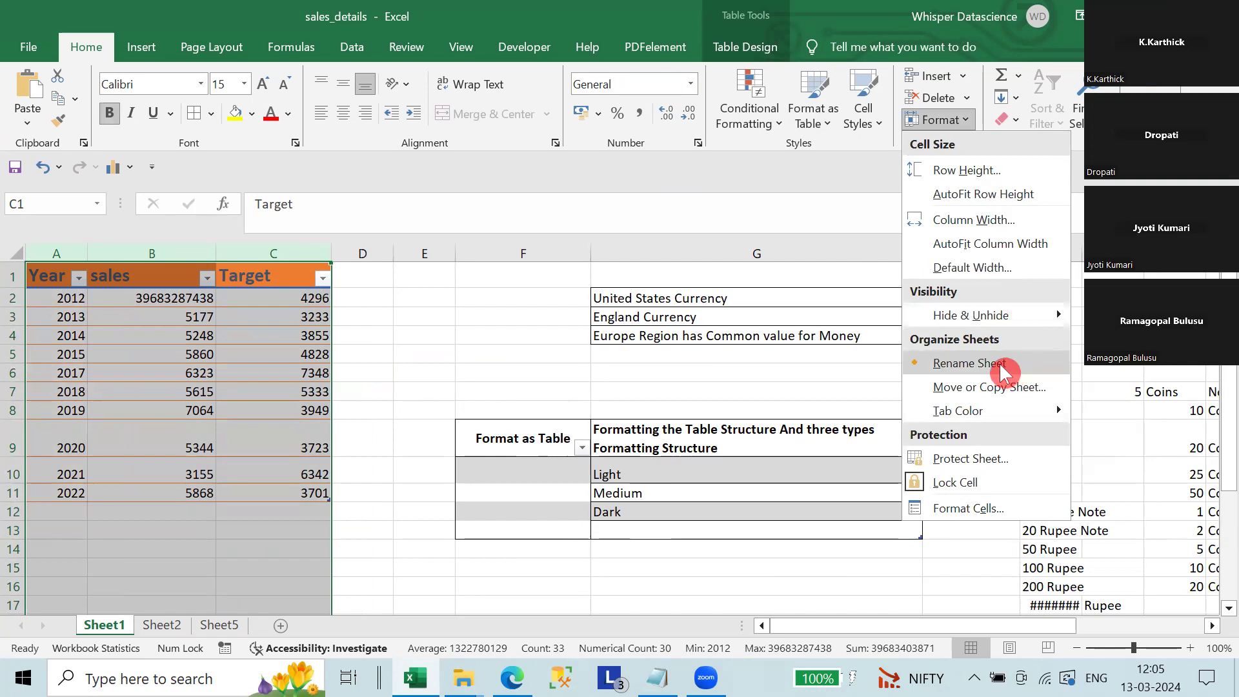
click(111, 625)
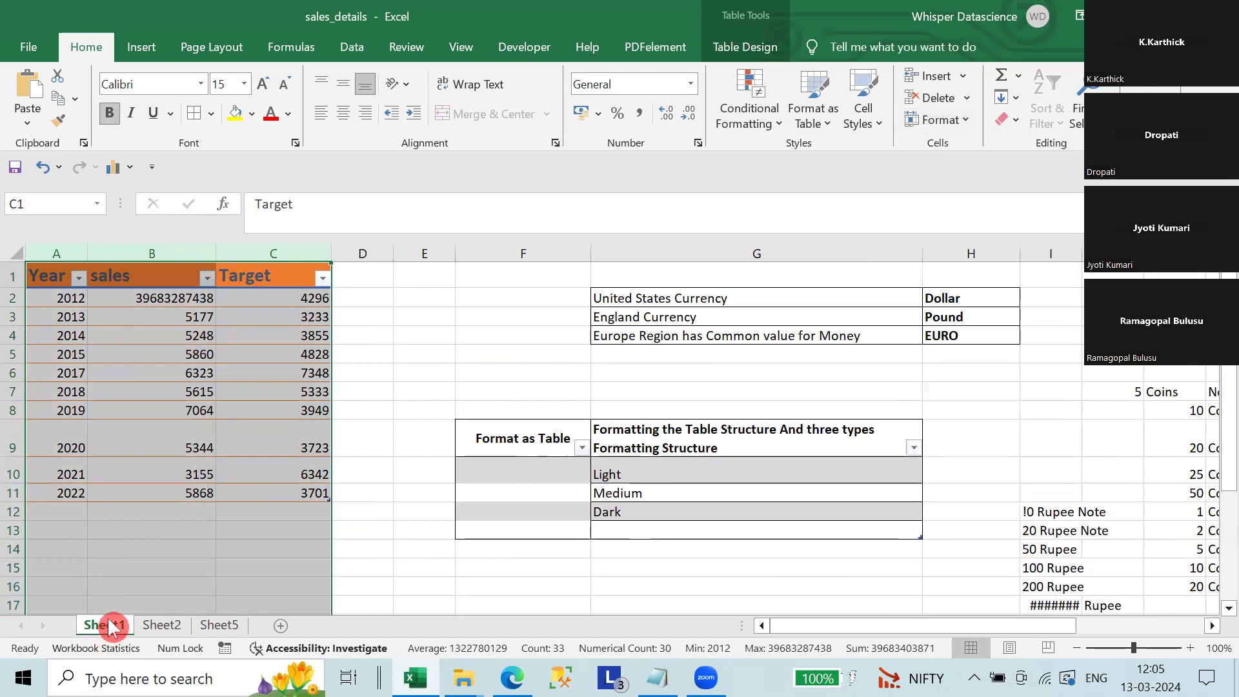
click(165, 623)
click(331, 304)
click(711, 291)
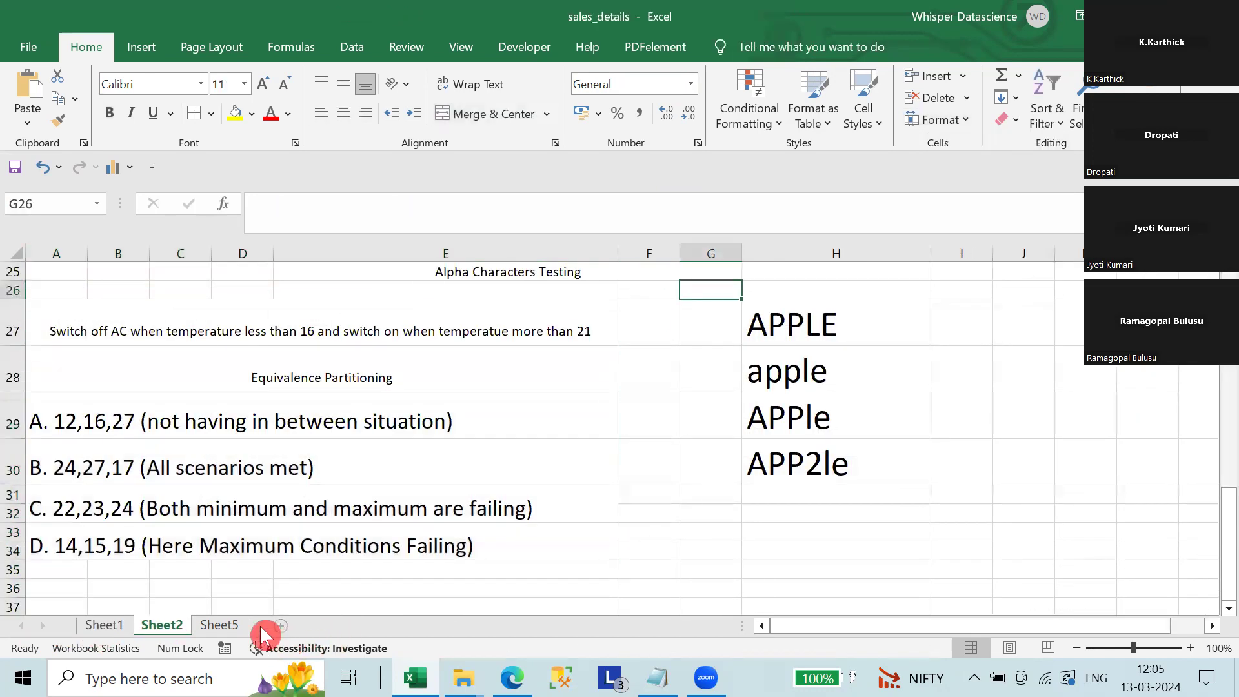
click(218, 624)
click(115, 621)
click(149, 623)
click(111, 622)
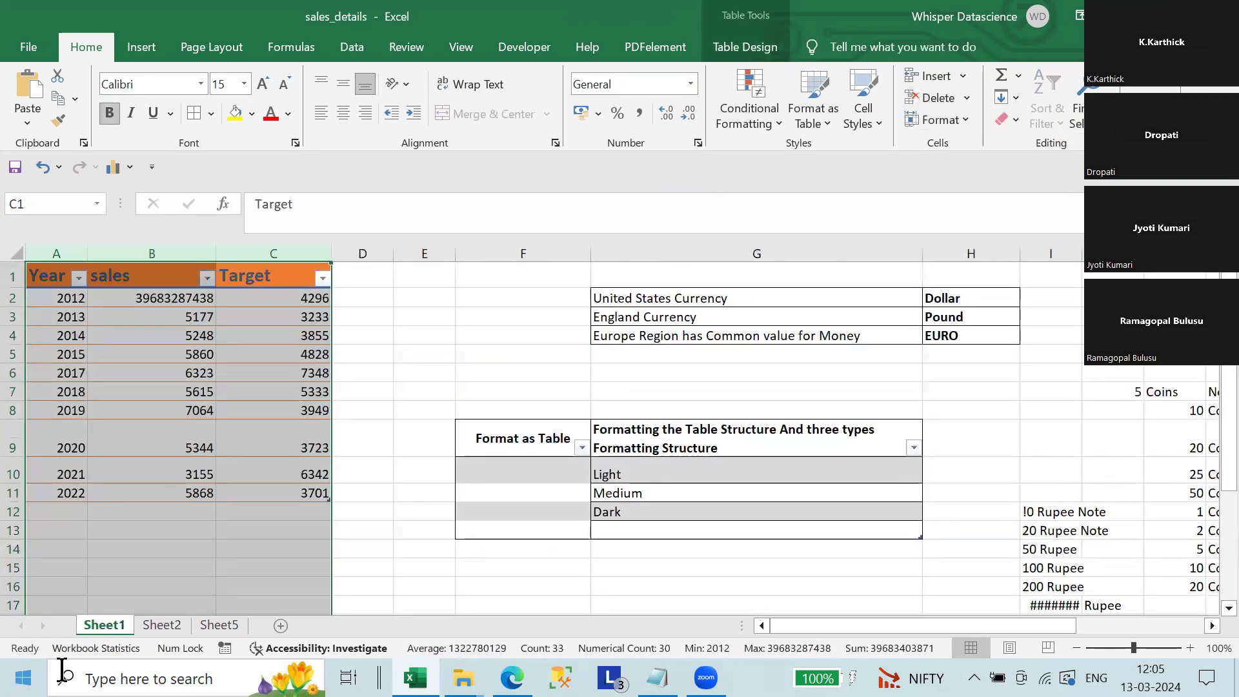
click(108, 620)
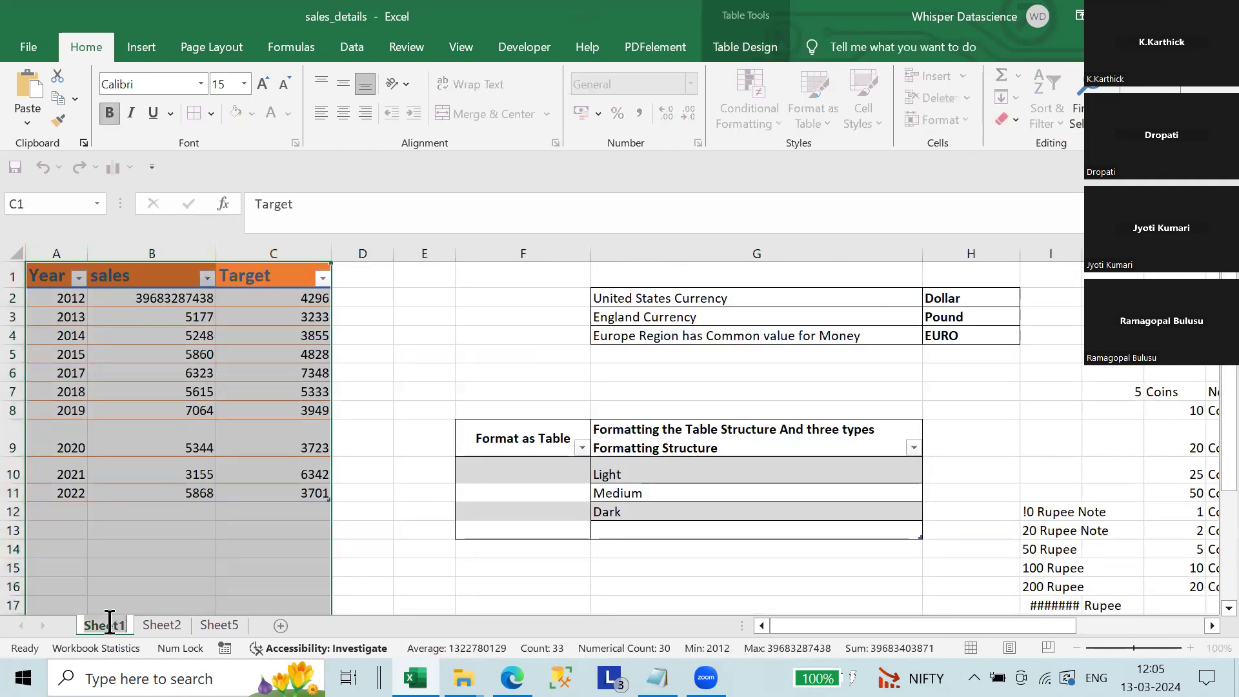
click(107, 624)
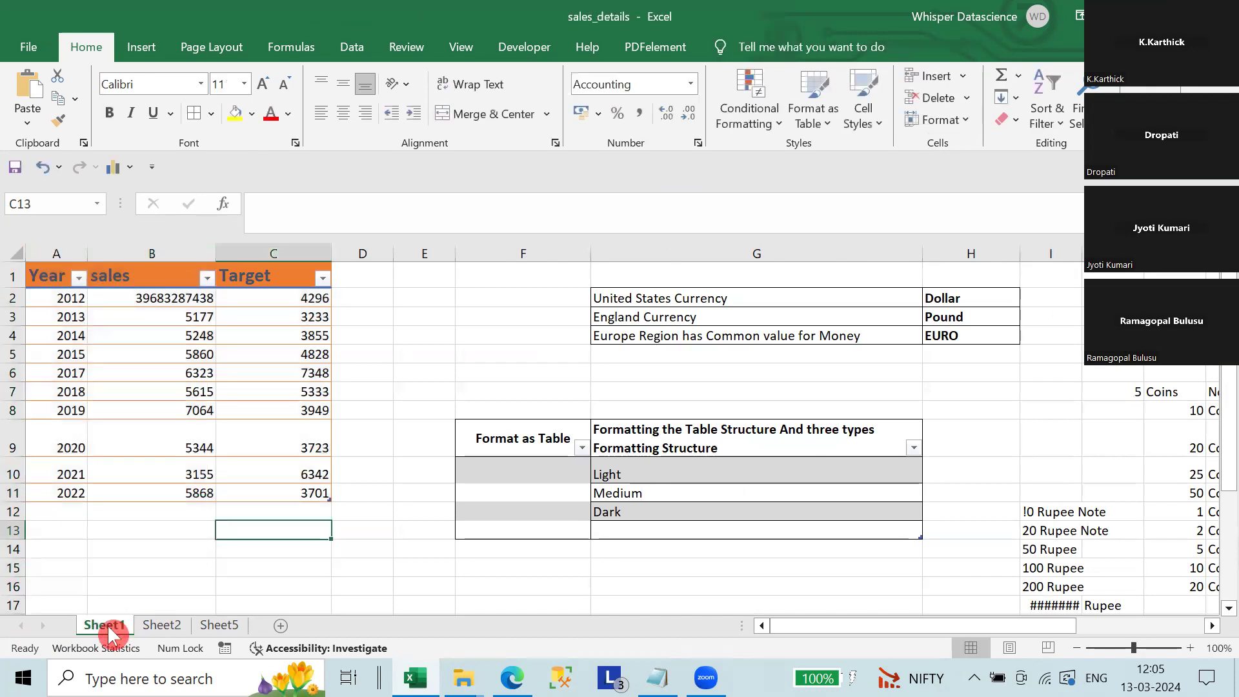
right_click(108, 624)
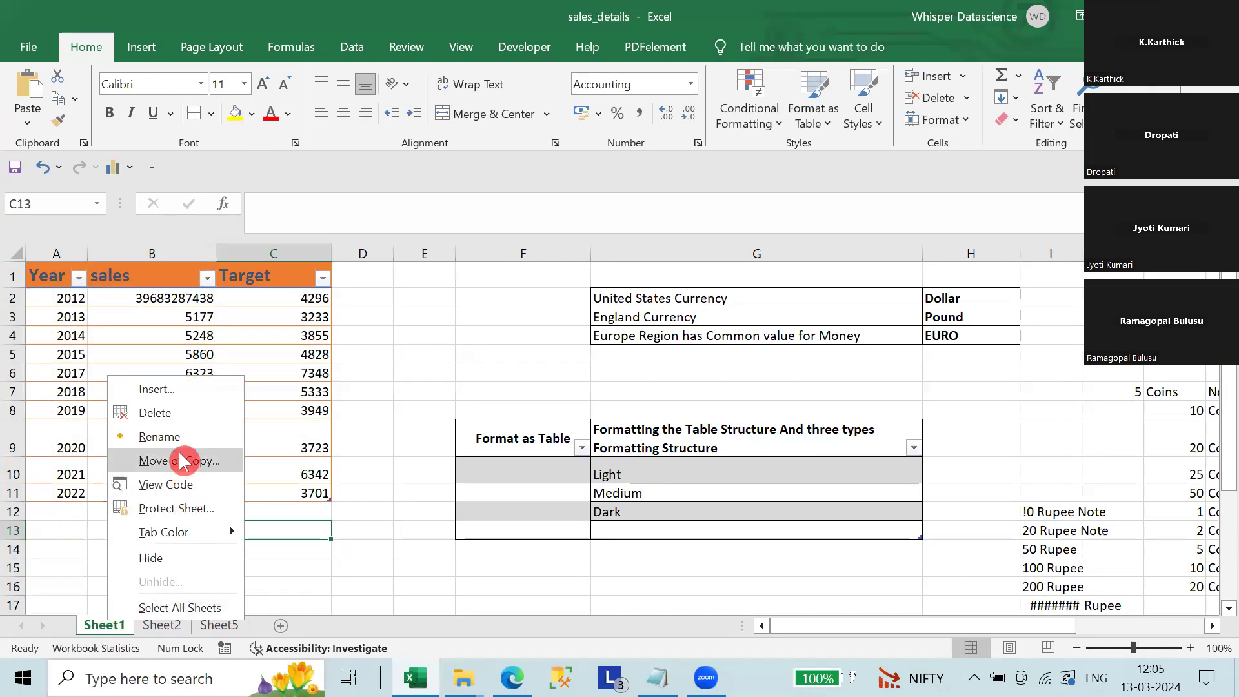
click(106, 625)
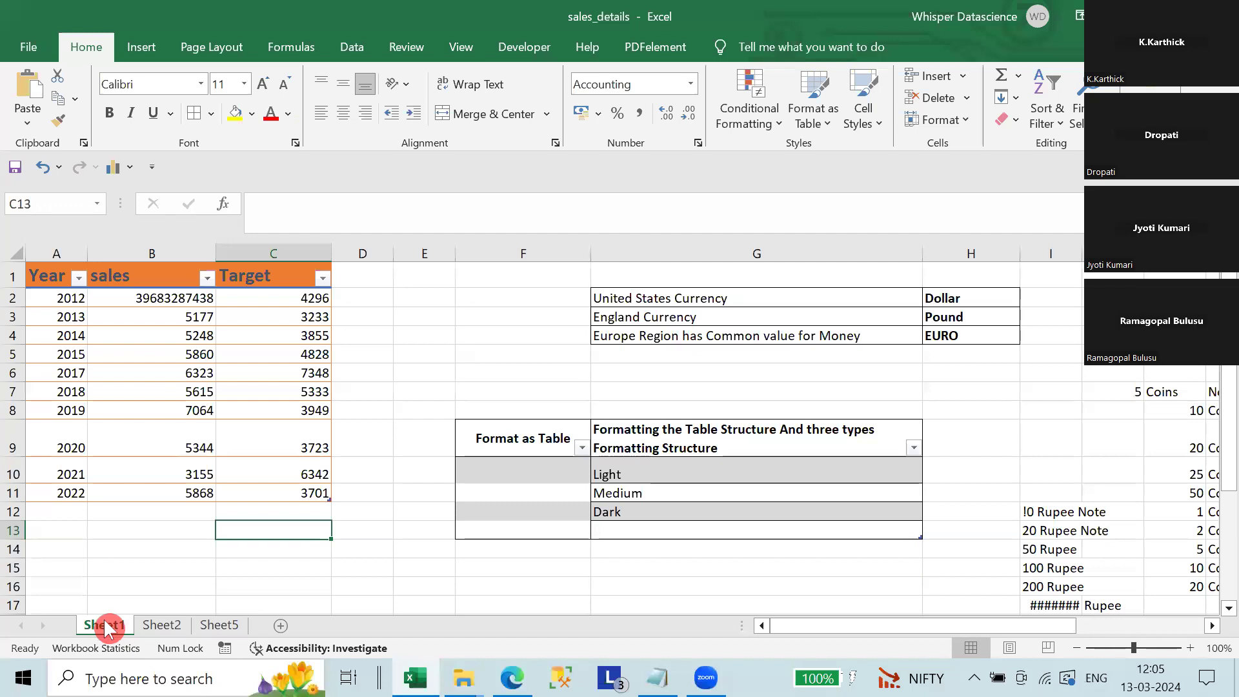
Rename the worksheet Sheet1 as Sales Data.
click(967, 118)
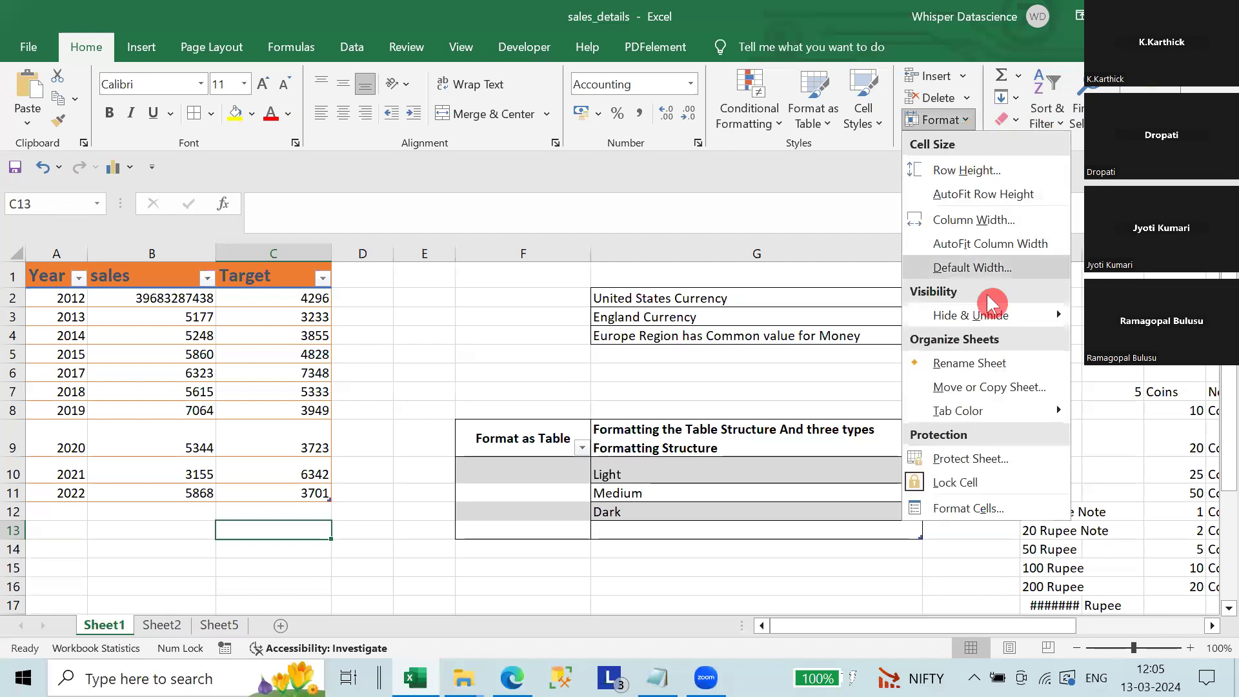
click(984, 371)
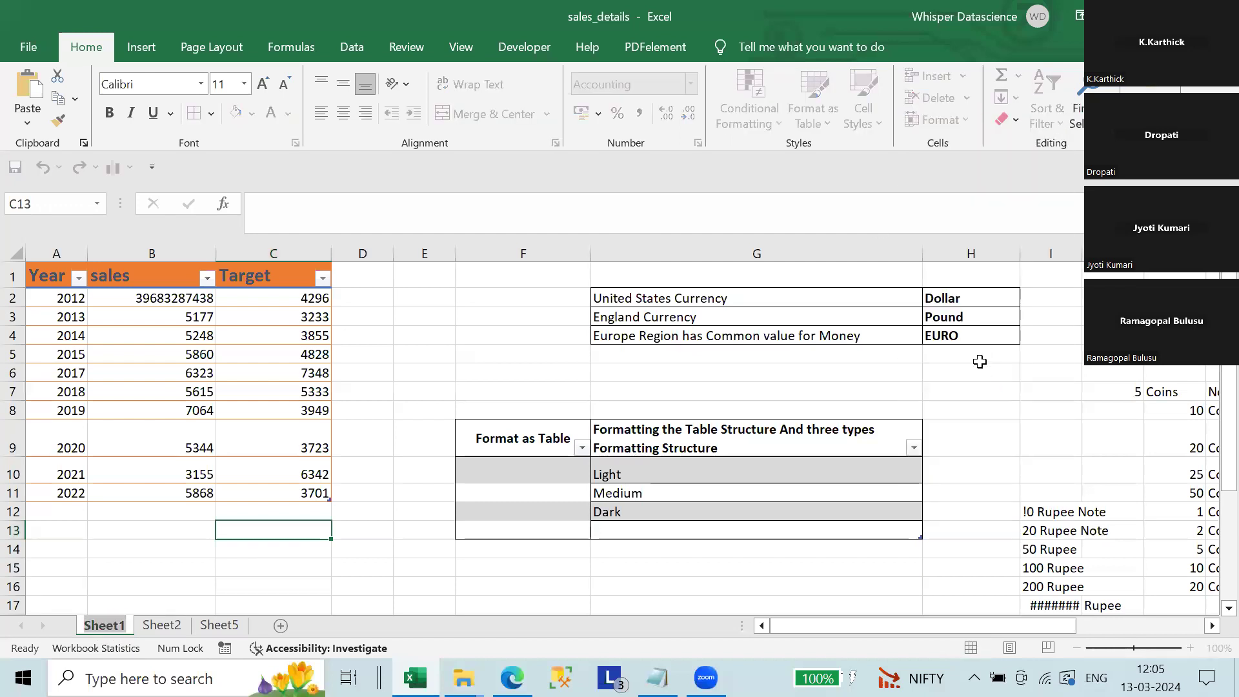
text(S)
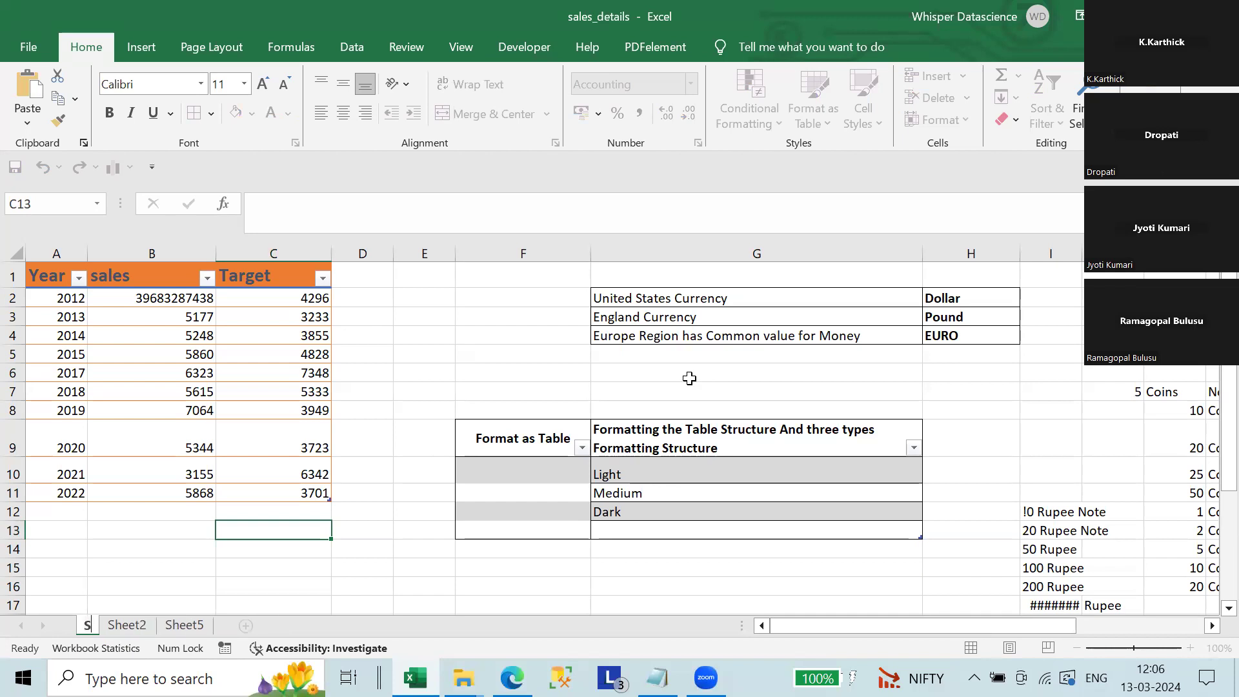
text(ales Data)
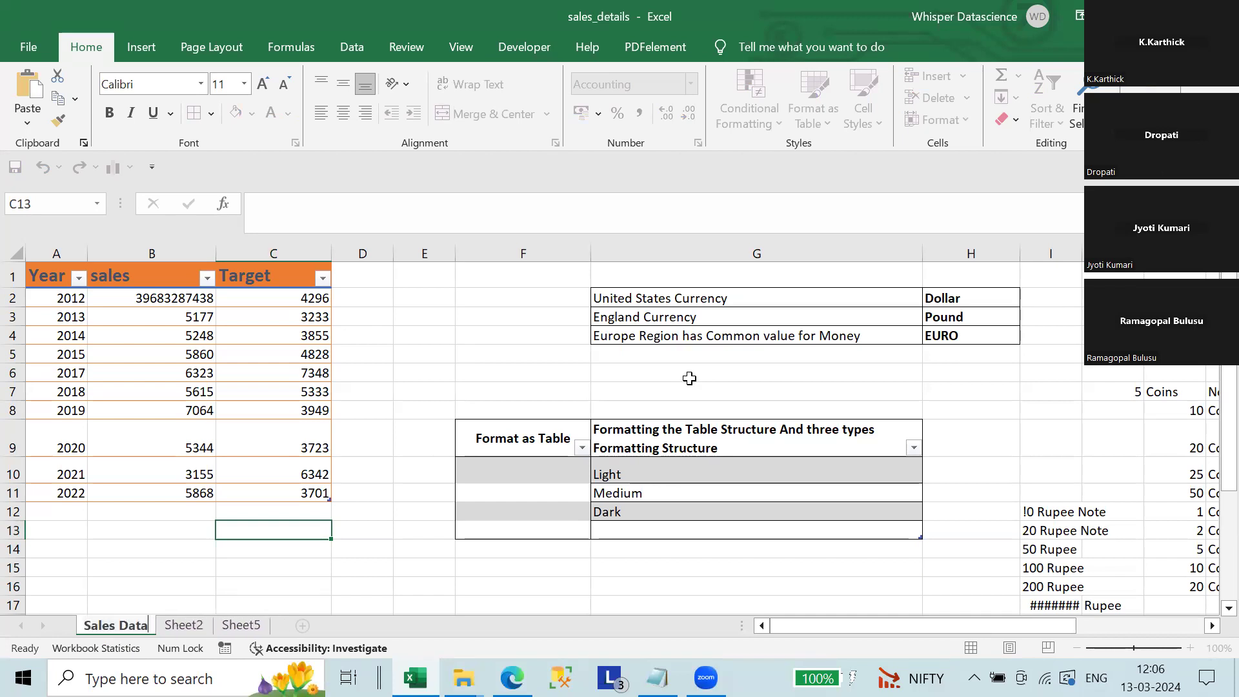
key(Return)
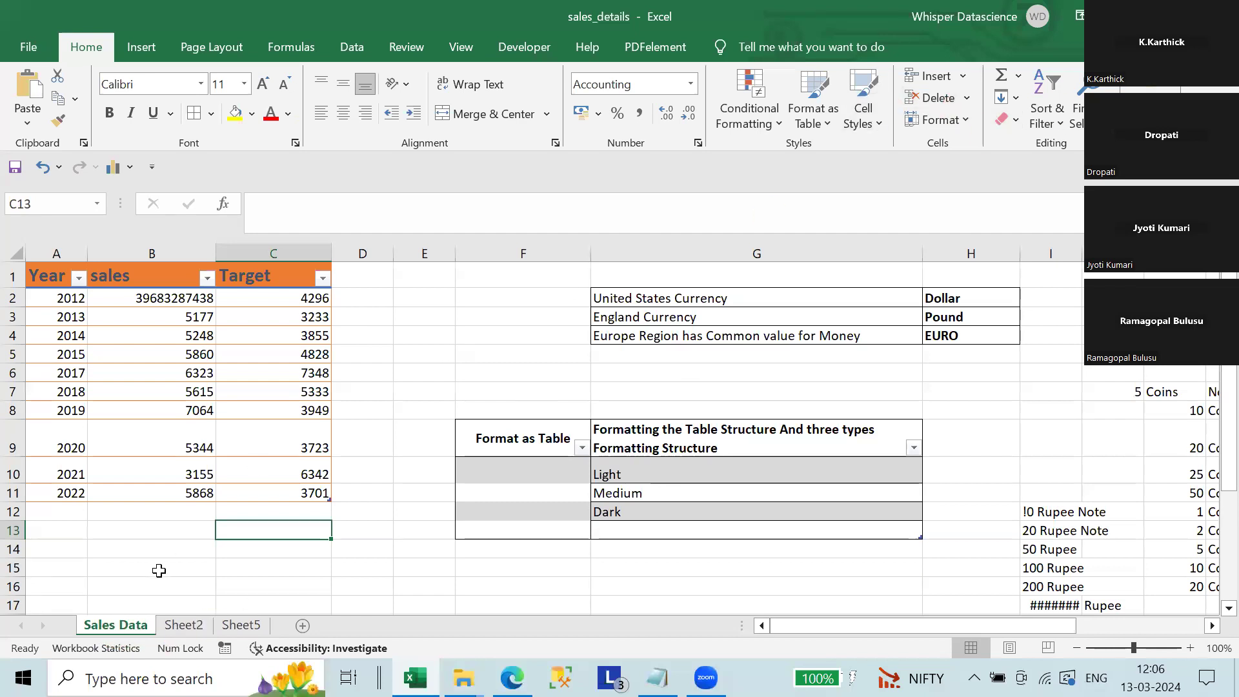
click(967, 115)
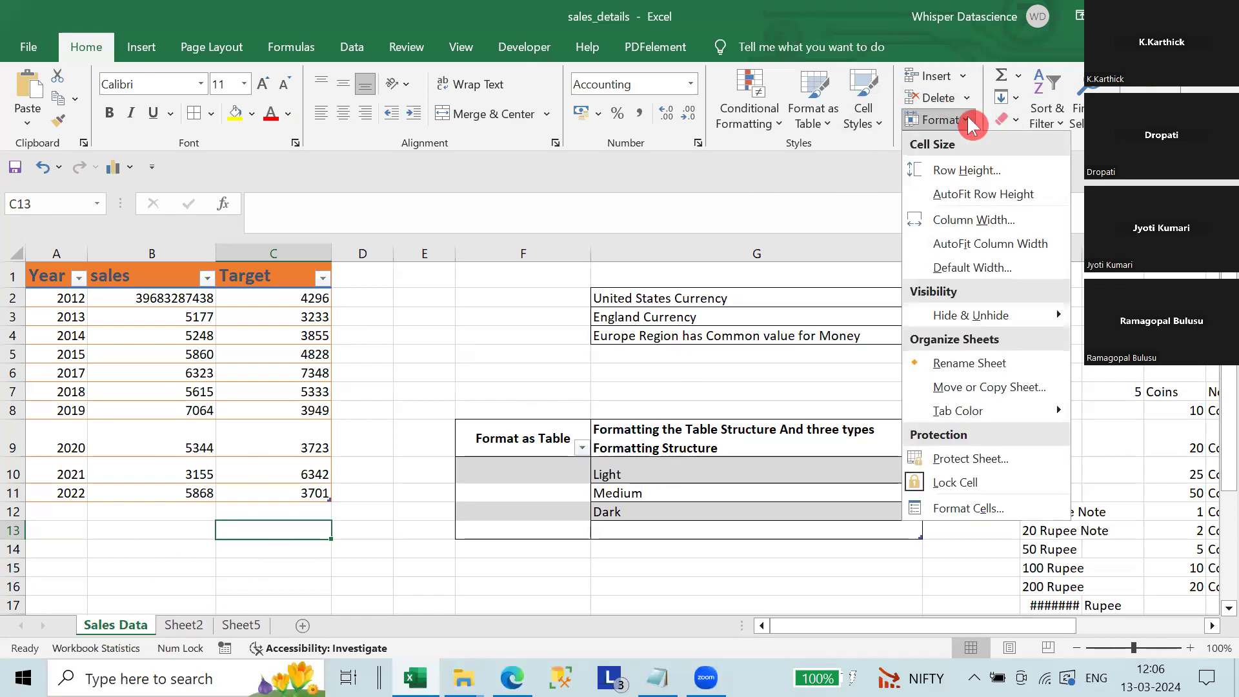
click(994, 386)
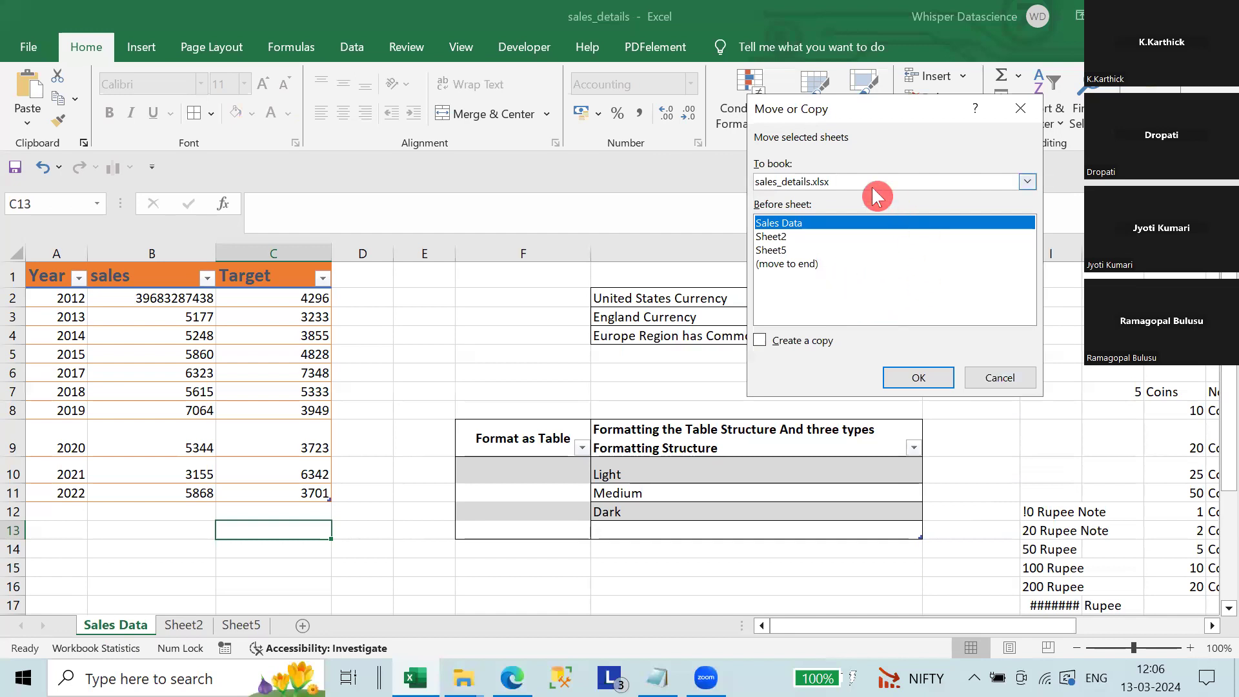
click(831, 179)
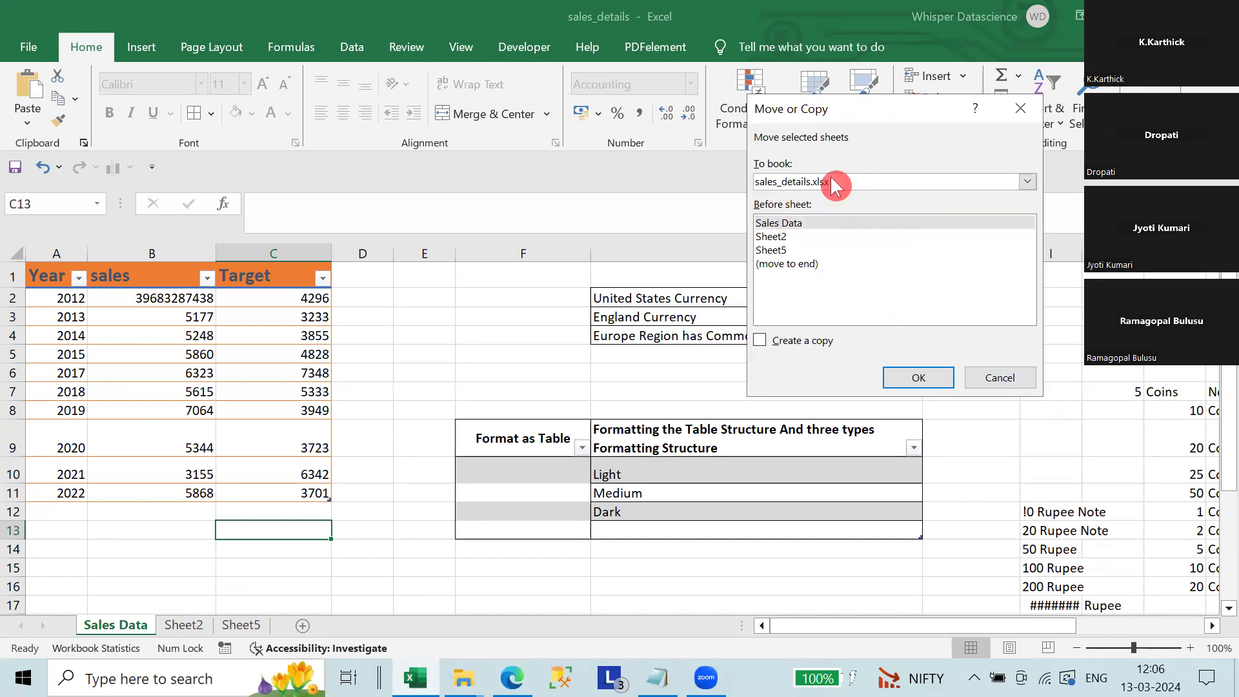
click(832, 180)
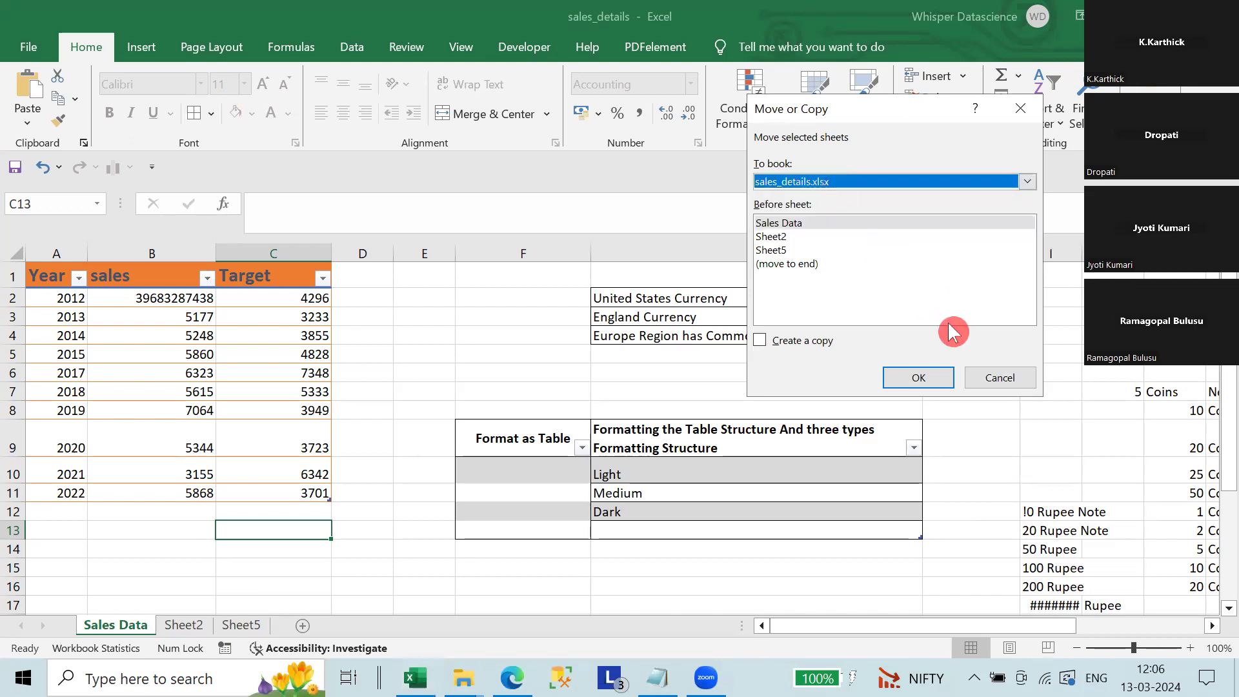
click(830, 180)
click(852, 221)
click(986, 373)
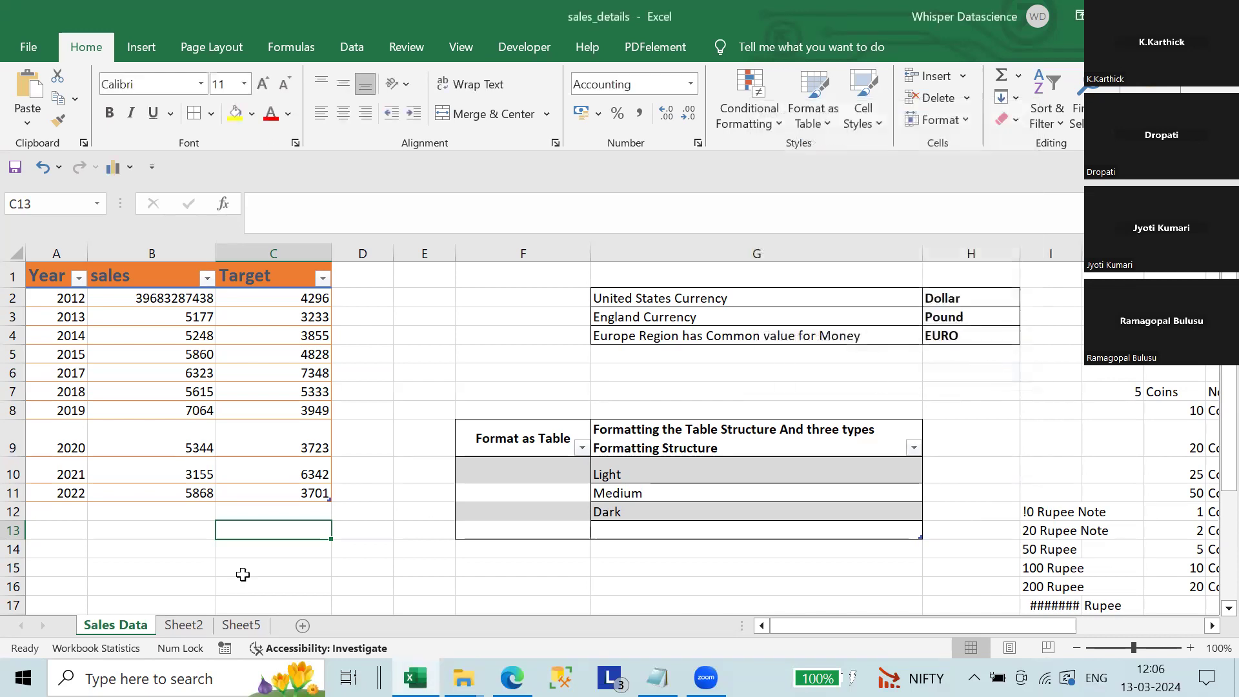
Move the Sales Data worksheet to the end, after Sheet5.
click(113, 621)
drag(111, 621, 177, 630)
click(227, 623)
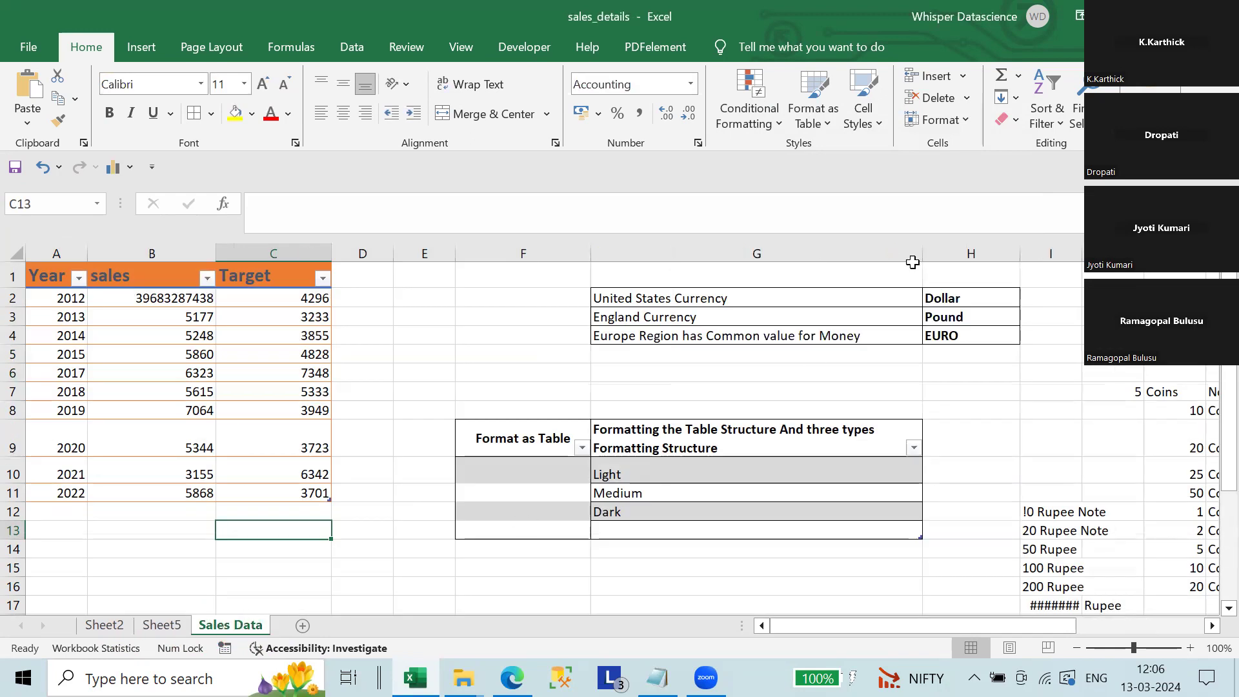
Try to reposition the Sales Data worksheet with Move or Copy, choosing Sales Data itself as the sheet to place it before.
click(964, 119)
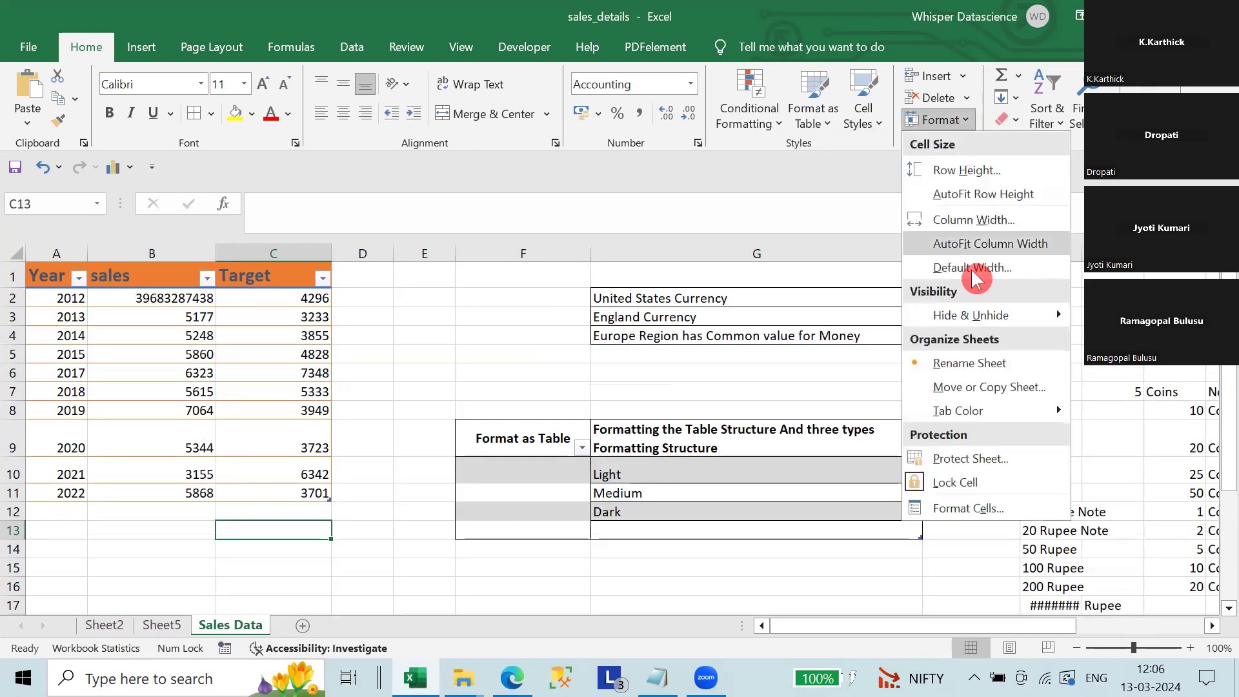
click(981, 386)
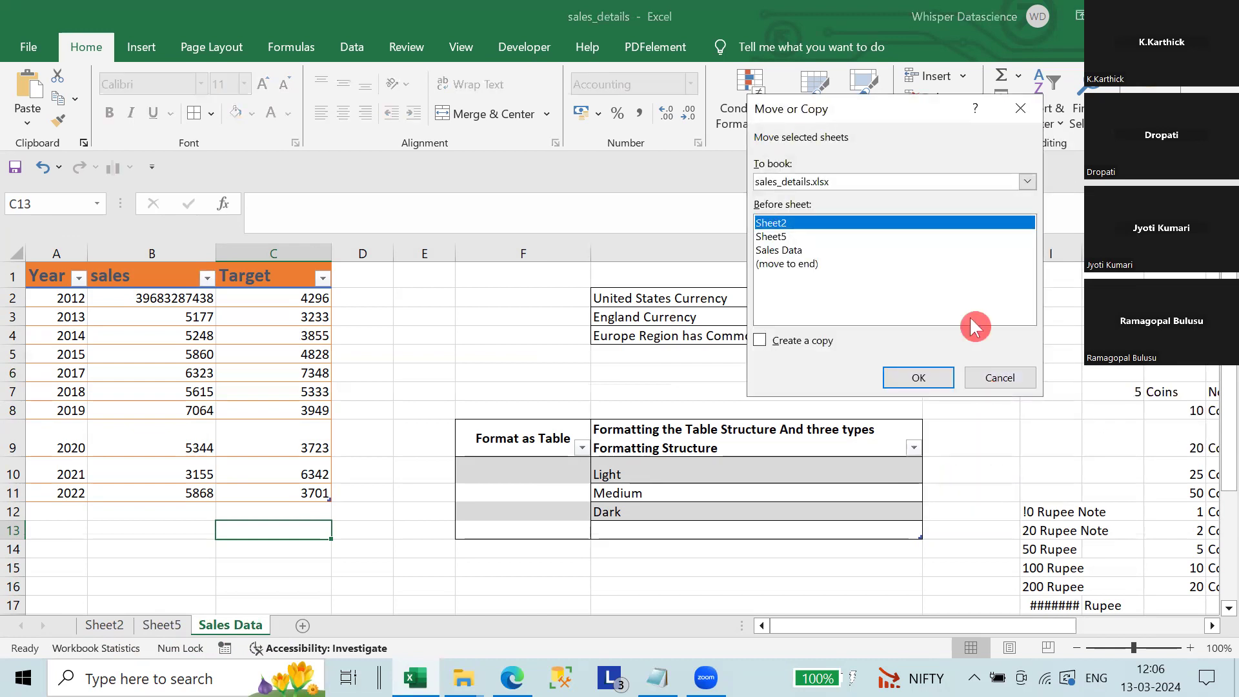
click(804, 252)
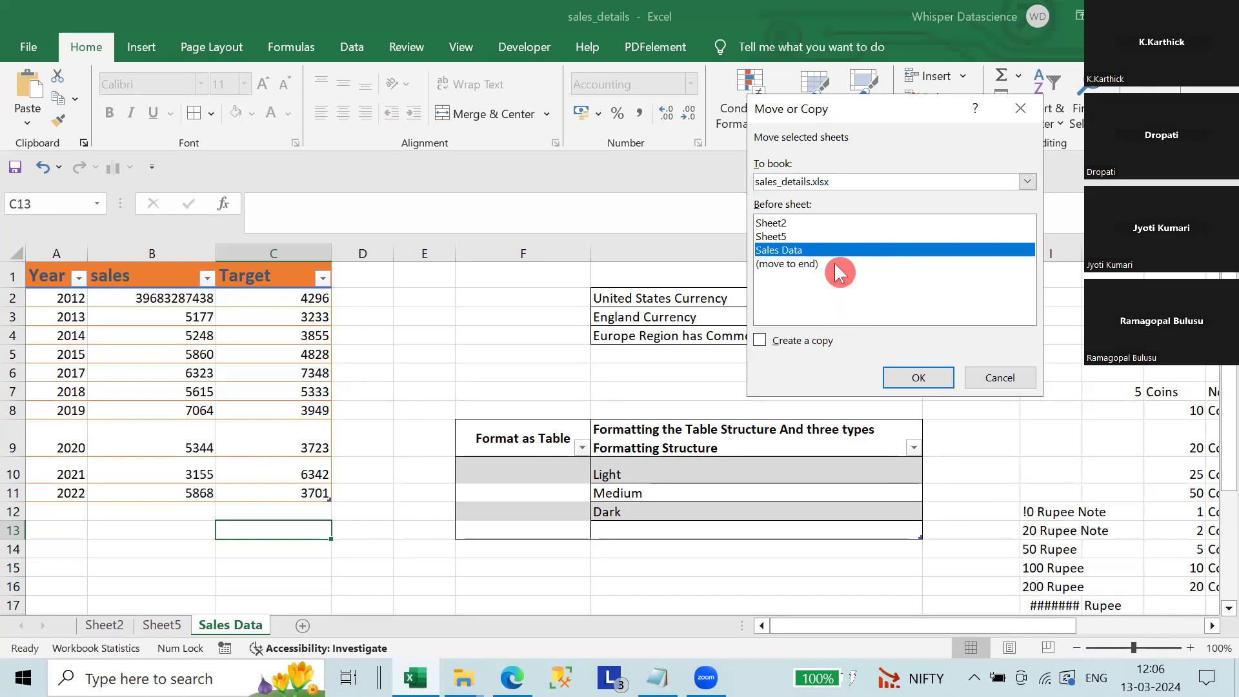
click(923, 376)
Move the Sales Data worksheet between Sheet2 and Sheet5, then look at Sheet5 and return to Sales Data.
drag(258, 624, 206, 625)
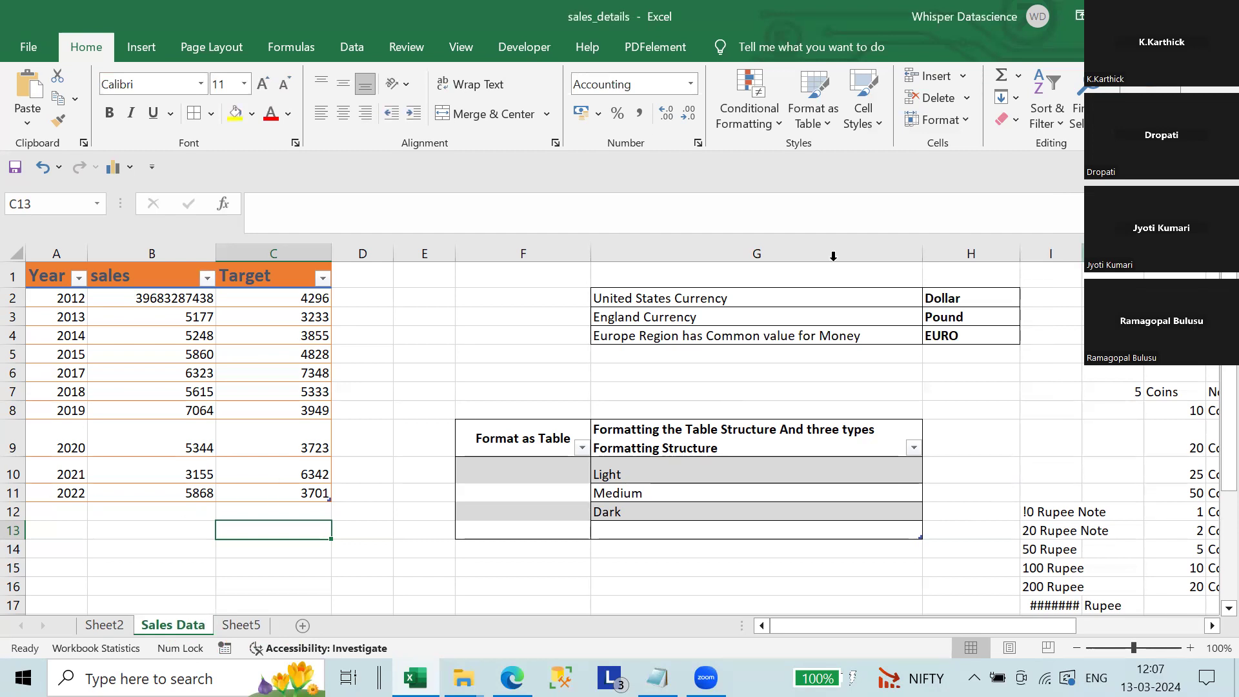
click(244, 623)
click(188, 622)
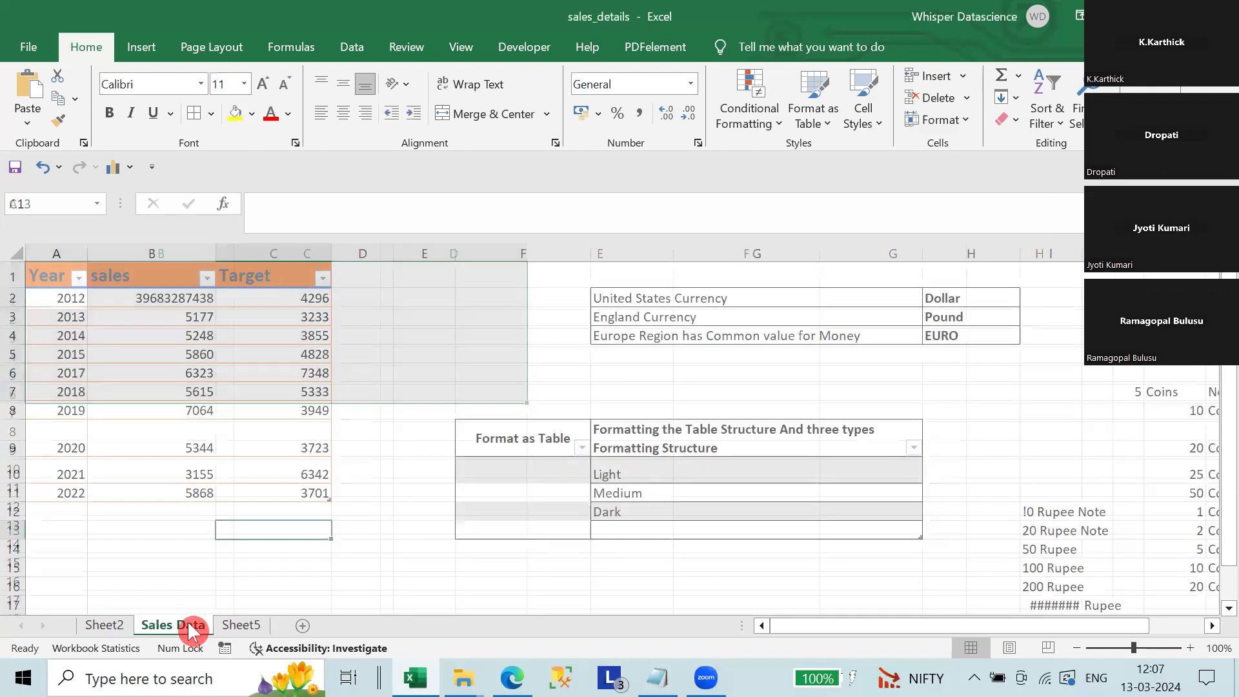
click(967, 114)
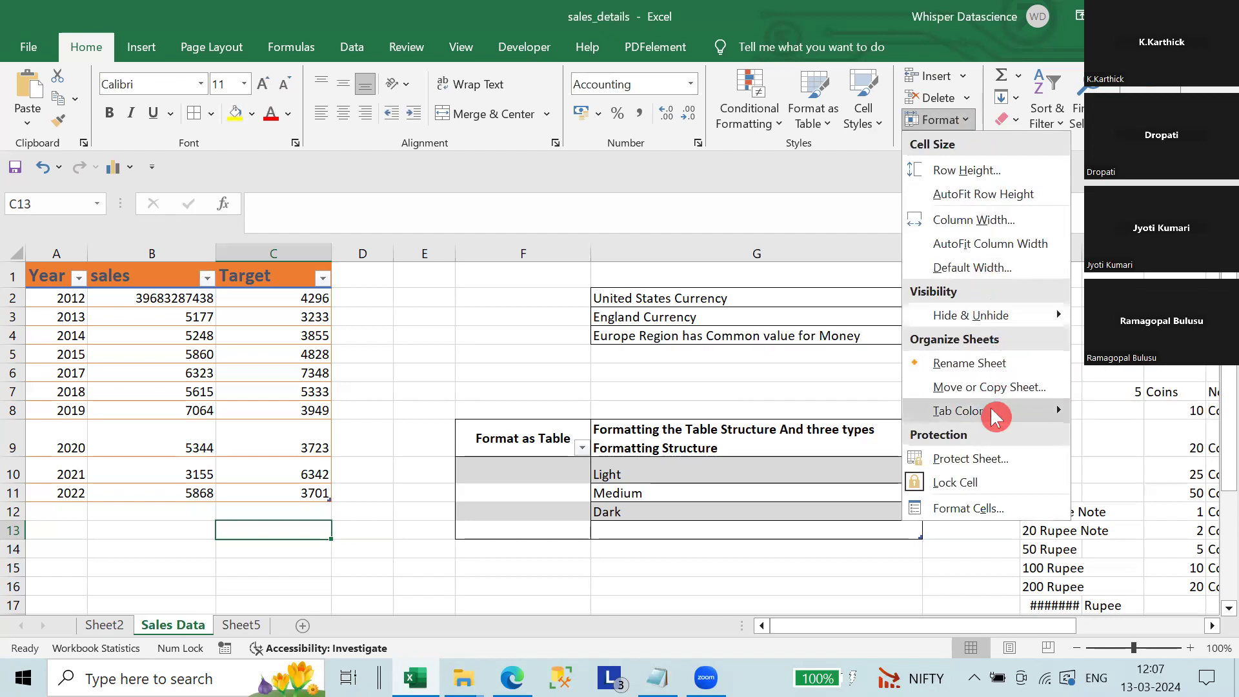
mouse_move(996, 416)
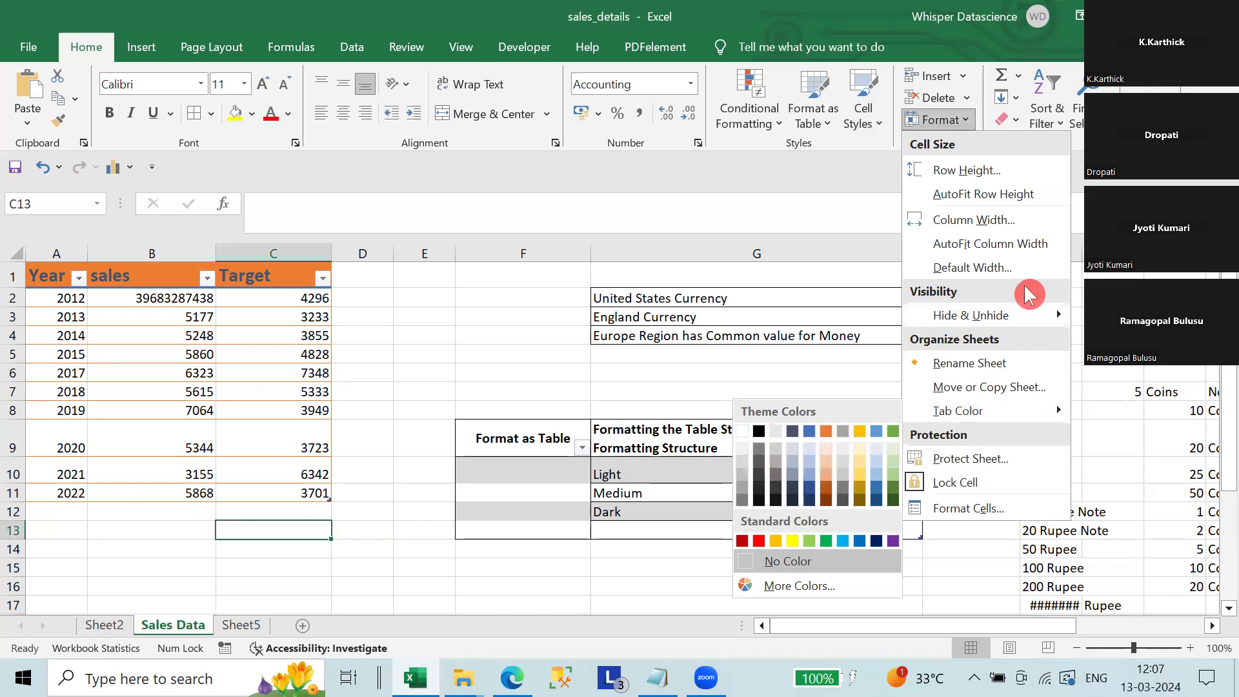
click(470, 350)
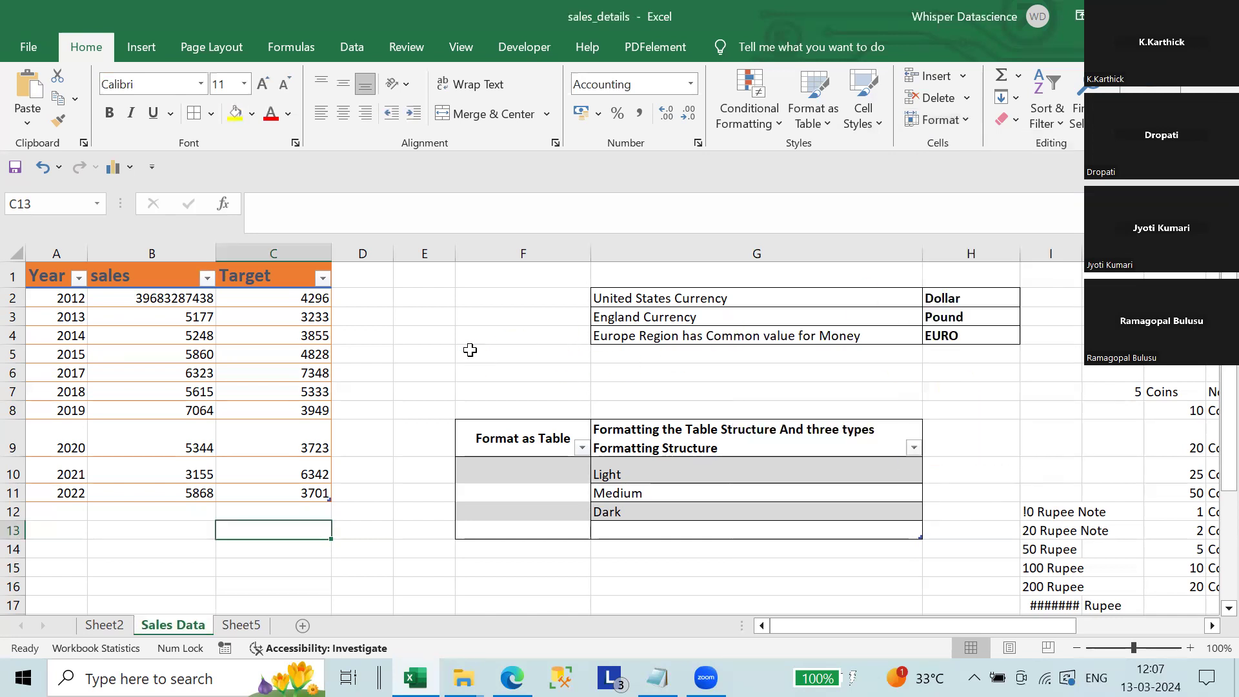
double_click(174, 623)
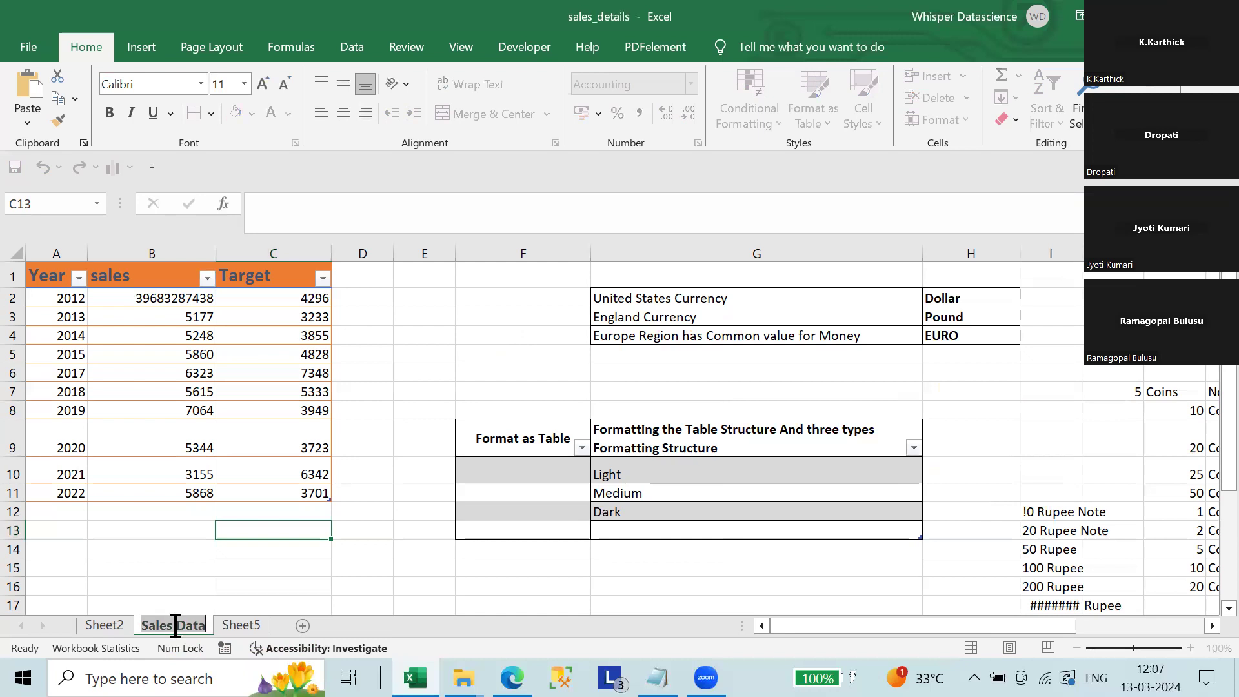
click(257, 552)
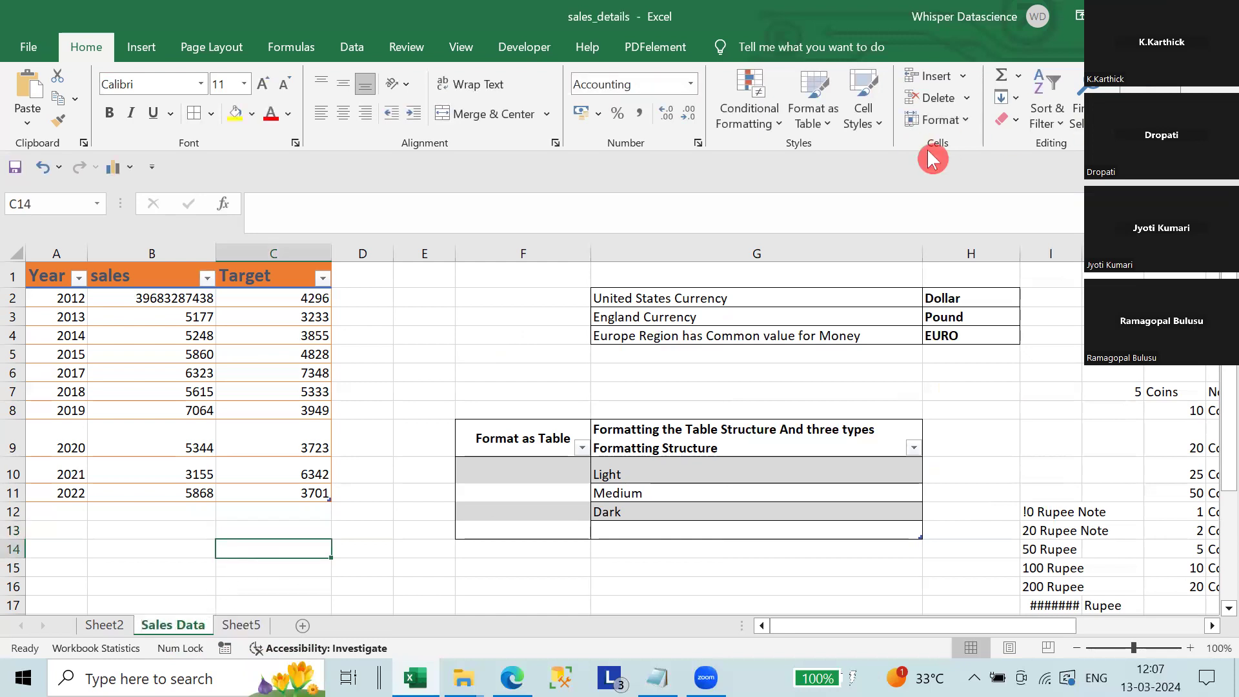
Set the tab colour of the Sales Data worksheet to standard red.
click(973, 118)
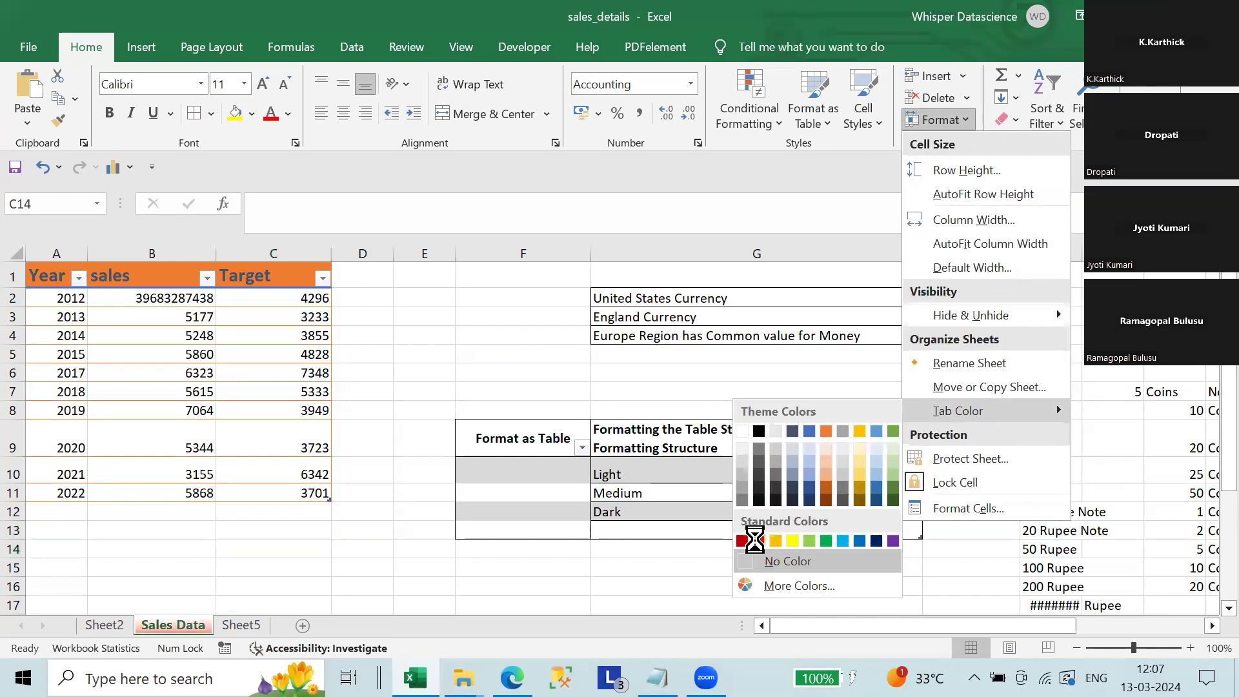
click(757, 540)
click(206, 566)
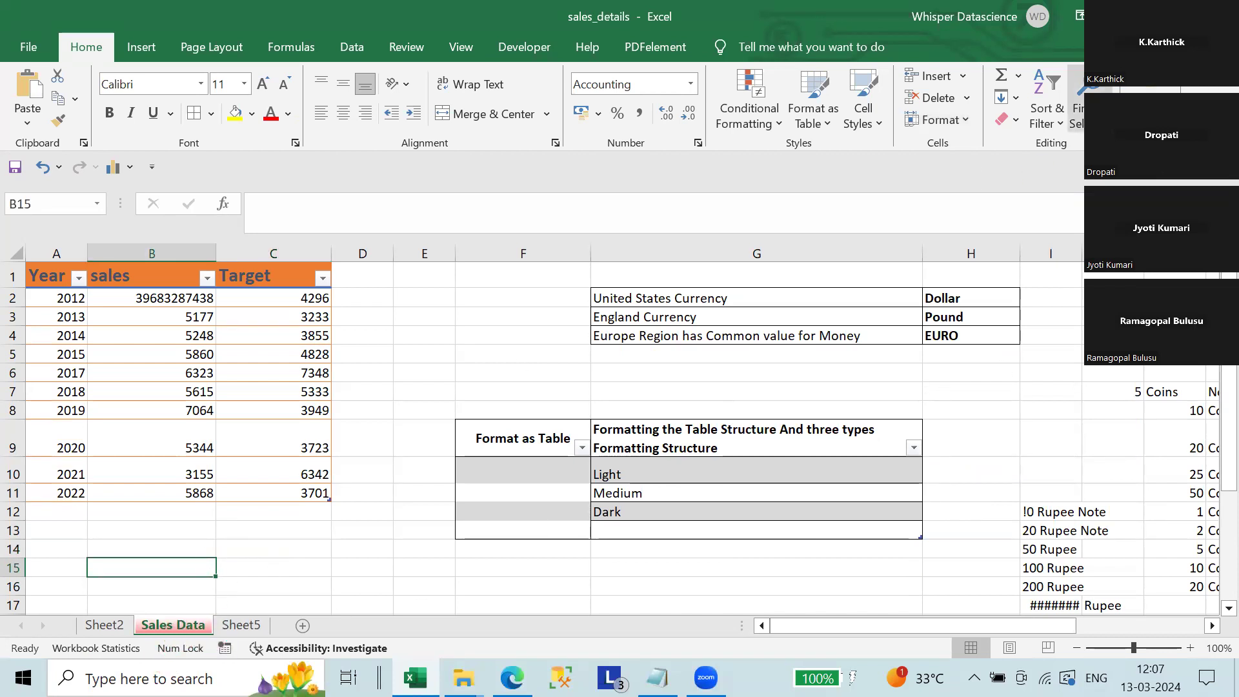
Change the Sales Data worksheet's tab colour to a pink chosen from the extended colour palette.
click(966, 117)
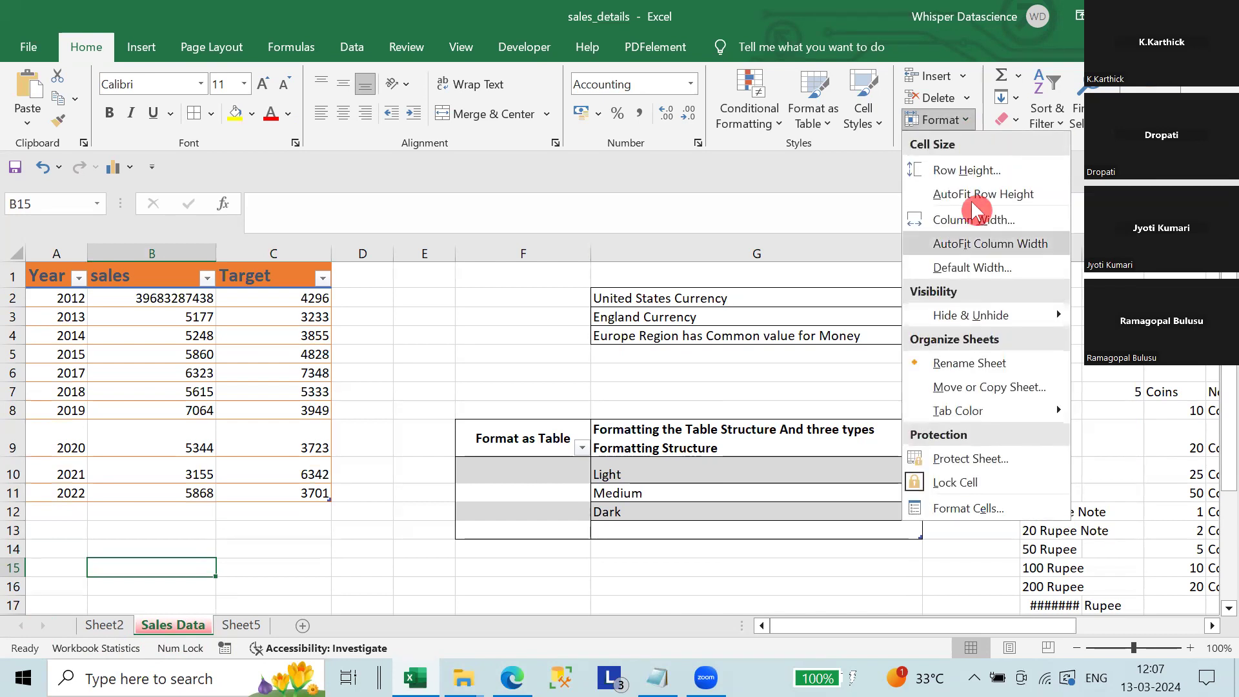
mouse_move(1013, 413)
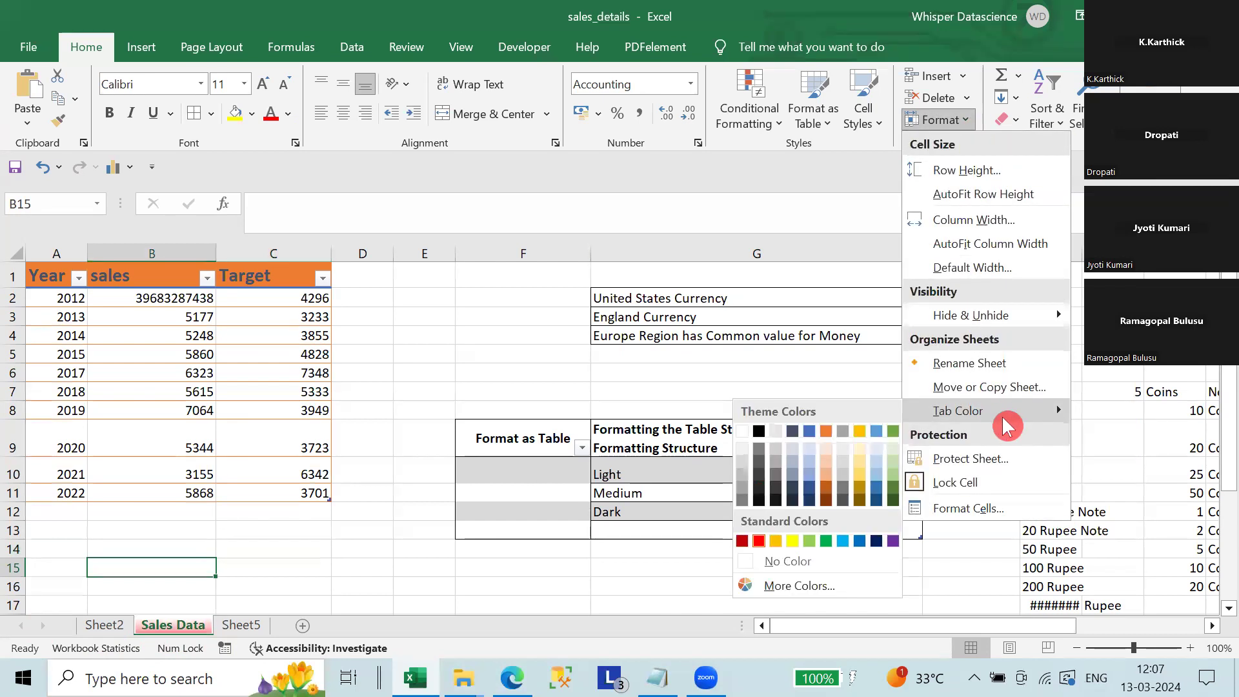
click(798, 585)
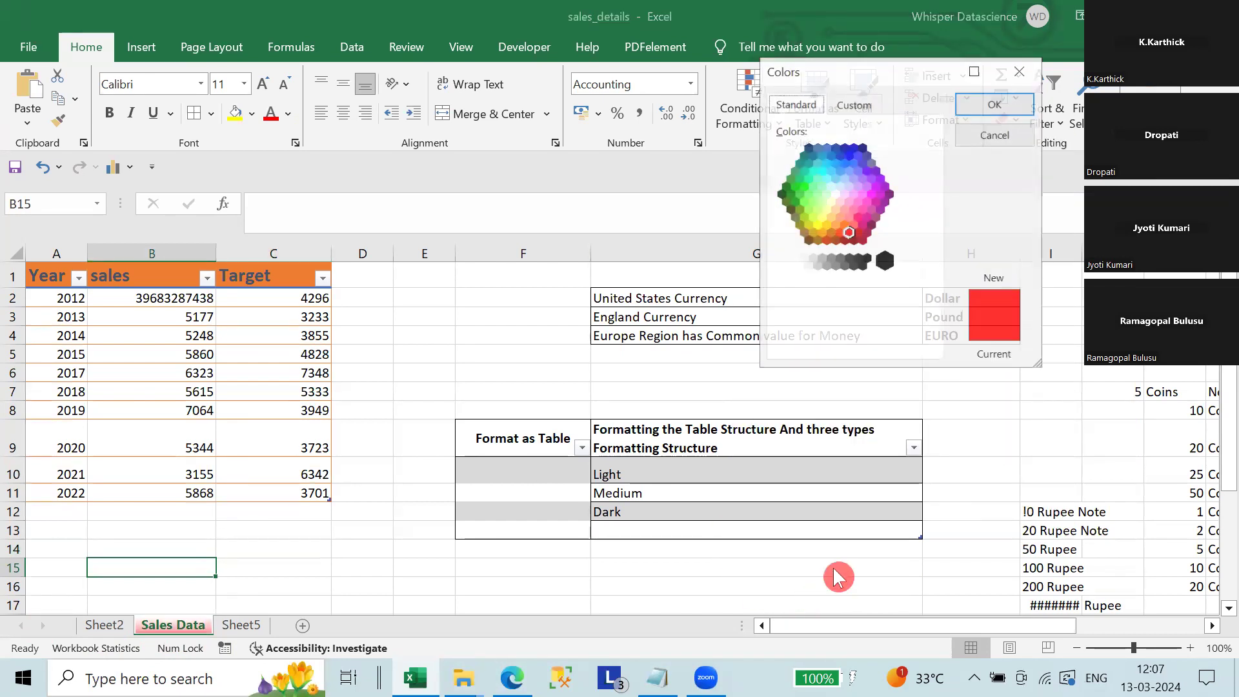
click(867, 186)
click(864, 209)
click(1009, 103)
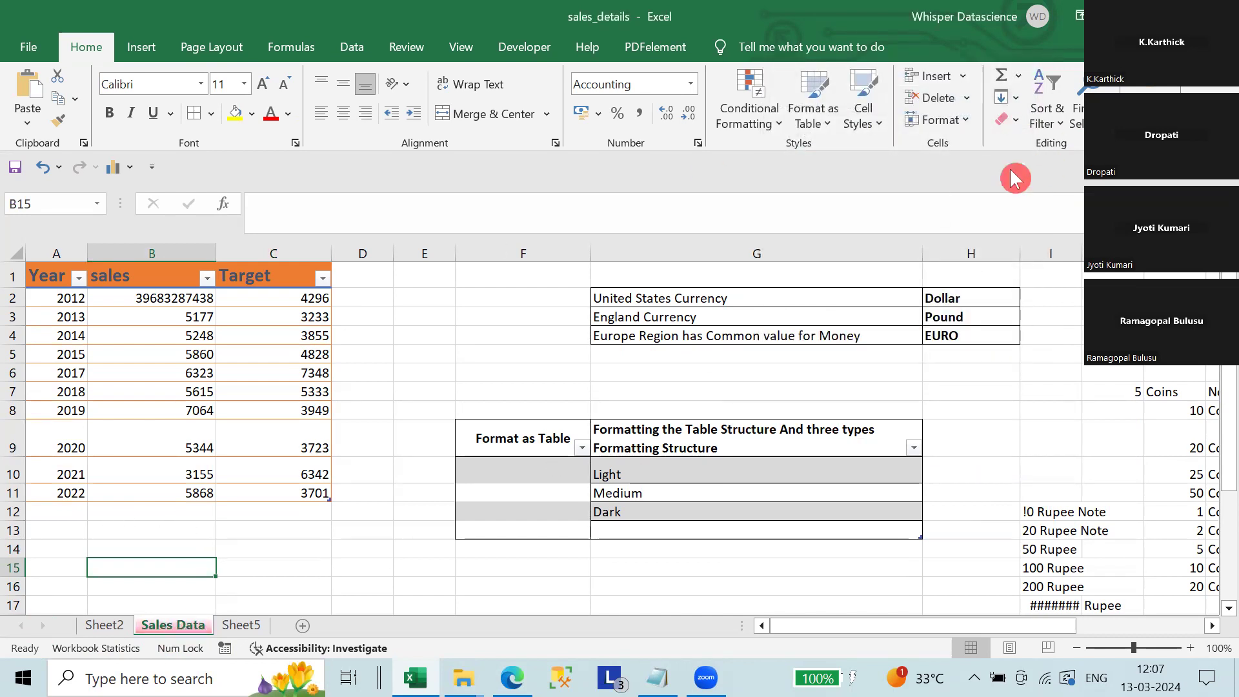
Set the Sales Data worksheet's tab colour to the blue theme colour.
click(965, 119)
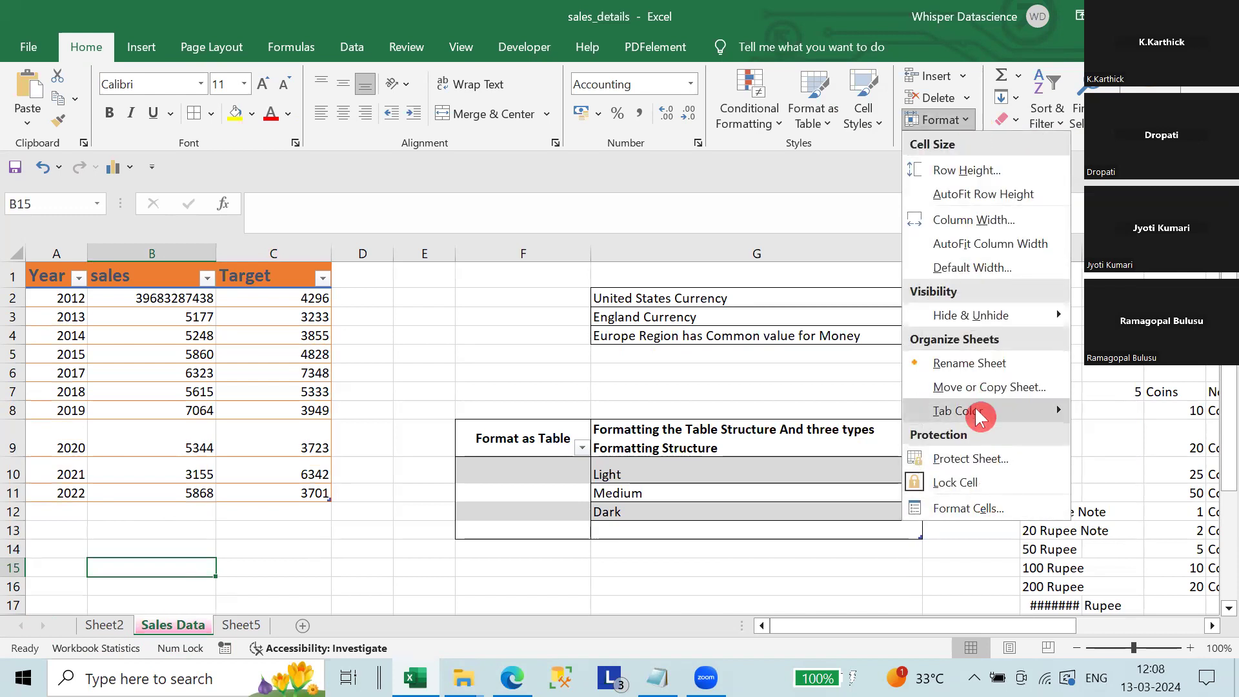
mouse_move(977, 410)
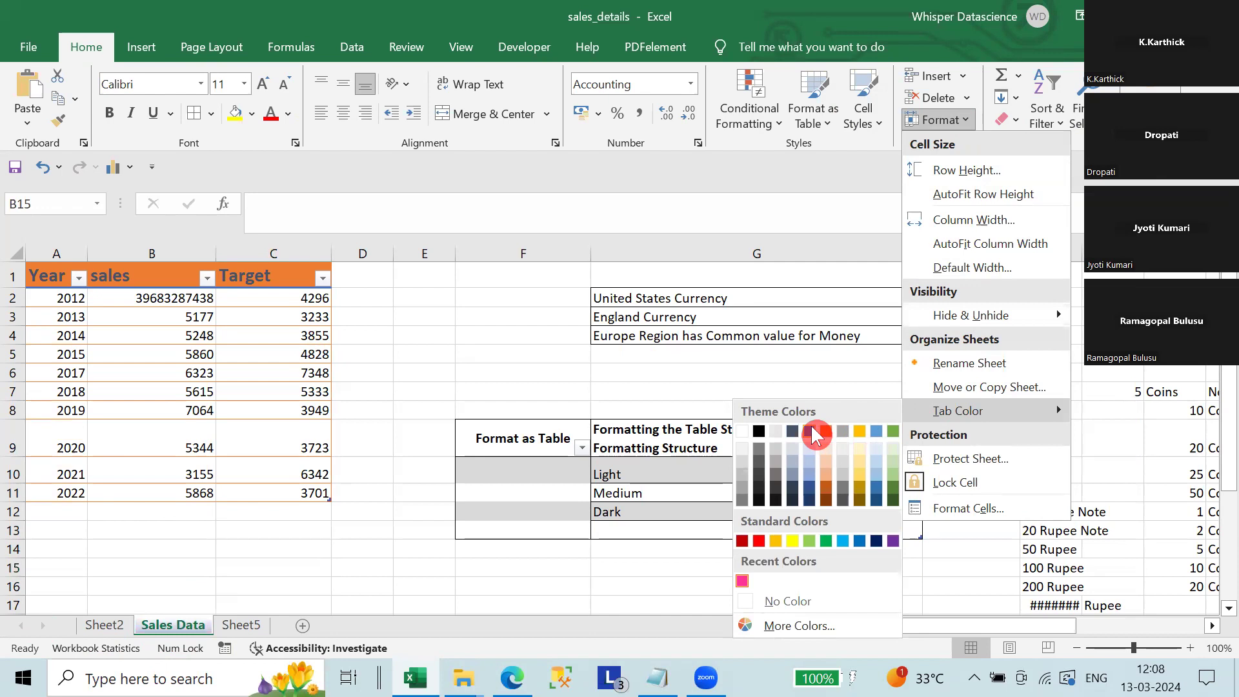
click(812, 429)
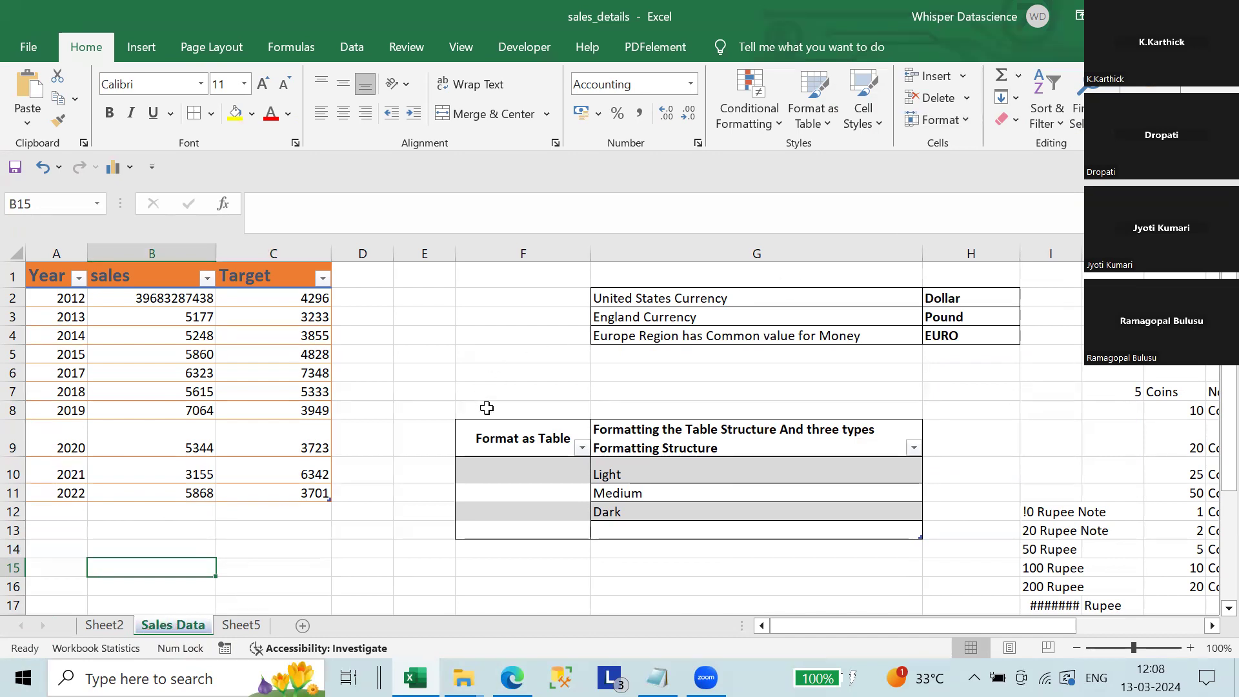
click(262, 648)
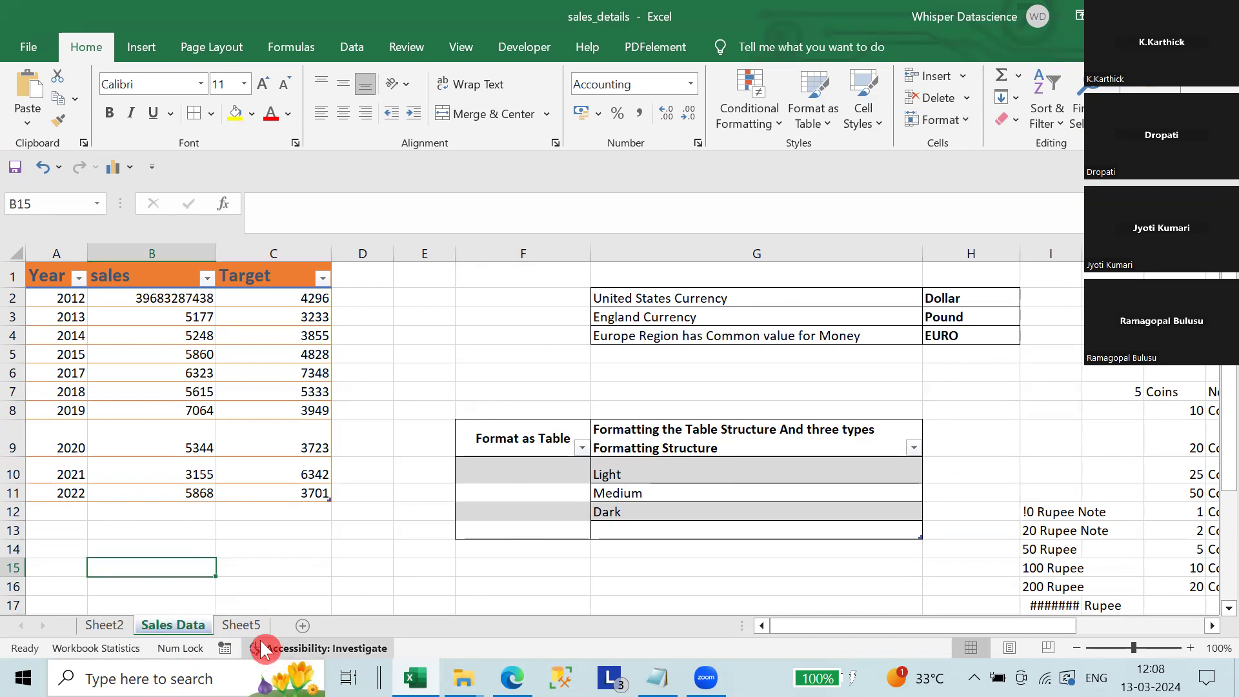
Add a new worksheet with the text "Format as Table" in cell H4, and autofit the width of column H.
click(303, 626)
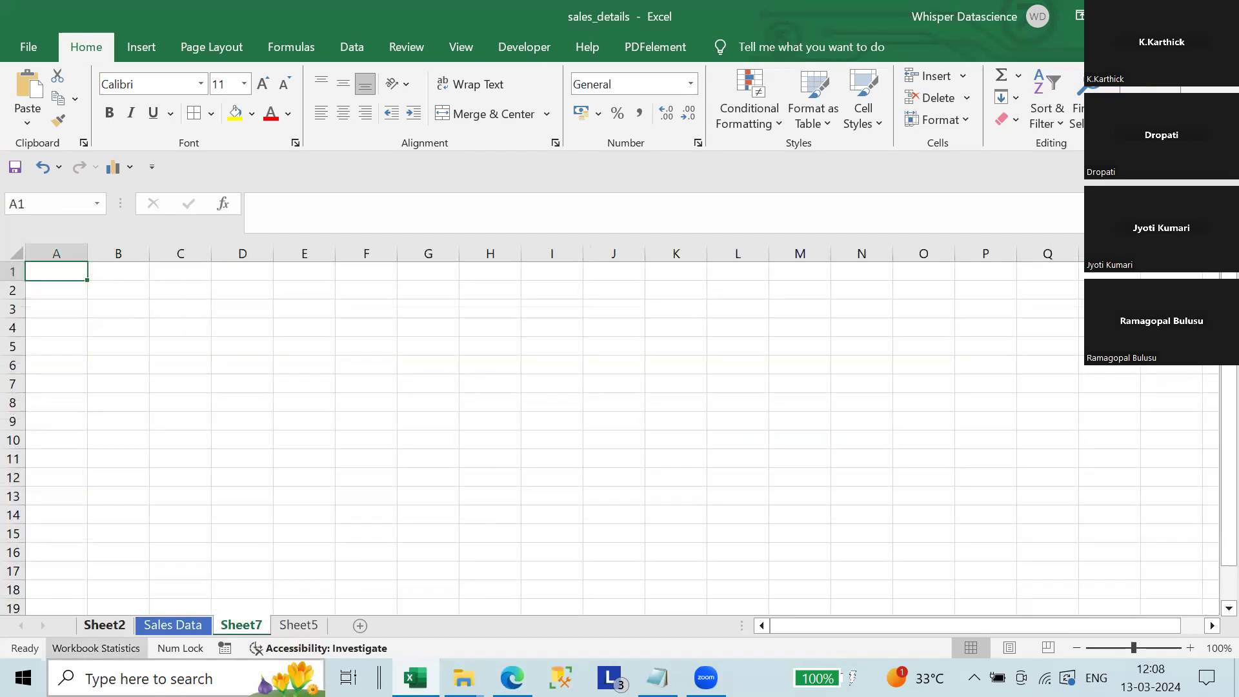
click(493, 328)
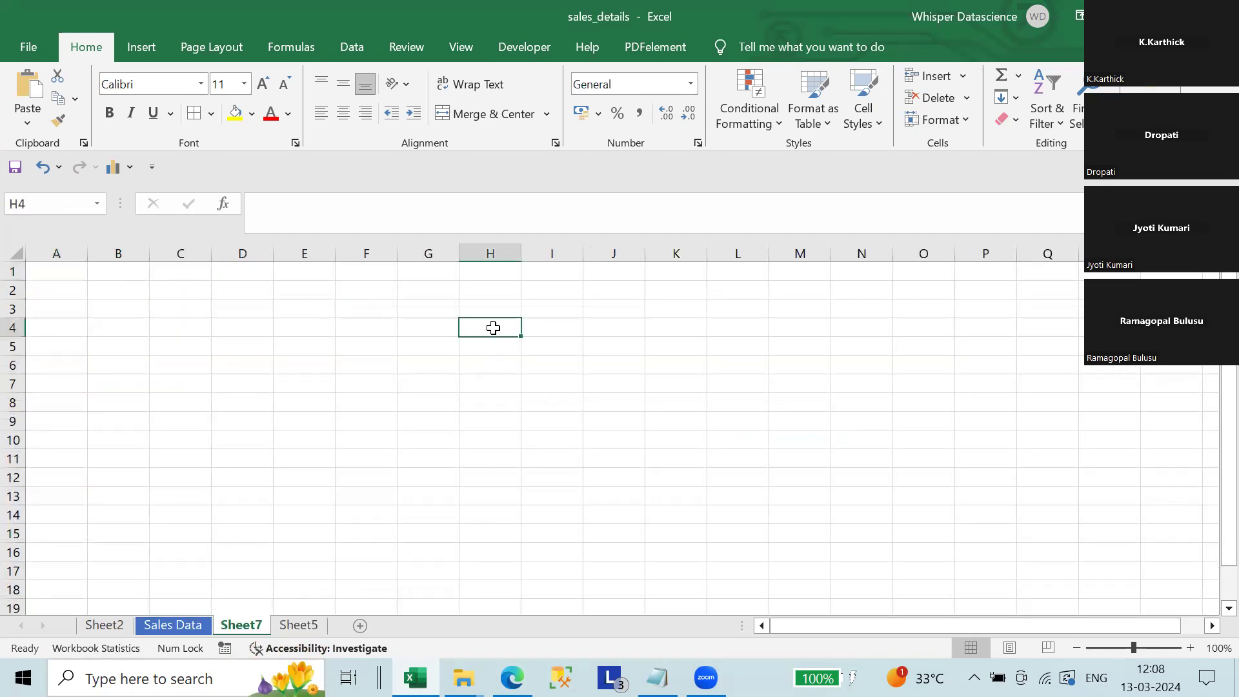
text(Form)
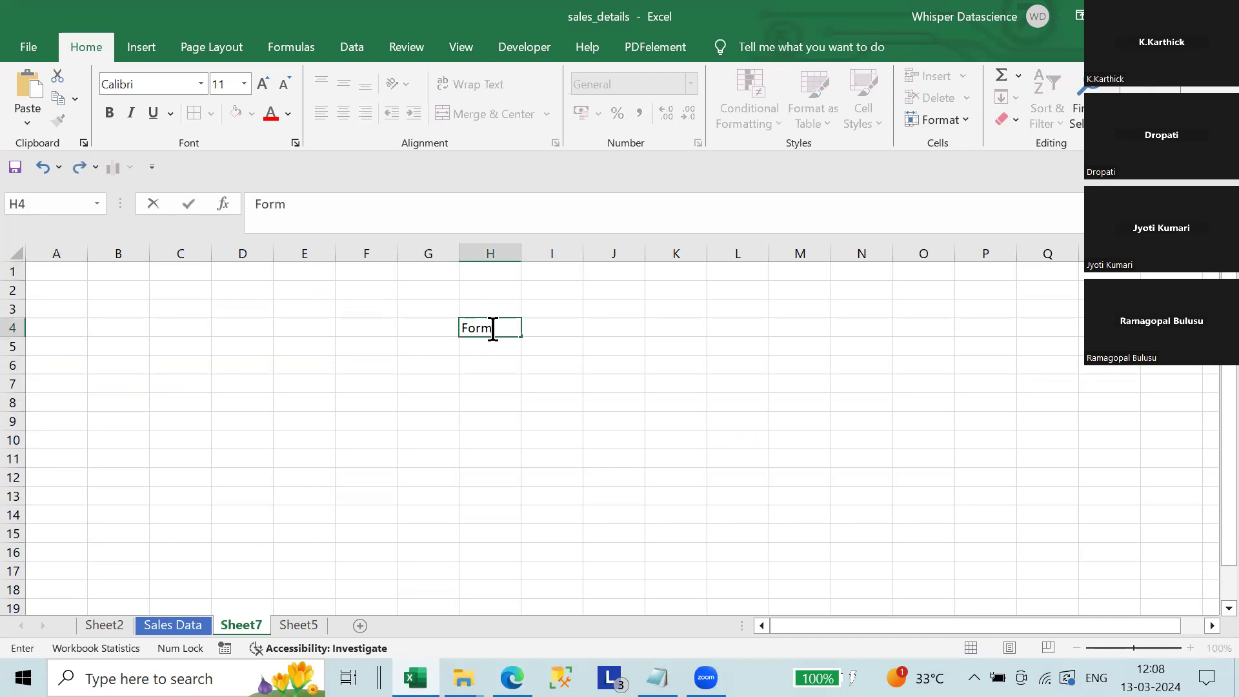
text(at as Table)
key(Return)
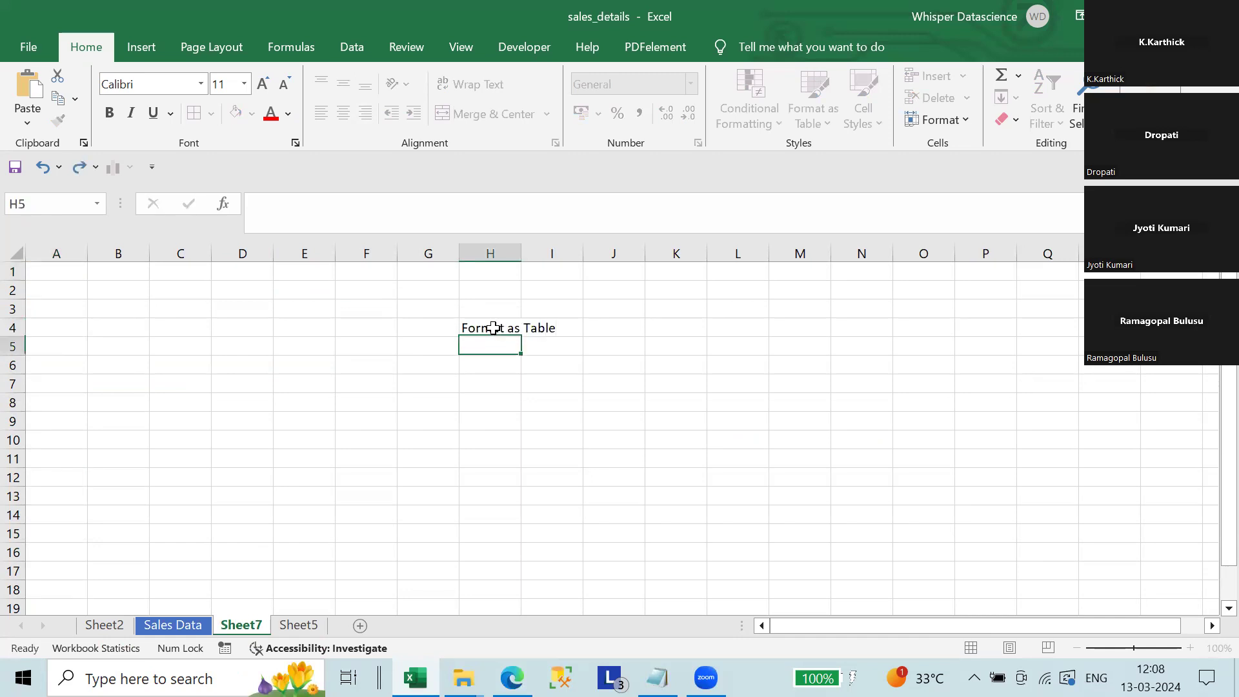
double_click(523, 253)
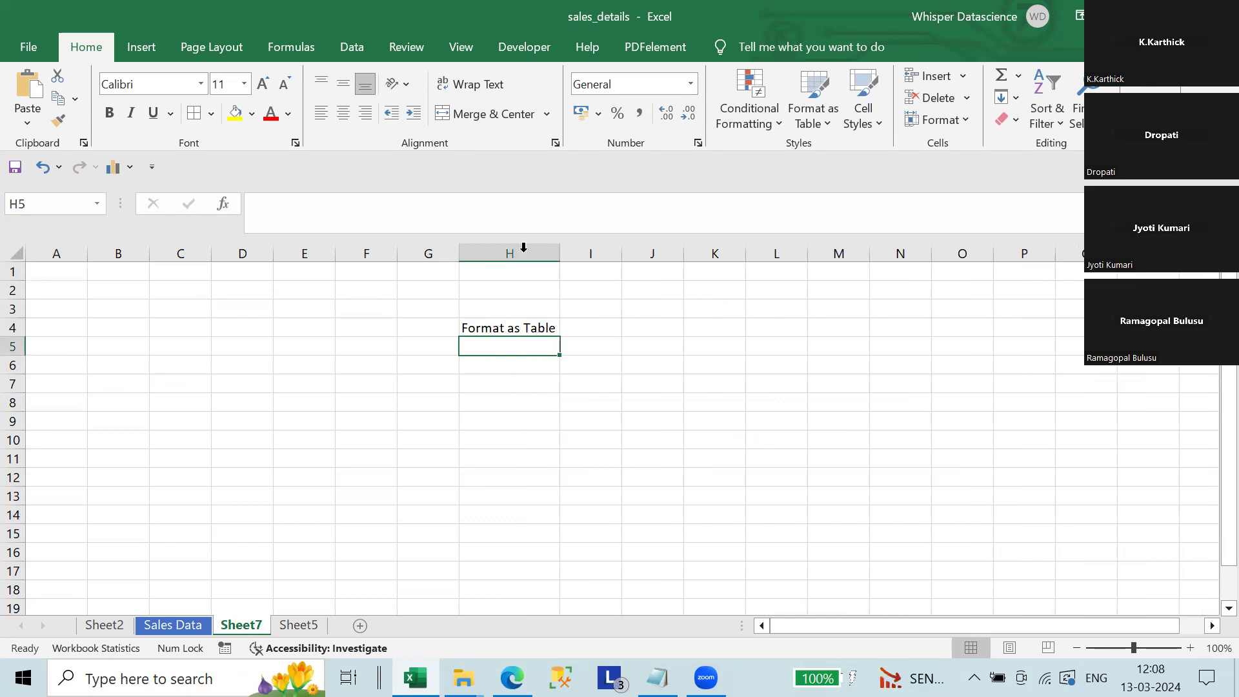
Continue the topic list in cells H5 to H8 with "Cell Styles", "Insert", "Delete" and "Format".
text(Ce)
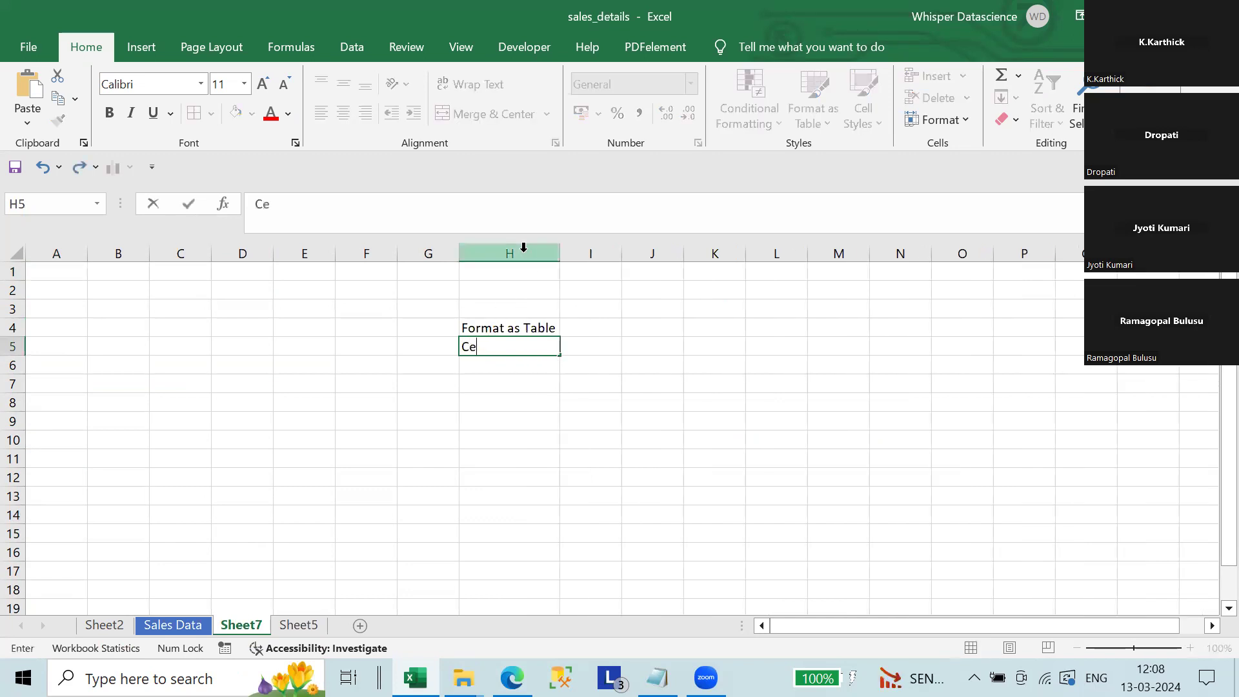
text(ll Styles)
key(Return)
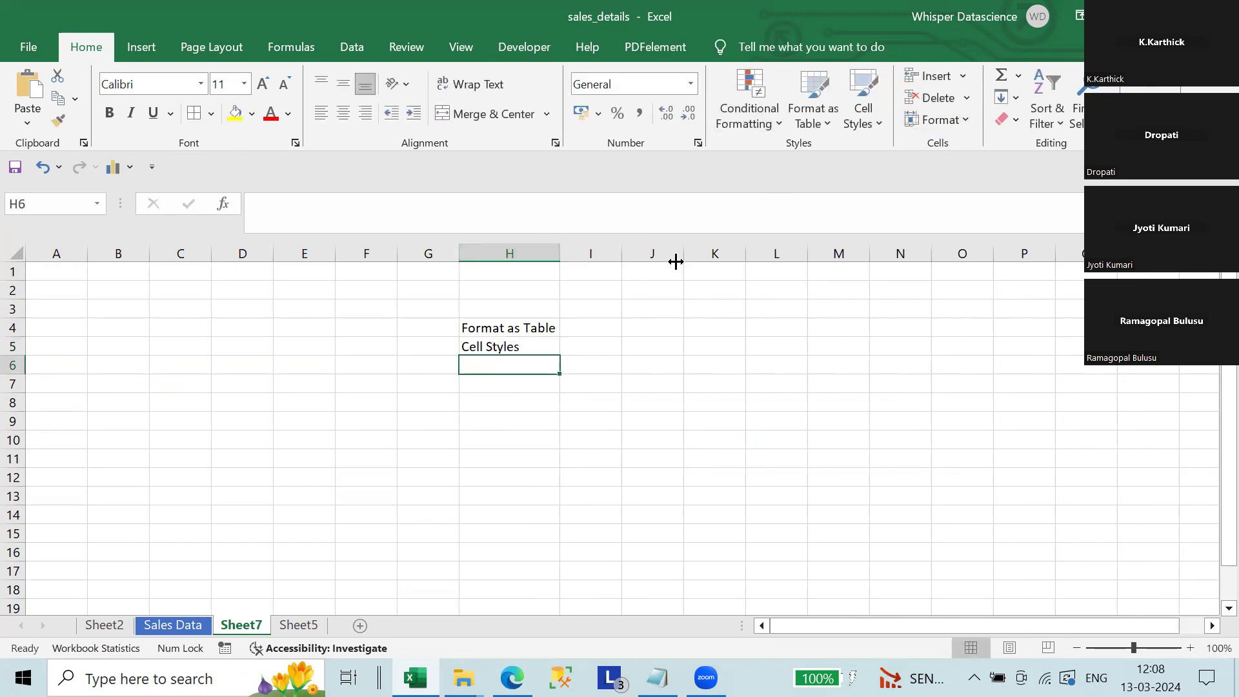
text(Insert)
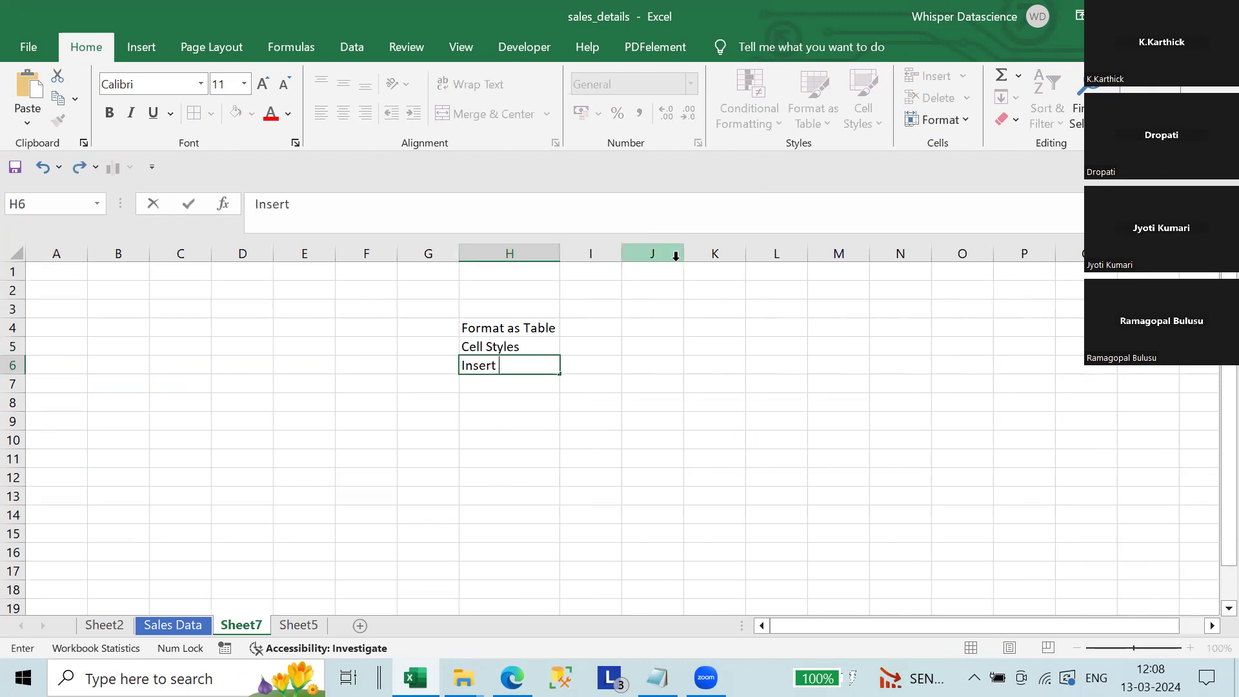
click(853, 94)
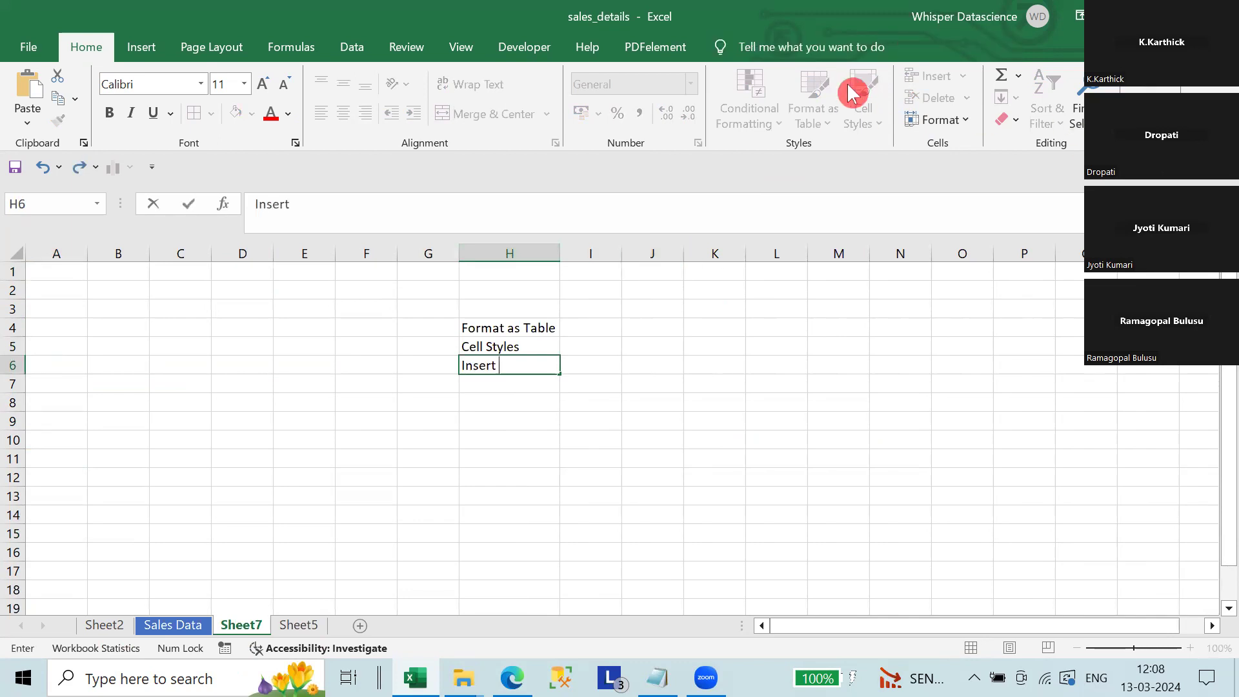
key(Return)
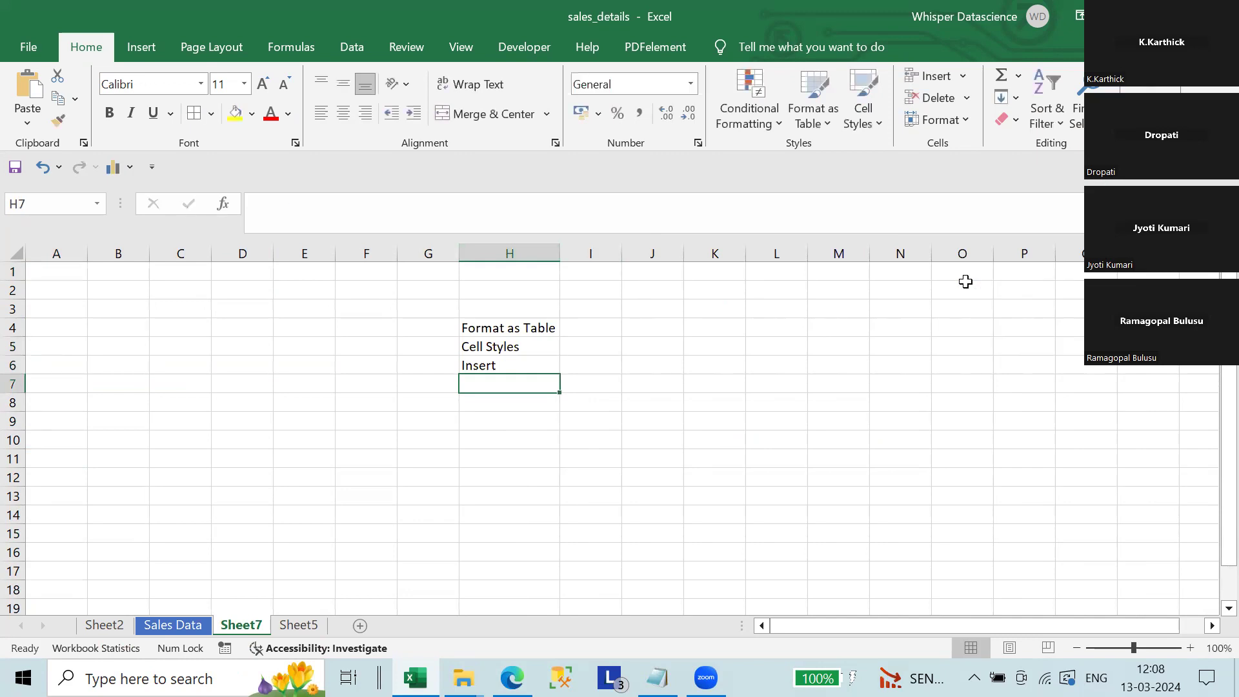
text(Delete)
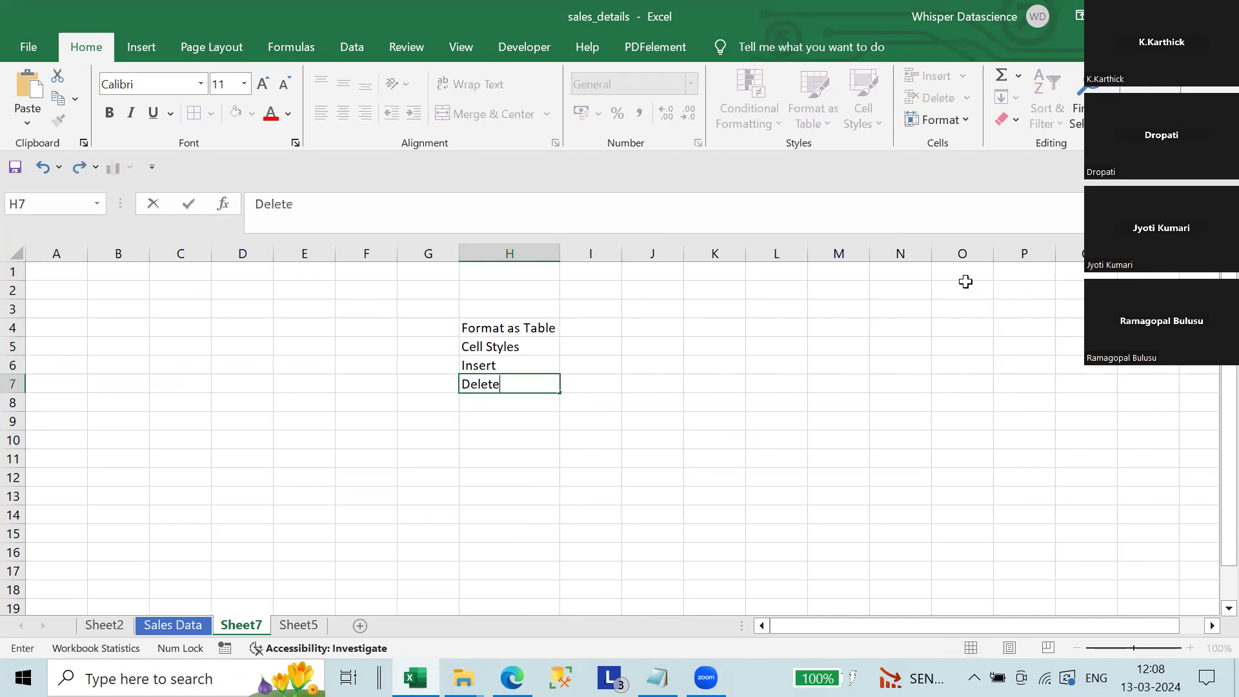
key(Return)
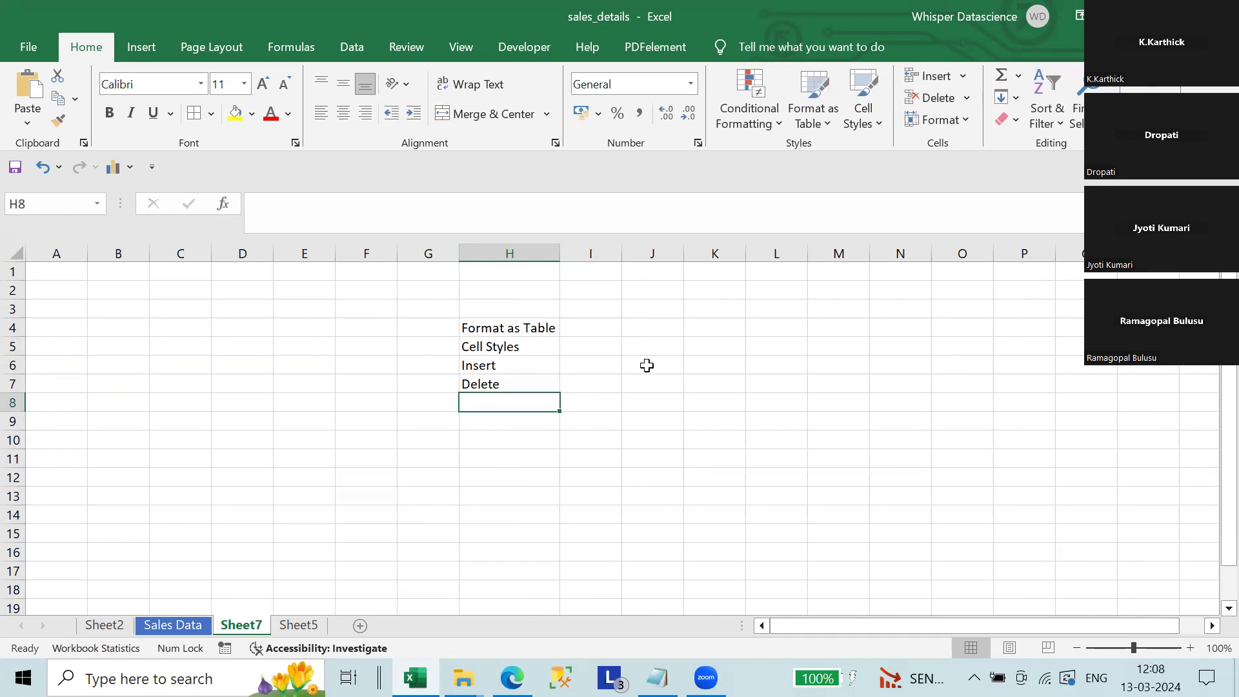
text(Format)
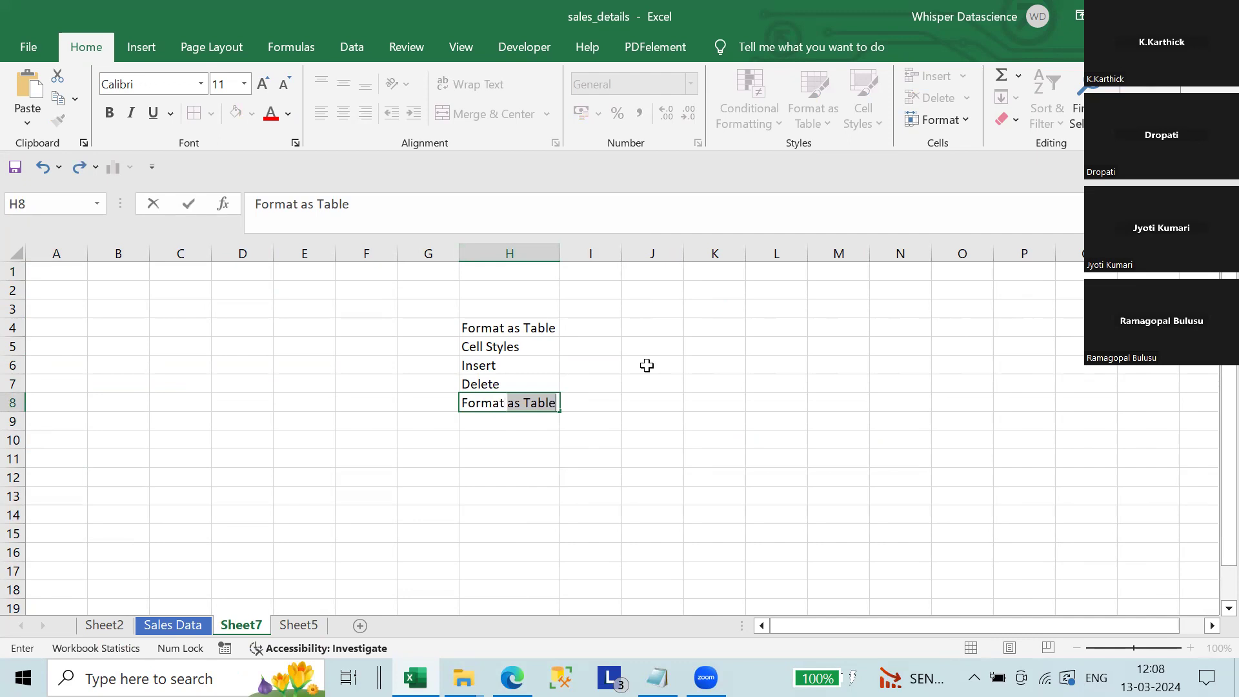
key(Delete)
key(Return)
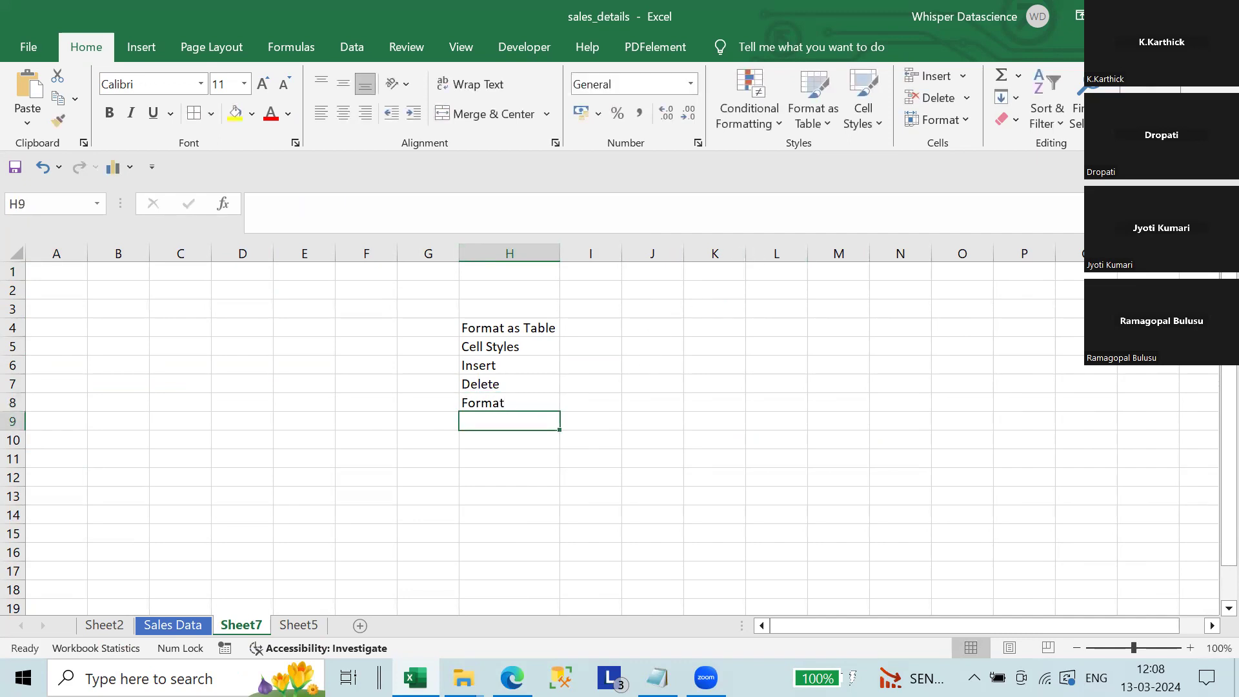
click(952, 120)
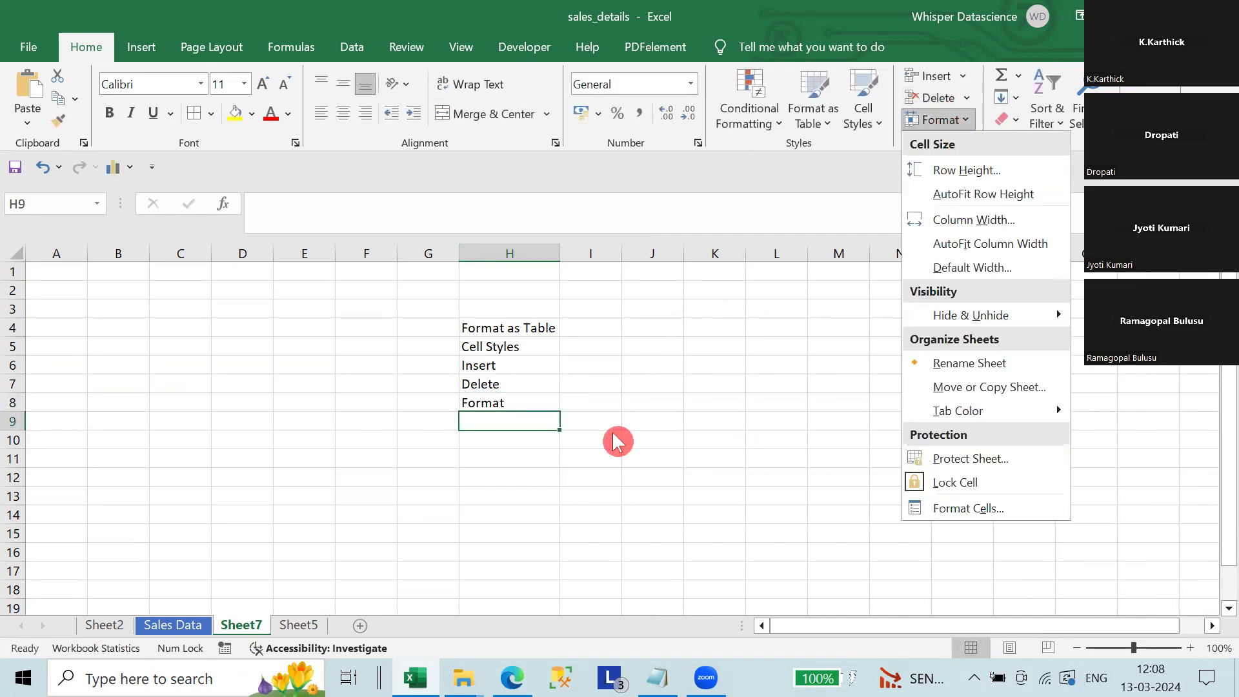
click(569, 404)
click(525, 402)
click(602, 400)
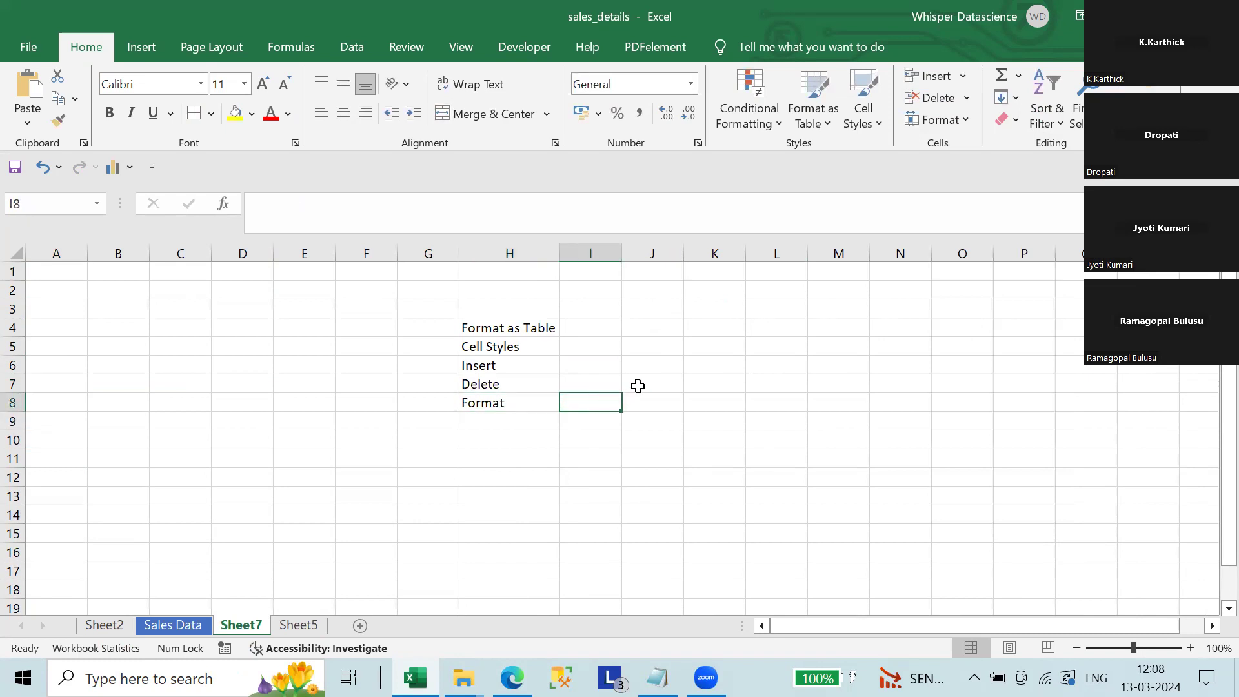
click(957, 119)
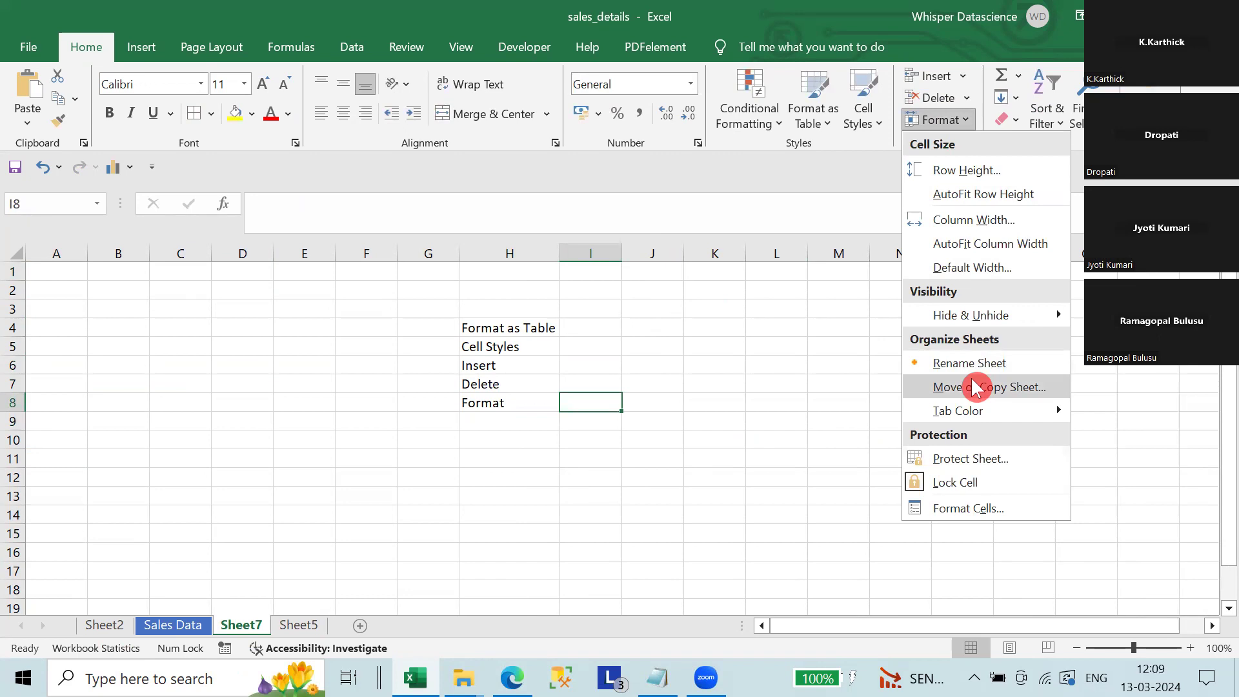
Review the sales and Target columns on the Sales Data worksheet, and return to the topic list on Sheet7.
click(182, 625)
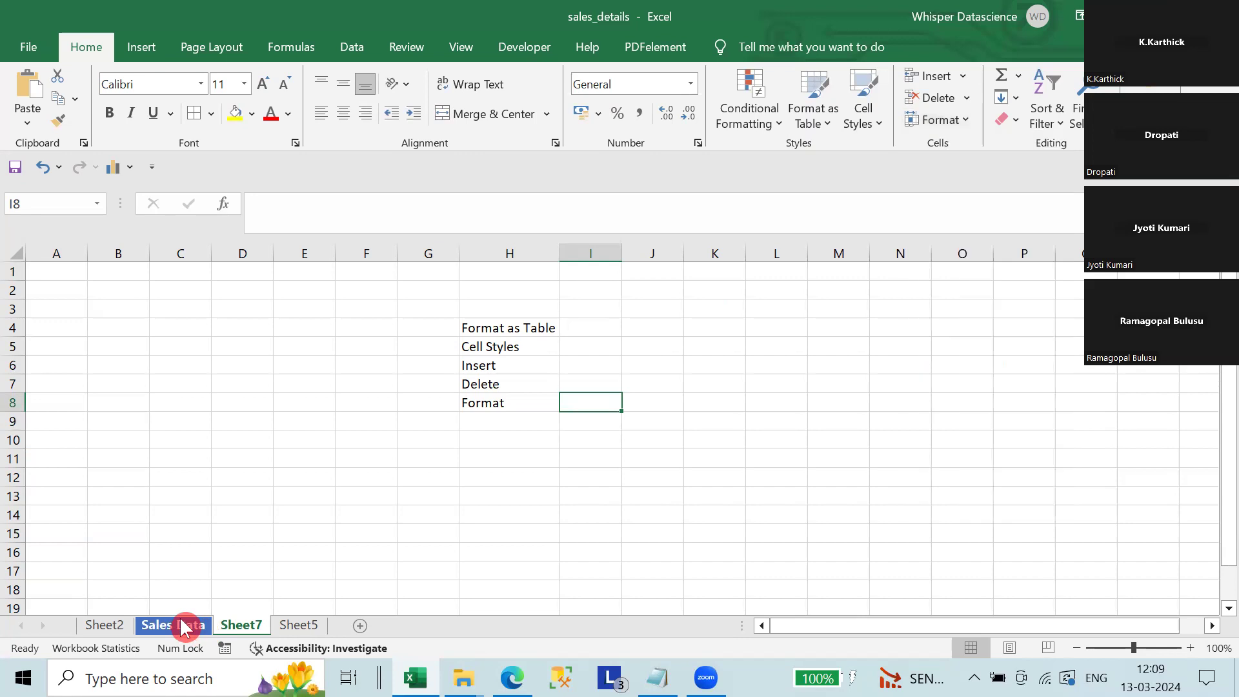
click(183, 625)
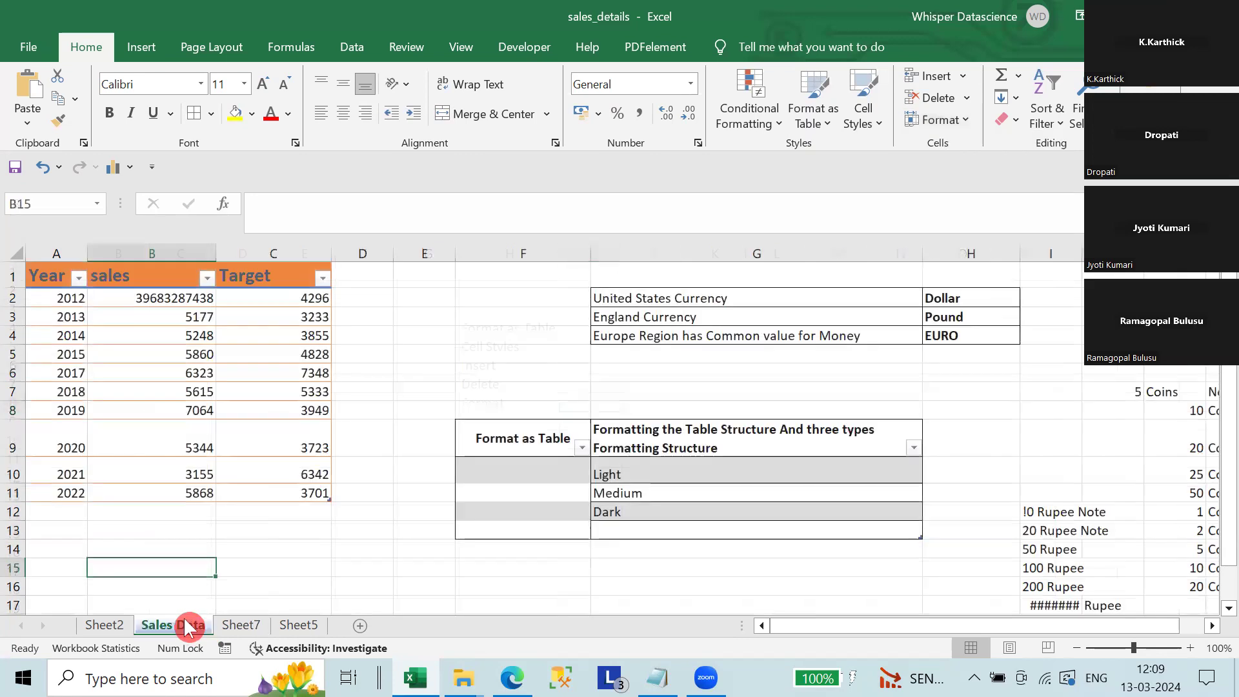
click(189, 251)
click(220, 251)
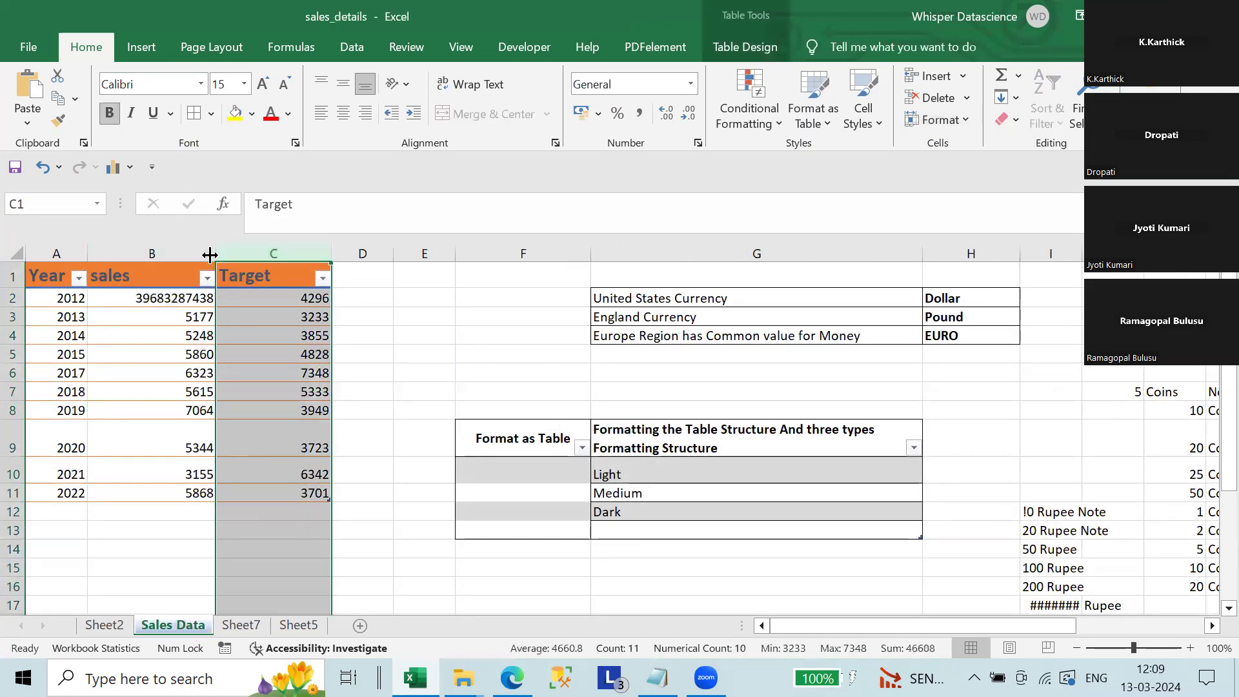
click(186, 251)
drag(186, 251, 244, 250)
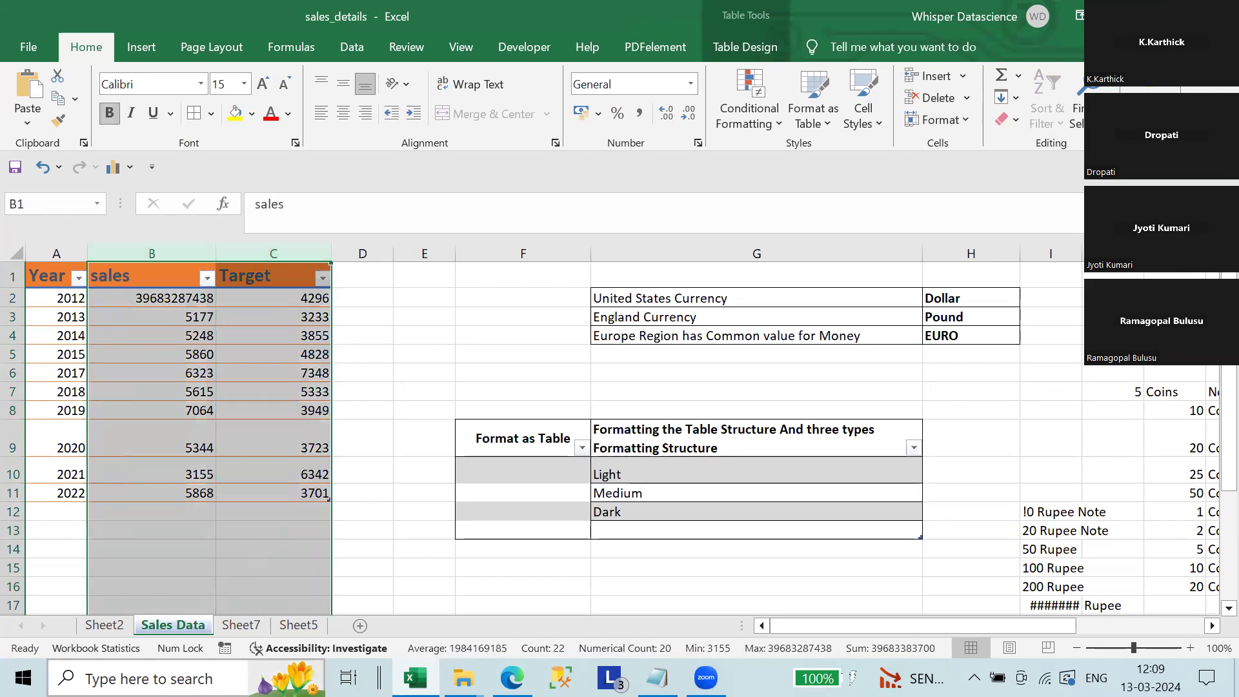
click(243, 625)
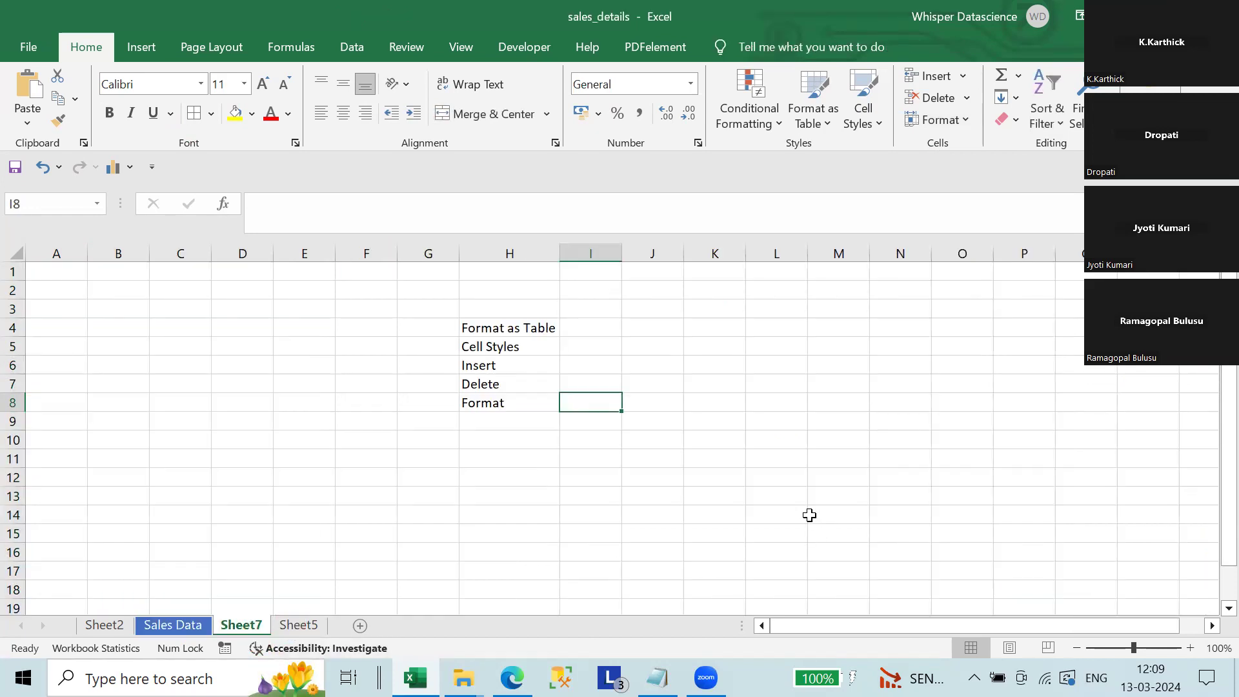
click(194, 629)
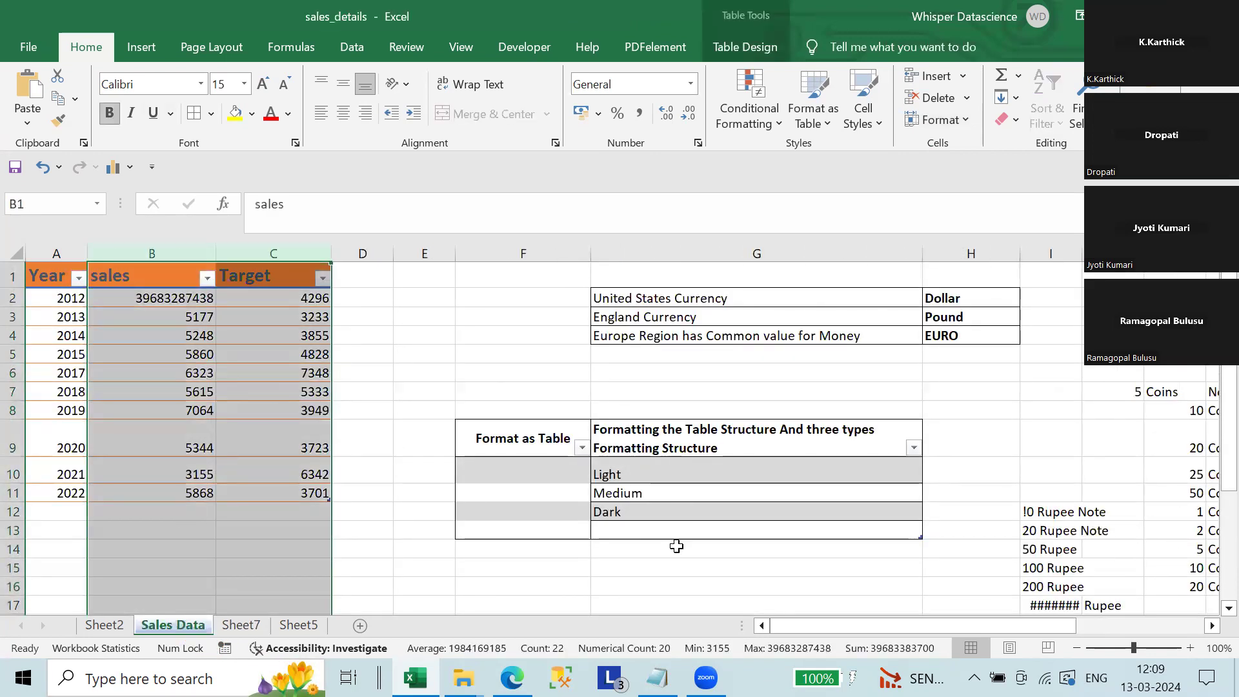
click(370, 585)
click(188, 623)
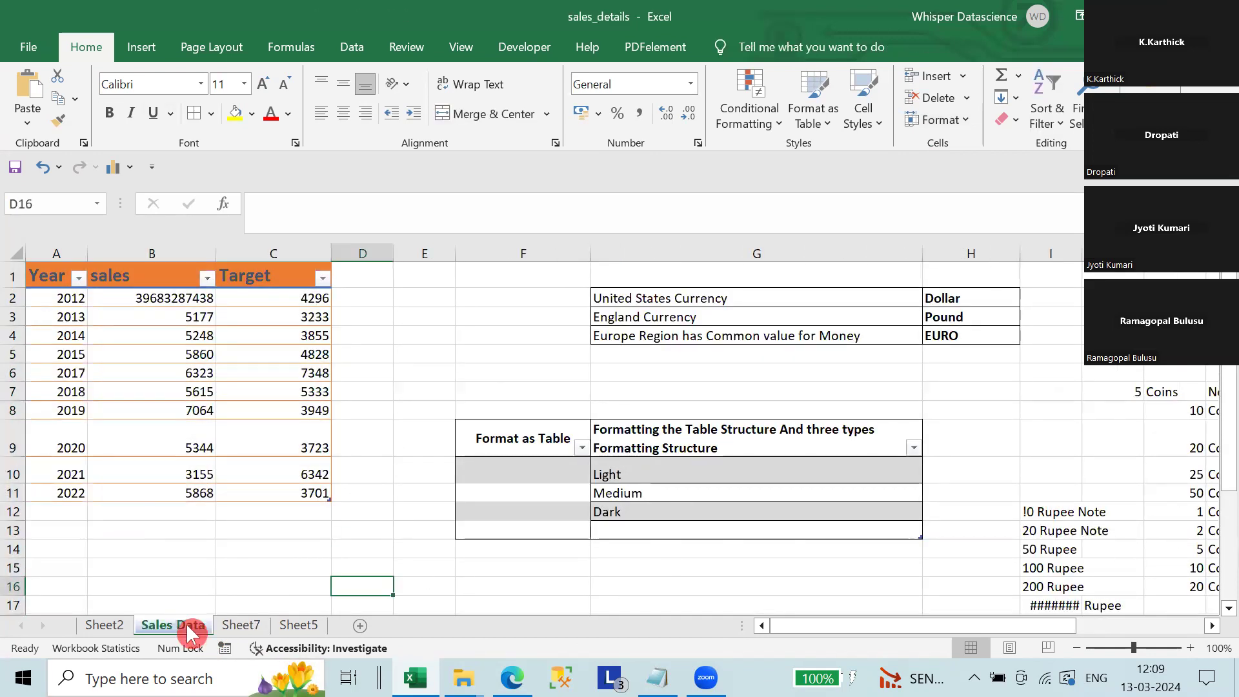
click(244, 623)
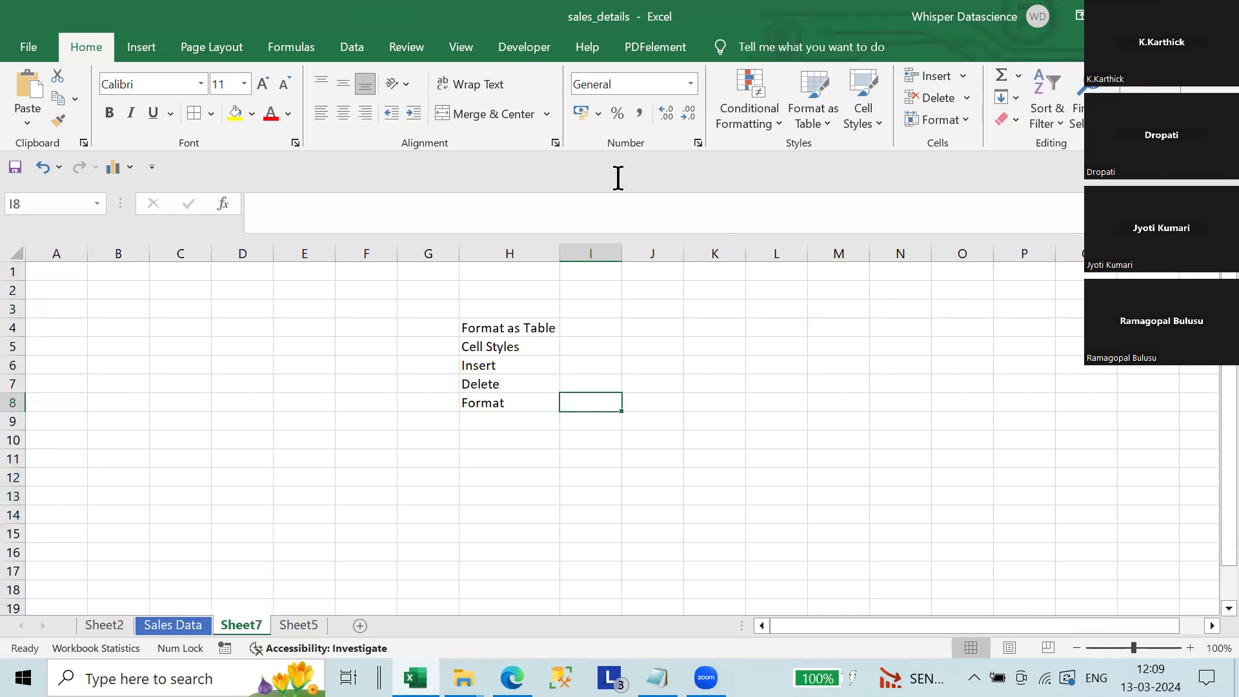
click(966, 128)
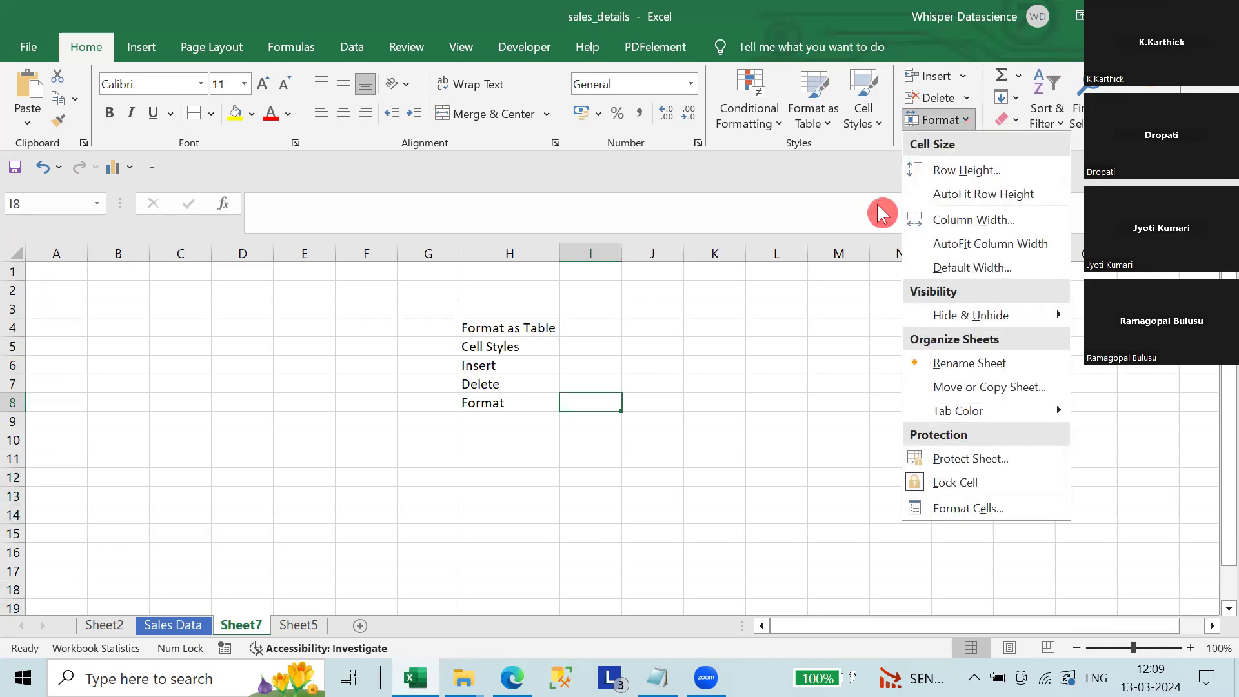
click(517, 356)
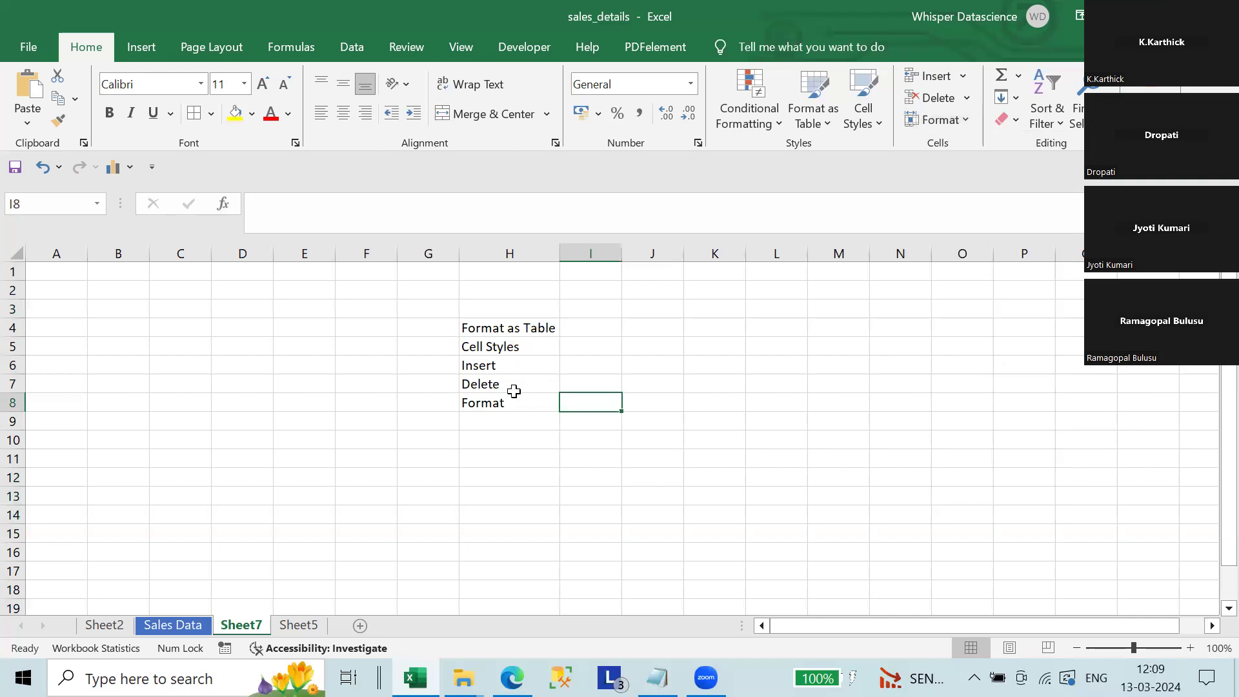
drag(506, 326, 502, 407)
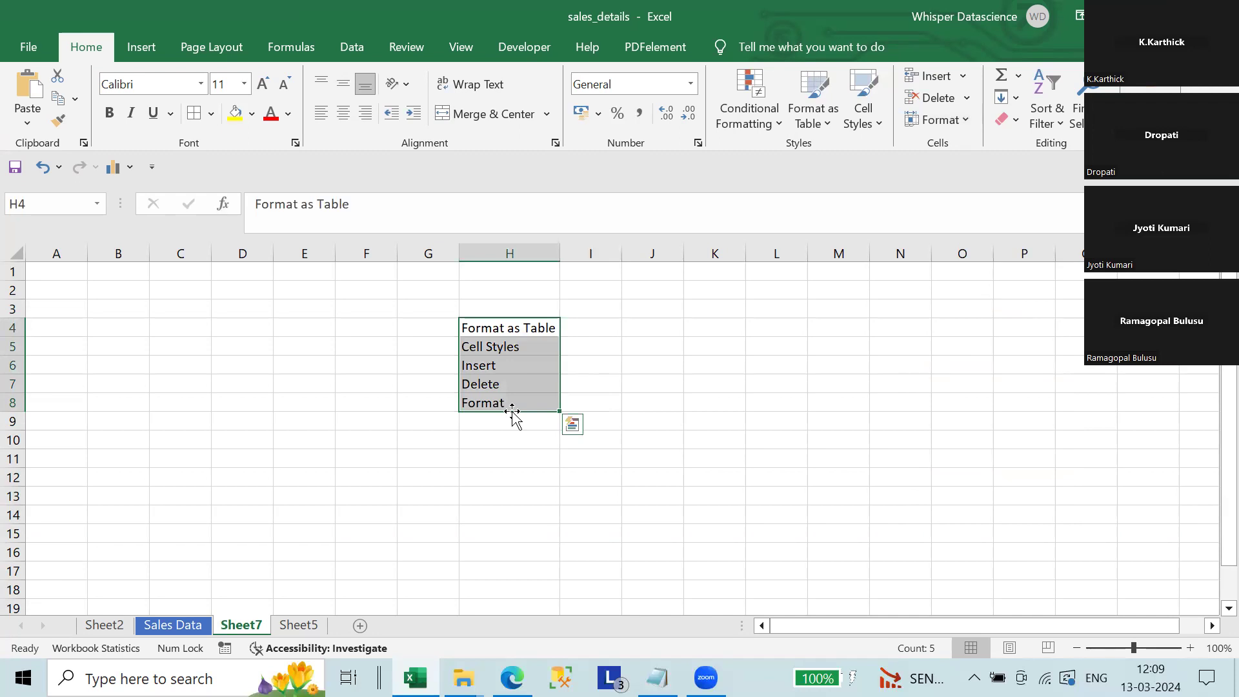
click(731, 169)
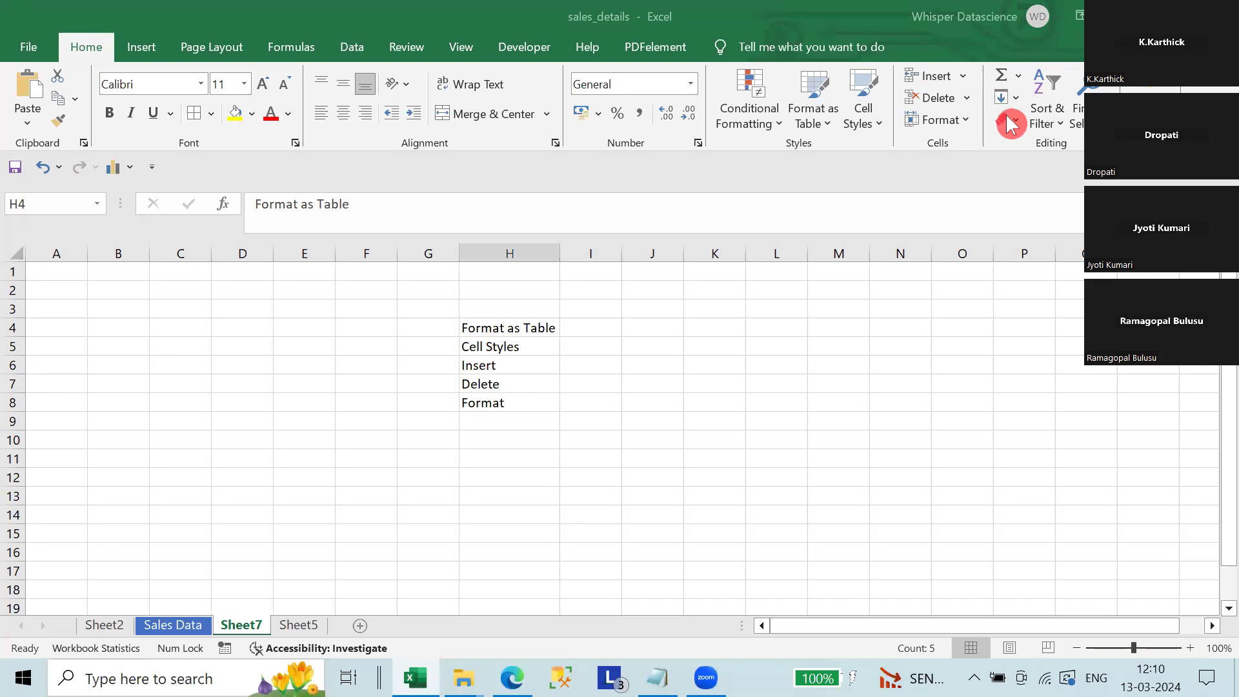
key(ctrl+shift+Down)
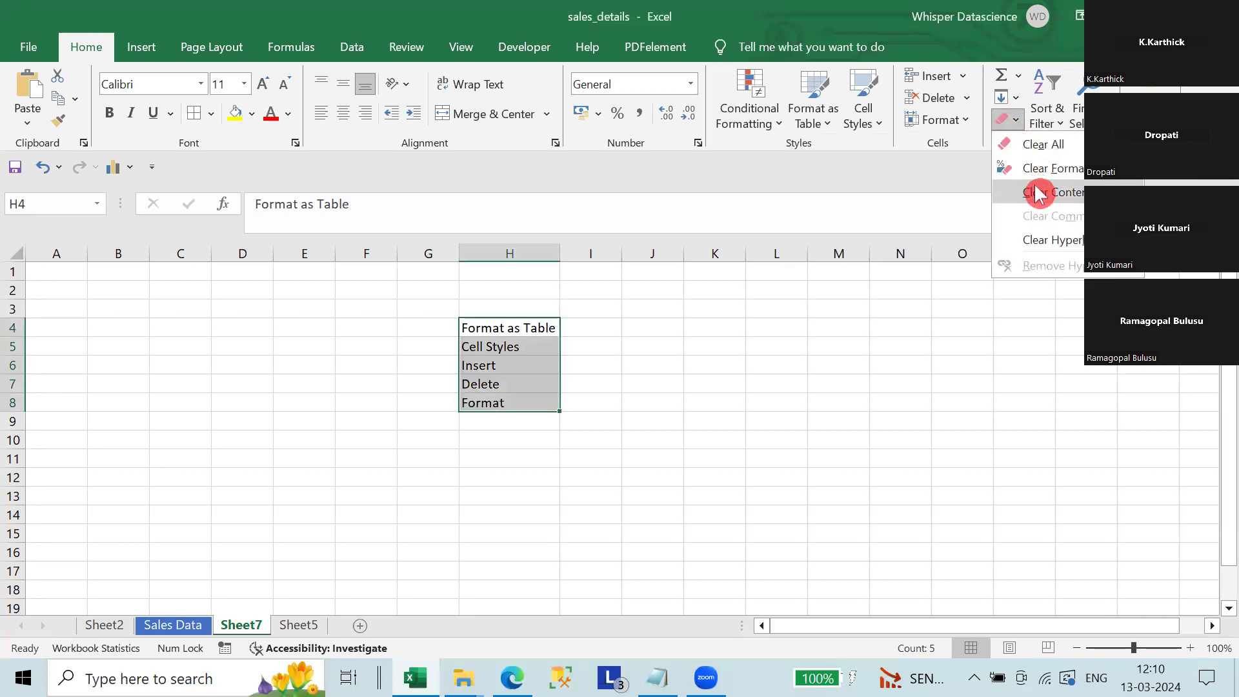
click(839, 254)
click(681, 388)
drag(506, 327, 990, 398)
click(1070, 365)
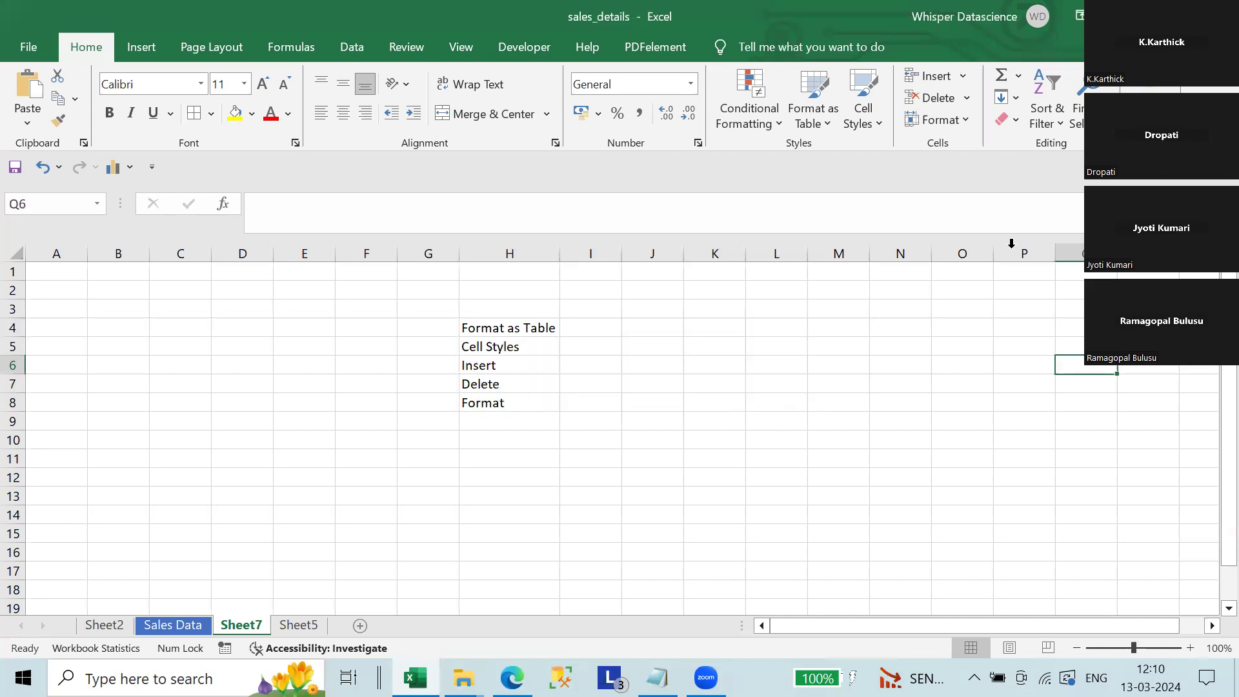
click(577, 79)
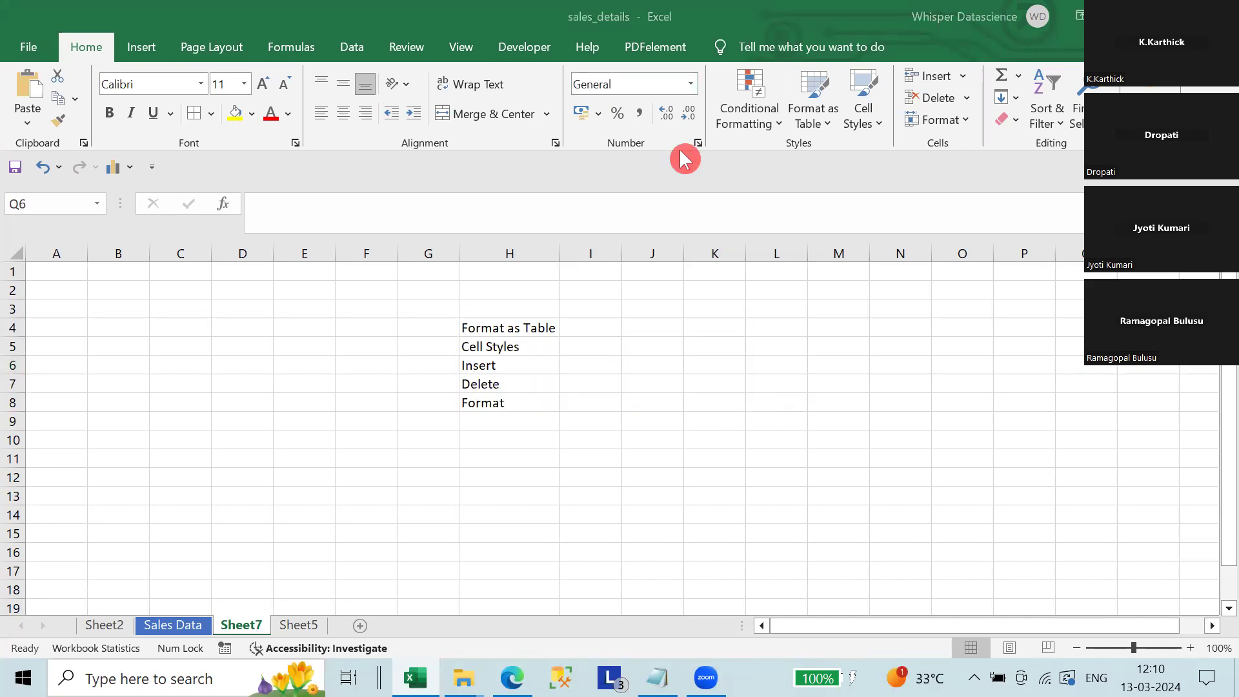